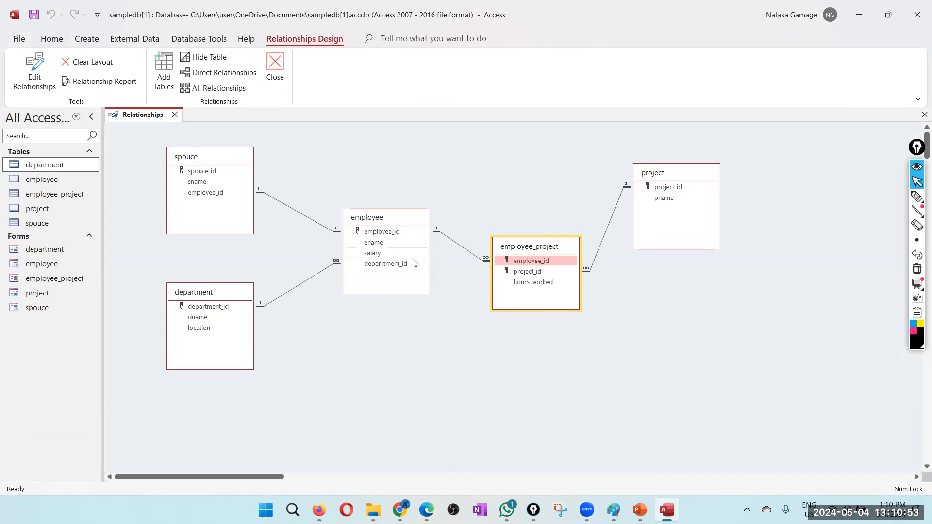
Examine how the department, employee, spouce and project tables are linked in the relationships diagram
click(200, 296)
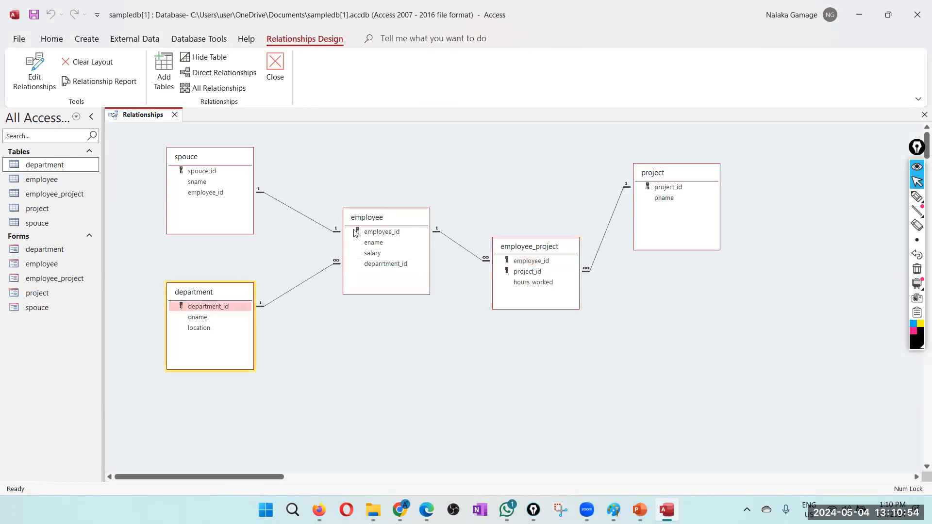
click(391, 221)
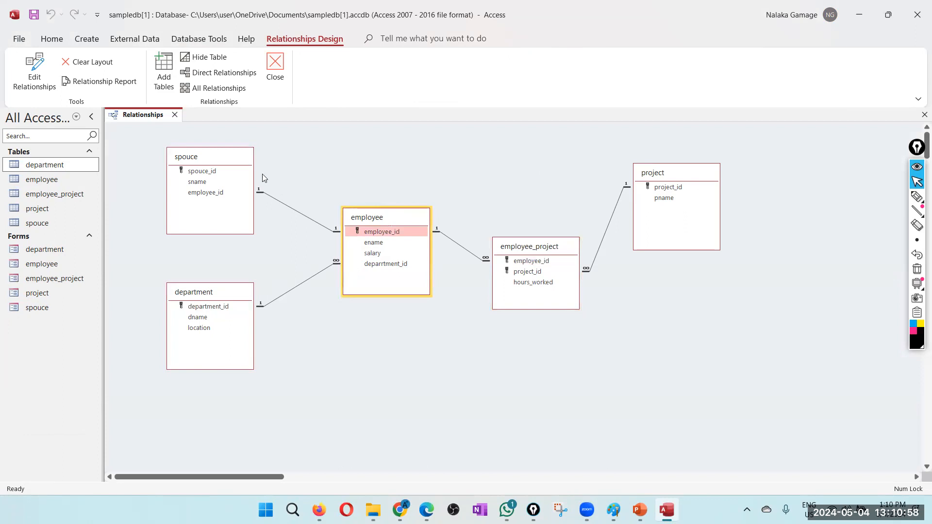
click(208, 159)
click(370, 223)
click(231, 295)
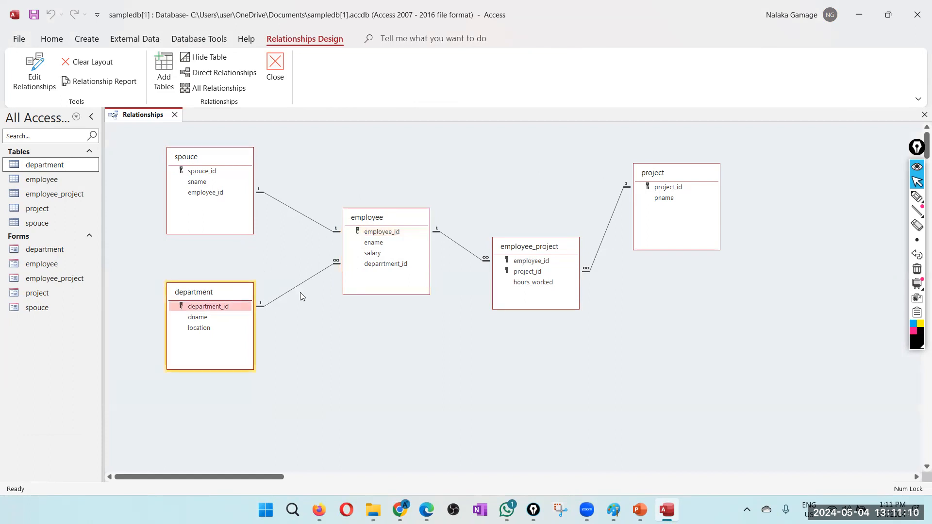
click(384, 265)
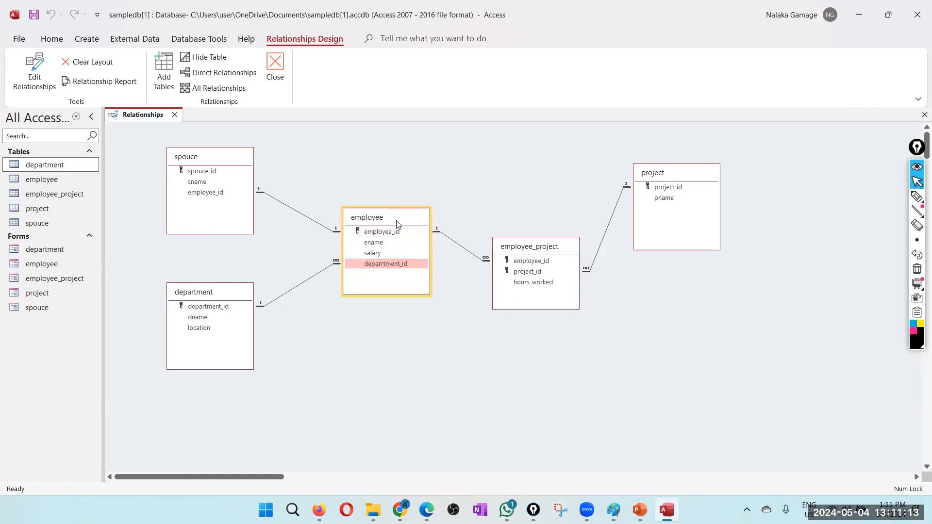
click(671, 177)
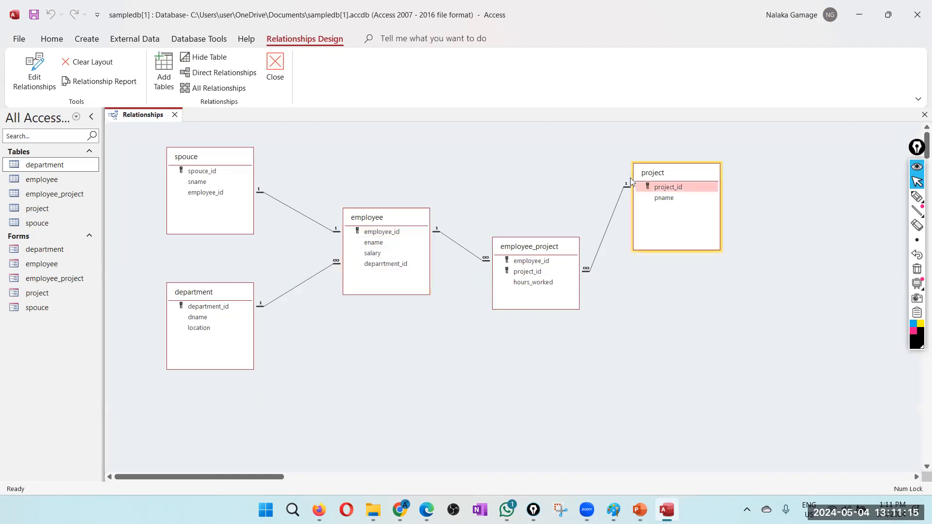
click(388, 220)
click(681, 173)
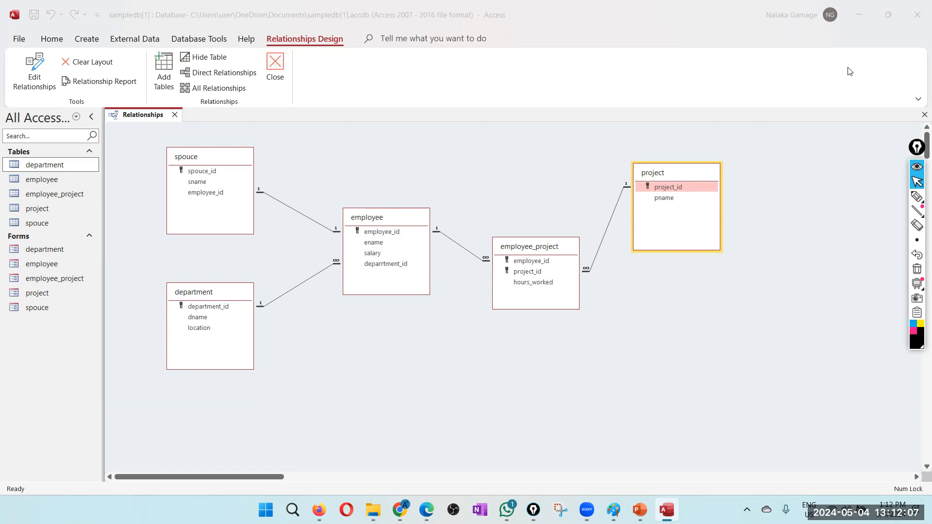
click(876, 201)
click(876, 200)
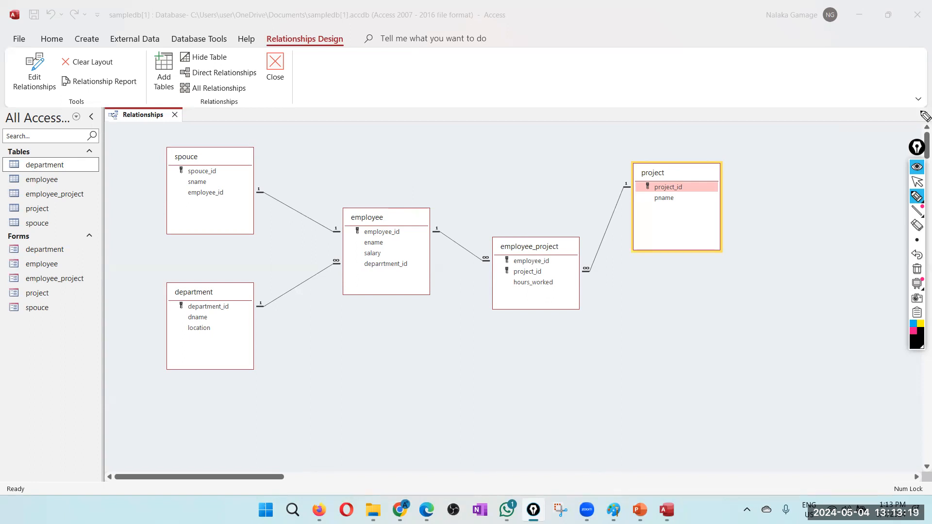
click(917, 181)
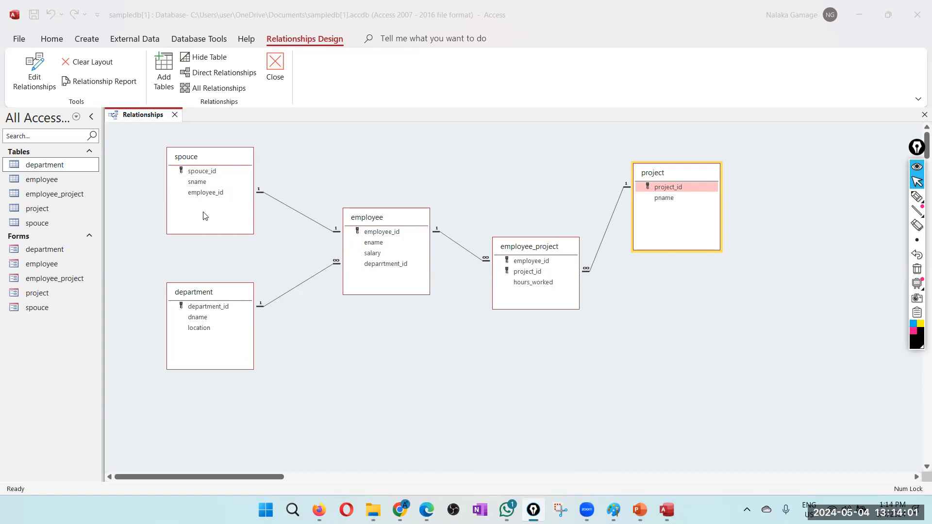
Examine the relationship between the spouce and employee tables through their employee_id fields
click(365, 216)
click(201, 162)
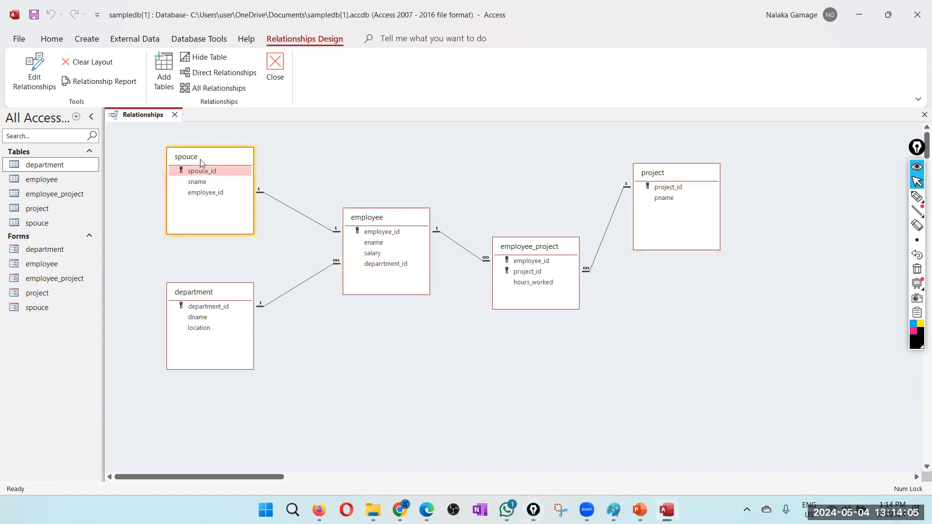
click(204, 193)
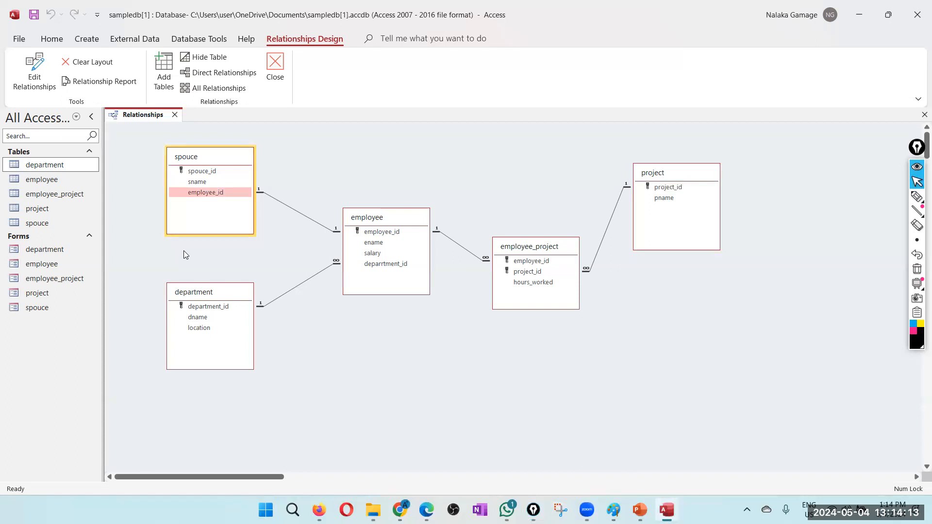
click(397, 221)
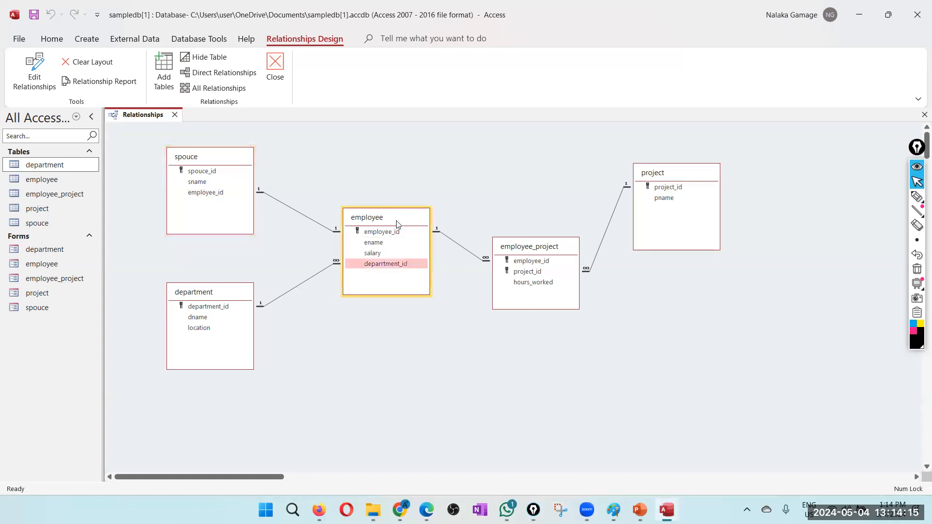
drag(391, 233, 216, 197)
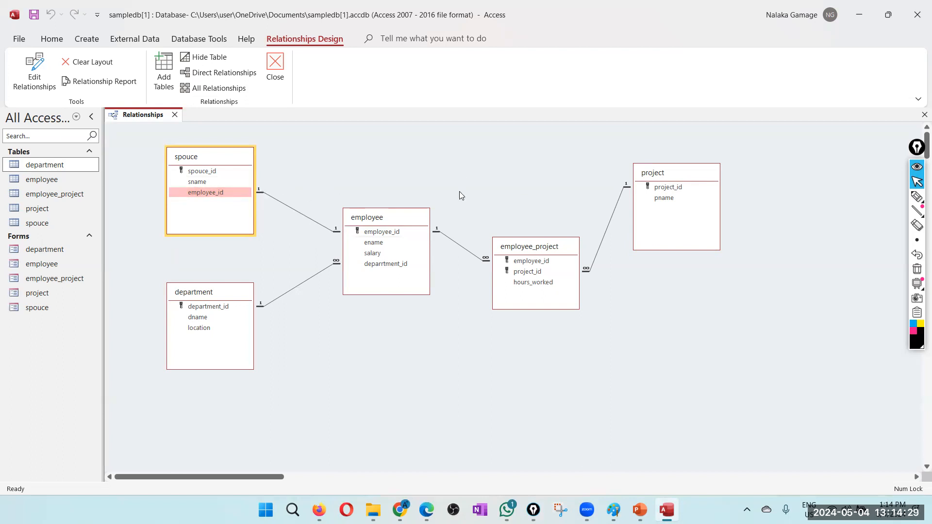
click(275, 199)
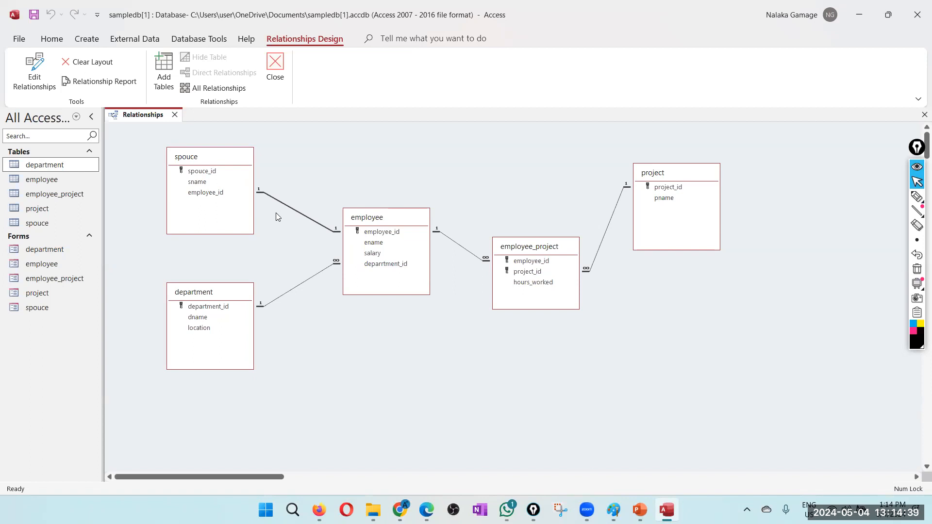
Close the relationships diagram and open the employee and spouce forms to view their records
click(280, 71)
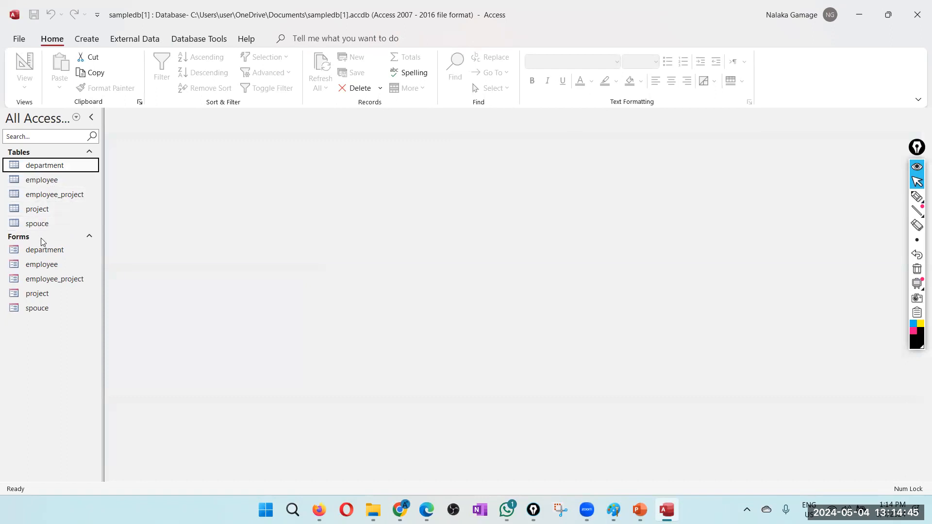
double_click(50, 266)
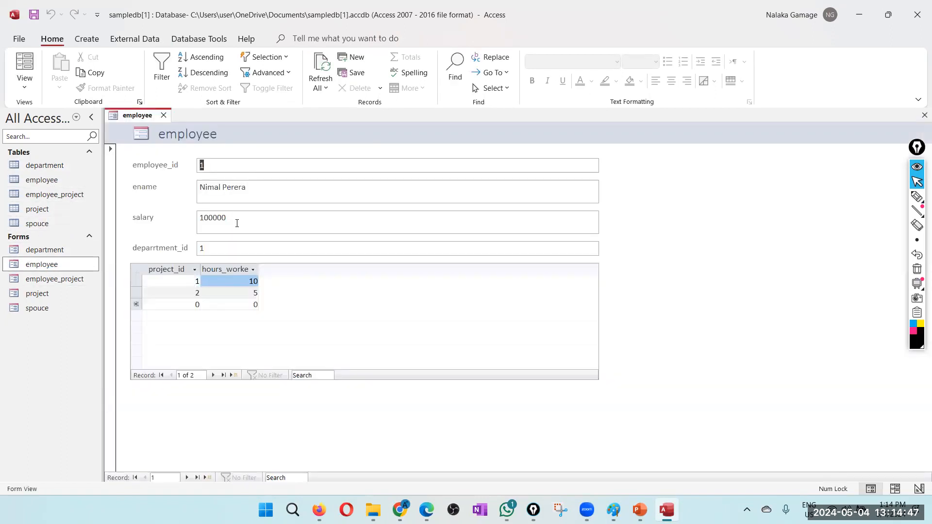
double_click(43, 314)
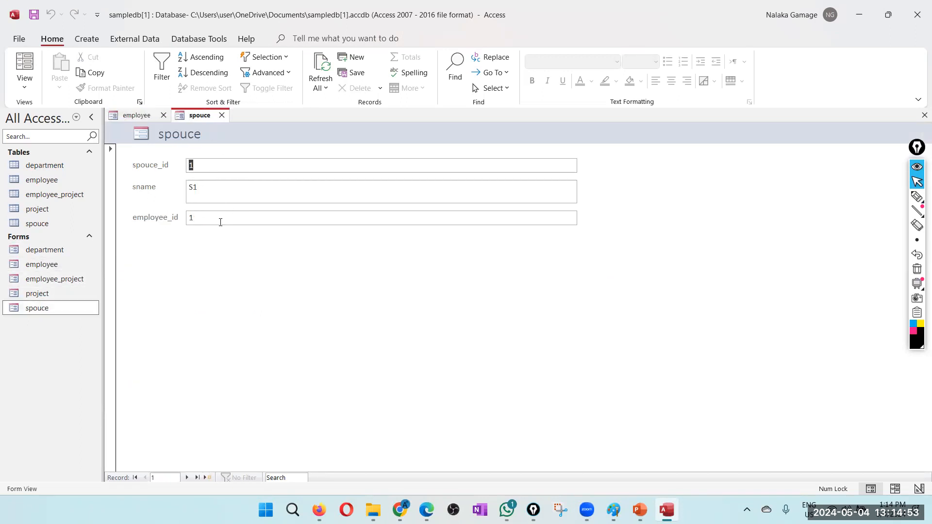
click(199, 165)
Open the spouce table and examine the spouce_id, sname and employee_id values of its records
double_click(49, 224)
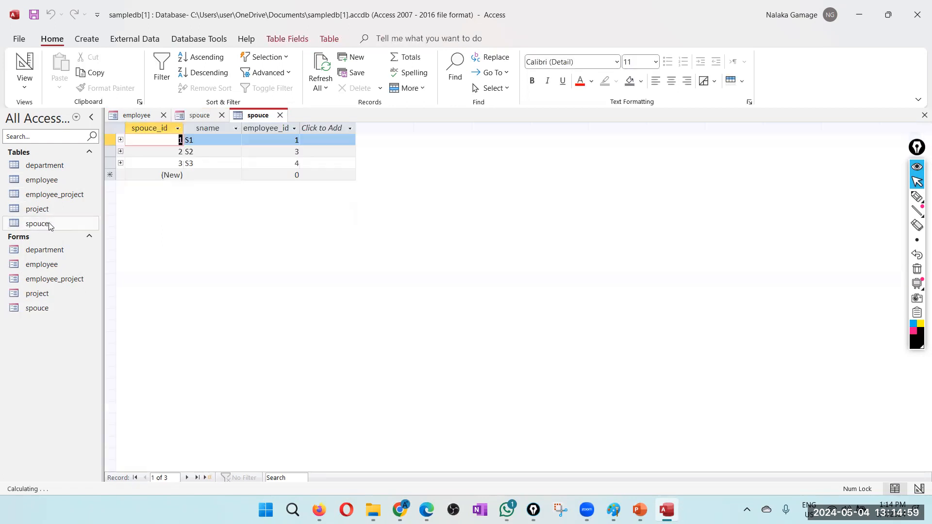
click(202, 163)
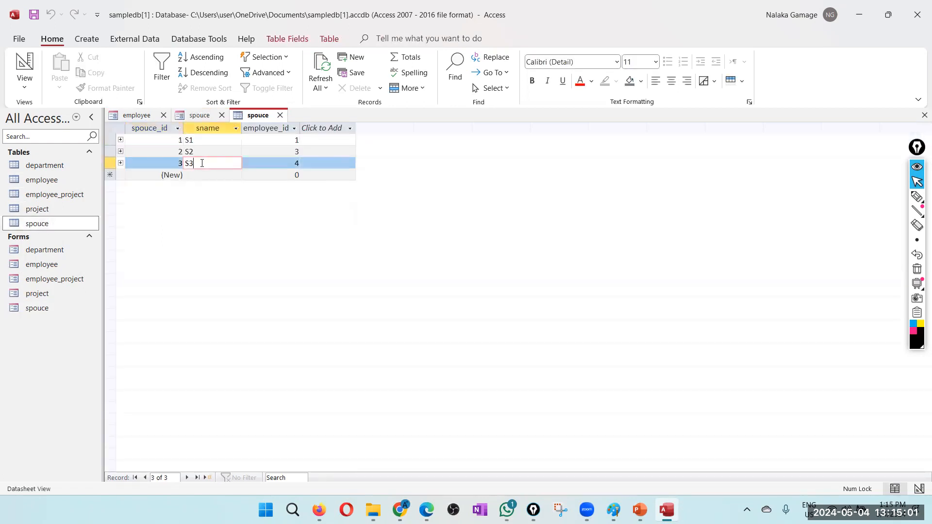
double_click(185, 163)
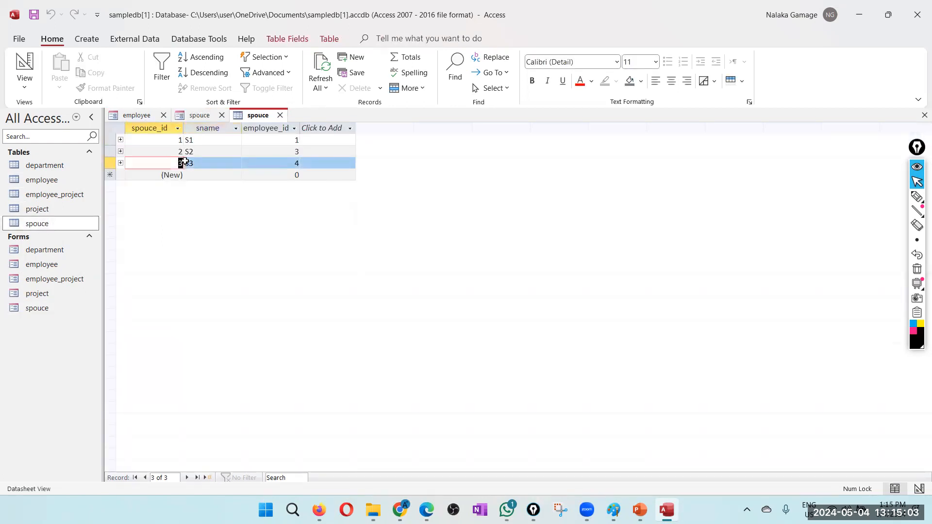
click(291, 164)
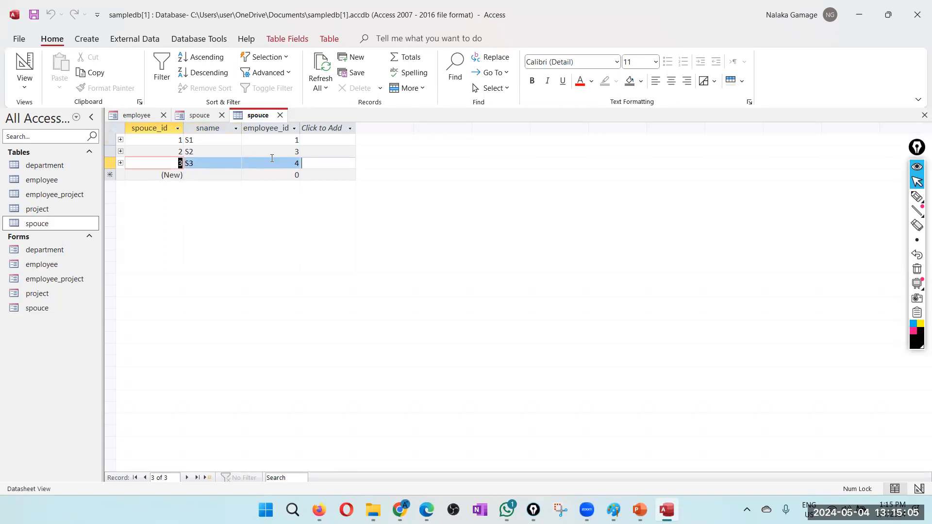
key(Tab)
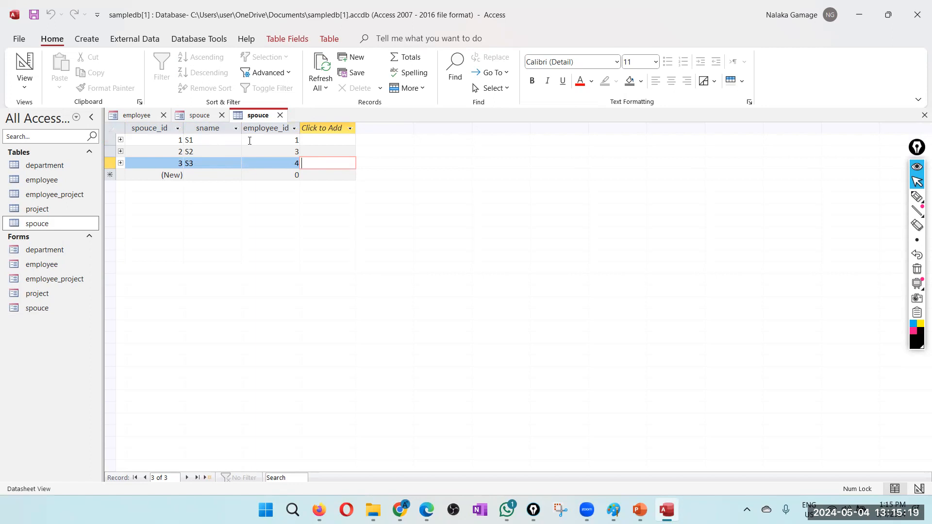
click(285, 139)
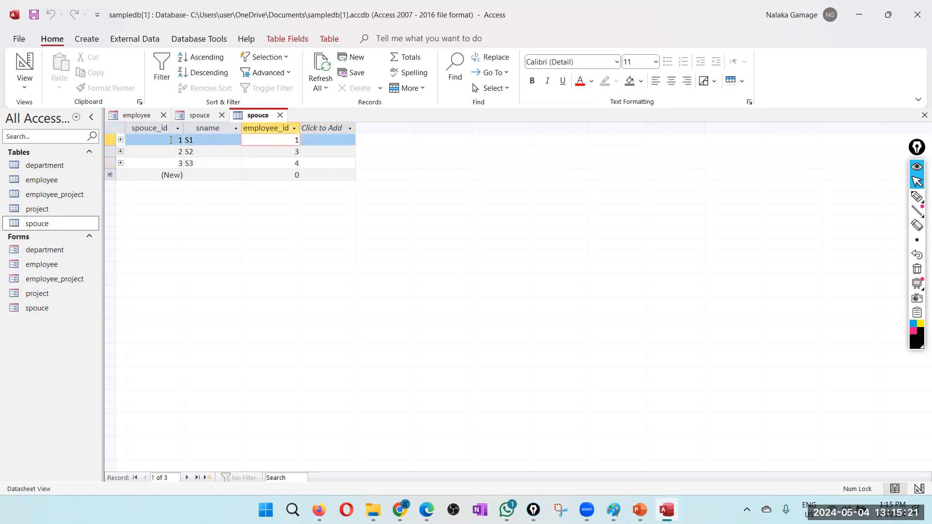
Try to save the S3 record in the spouce table with employee_id 1
double_click(297, 163)
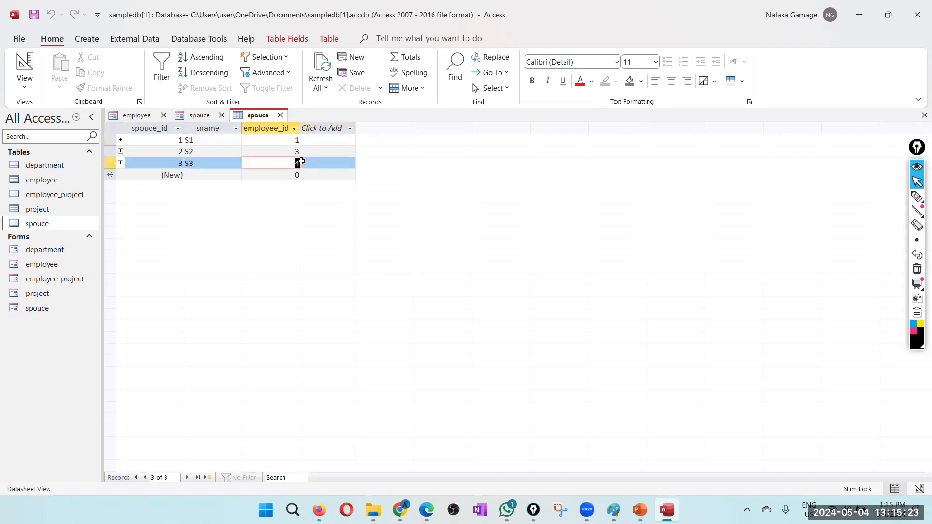
text(1)
click(34, 15)
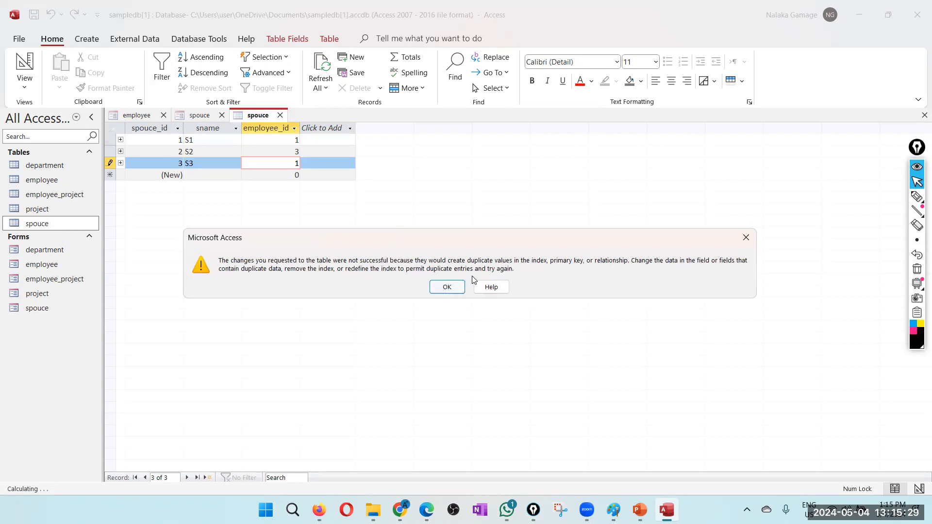
click(447, 287)
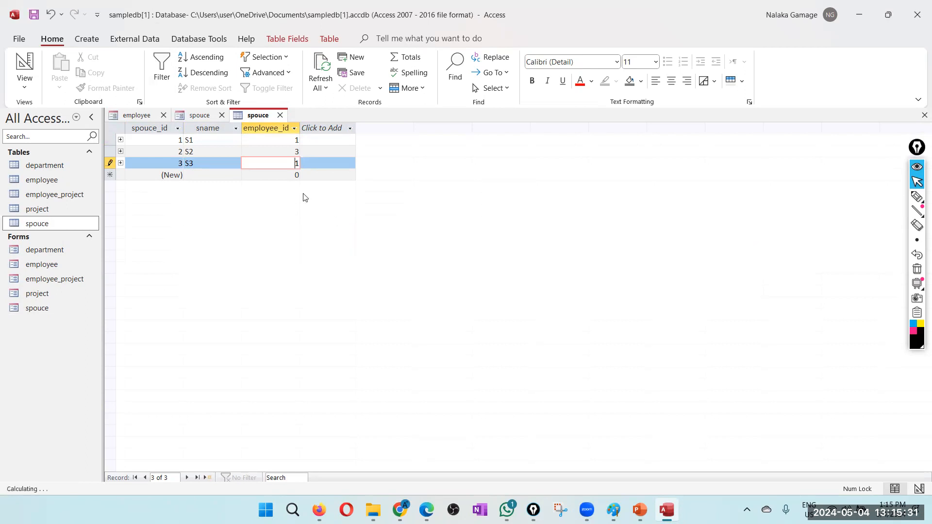
Set the employee_id of the S3 record to 2 and save the change
double_click(292, 164)
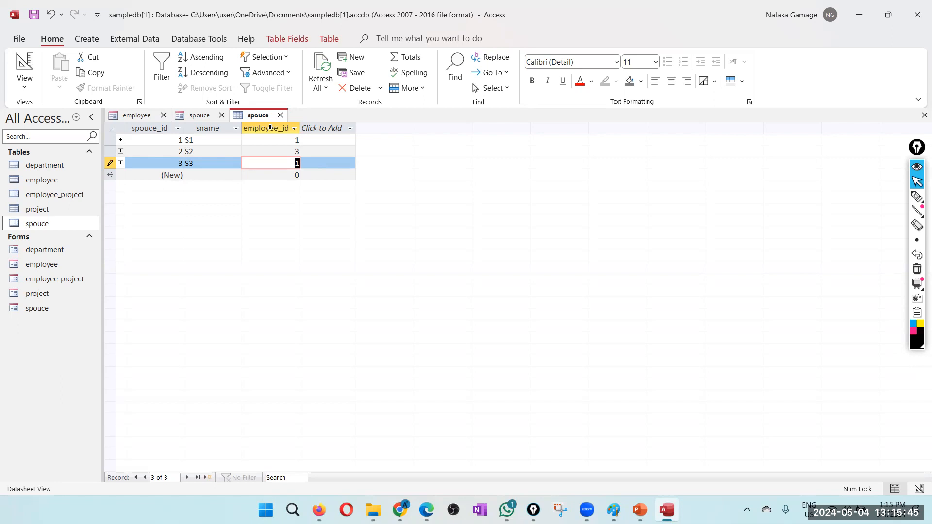
text(2)
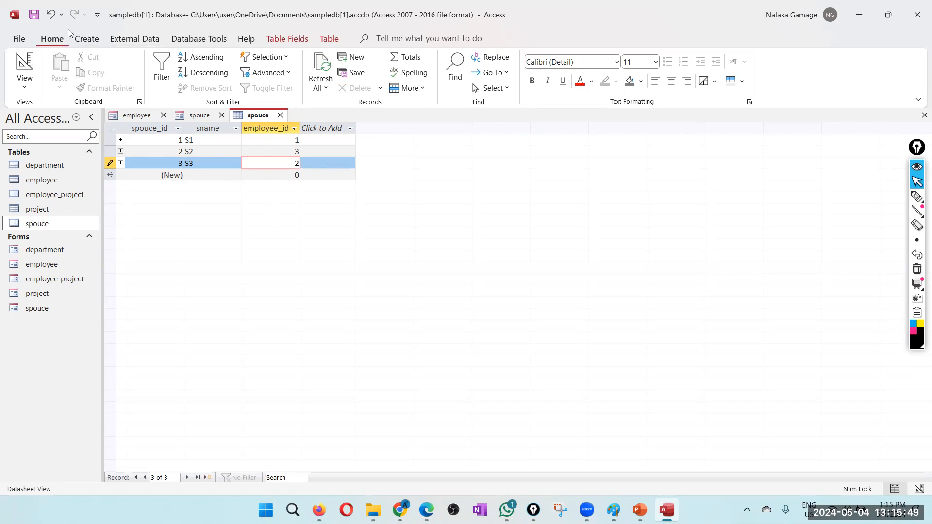
click(33, 15)
Close the spouce table and the open spouce and employee forms
click(280, 115)
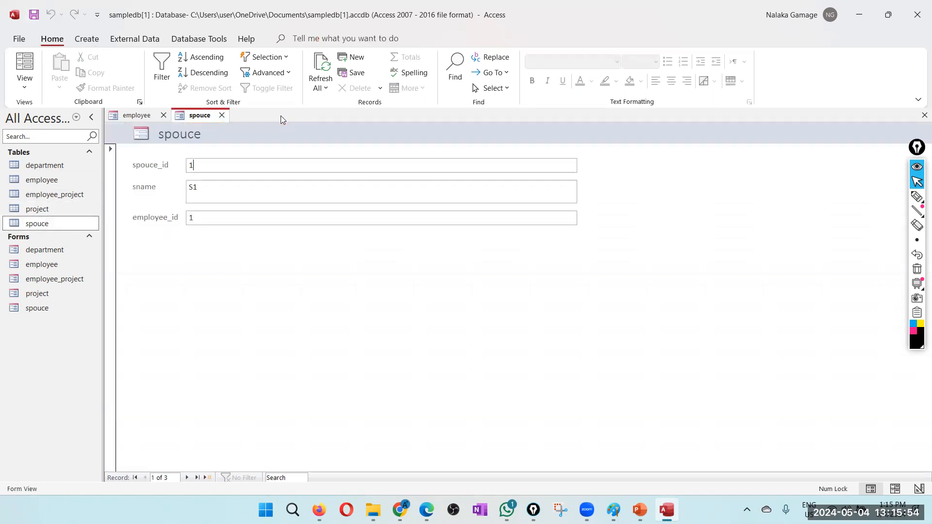
click(223, 115)
click(164, 115)
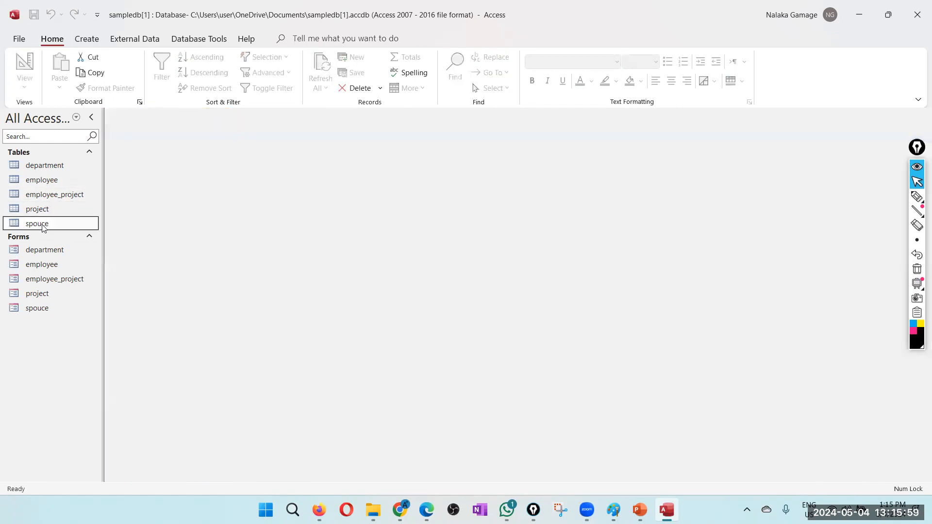
Open the spouce table in Design View and check the Indexed property of its employee_id field
right_click(43, 227)
click(83, 251)
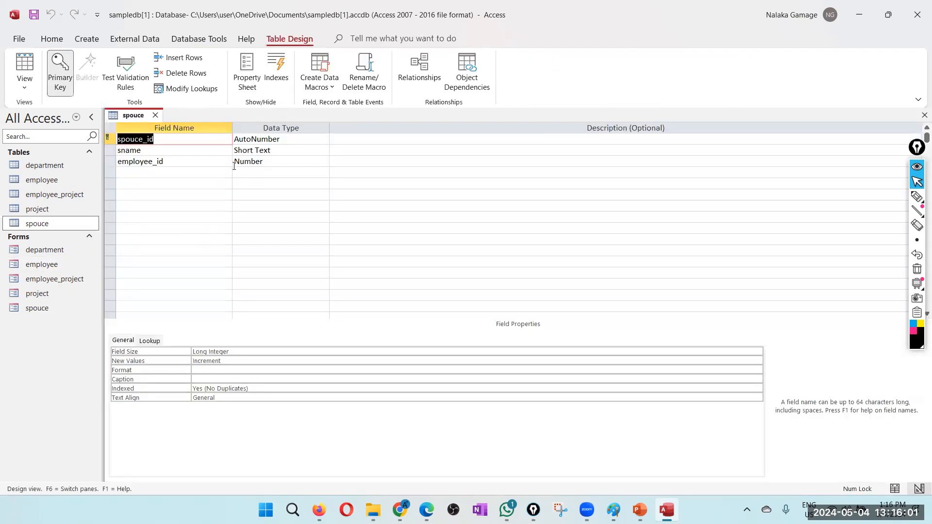
click(277, 162)
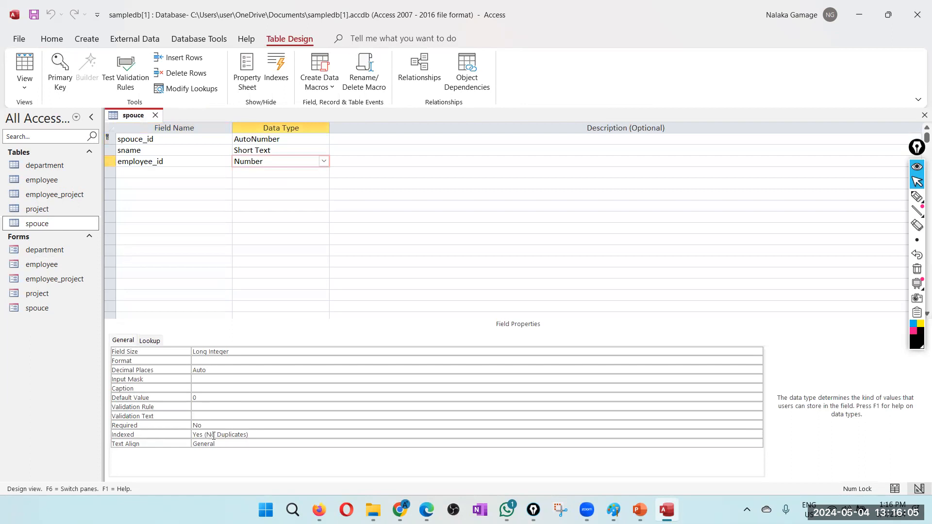
click(256, 434)
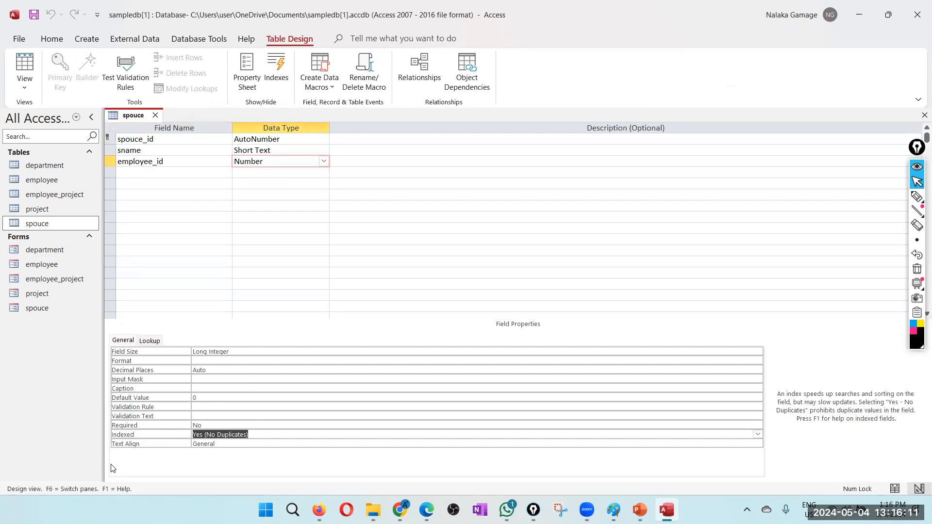
click(258, 435)
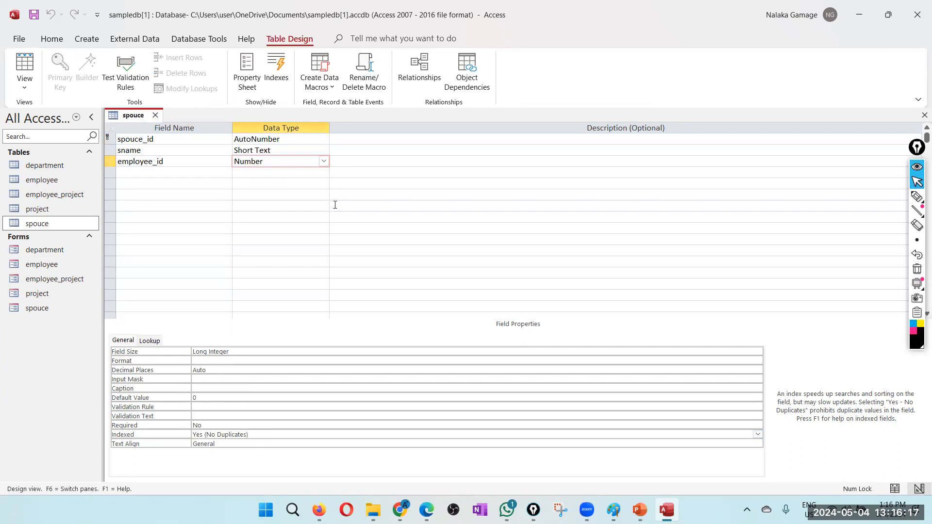
Open the employee table in Design View and check the Indexed property of its deparrtment_id field
double_click(43, 181)
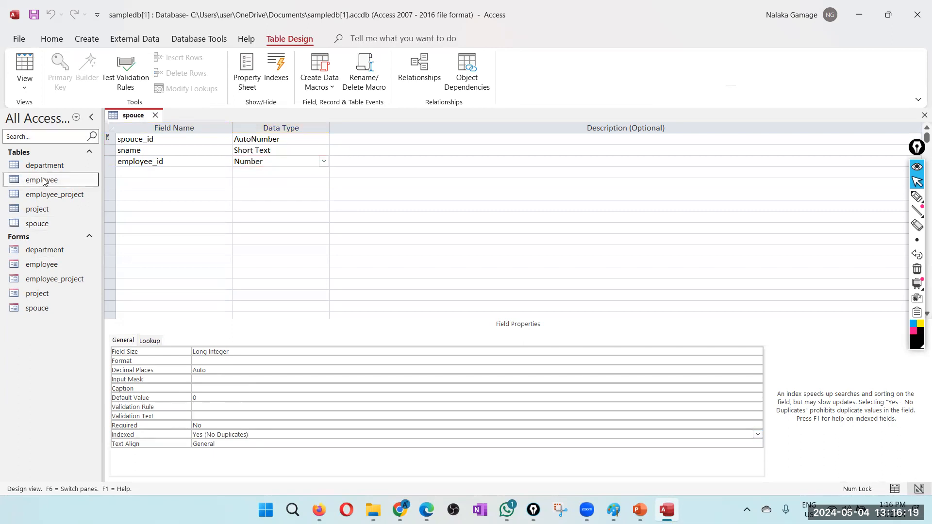
right_click(55, 181)
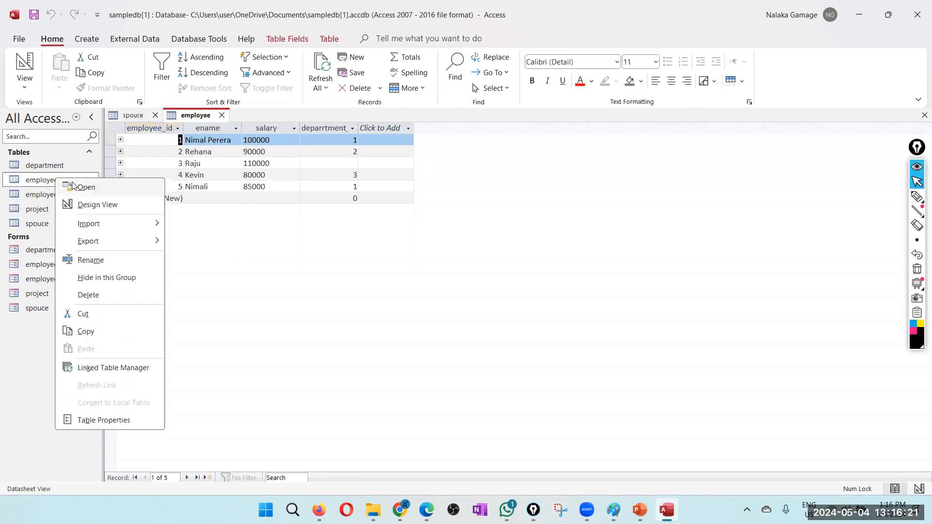
click(99, 205)
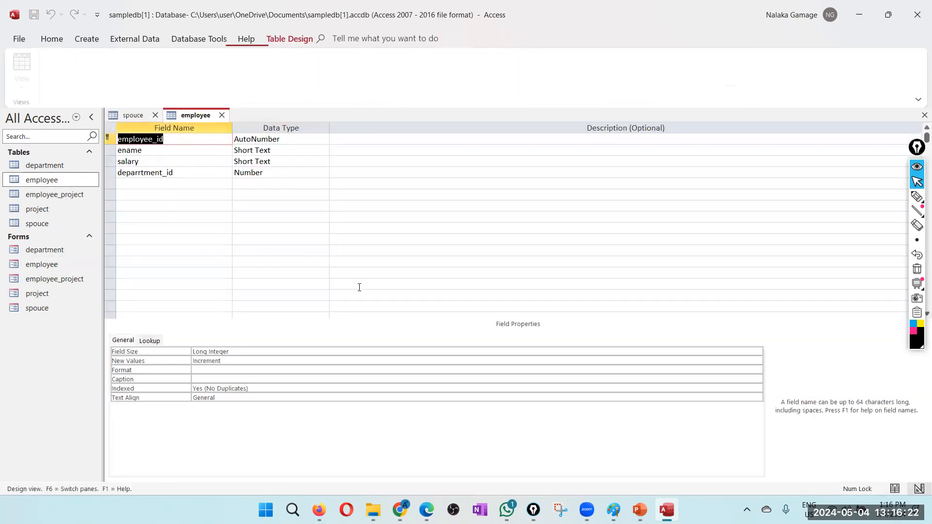
click(279, 173)
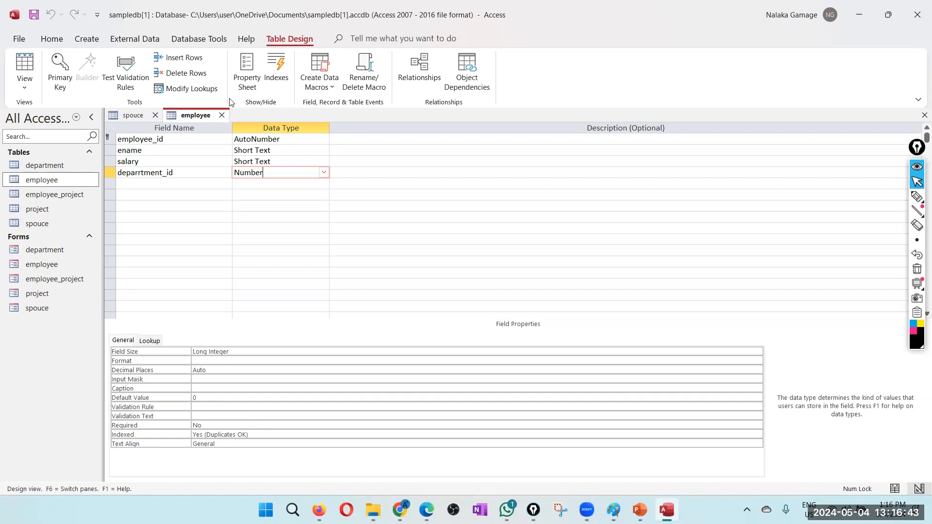
Close the employee and spouce tables
click(221, 116)
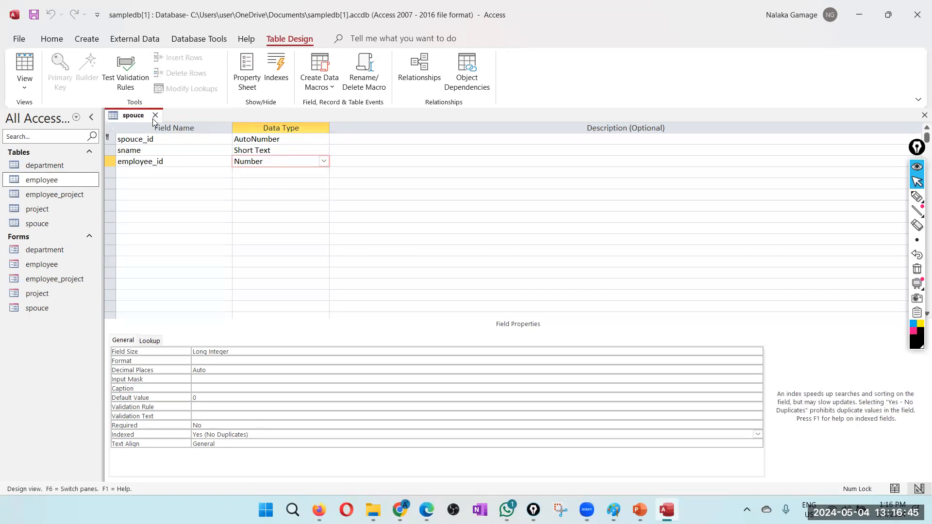
click(152, 119)
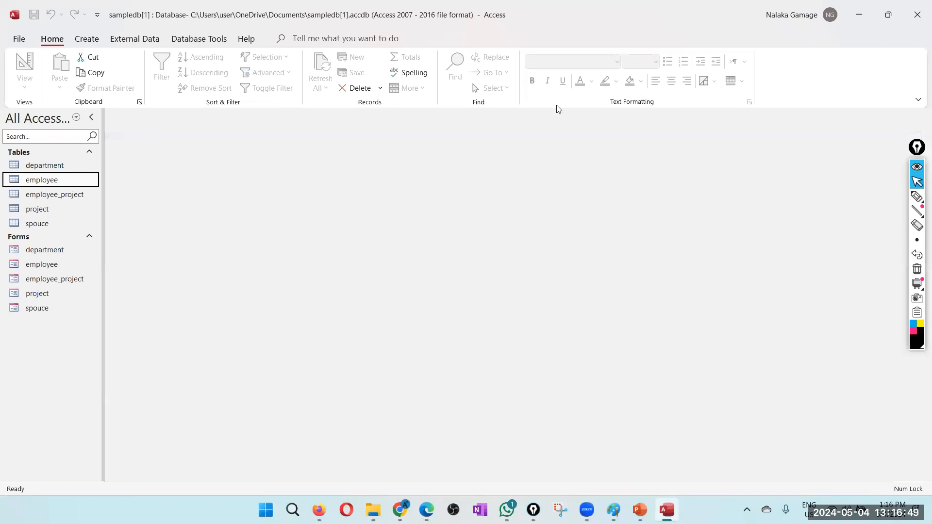
key(alt+Tab)
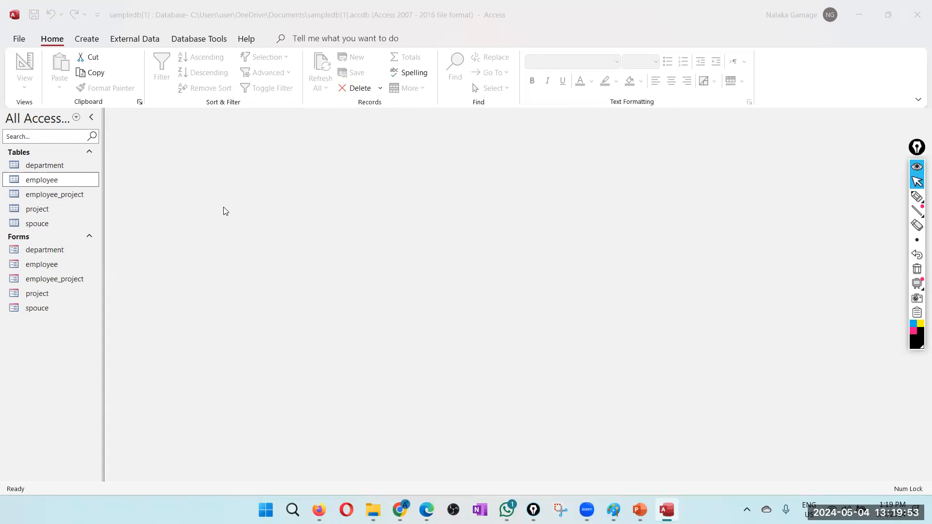
click(916, 197)
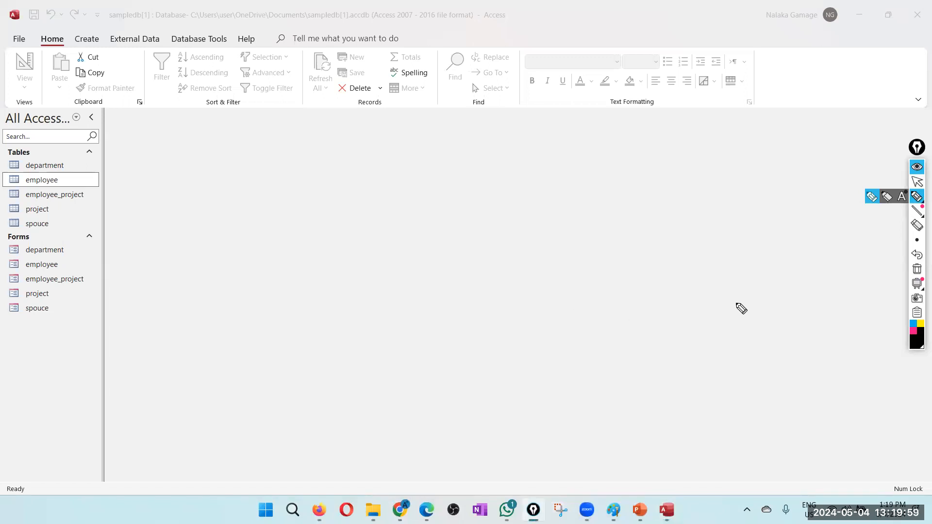
click(873, 201)
click(918, 182)
click(916, 197)
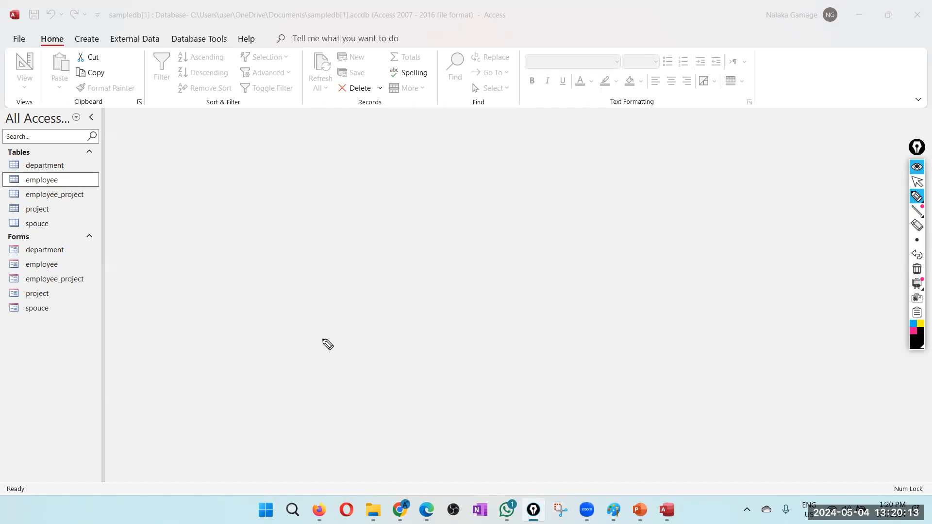
click(916, 197)
click(901, 197)
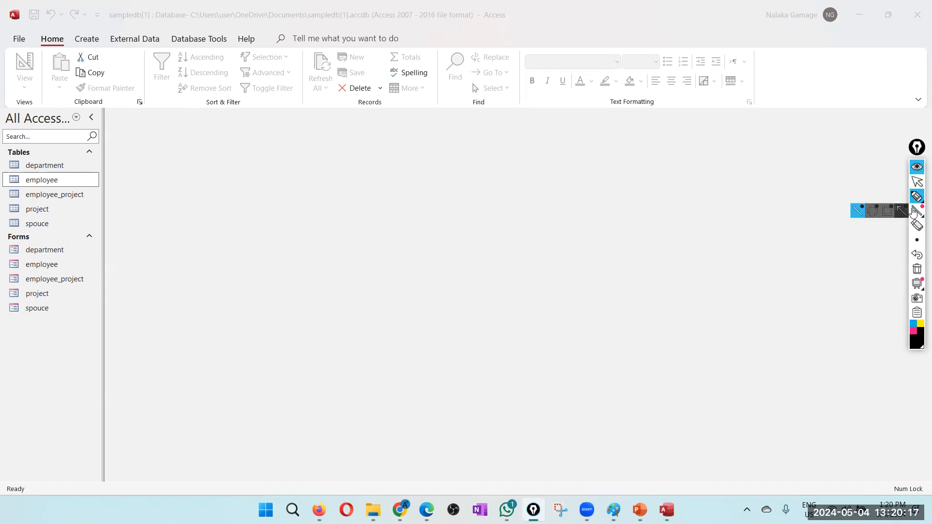
click(916, 227)
mouse_move(916, 197)
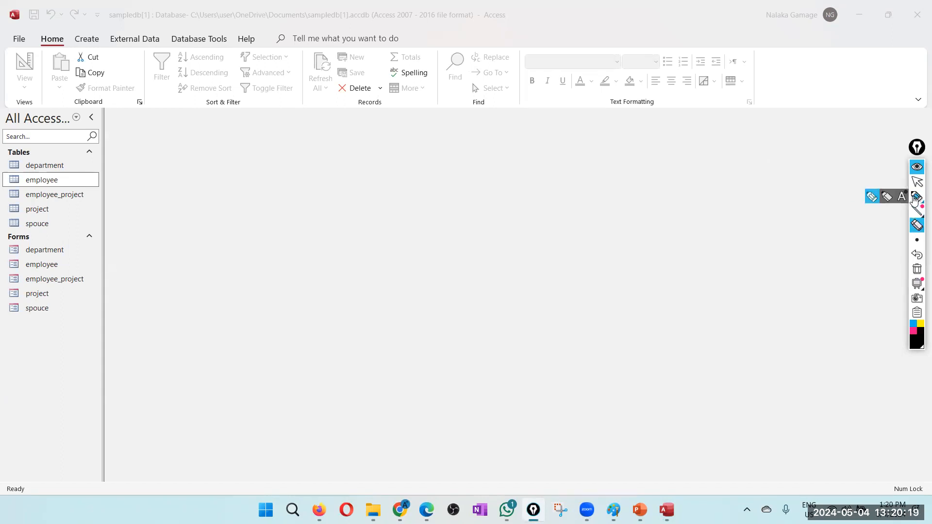
click(877, 199)
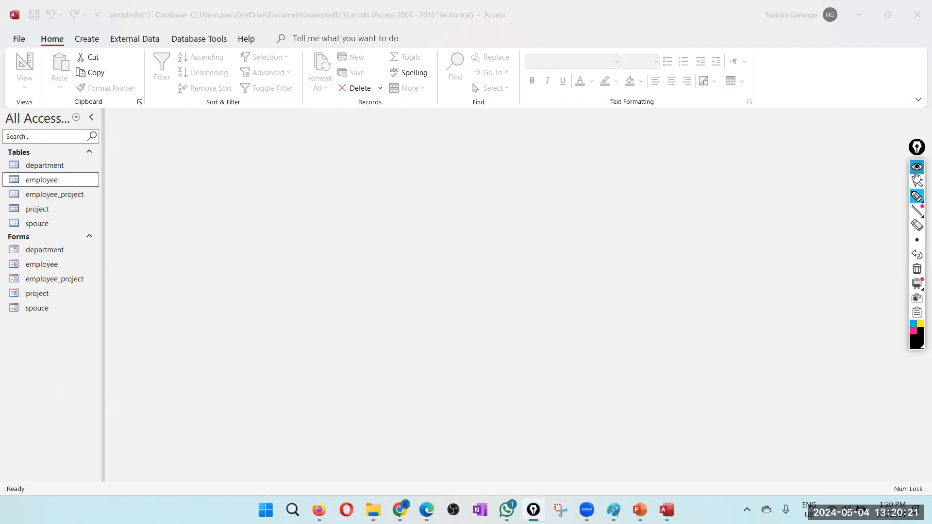
click(919, 187)
Sketch two overlapping squares freehand with the annotation pen, clear the drawing and return to normal pointer mode
click(918, 196)
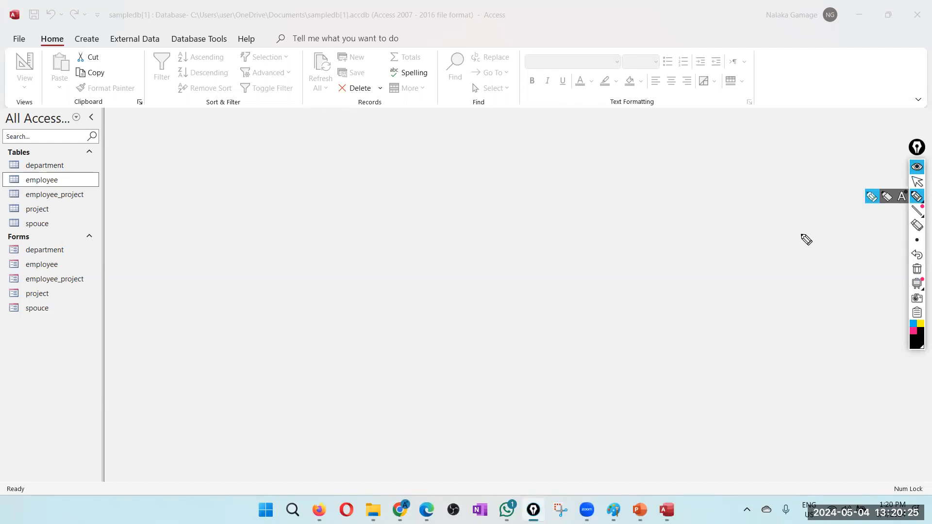
mouse_move(458, 302)
mouse_down()
mouse_move(468, 217)
mouse_move(578, 264)
mouse_move(480, 306)
mouse_up()
mouse_move(533, 209)
mouse_down()
mouse_move(612, 125)
mouse_move(643, 233)
mouse_move(561, 248)
mouse_up()
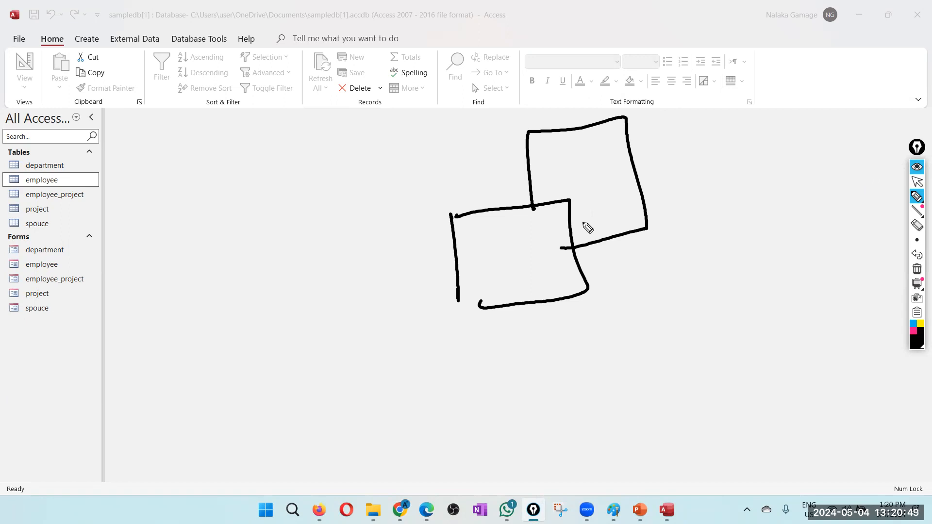
click(917, 268)
click(917, 182)
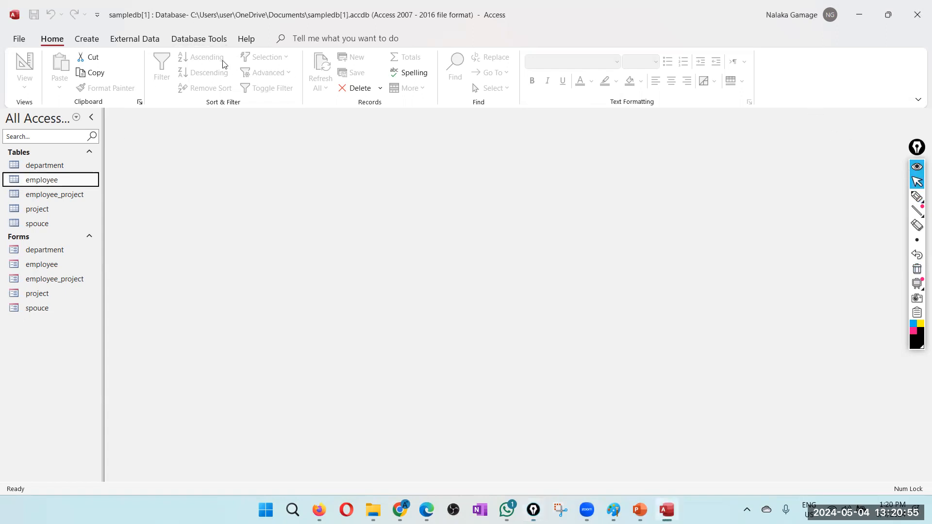
Review the table links in the Relationships diagram and close it
click(202, 35)
click(161, 68)
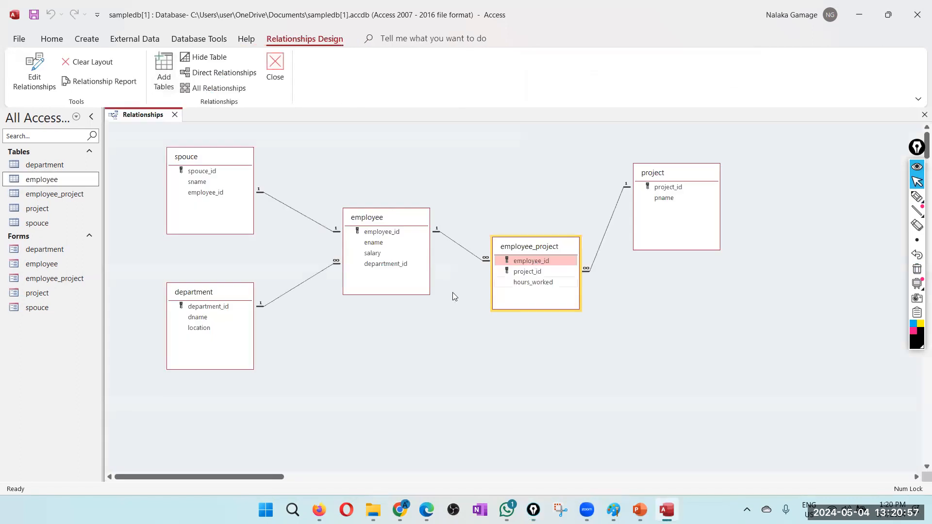
click(174, 115)
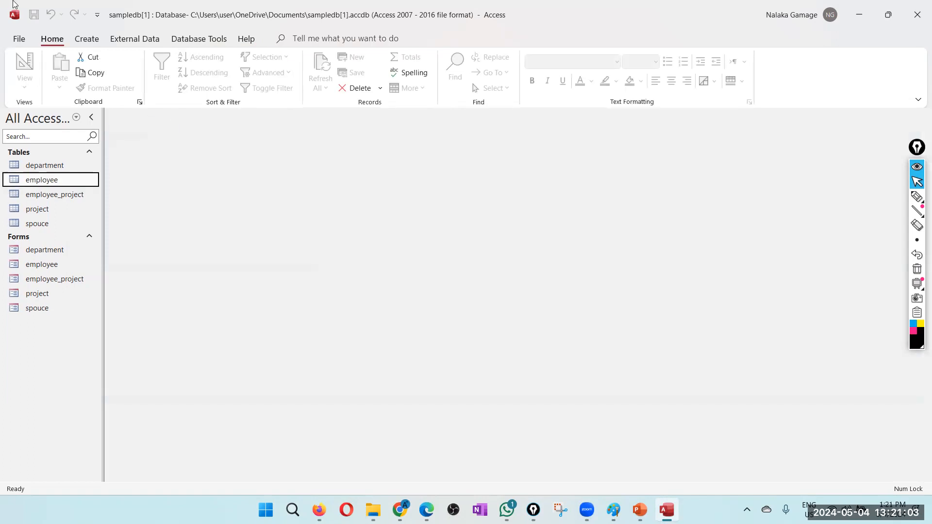
Create a new blank database under the default file name
click(13, 42)
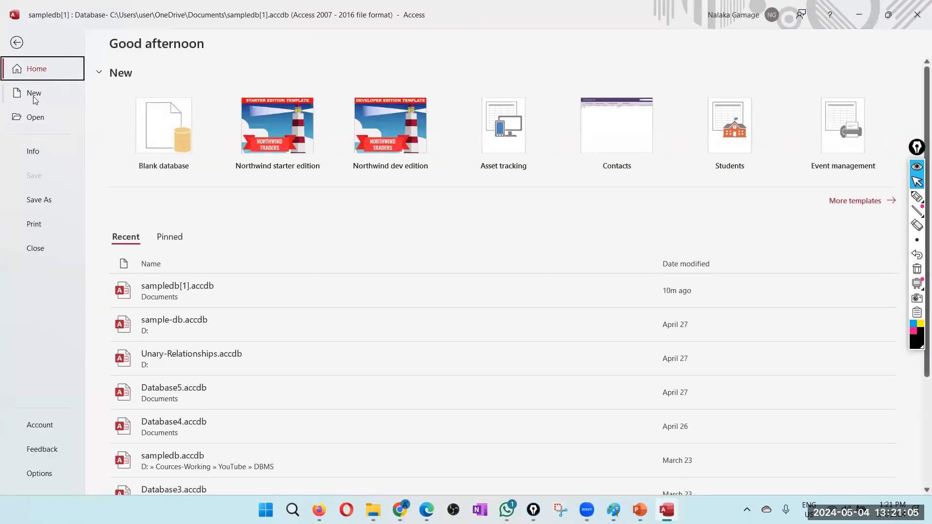
click(34, 99)
click(187, 130)
key(Return)
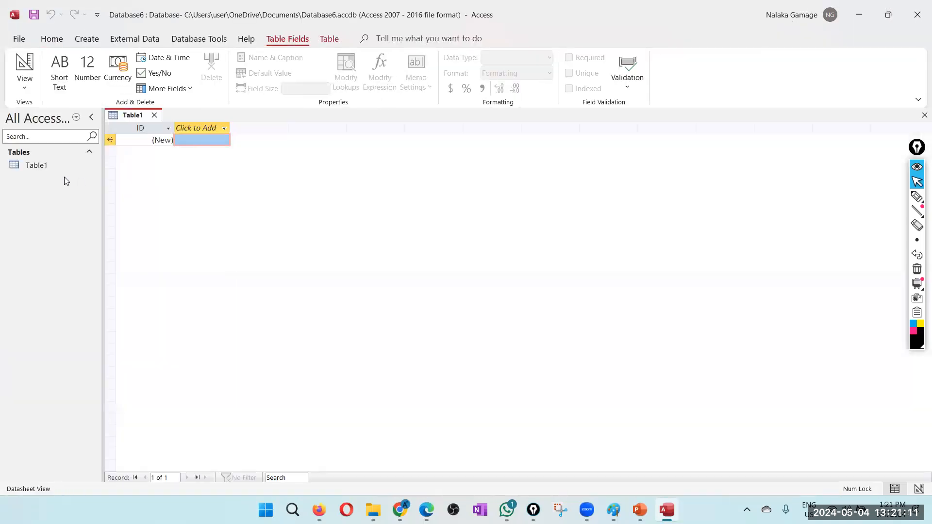
right_click(43, 167)
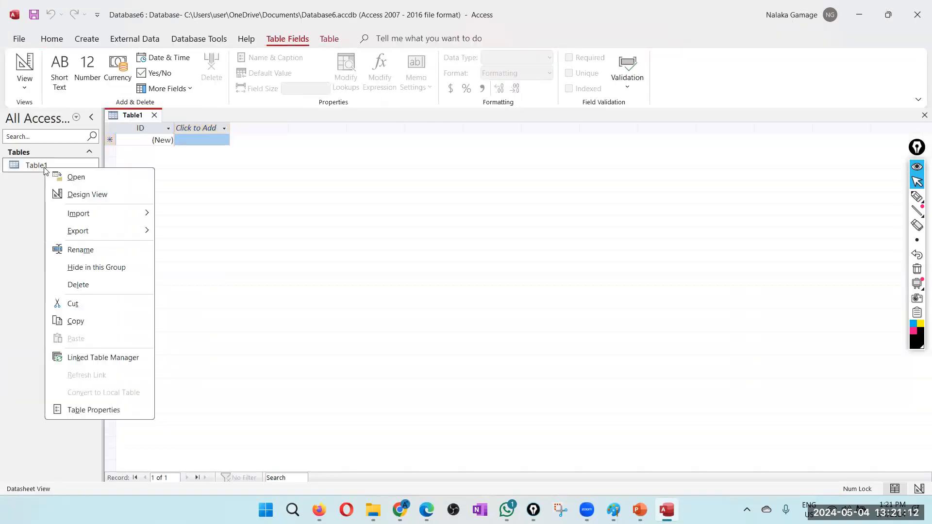
click(92, 196)
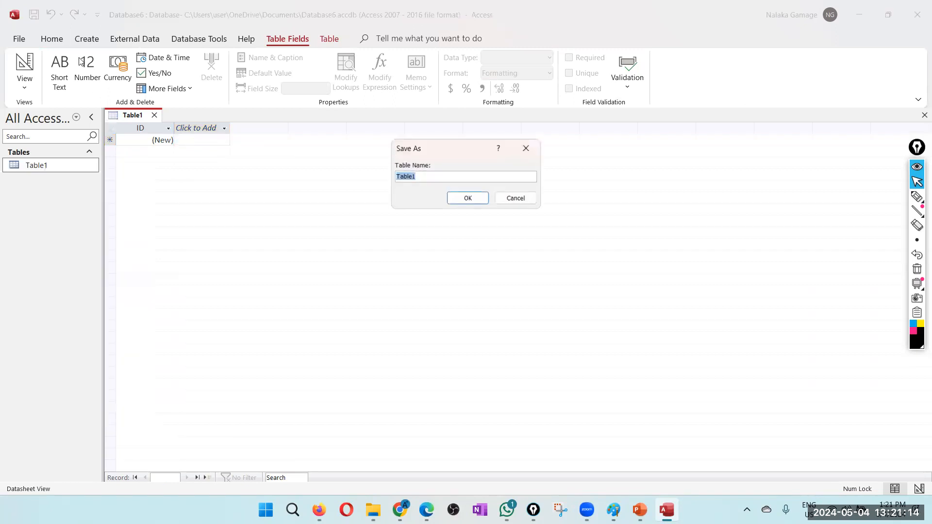
click(513, 198)
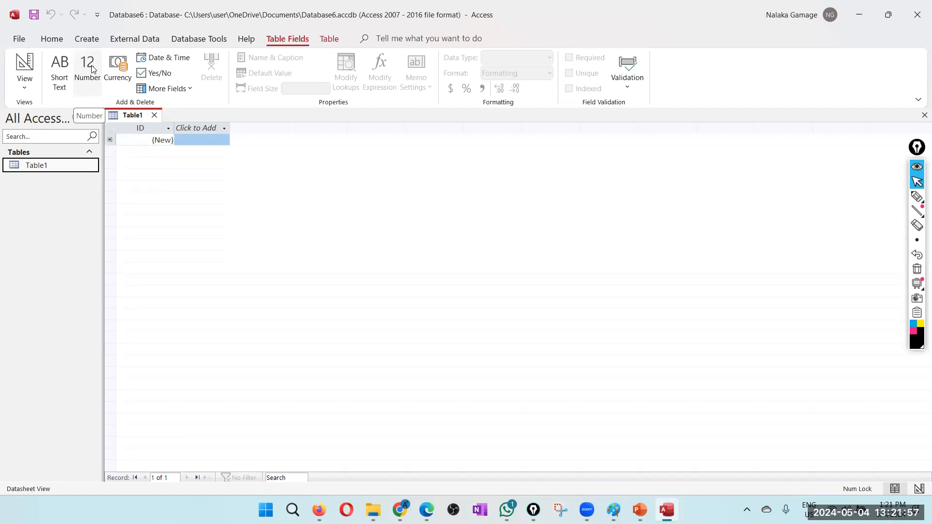
Draw a freehand square over the empty datasheet and label it "Employee", erasing the first handwritten "Student" label
click(917, 197)
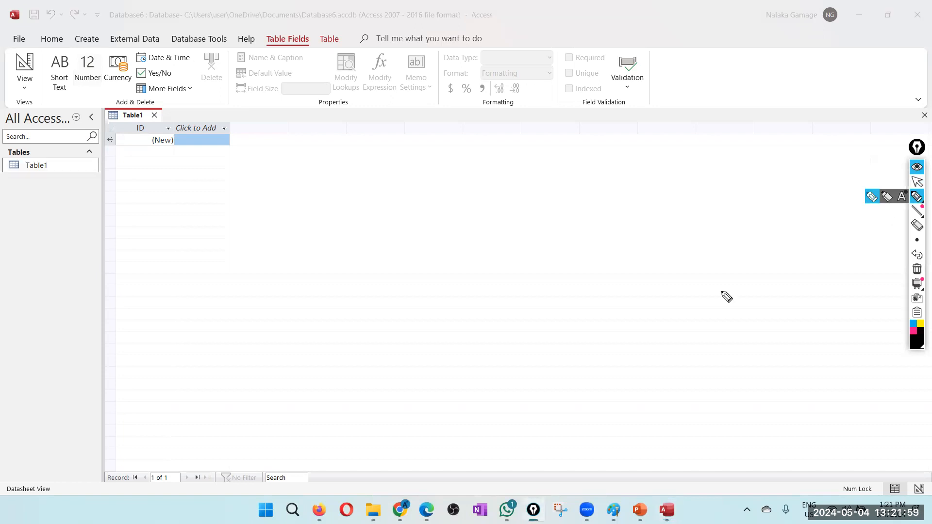
mouse_move(491, 374)
mouse_down()
mouse_move(485, 293)
mouse_move(583, 370)
mouse_move(503, 385)
mouse_move(499, 438)
mouse_move(601, 400)
mouse_up()
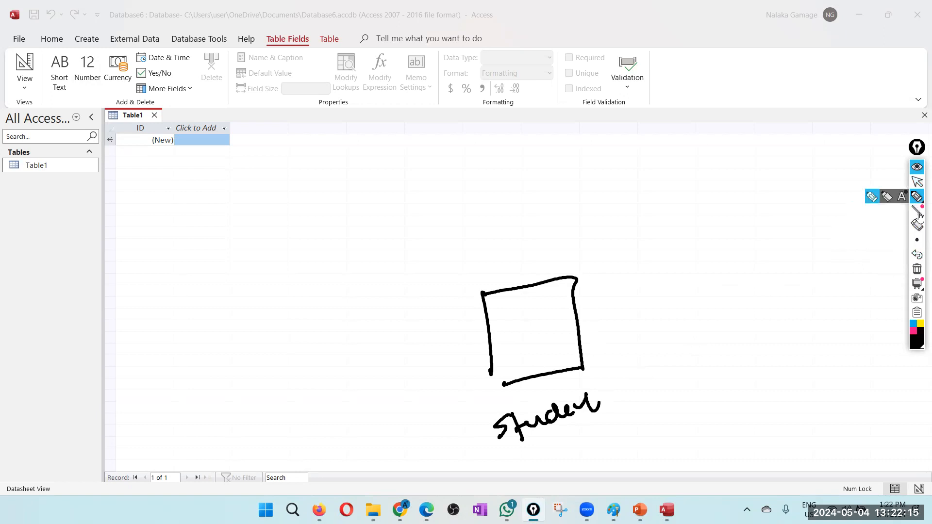
click(917, 224)
mouse_move(497, 427)
mouse_down()
mouse_move(535, 433)
mouse_move(576, 407)
mouse_move(598, 411)
mouse_up()
click(917, 196)
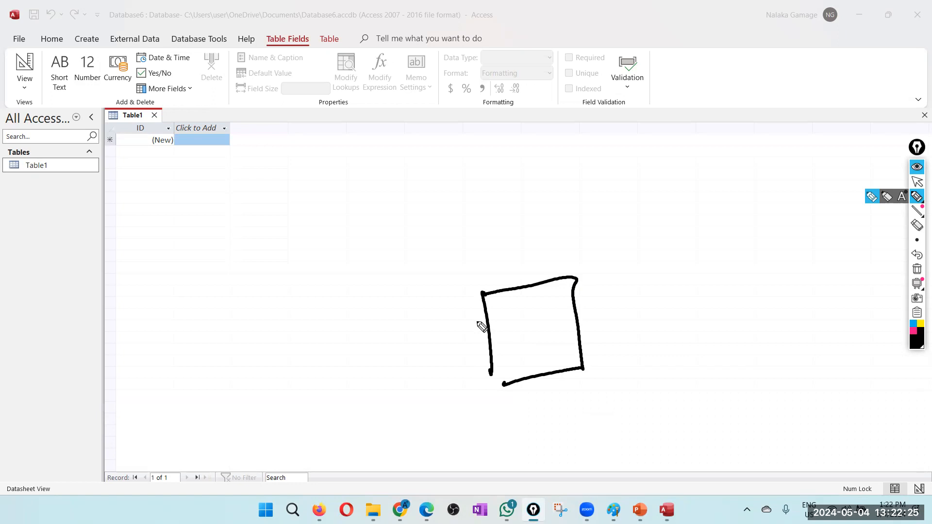
mouse_move(525, 397)
mouse_down()
mouse_move(536, 416)
mouse_move(566, 402)
mouse_move(585, 410)
mouse_move(599, 395)
mouse_move(628, 410)
mouse_move(656, 369)
mouse_move(688, 370)
mouse_up()
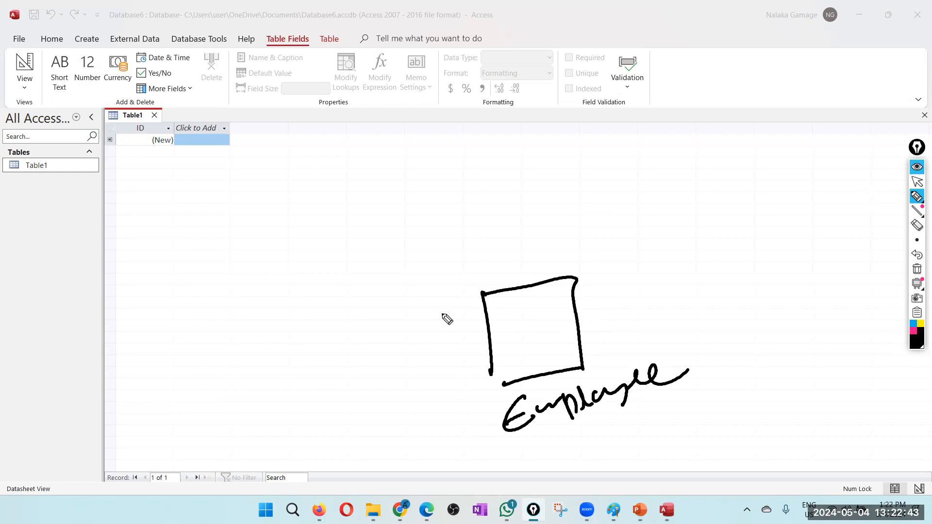
Draw a black stick figure beside the Employee square with three lines fanning out from it
mouse_move(156, 272)
mouse_down()
mouse_move(160, 252)
mouse_move(167, 298)
mouse_move(185, 316)
mouse_move(176, 319)
mouse_up()
drag(190, 235, 227, 192)
drag(196, 238, 287, 237)
drag(189, 255, 334, 286)
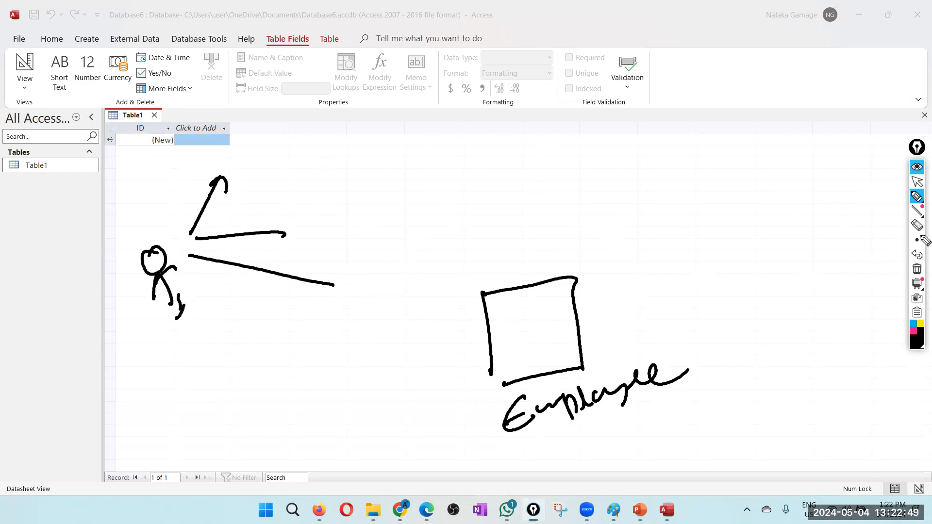
Draw a pink stick figure at the end of each of the three lines
click(913, 332)
mouse_move(241, 143)
mouse_down()
mouse_move(257, 155)
mouse_move(241, 148)
mouse_up()
mouse_move(249, 165)
mouse_down()
mouse_move(270, 187)
mouse_move(251, 190)
mouse_up()
mouse_move(256, 168)
mouse_down()
mouse_move(275, 166)
mouse_move(275, 199)
mouse_move(320, 228)
mouse_move(336, 216)
mouse_up()
drag(314, 216, 330, 252)
mouse_move(340, 245)
mouse_down()
mouse_move(373, 277)
mouse_move(396, 337)
mouse_up()
mouse_move(384, 305)
mouse_down()
mouse_move(406, 306)
mouse_move(376, 337)
mouse_up()
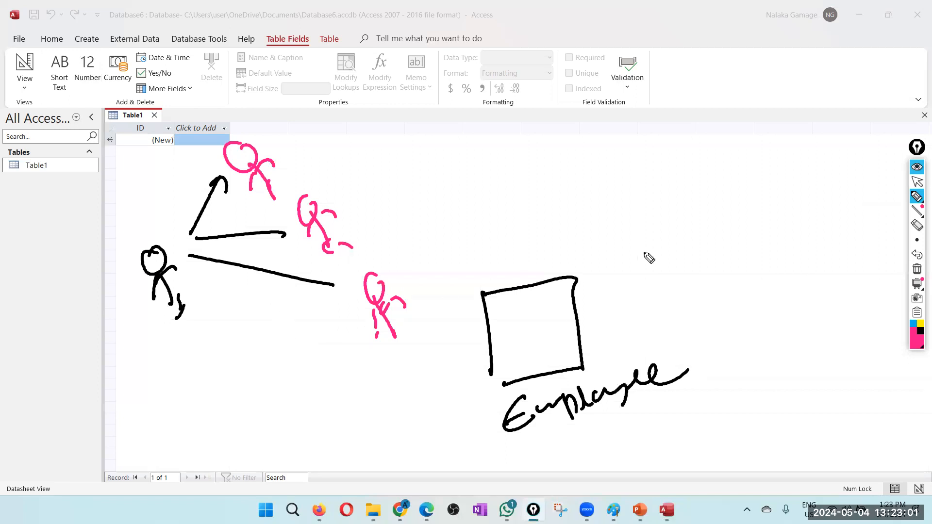
Draw another stick figure in blue above the black one and trace over it in black
mouse_move(913, 214)
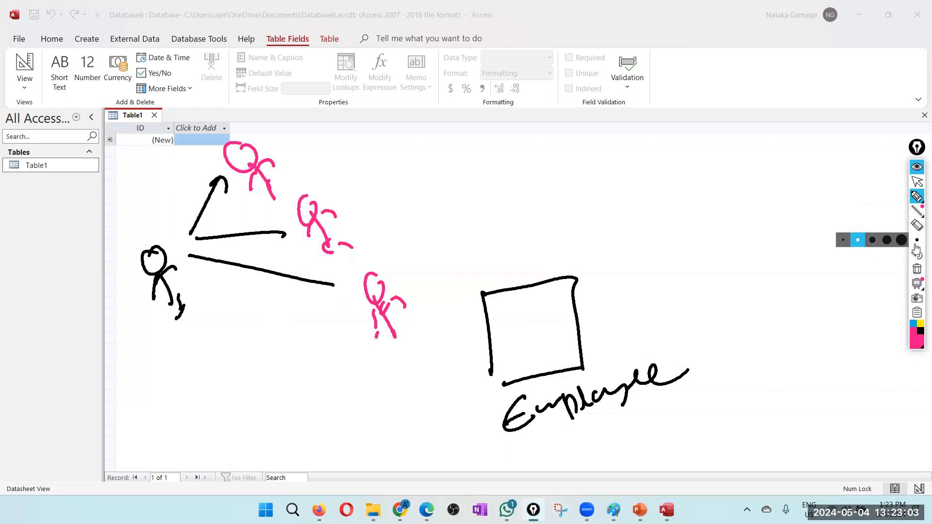
click(914, 324)
mouse_move(33, 111)
mouse_down()
mouse_move(30, 140)
mouse_move(31, 125)
mouse_up()
mouse_move(44, 149)
mouse_down()
mouse_move(62, 178)
mouse_move(33, 172)
mouse_up()
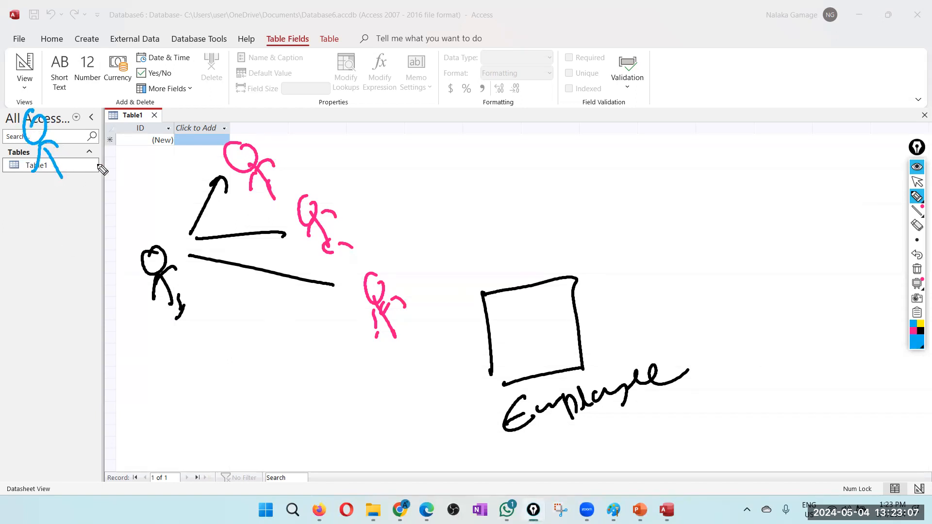
click(921, 333)
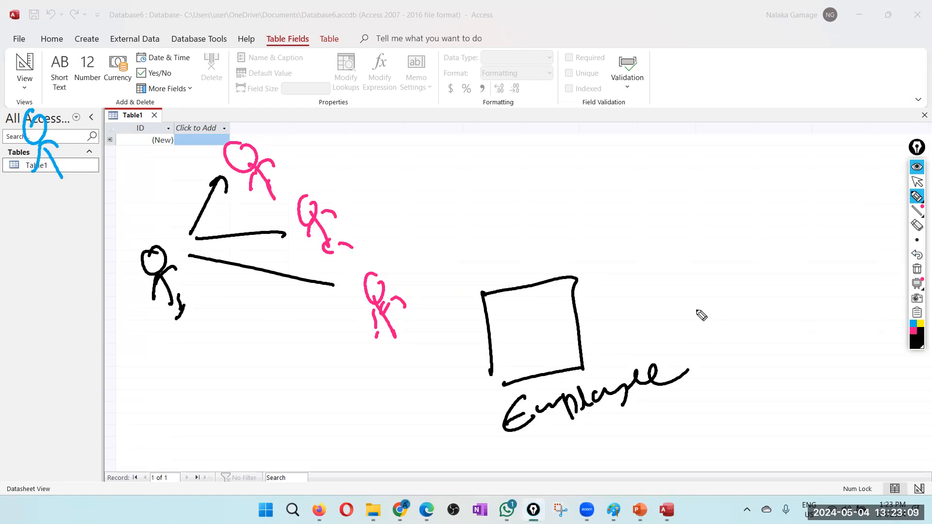
mouse_move(31, 141)
mouse_down()
mouse_move(49, 153)
mouse_move(39, 191)
mouse_move(79, 161)
mouse_up()
mouse_move(40, 154)
mouse_down()
mouse_move(74, 188)
mouse_move(75, 220)
mouse_up()
drag(73, 189, 110, 203)
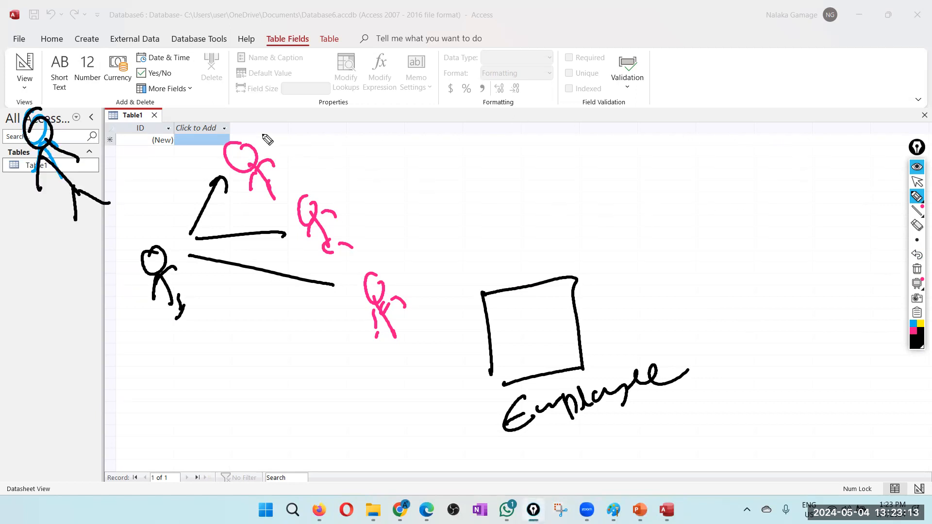
Draw three black lines fanning out from the upper figure and a pink stick figure at the end of each
mouse_move(97, 38)
mouse_down()
mouse_move(71, 103)
mouse_move(154, 62)
mouse_up()
drag(220, 84, 82, 108)
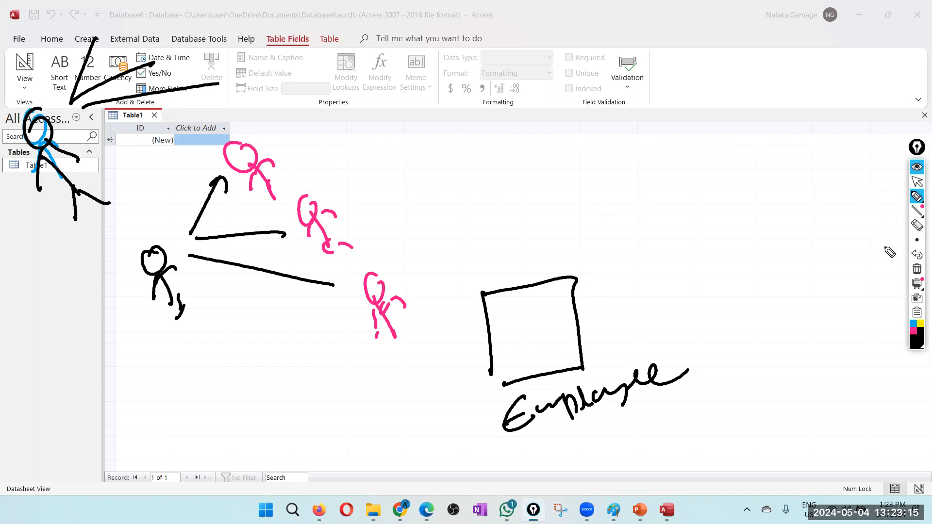
click(913, 324)
mouse_move(119, 6)
mouse_down()
mouse_move(144, 33)
mouse_move(123, 9)
mouse_move(270, 105)
mouse_move(226, 74)
mouse_move(230, 90)
mouse_up()
click(912, 331)
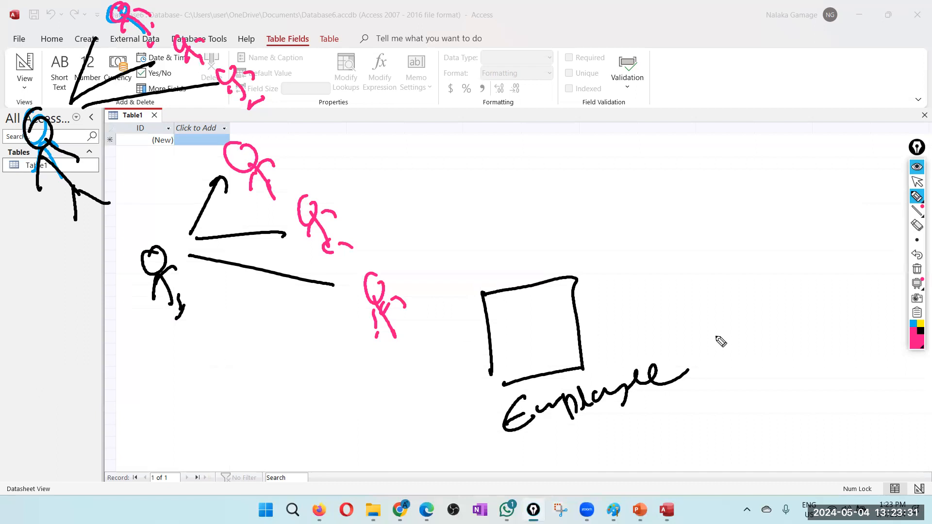
Draw a blue stick figure below the existing black figures
click(913, 324)
mouse_move(14, 367)
mouse_down()
mouse_move(33, 399)
mouse_move(22, 418)
mouse_up()
drag(30, 383, 38, 383)
drag(47, 424, 57, 446)
drag(68, 416, 96, 431)
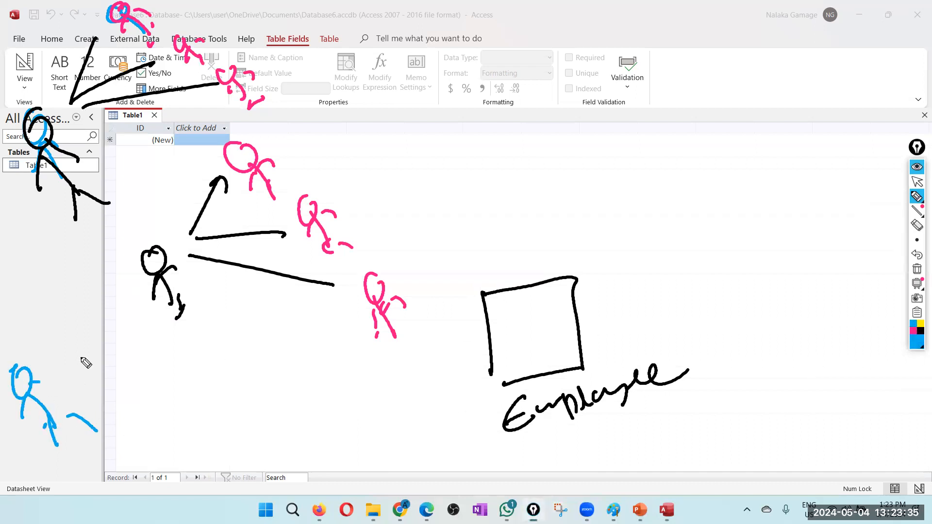
Connect the lower blue stick figure to both black figures with blue lines and outline every stick figure in blue
drag(67, 378, 152, 292)
drag(69, 355, 38, 201)
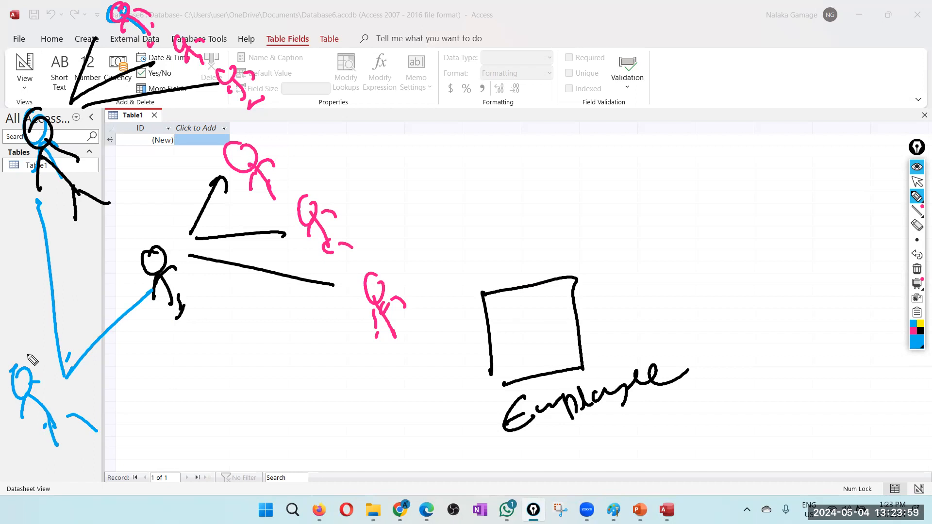
mouse_move(380, 257)
mouse_down()
mouse_move(341, 301)
mouse_move(415, 321)
mouse_up()
mouse_move(130, 269)
mouse_down()
mouse_move(182, 339)
mouse_move(200, 320)
mouse_up()
mouse_move(47, 427)
mouse_down()
mouse_move(7, 402)
mouse_move(45, 454)
mouse_up()
mouse_move(3, 390)
mouse_down()
mouse_move(36, 348)
mouse_move(78, 450)
mouse_up()
mouse_move(14, 134)
mouse_down()
mouse_move(76, 219)
mouse_move(57, 89)
mouse_move(92, 221)
mouse_up()
mouse_move(221, 158)
mouse_down()
mouse_move(248, 125)
mouse_move(257, 196)
mouse_up()
mouse_move(327, 253)
mouse_down()
mouse_move(311, 185)
mouse_move(335, 223)
mouse_up()
mouse_move(250, 120)
mouse_down()
mouse_move(166, 63)
mouse_move(192, 73)
mouse_up()
mouse_move(90, 22)
mouse_down()
mouse_move(142, 63)
mouse_move(178, 5)
mouse_move(143, 63)
mouse_up()
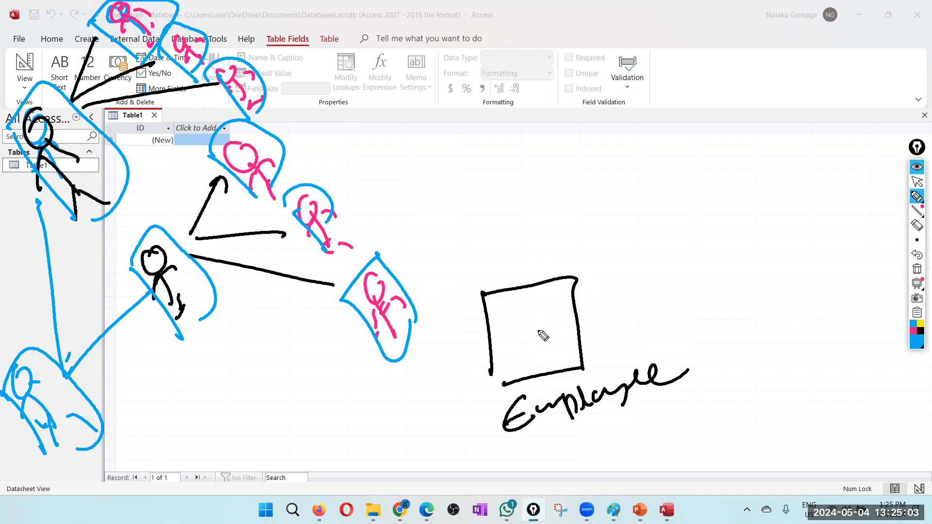
Draw a blue loop from the Employee box back to itself and label its ends n and 1
click(539, 282)
mouse_move(538, 224)
mouse_down()
mouse_move(616, 198)
mouse_move(639, 322)
mouse_move(562, 323)
mouse_move(599, 348)
mouse_up()
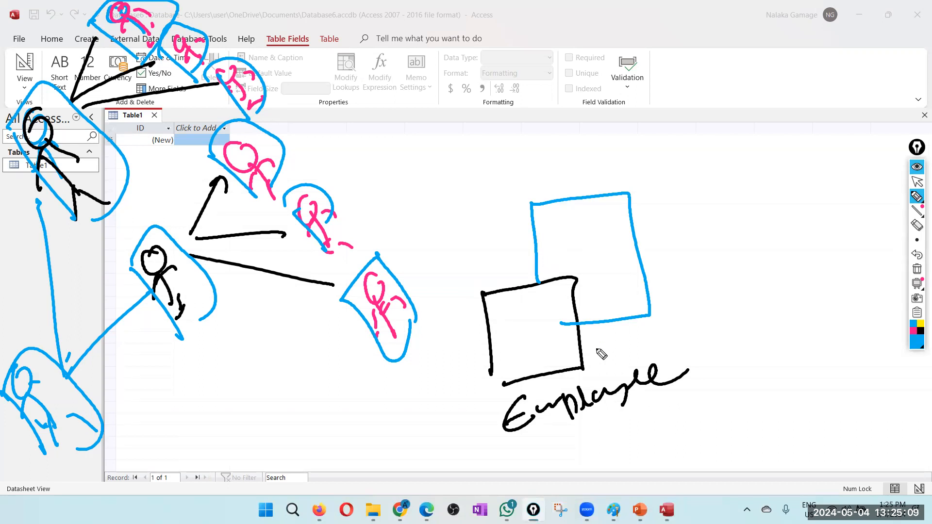
drag(501, 269, 520, 279)
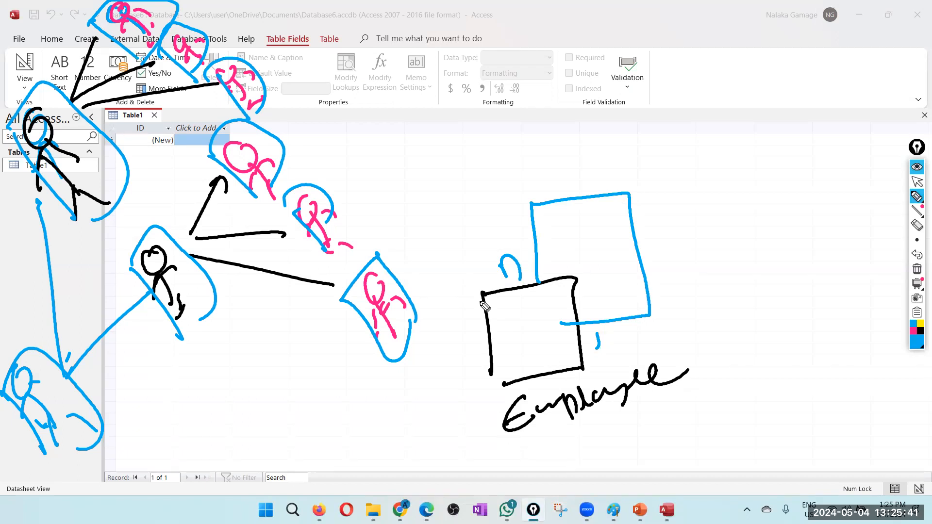
Clear all drawings from the screen and switch back to the Access window
click(916, 269)
click(917, 183)
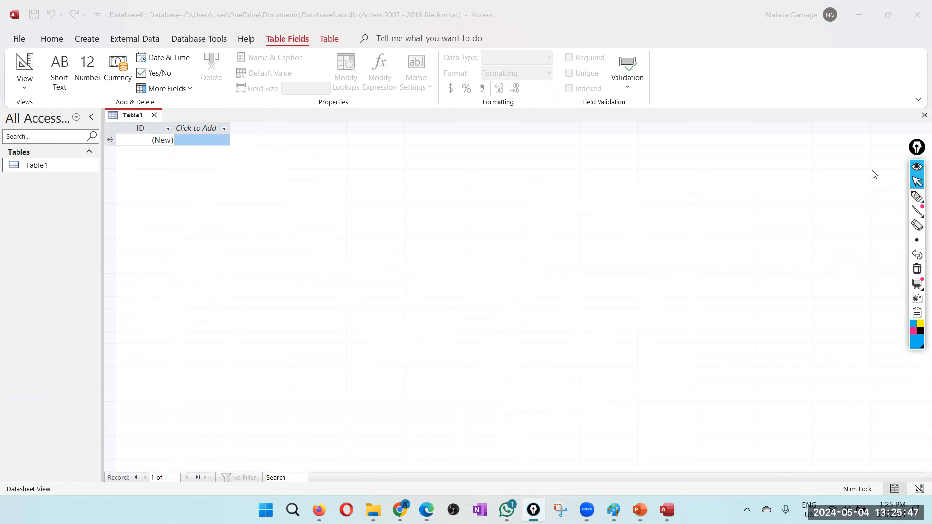
click(667, 510)
click(667, 510)
click(667, 509)
Open Table1 in Design View, saving the table under the name EMPLOYEE
click(62, 171)
right_click(63, 174)
mouse_move(117, 219)
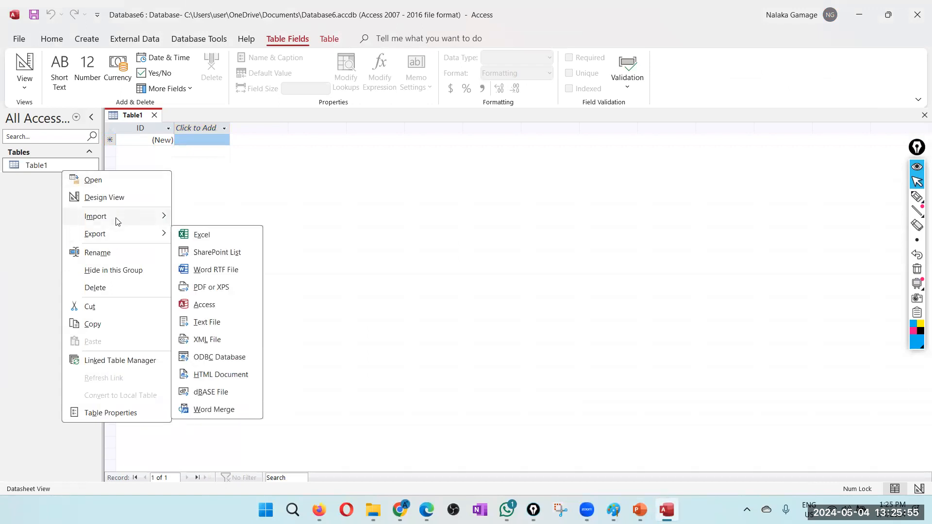
click(119, 199)
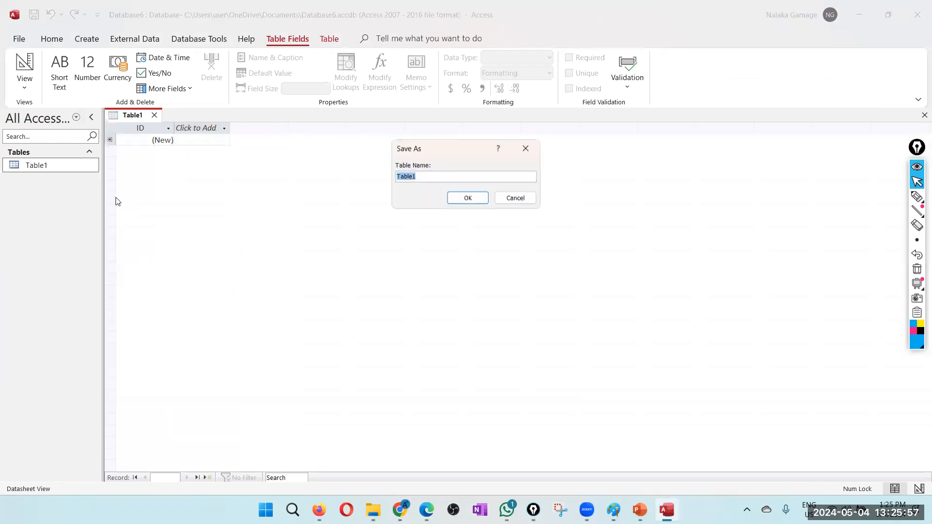
text(EMPLOYEE)
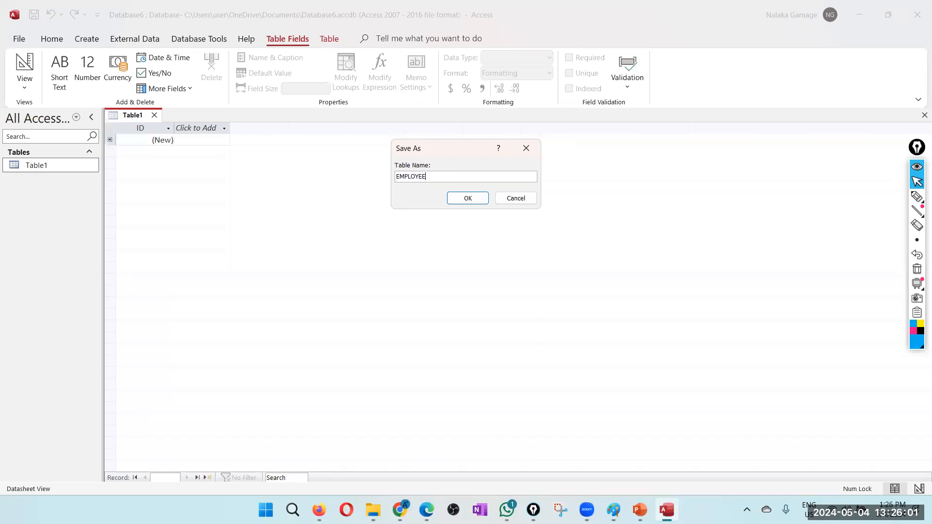
click(467, 199)
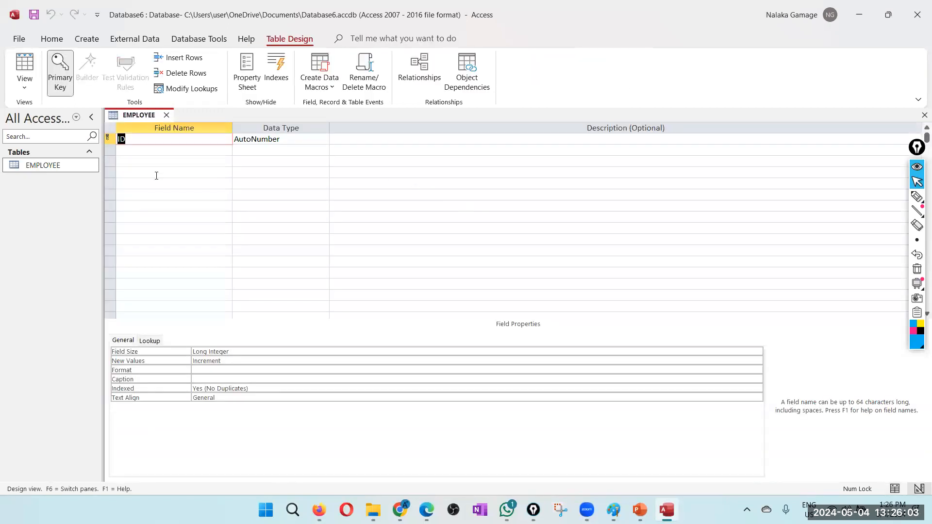
Rename the EMPLOYEE table's primary key field to emlpyee_id in Design View
right_click(46, 166)
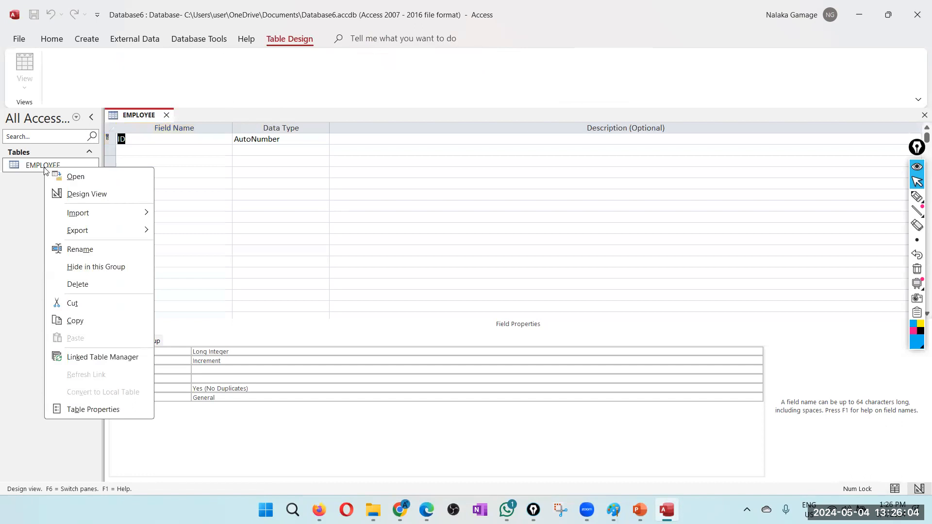
click(87, 194)
text(emlpu)
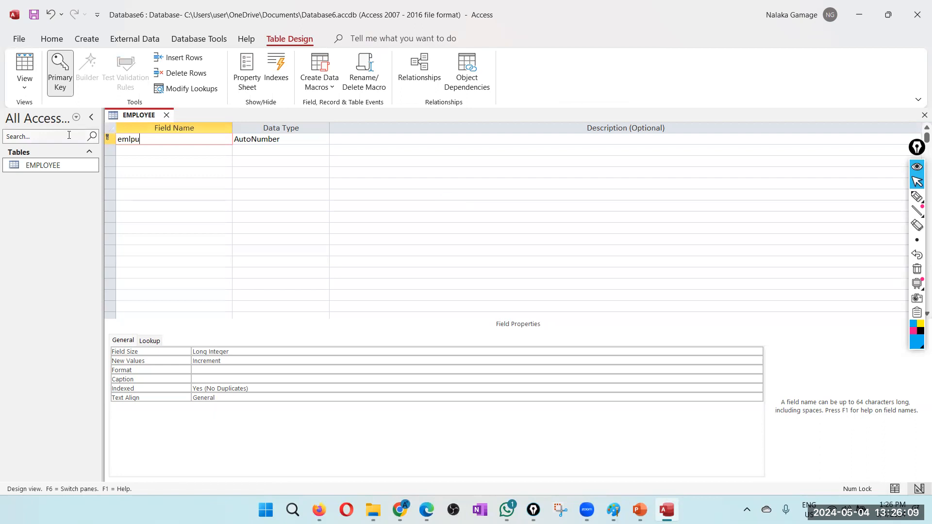
key(BackSpace)
text(yee_id)
Add the fields ename and salary to the EMPLOYEE table as Short Text
click(147, 151)
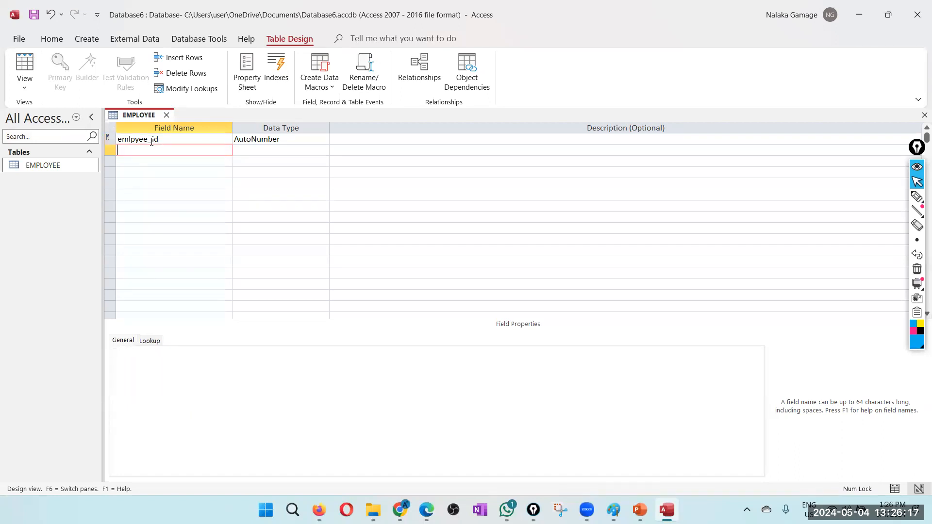
text(ename)
click(149, 161)
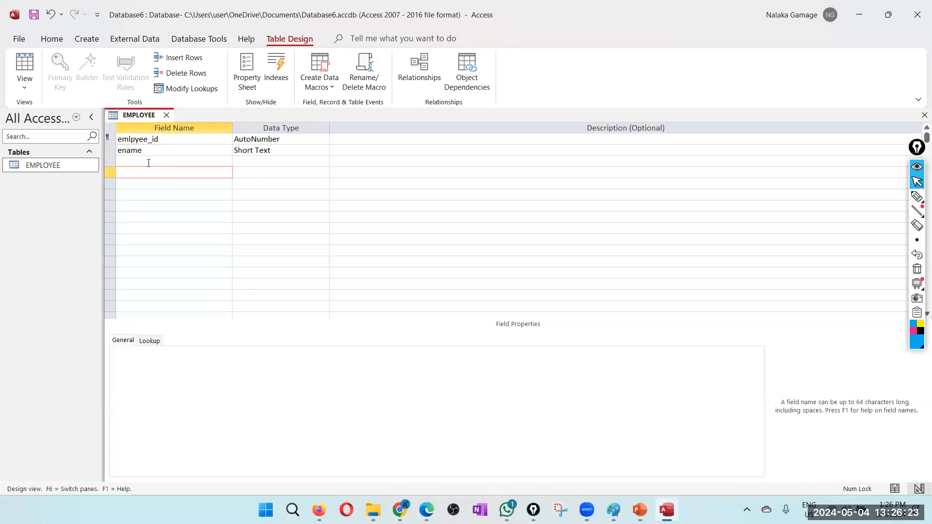
text(salary)
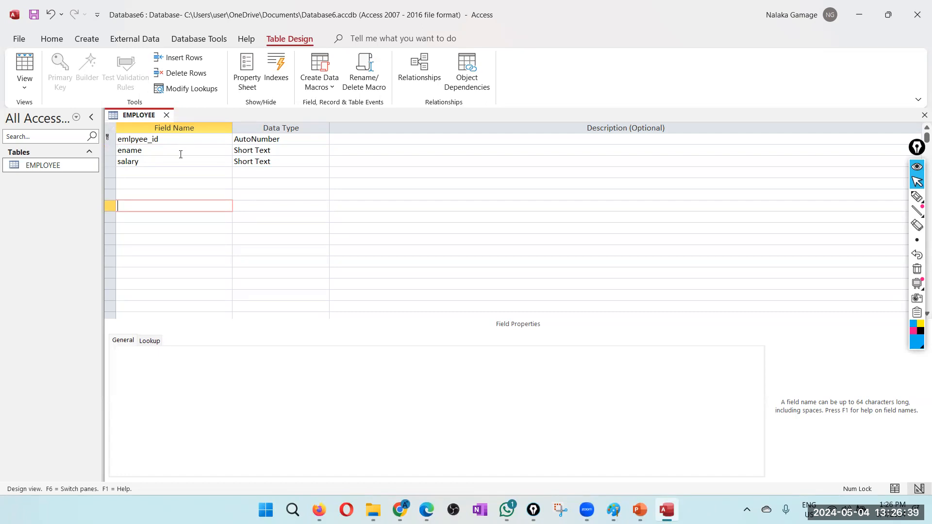
Add a supervisor_id field below salary and set its data type to Number
click(158, 172)
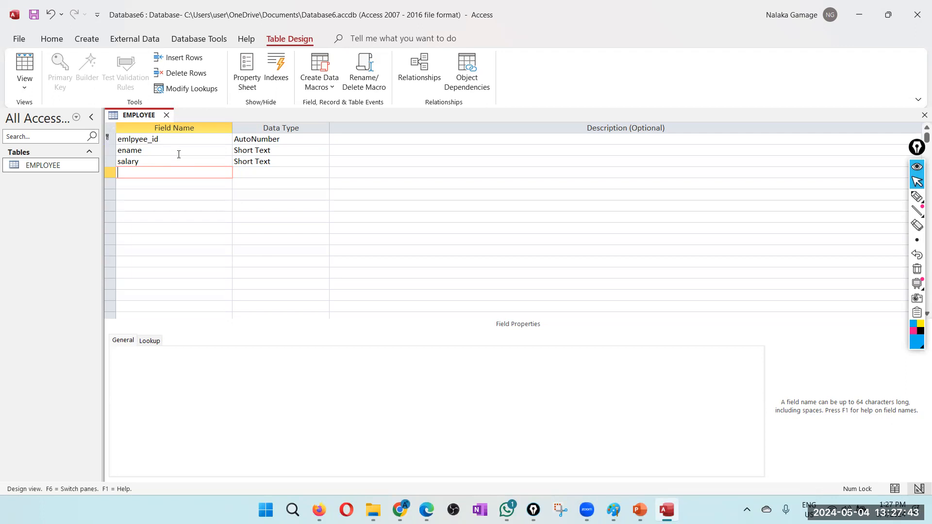
text(supervisor_id)
key(Tab)
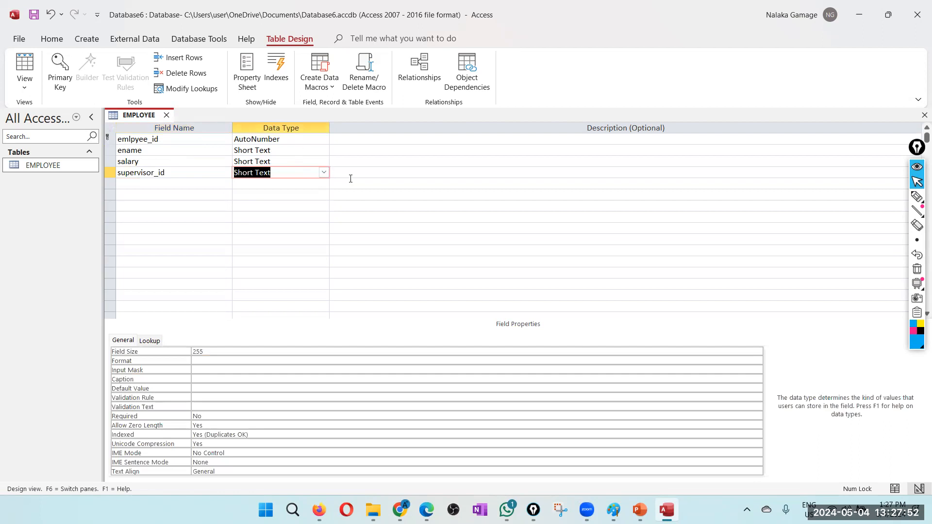
click(324, 172)
click(255, 206)
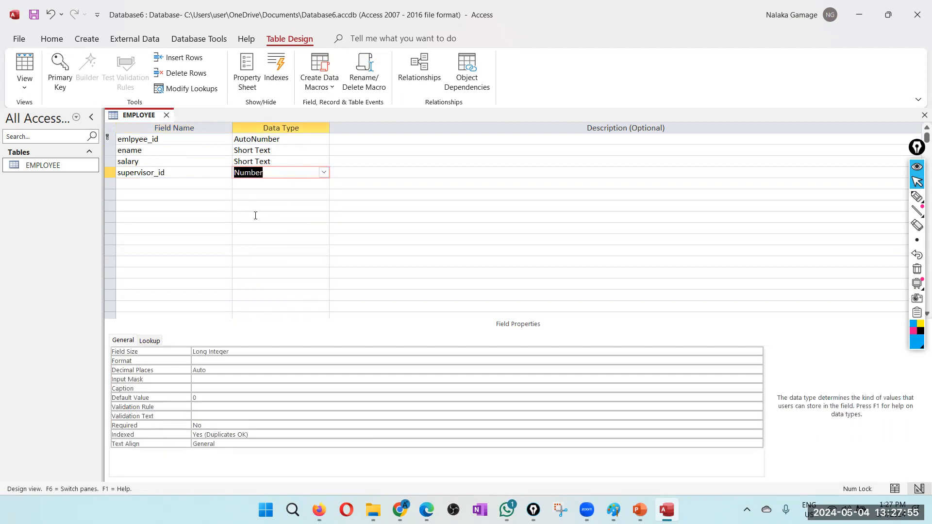
click(230, 261)
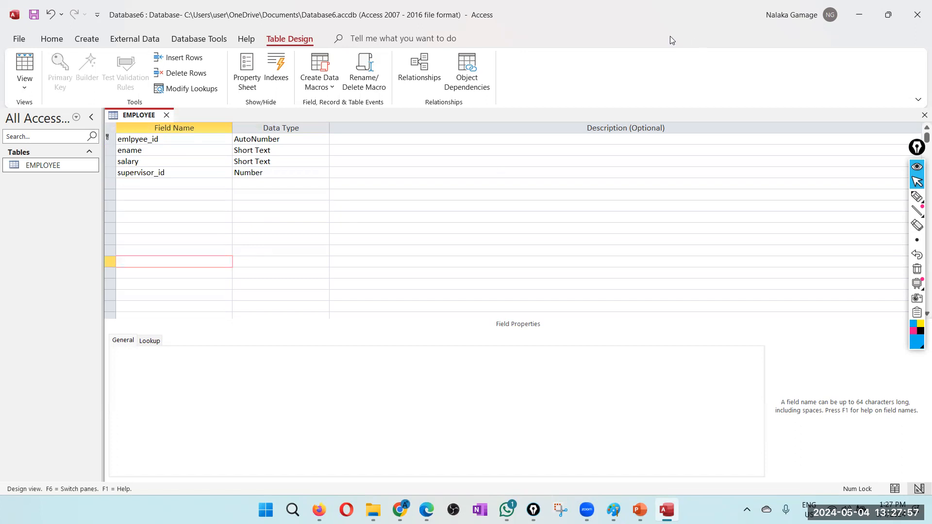
click(576, 14)
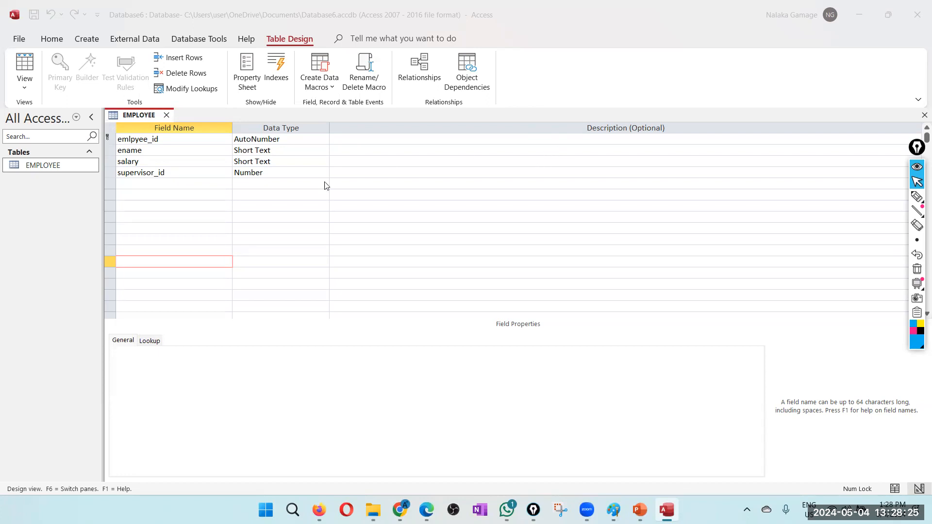
click(192, 186)
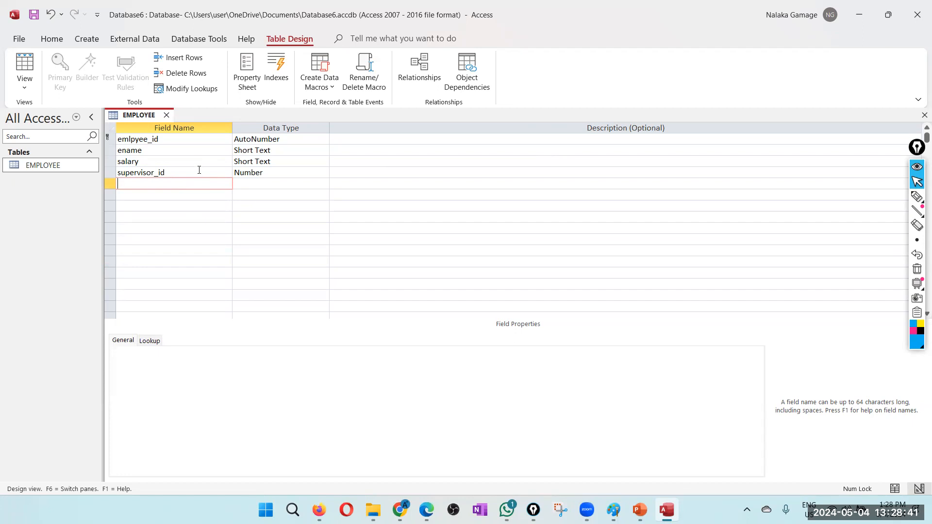
click(180, 172)
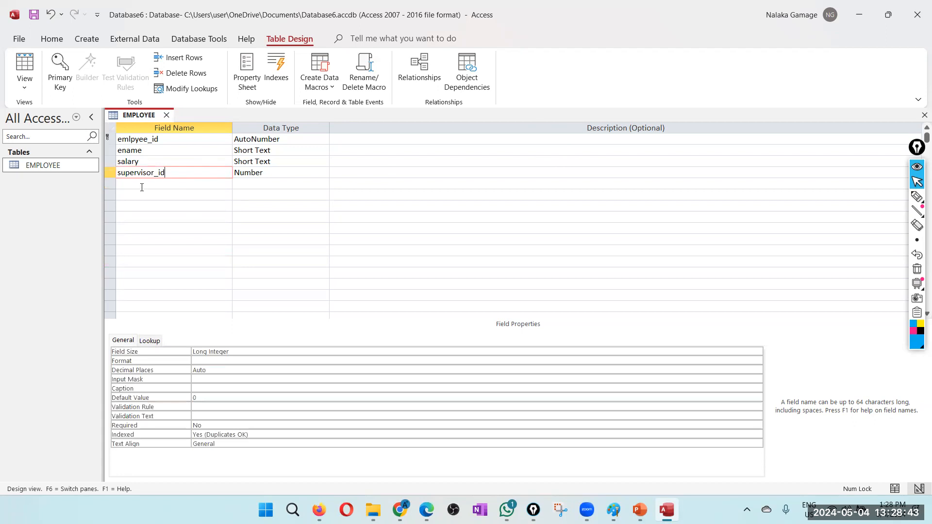
click(141, 184)
click(179, 170)
click(202, 183)
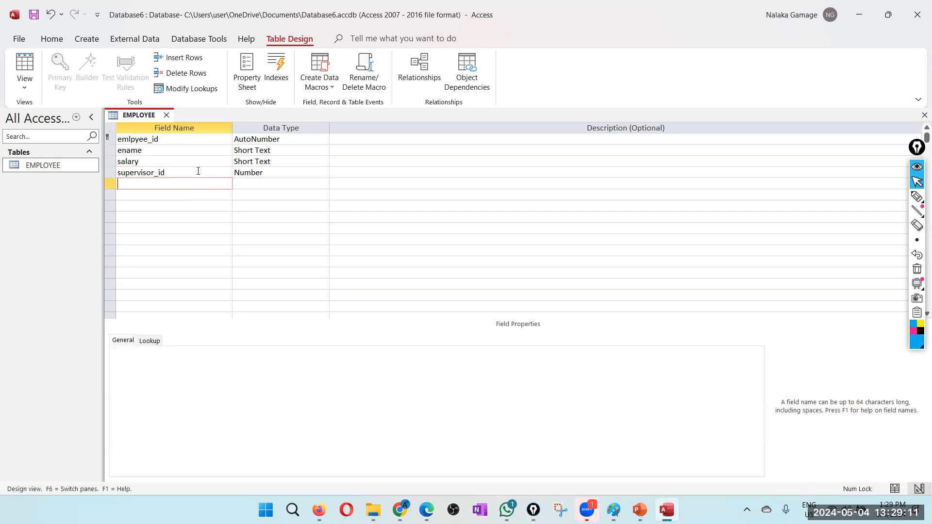
click(196, 173)
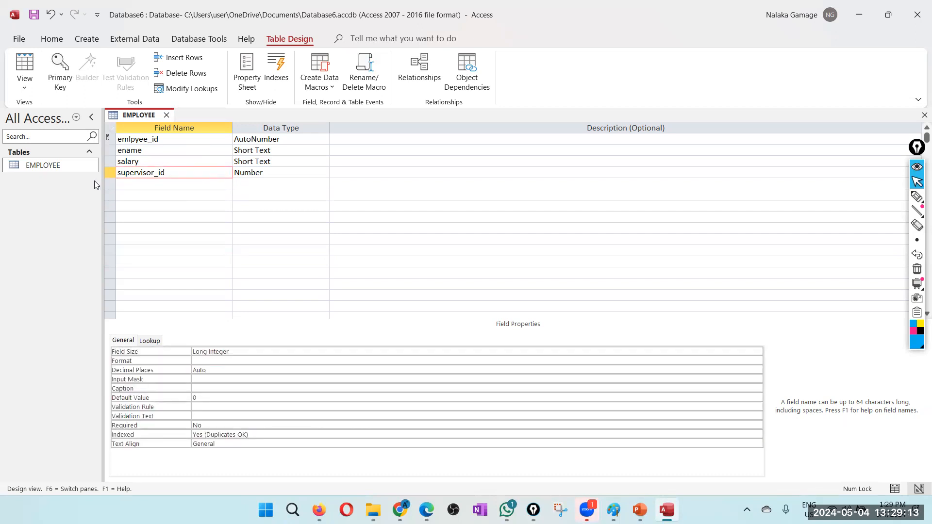
click(109, 172)
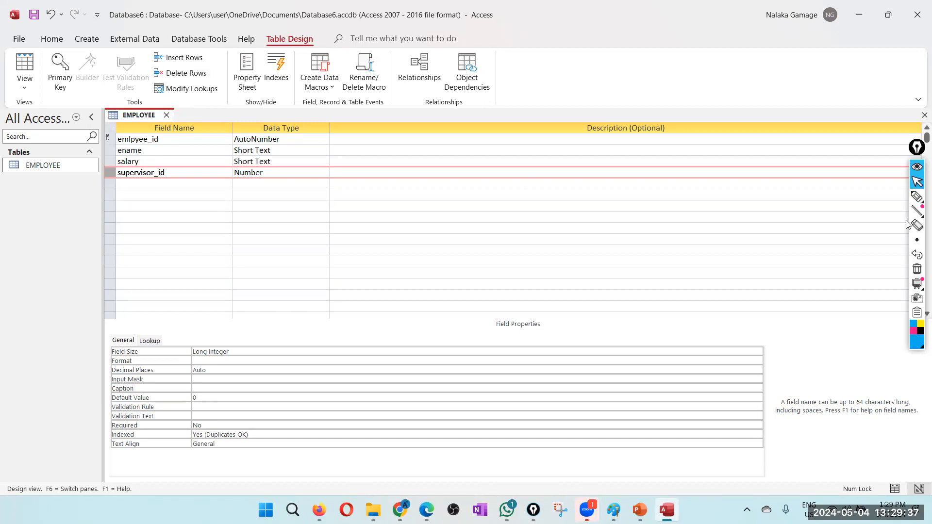
Restore the cleared drawings and draw a large blue frame around the Employee self-relationship diagram
click(916, 256)
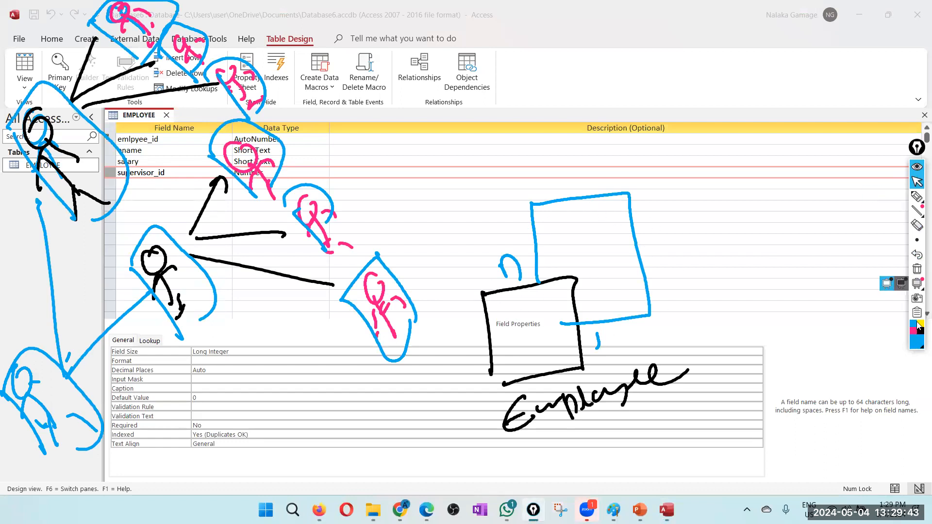
click(628, 174)
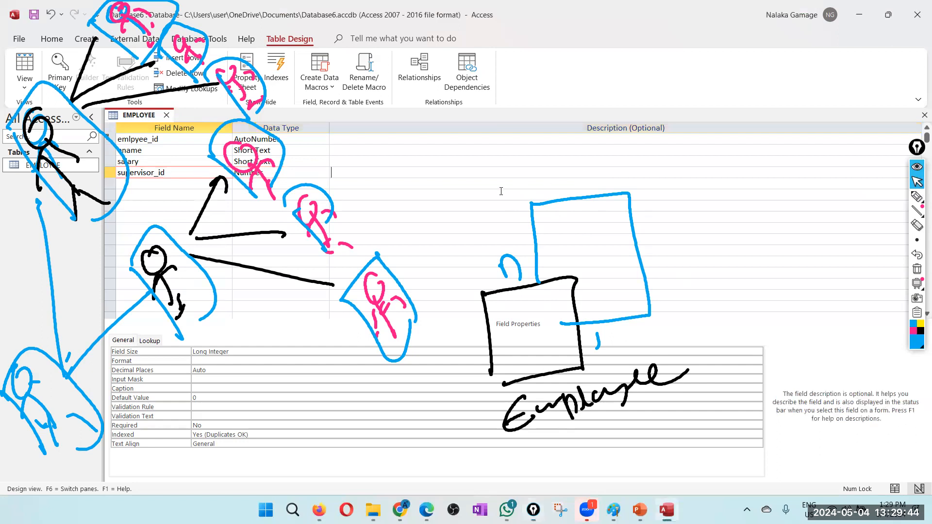
click(917, 196)
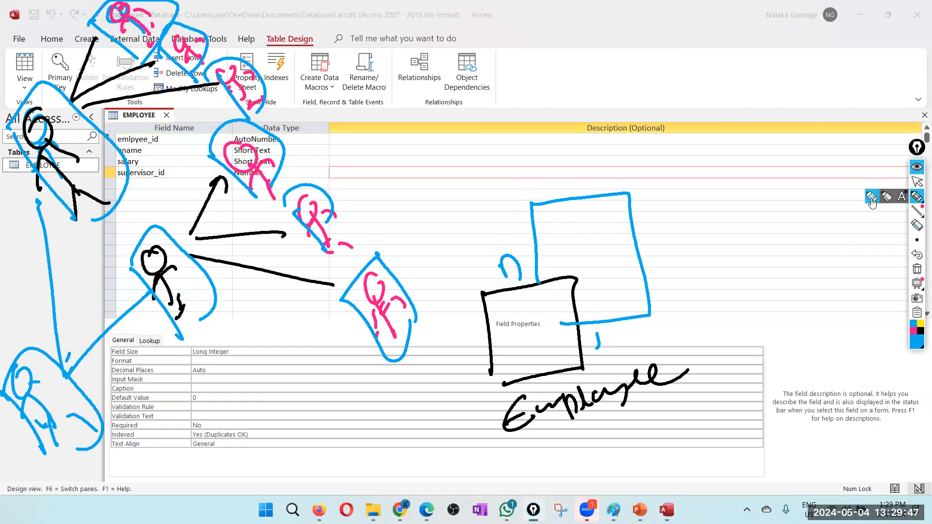
drag(596, 174, 439, 199)
mouse_move(439, 258)
mouse_down()
mouse_move(631, 430)
mouse_move(692, 168)
mouse_move(485, 183)
mouse_up()
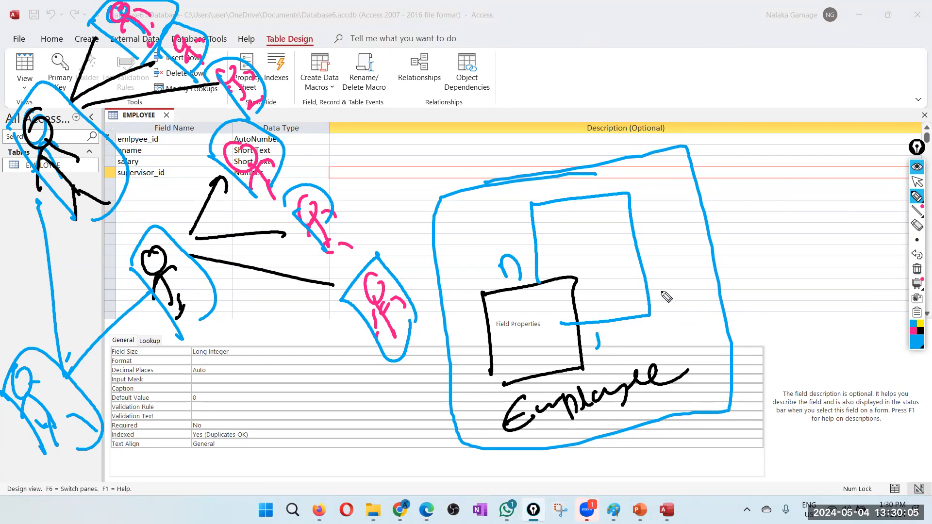
Clear the screen drawings and close the EMPLOYEE table, saving its design changes
click(918, 270)
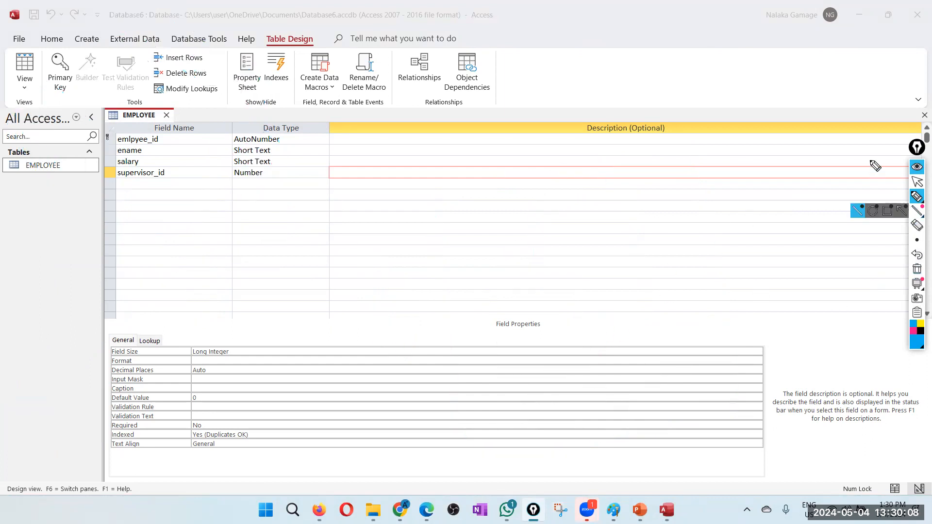
click(918, 161)
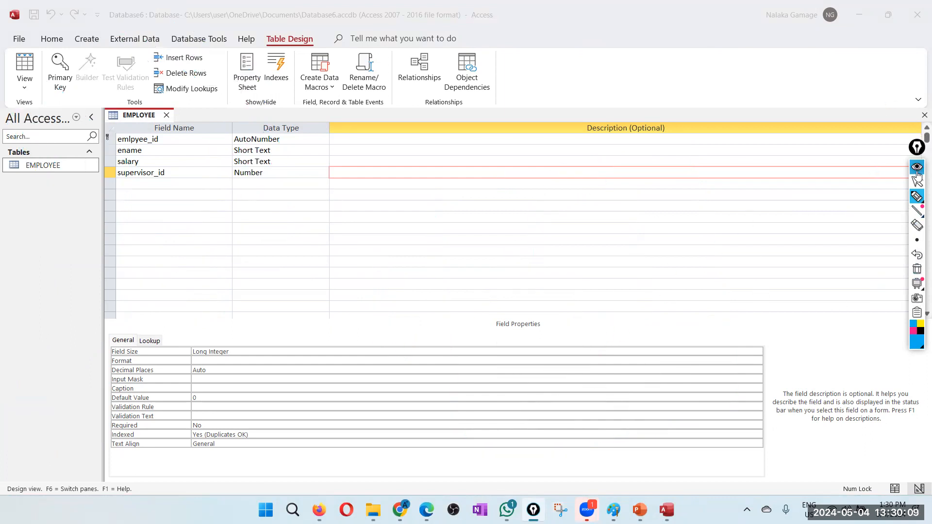
click(168, 116)
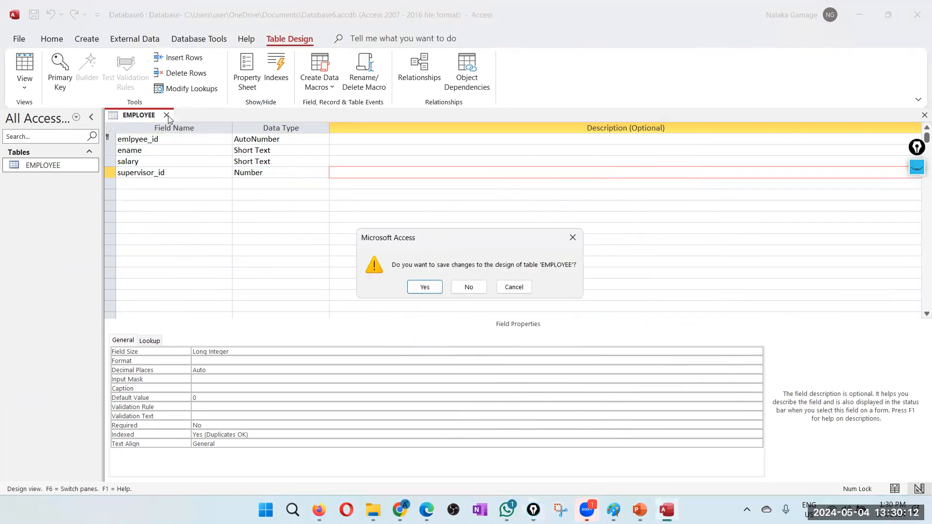
click(424, 287)
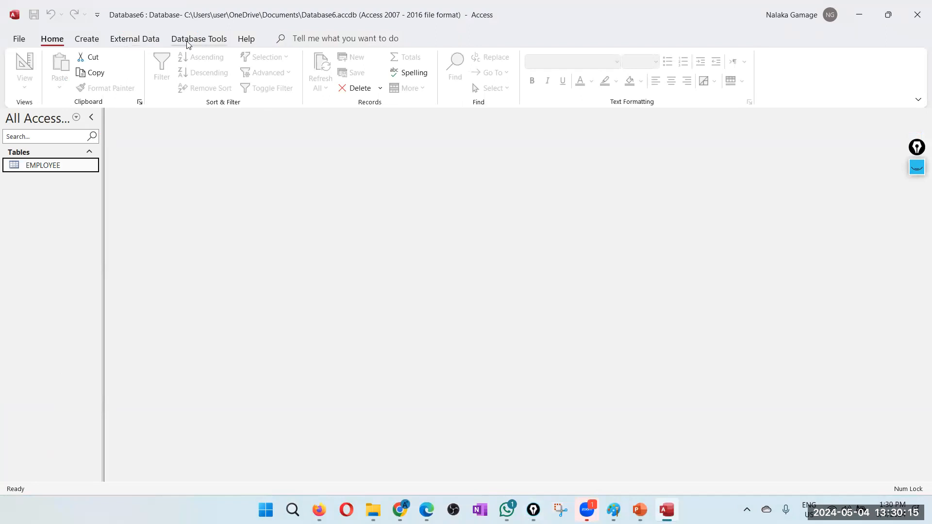
Open the Relationships window and add the EMPLOYEE table to the layout
click(199, 39)
click(162, 68)
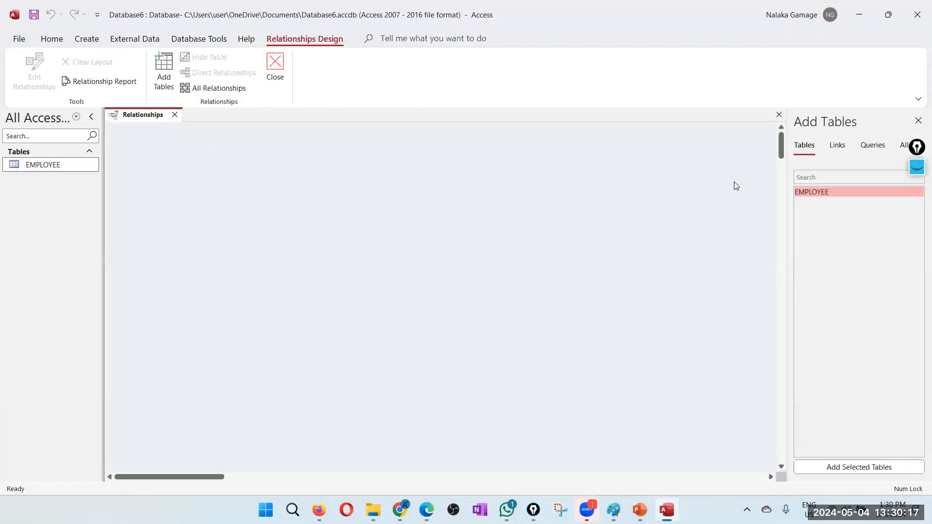
drag(828, 193, 377, 271)
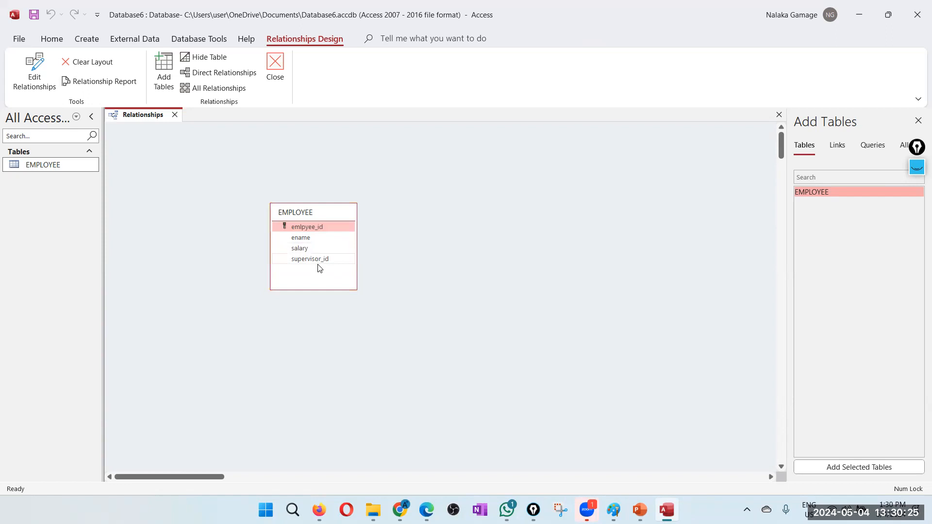
mouse_move(313, 260)
mouse_down()
mouse_move(394, 252)
mouse_move(319, 228)
mouse_move(397, 250)
mouse_move(313, 270)
mouse_up()
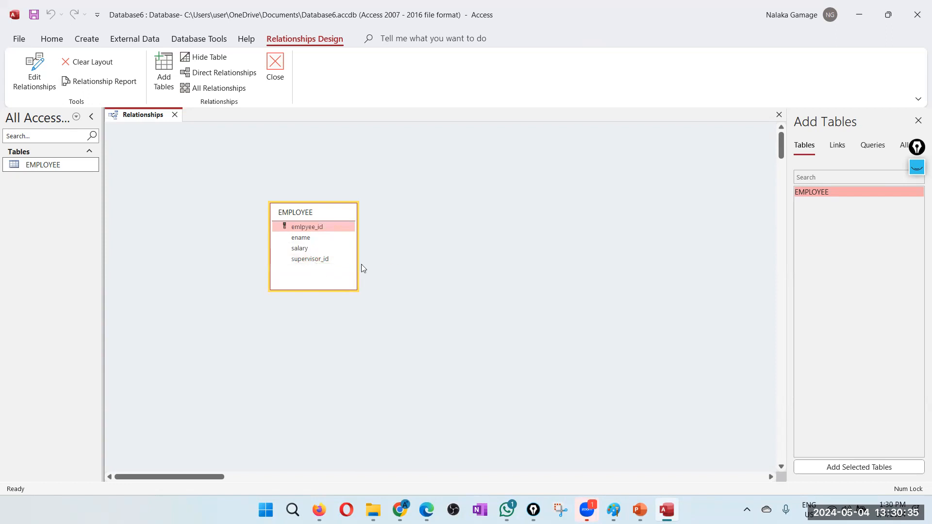
Sketch a blue self-referencing loop from the EMPLOYEE table's side back to its top edge, and erase the drawing
click(916, 167)
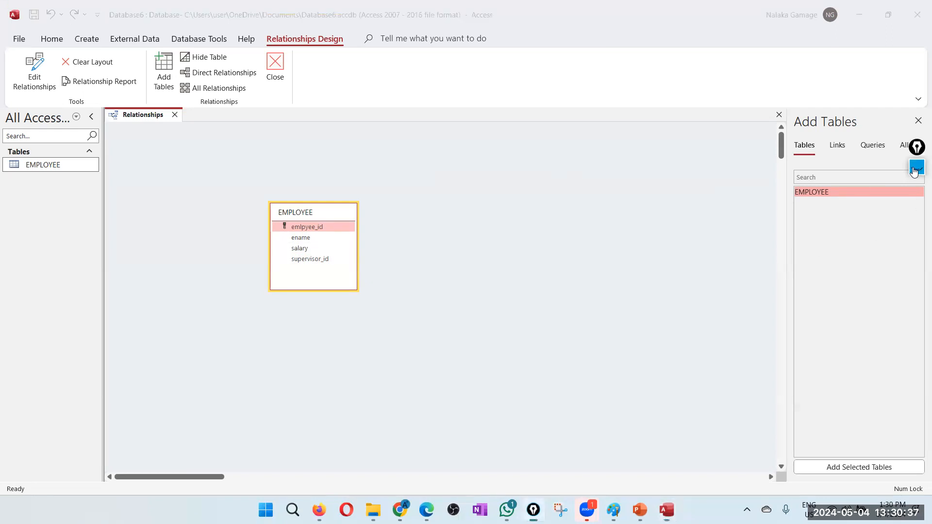
mouse_move(355, 246)
mouse_down()
mouse_move(407, 170)
mouse_move(285, 162)
mouse_move(295, 203)
mouse_up()
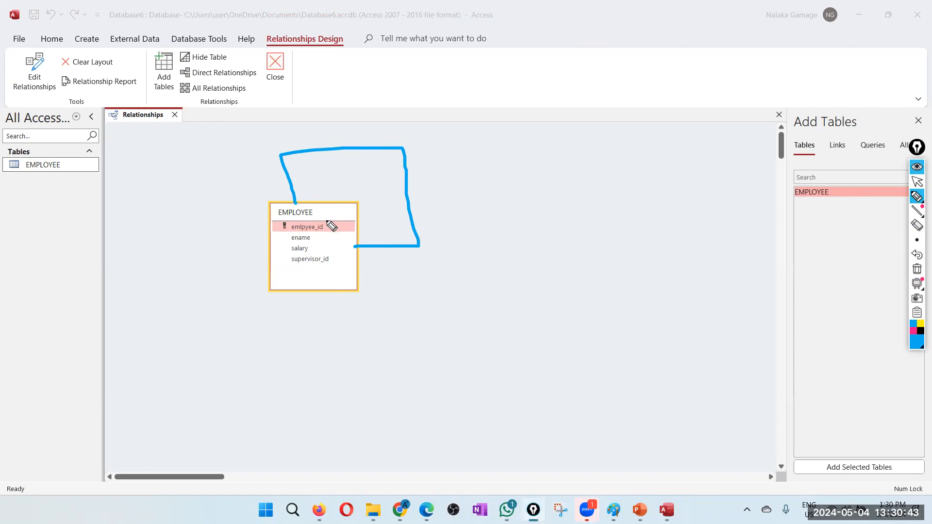
click(917, 269)
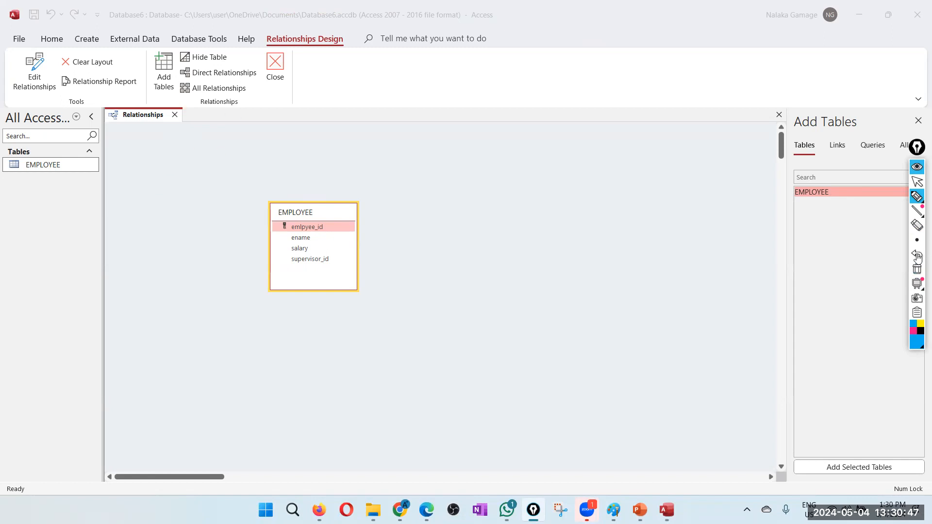
click(917, 182)
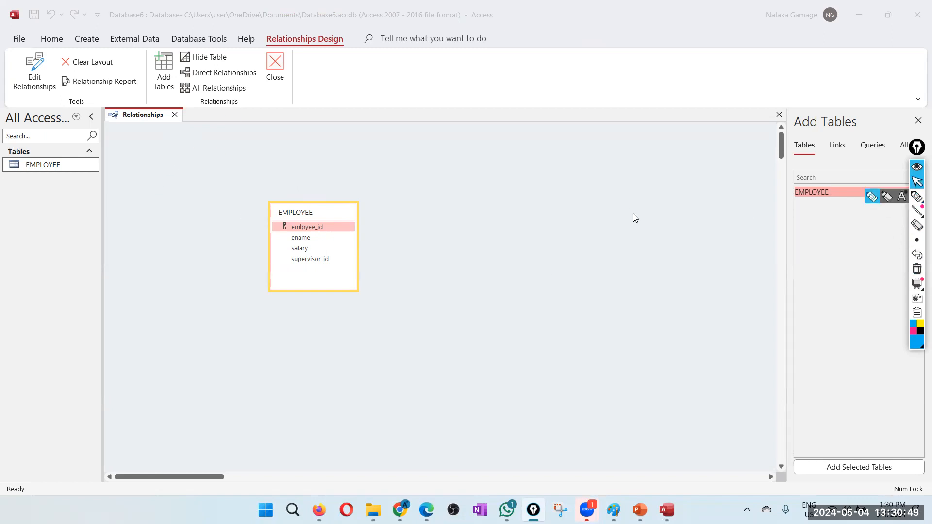
Add a second copy of the EMPLOYEE table to the layout and space the two tables apart side by side
click(817, 192)
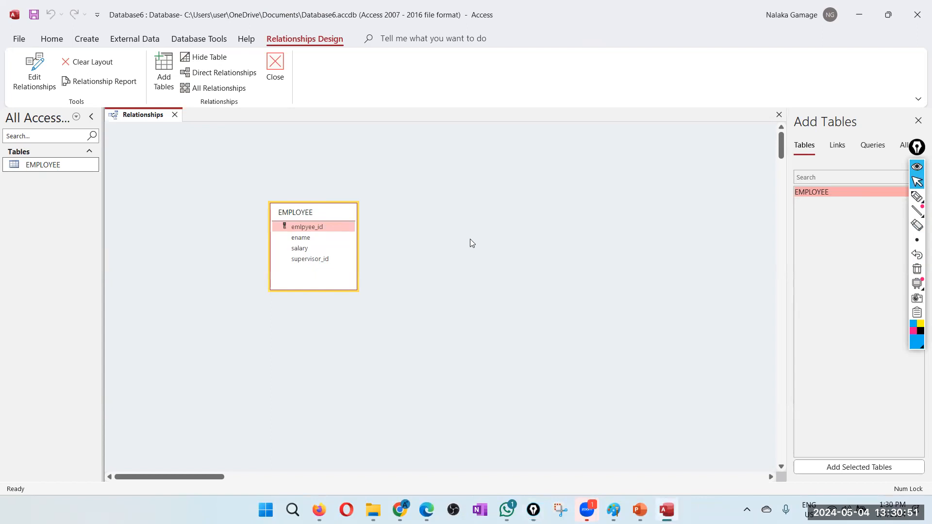
drag(834, 193, 409, 240)
drag(322, 214, 236, 246)
click(433, 253)
drag(446, 246, 432, 251)
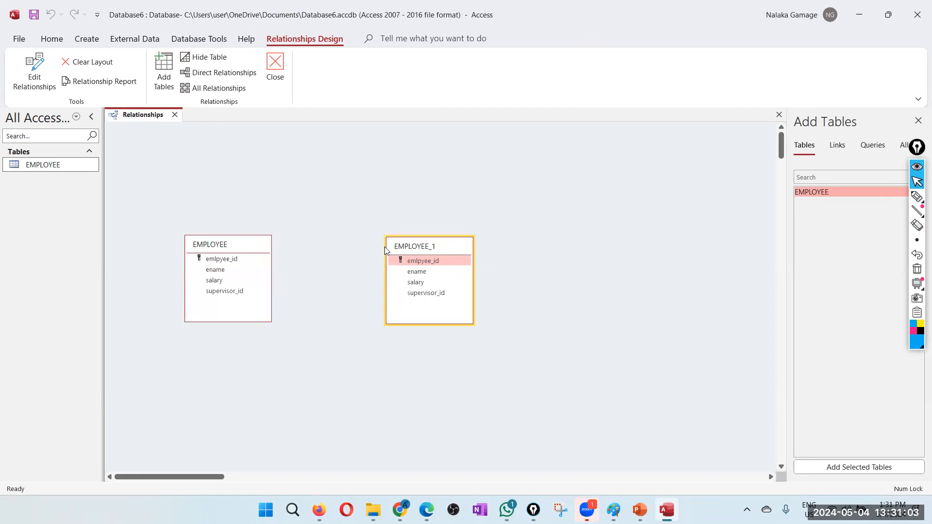
drag(385, 247, 383, 243)
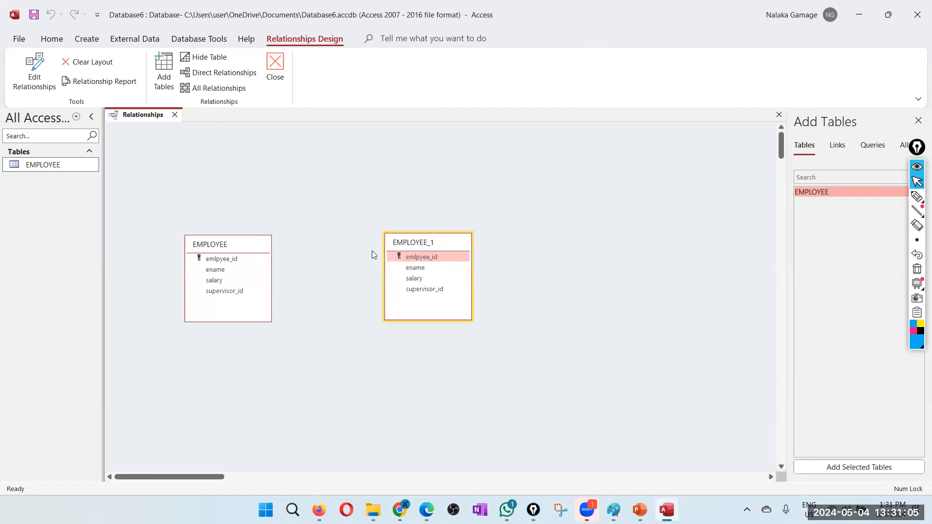
Create a relationship from EMPLOYEE's emlpyee_id to EMPLOYEE_1's supervisor_id with referential integrity enforced
drag(233, 259, 430, 288)
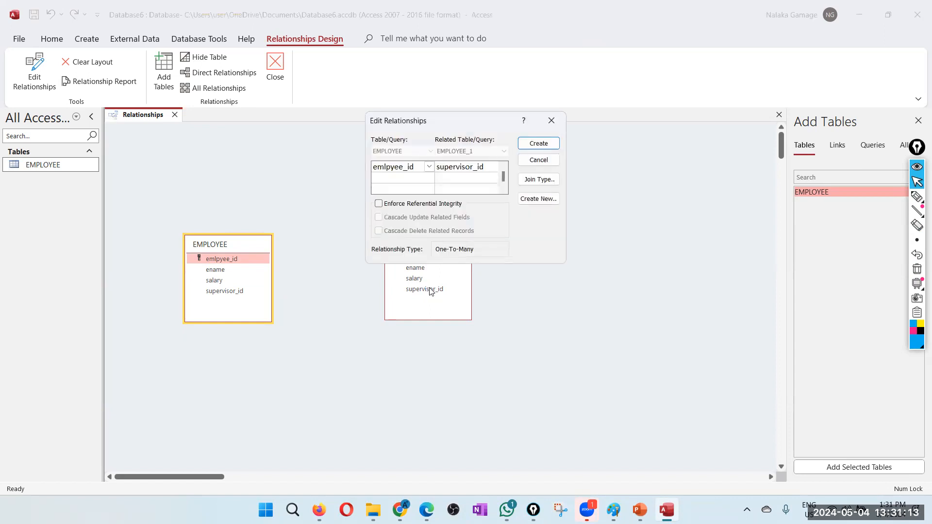
click(406, 206)
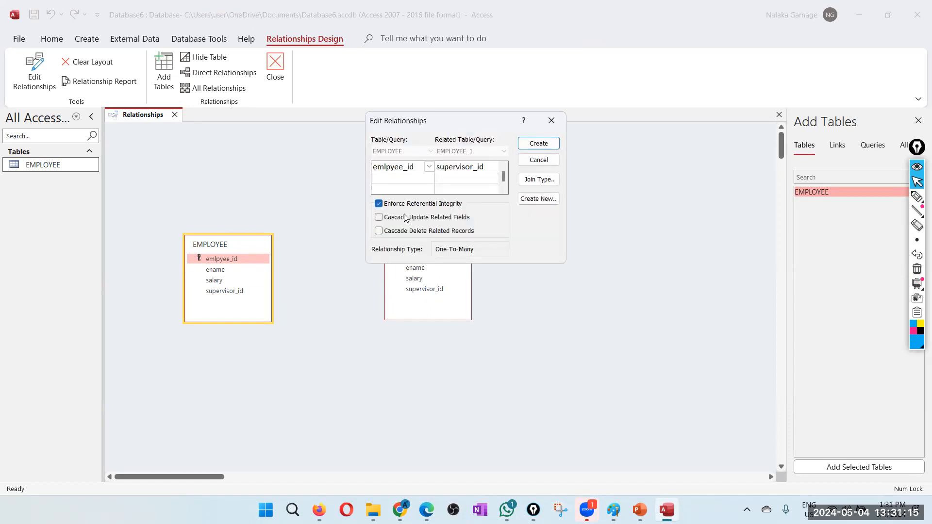
click(538, 145)
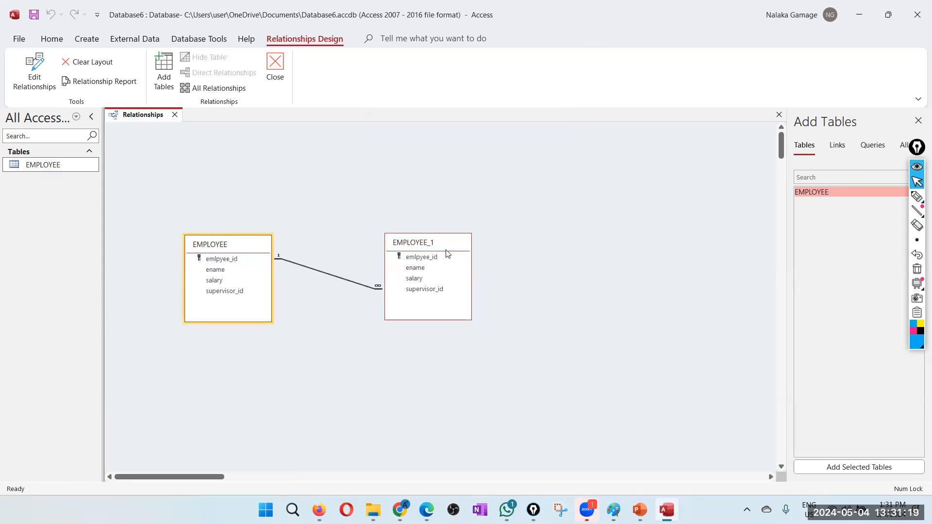
Rearrange EMPLOYEE and EMPLOYEE_1 close together side by side near the upper-left corner of the relationship layout
drag(440, 242, 419, 242)
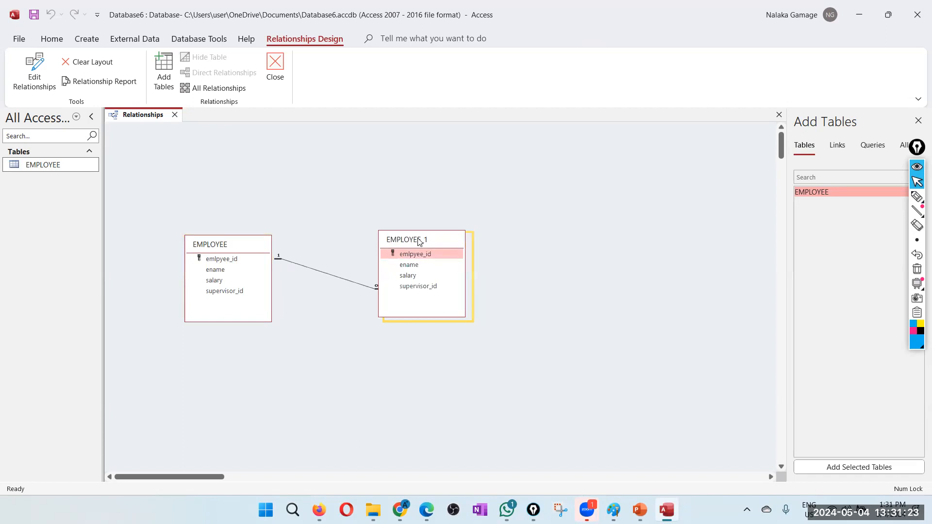
drag(420, 241, 420, 229)
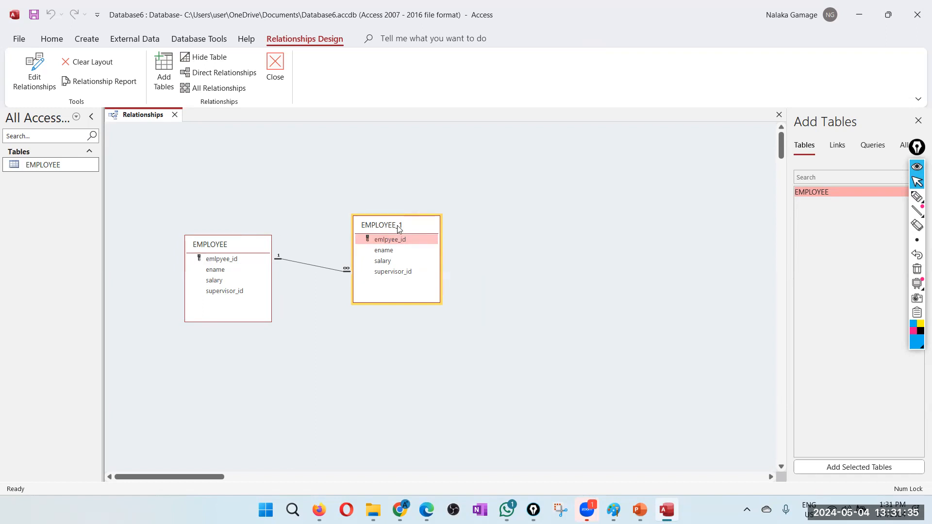
click(221, 248)
click(412, 226)
drag(410, 228, 372, 249)
click(240, 247)
drag(240, 246, 174, 153)
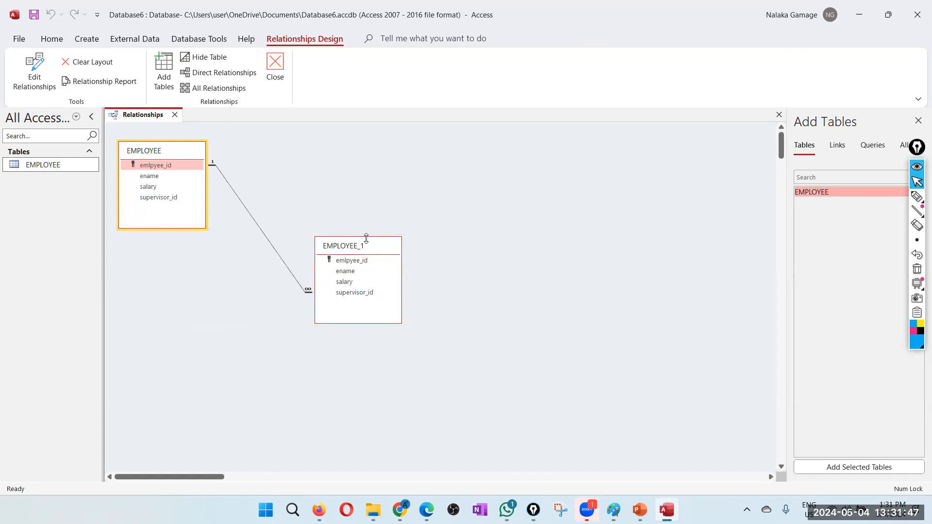
click(364, 240)
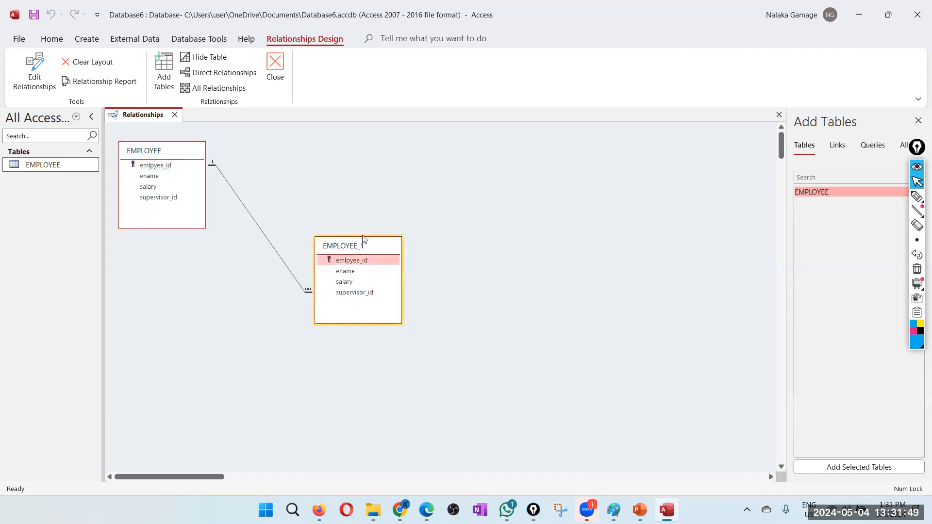
drag(363, 238, 285, 144)
click(422, 233)
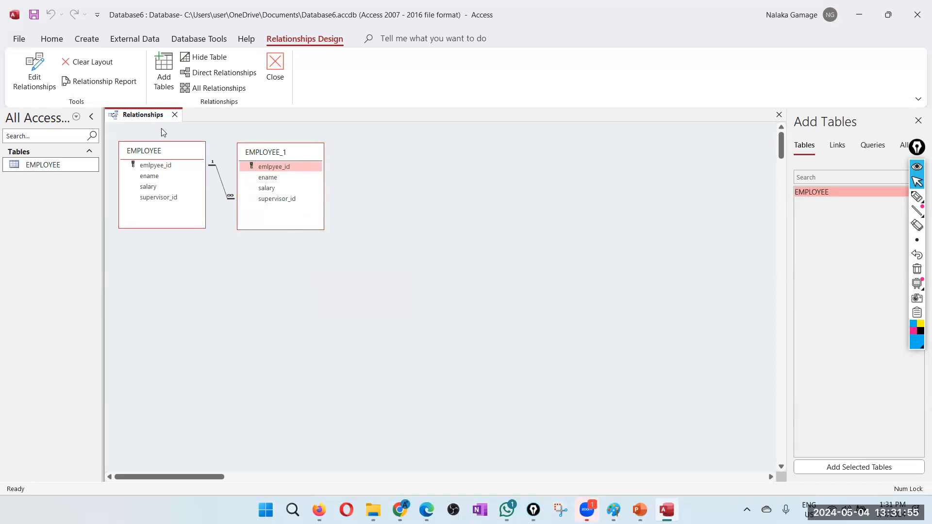
Close the Relationships window, saving its layout, and open the EMPLOYEE table for data entry
click(276, 68)
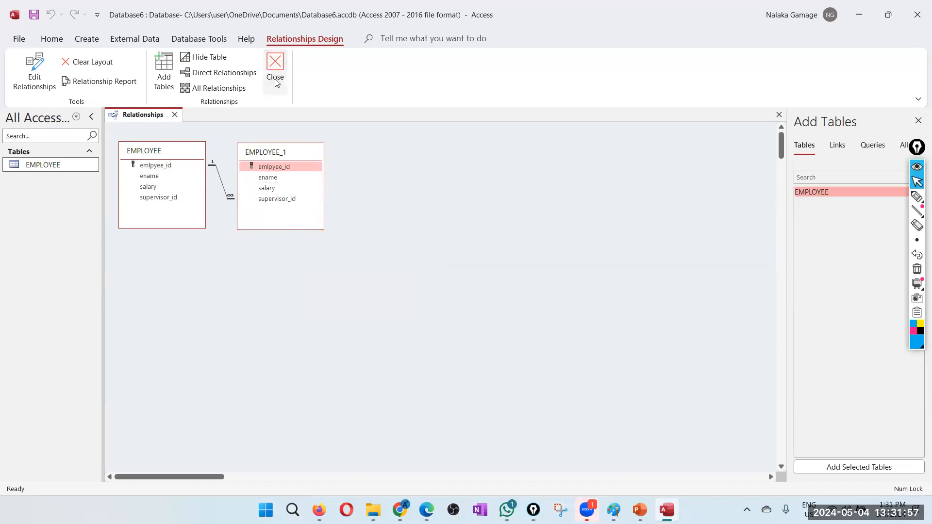
click(423, 287)
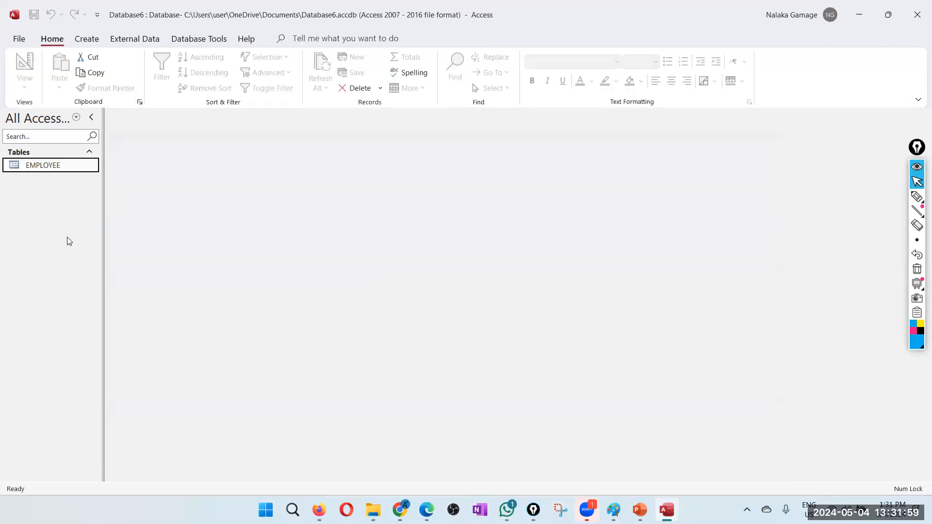
double_click(43, 165)
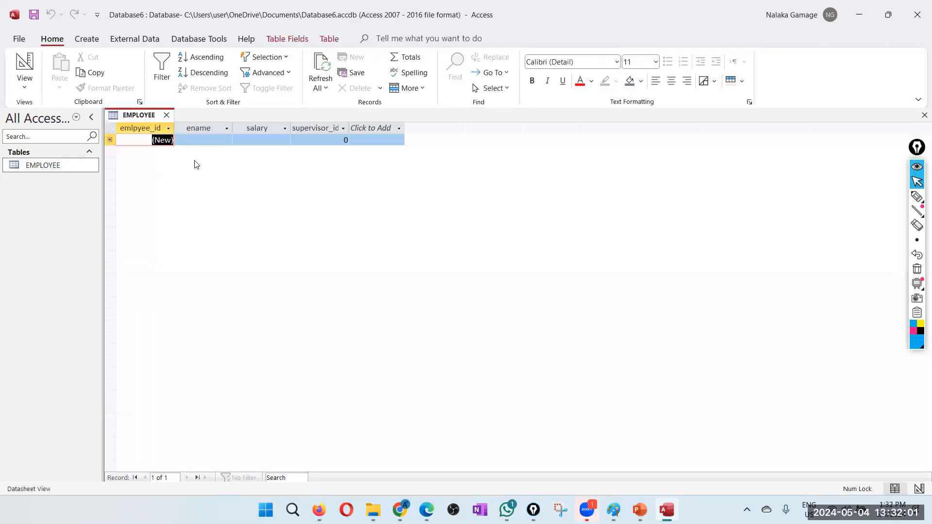
Add the first EMPLOYEE record with the employee's name, a salary of 100000 and an empty supervisor_id
click(212, 139)
text(Nimal)
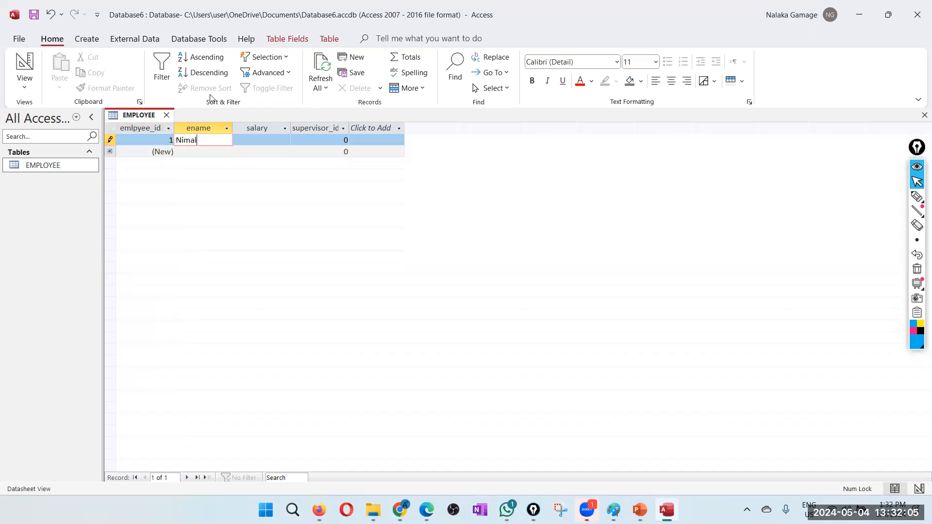
key(Tab)
text(100000)
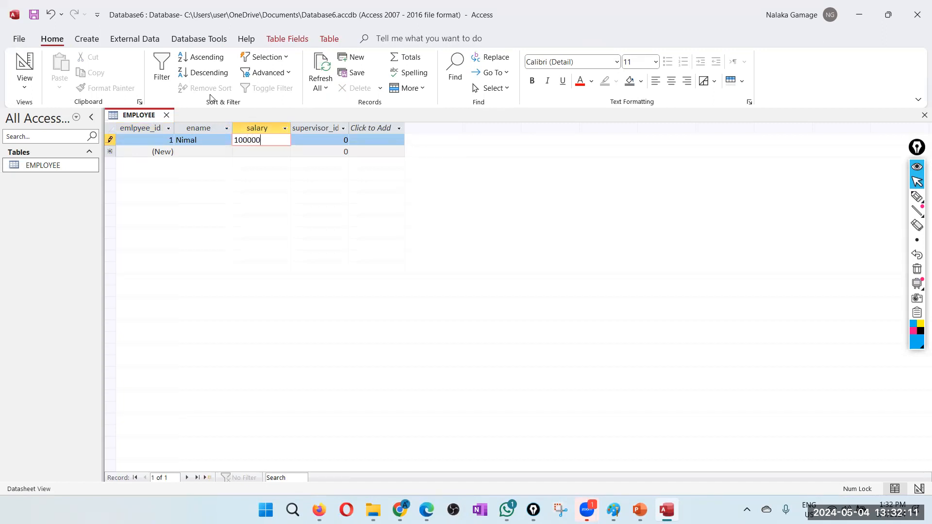
key(Tab)
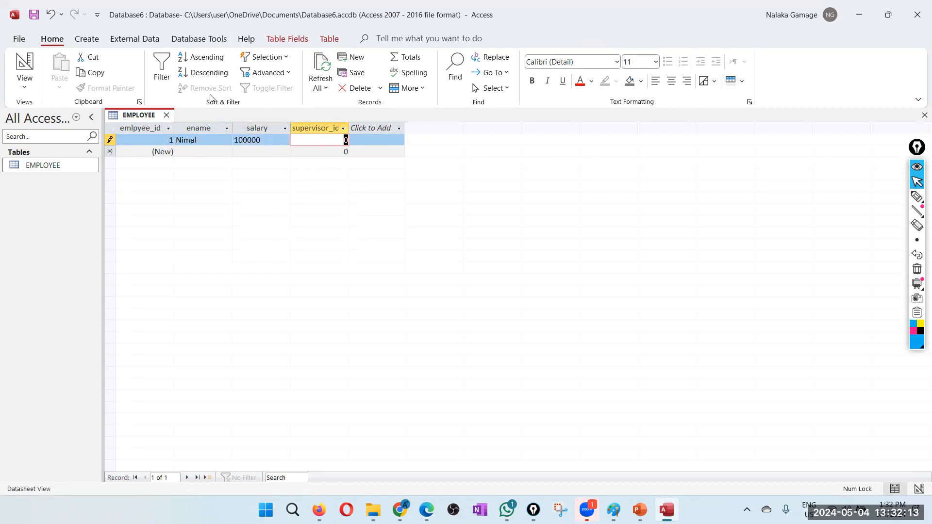
key(BackSpace)
Add a second EMPLOYEE record with the employee's name, a salary of 120000 and an empty supervisor_id
click(200, 152)
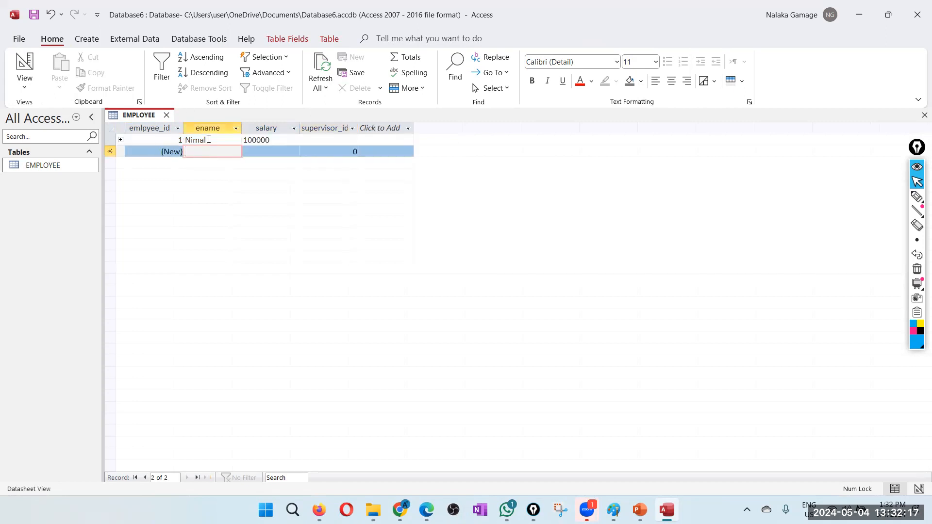
text(Kamal)
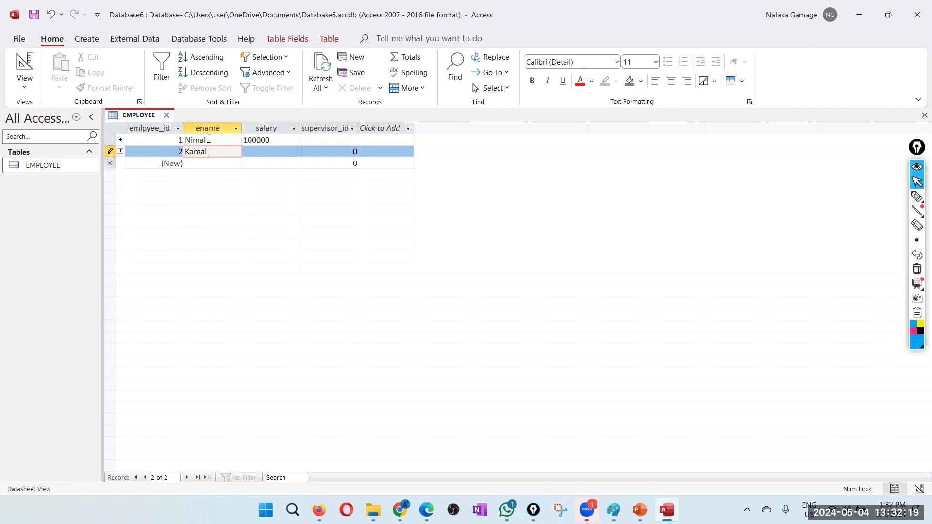
key(Tab)
text(12)
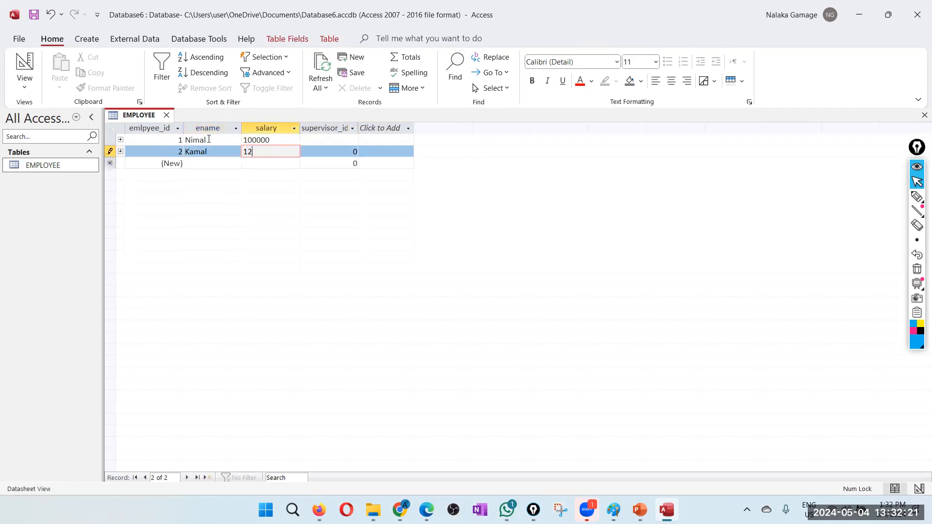
text(0000)
key(Tab)
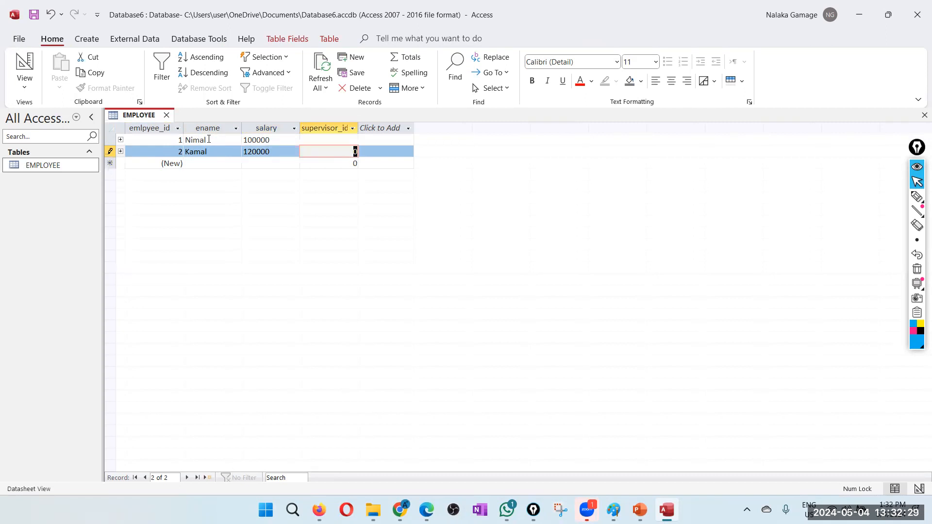
key(Tab)
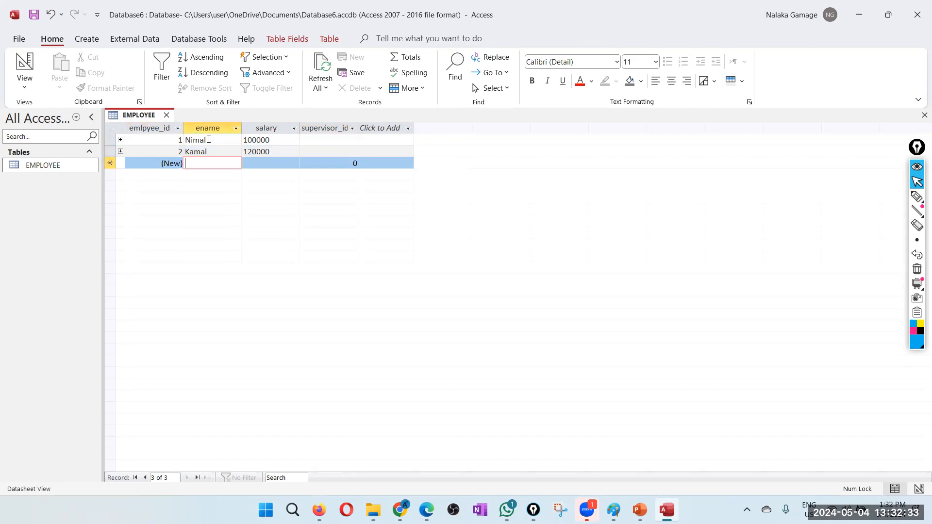
Add a third EMPLOYEE record with the employee's name, a salary of 90000 and supervisor_id 2
text(Chamal)
key(Tab)
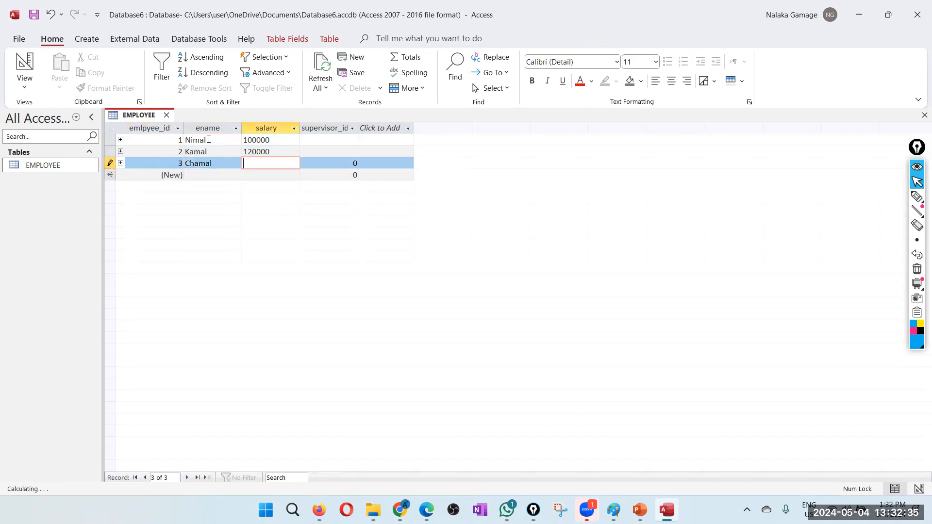
text(90000)
key(Tab)
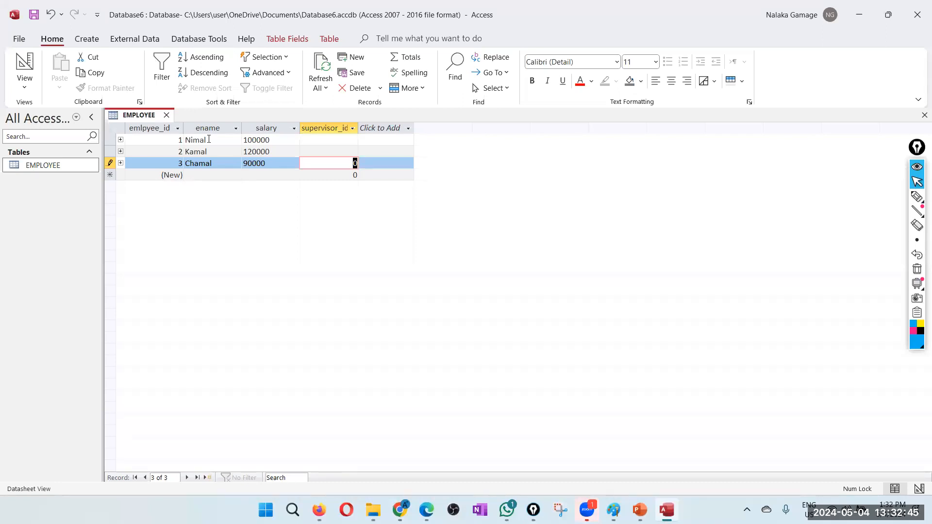
text(2)
key(Return)
Add a fourth EMPLOYEE record with the employee's name, a salary of 75000 and supervisor_id 2
text(W)
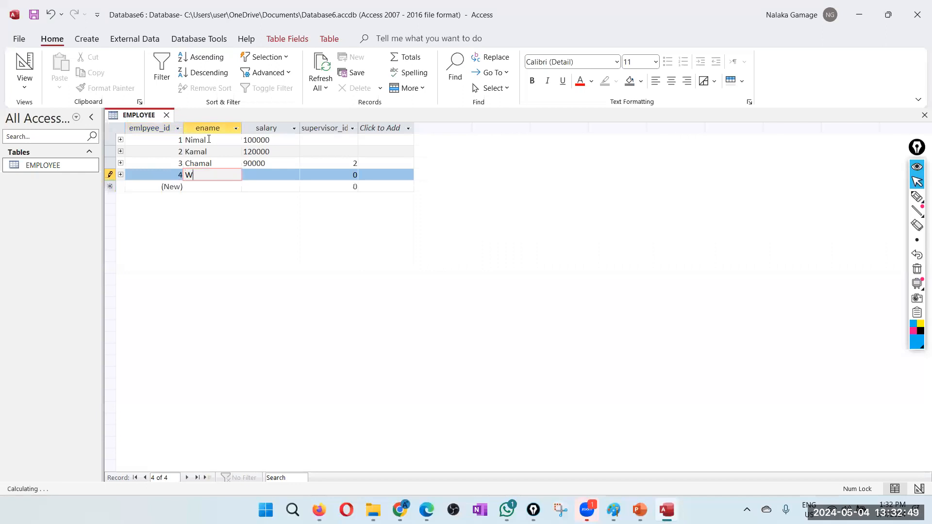
text(imal)
key(Return)
key(Return)
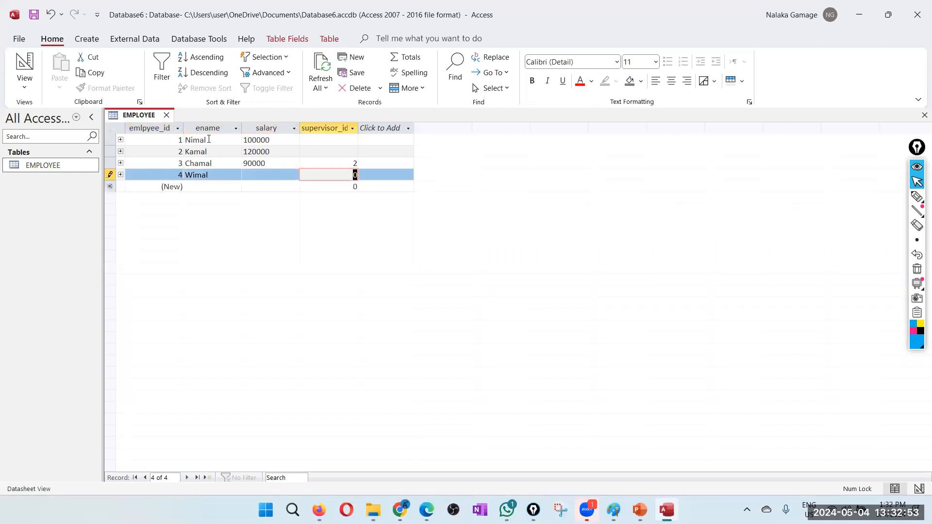
click(265, 175)
text(7)
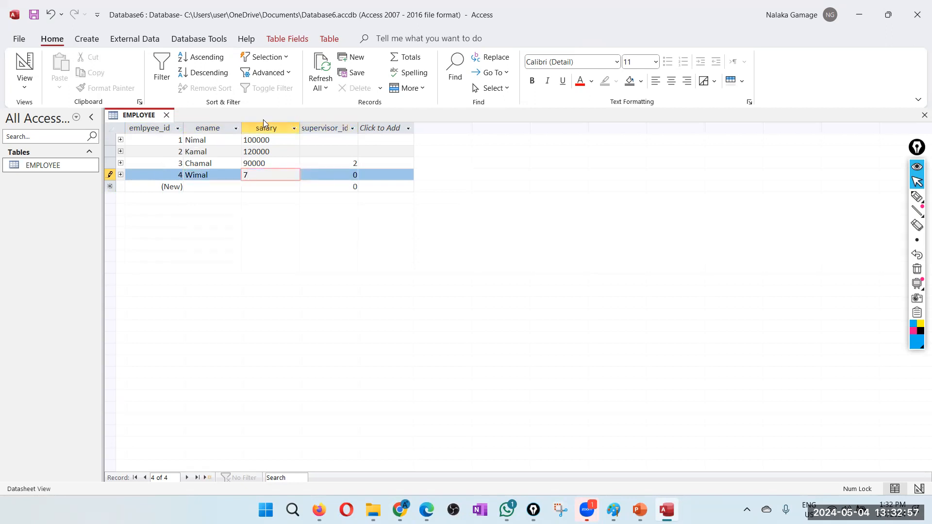
text(5000)
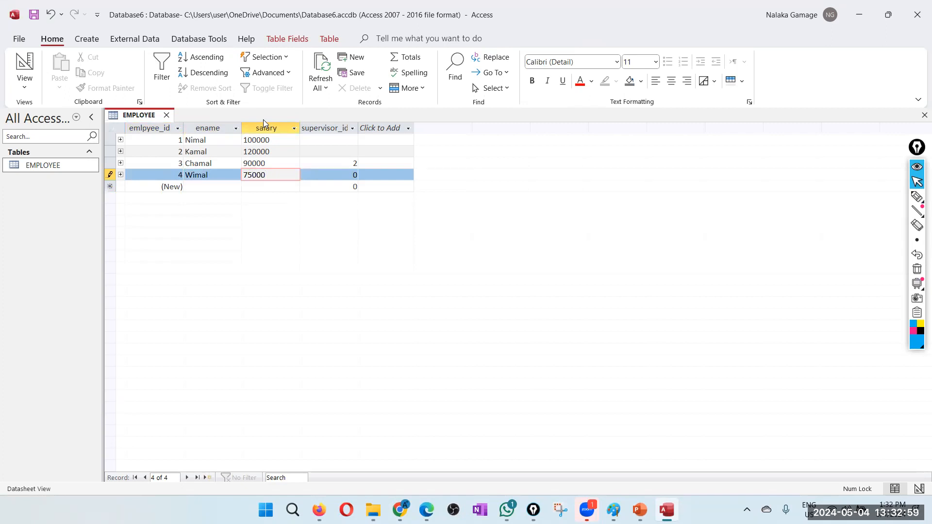
key(Tab)
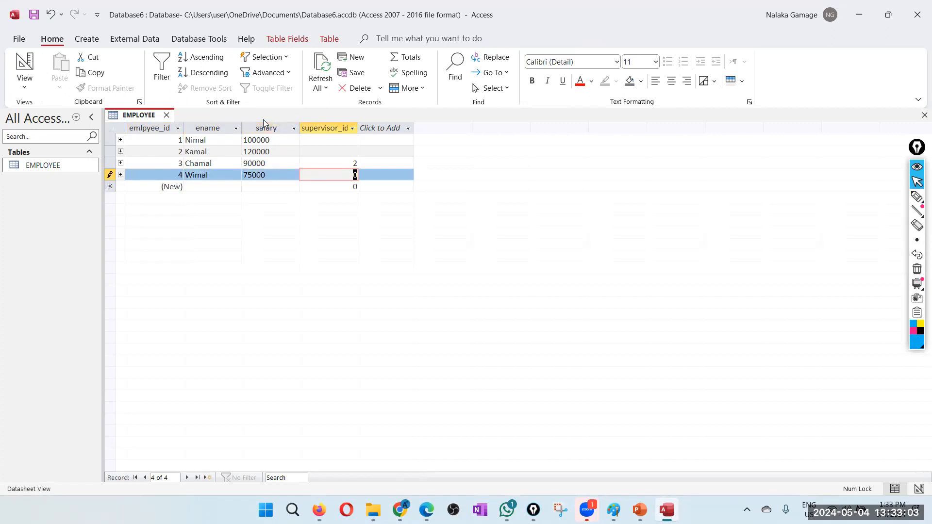
text(2)
key(Tab)
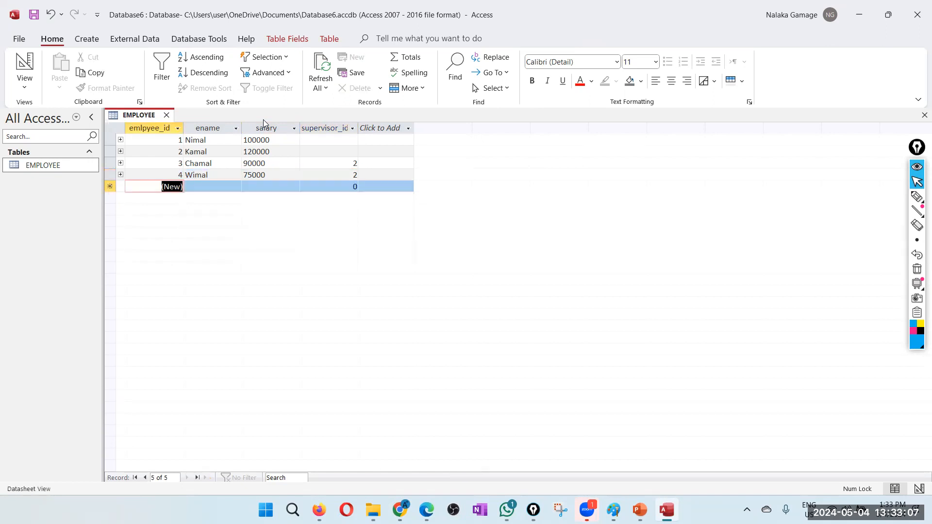
key(Tab)
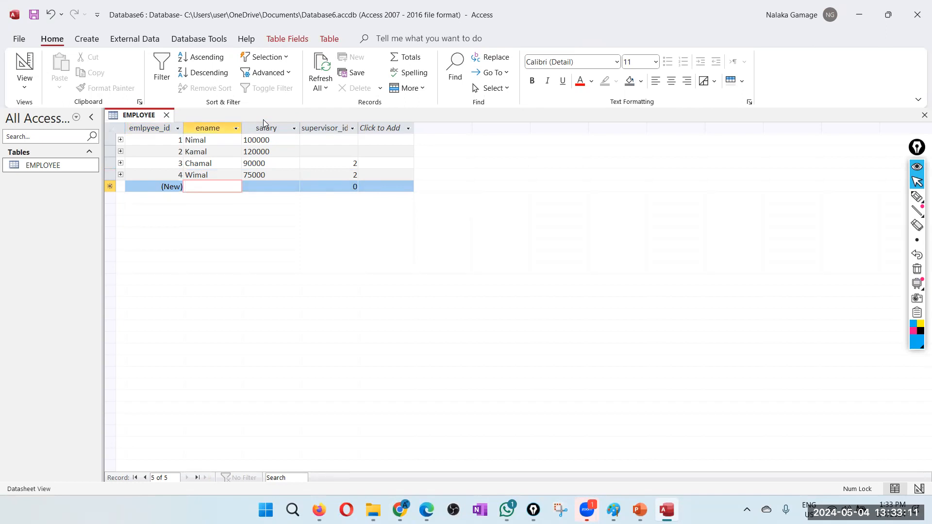
Add a fifth EMPLOYEE record with the employee's name, a salary of 85000 and supervisor_id 1
text(Amal)
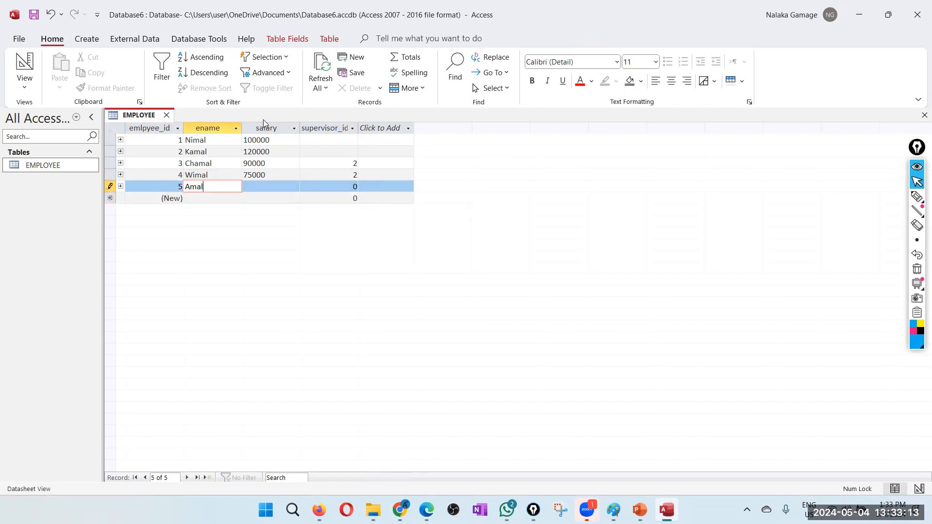
key(Tab)
text(85000)
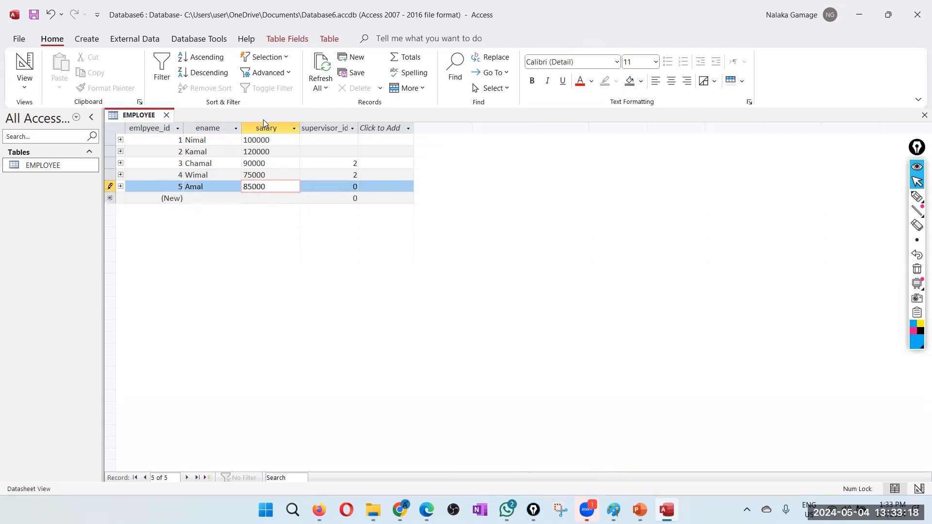
key(Tab)
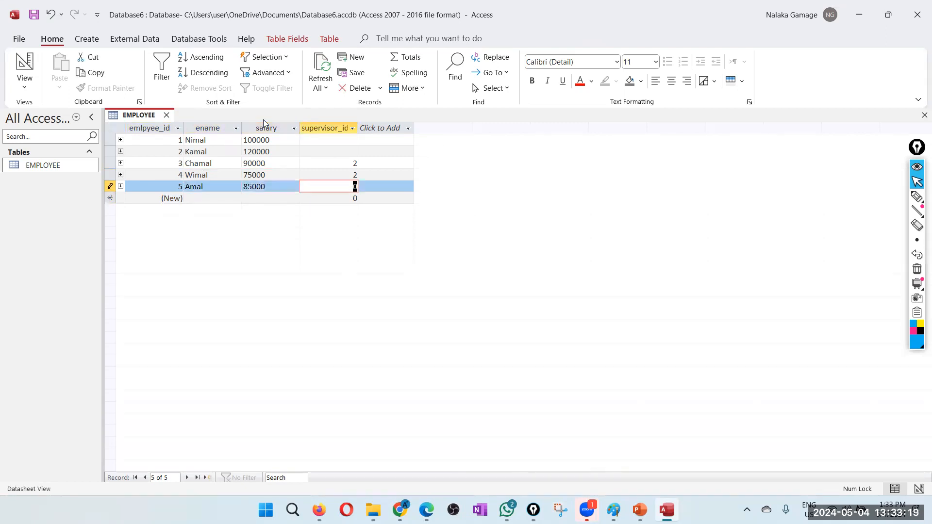
text(1)
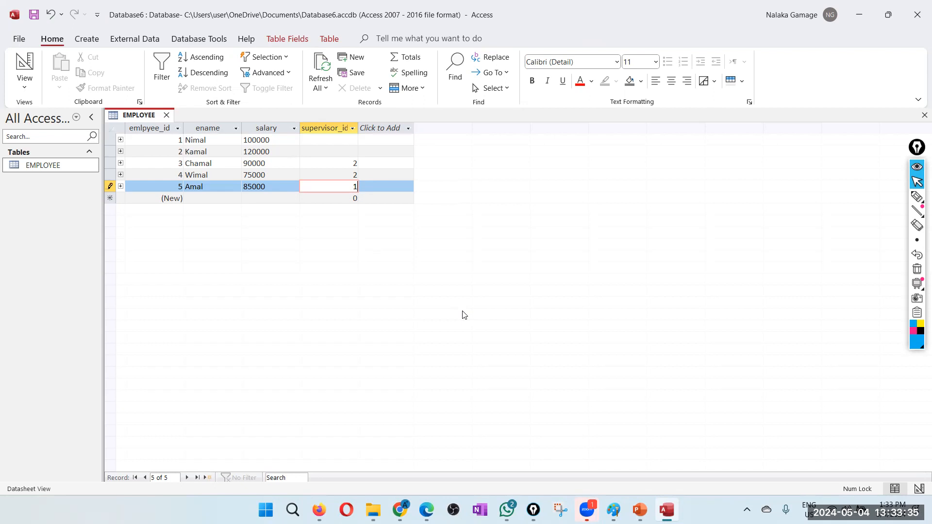
Examine the supervisor_id values across the employee records, and close the EMPLOYEE table
click(350, 165)
click(348, 170)
click(342, 162)
click(350, 178)
click(347, 163)
key(Up)
key(Down)
key(Down)
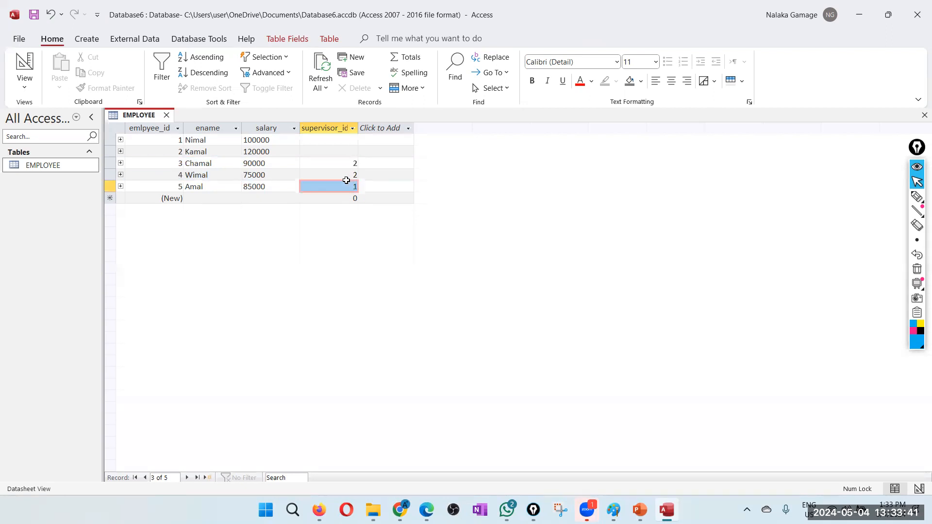
click(347, 162)
click(349, 175)
click(350, 153)
click(344, 175)
click(345, 153)
click(347, 164)
click(348, 165)
click(349, 174)
click(349, 161)
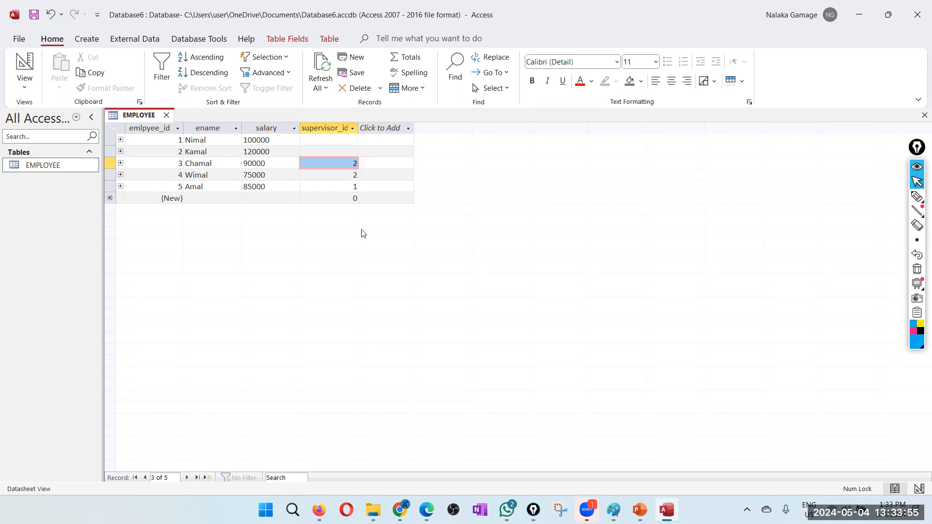
click(166, 115)
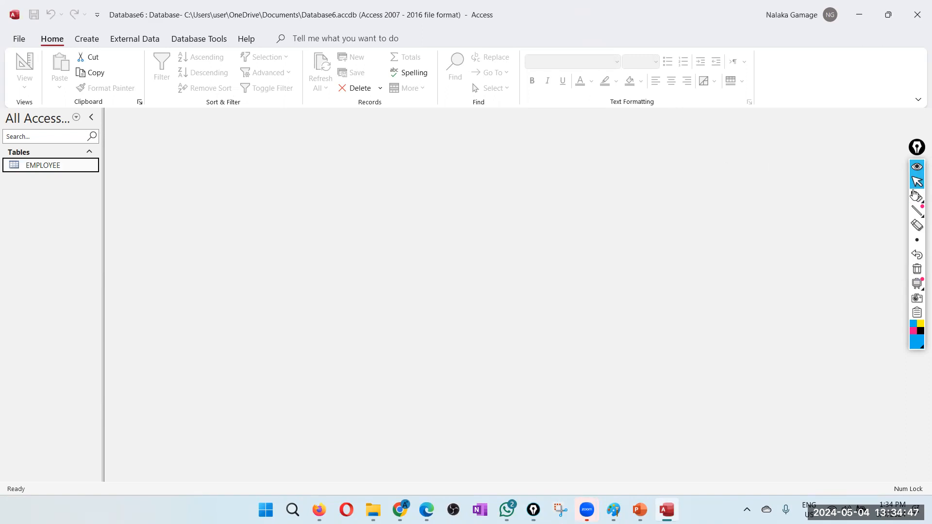
Sketch a pen rectangle over the empty workspace with handwritten labels above and below it and short marks along its left edge
click(917, 196)
drag(235, 154, 242, 223)
drag(241, 144, 356, 118)
mouse_move(374, 171)
mouse_down()
mouse_move(254, 230)
mouse_move(278, 281)
mouse_up()
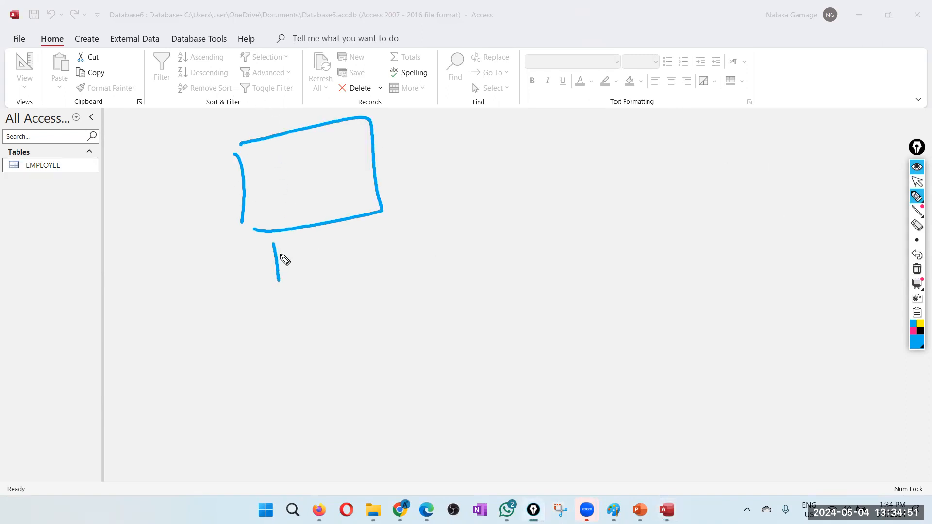
mouse_move(273, 242)
mouse_down()
mouse_move(281, 278)
mouse_move(314, 253)
mouse_move(350, 247)
mouse_up()
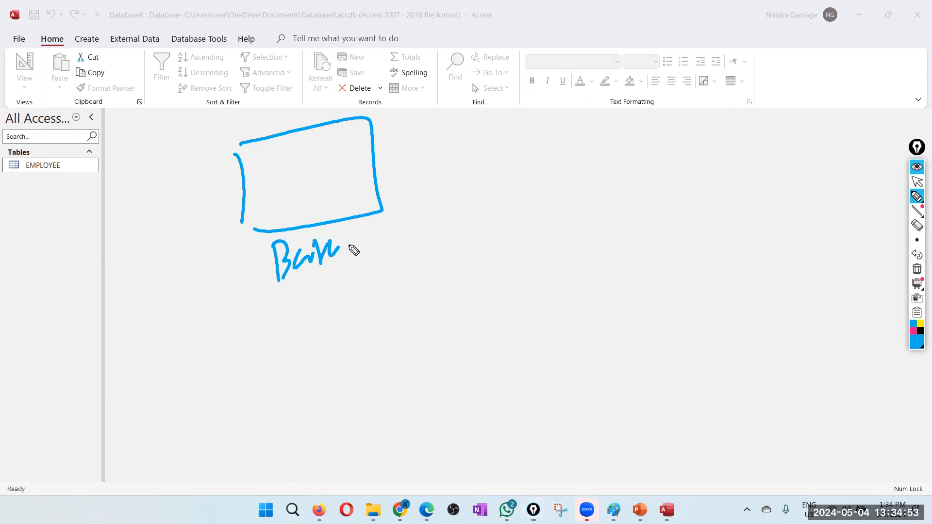
drag(250, 96, 306, 86)
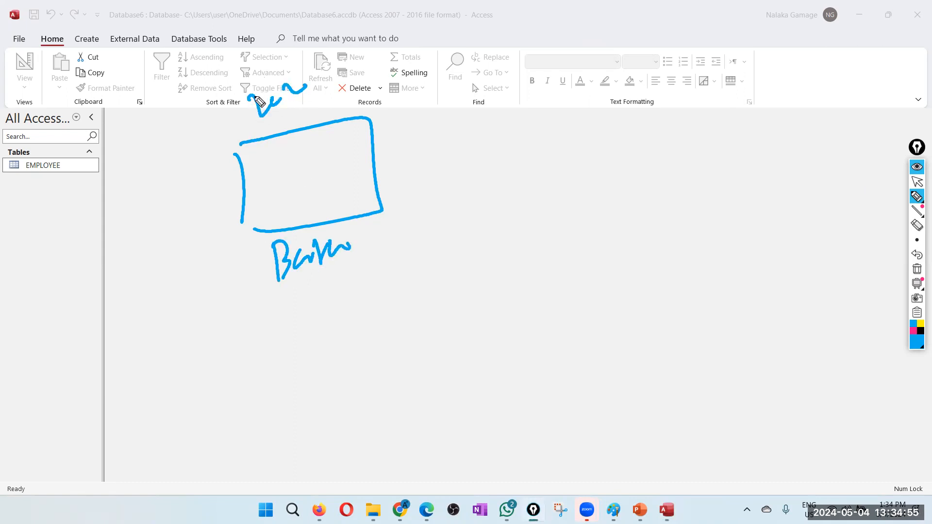
drag(252, 96, 292, 75)
mouse_move(217, 153)
mouse_down()
mouse_move(246, 151)
mouse_move(221, 180)
mouse_up()
mouse_move(248, 192)
mouse_down()
mouse_move(218, 208)
mouse_move(254, 222)
mouse_up()
Sketch a second labelled rectangle with a narrow column inside, joined to the first by two lines with an n at its end
mouse_move(574, 73)
mouse_down()
mouse_move(611, 179)
mouse_move(746, 119)
mouse_move(625, 178)
mouse_up()
mouse_move(696, 195)
mouse_down()
mouse_move(686, 218)
mouse_move(744, 178)
mouse_up()
drag(385, 156, 578, 108)
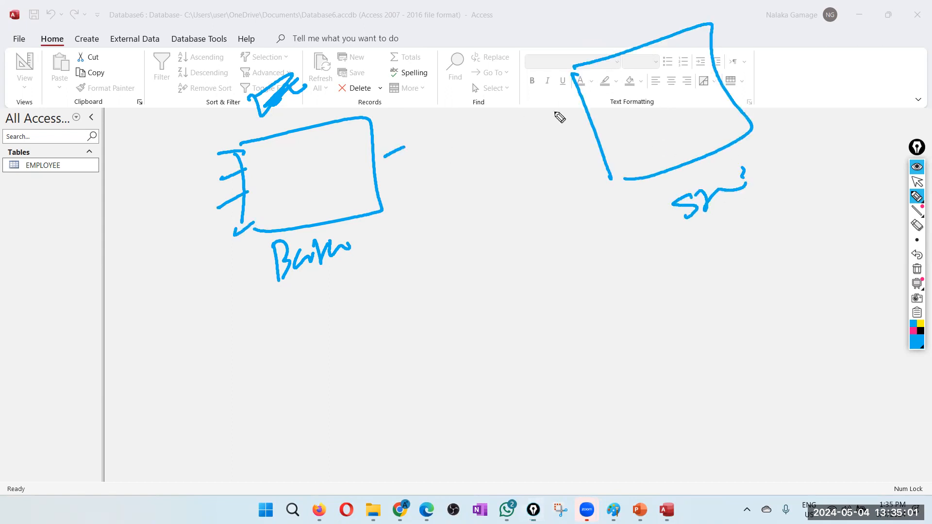
drag(375, 122, 393, 129)
click(544, 86)
drag(543, 86, 562, 101)
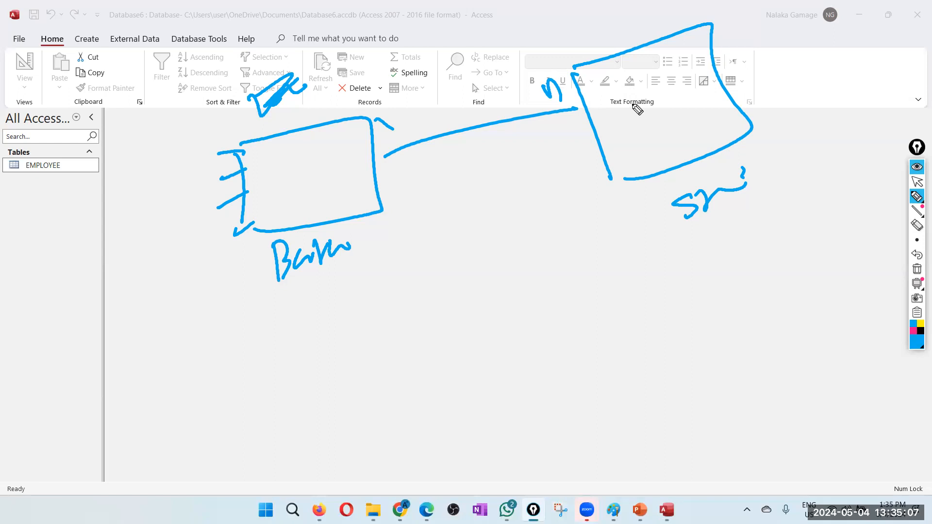
click(630, 101)
drag(380, 189, 607, 145)
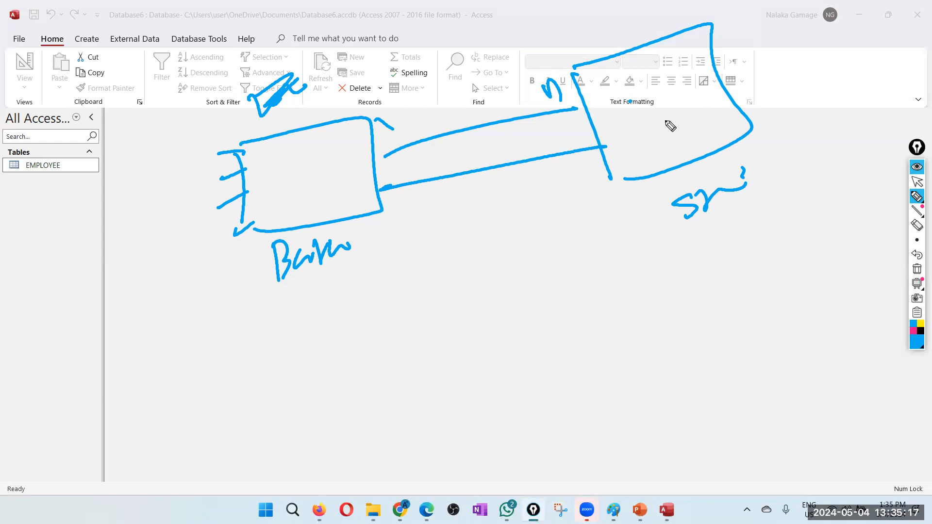
mouse_move(671, 36)
mouse_down()
mouse_move(707, 141)
mouse_move(731, 148)
mouse_up()
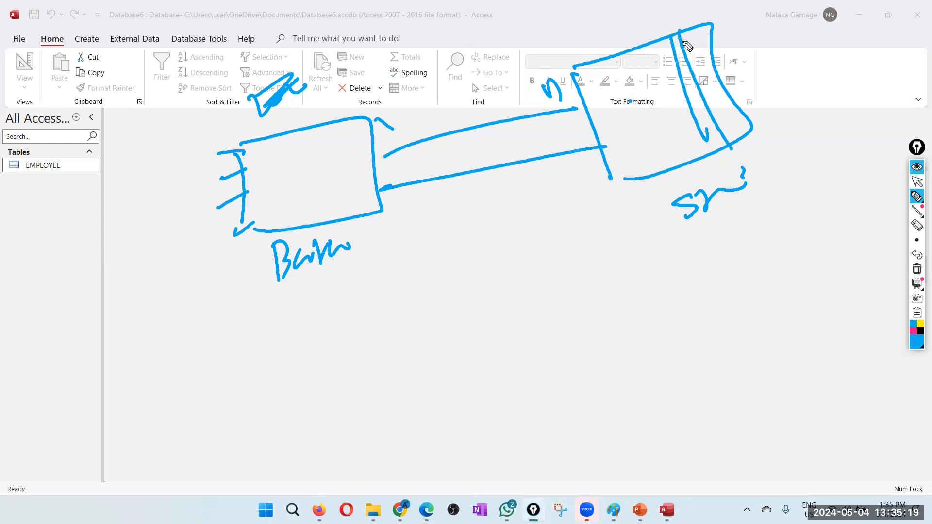
drag(672, 34, 670, 13)
click(917, 181)
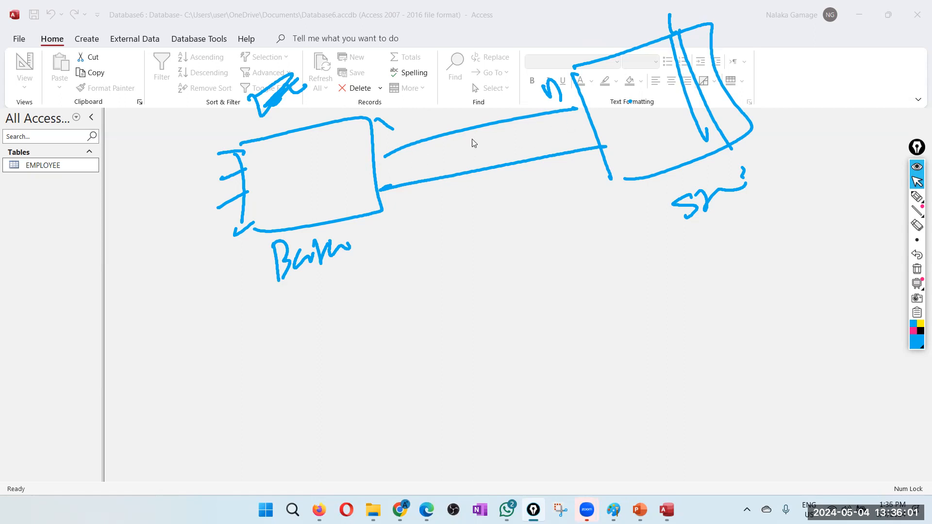
Clear all the pen annotations from the screen and keep the database window maximized
click(889, 15)
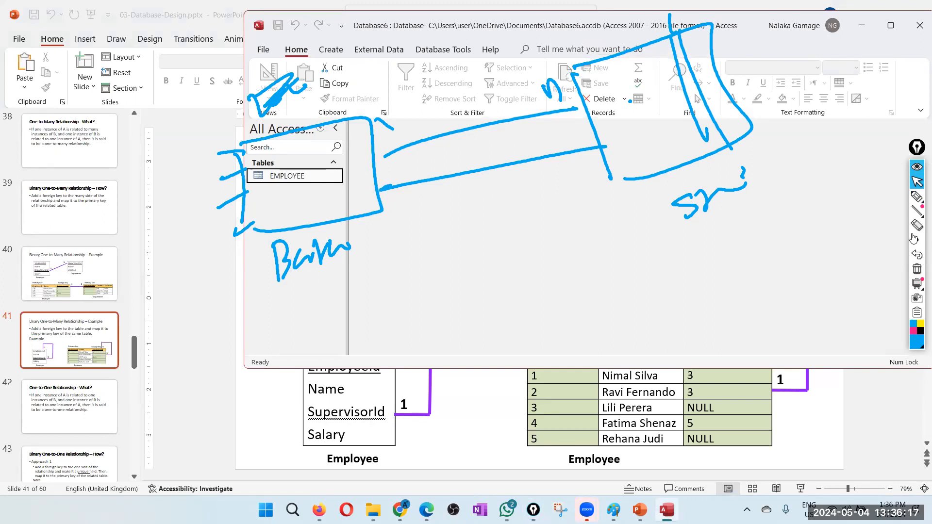
click(918, 271)
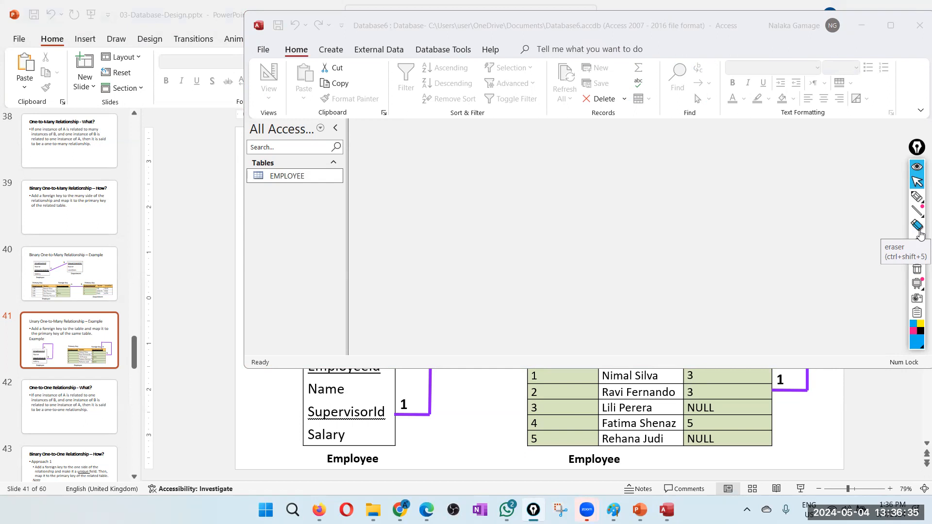
click(897, 34)
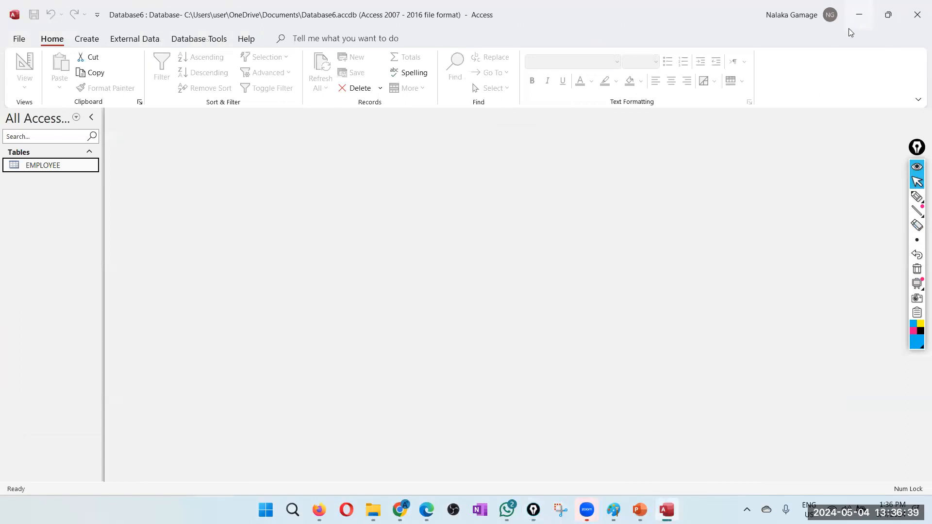
Glance at the Unary One-to-Many Relationship slide in PowerPoint, and return to Access to open the EMPLOYEE table's records
click(860, 15)
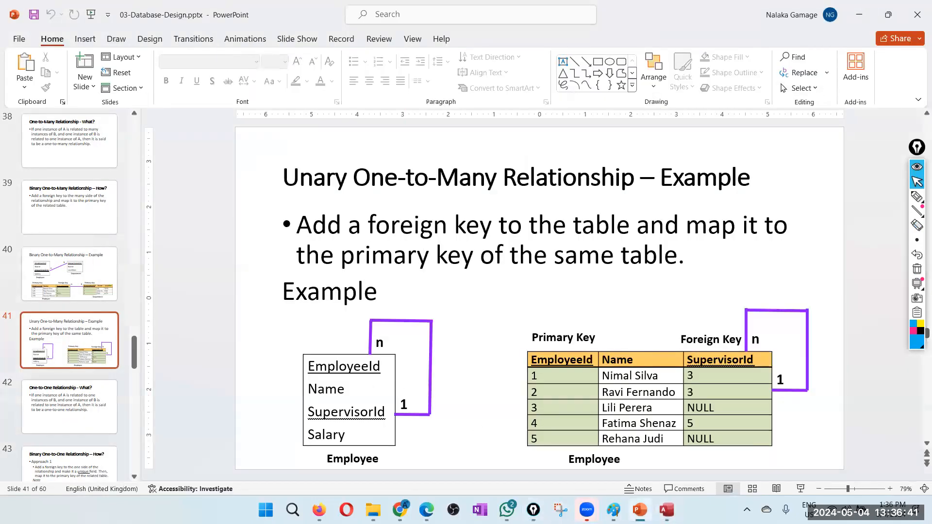
click(640, 510)
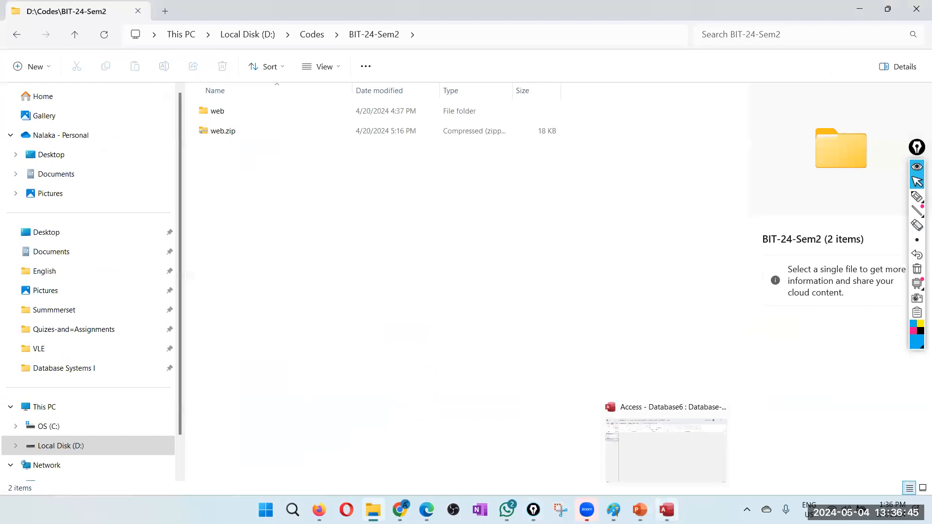
click(667, 510)
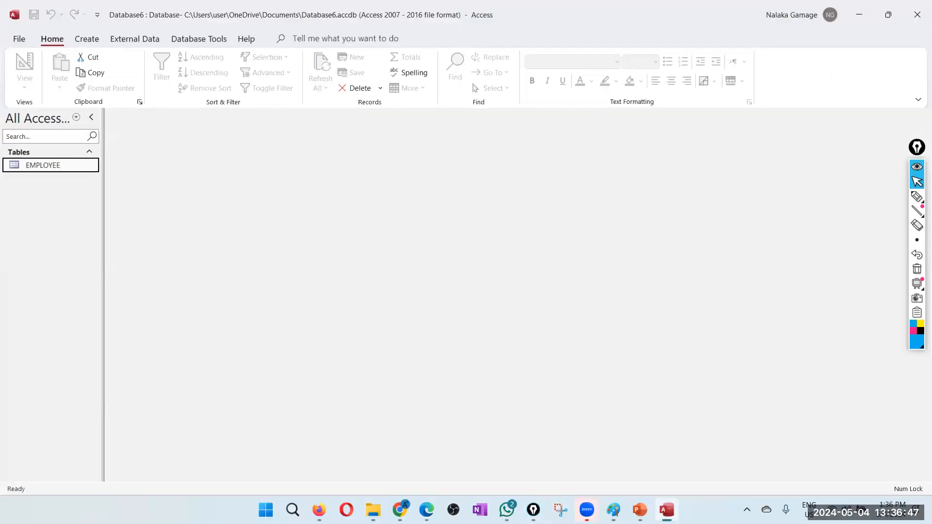
double_click(42, 167)
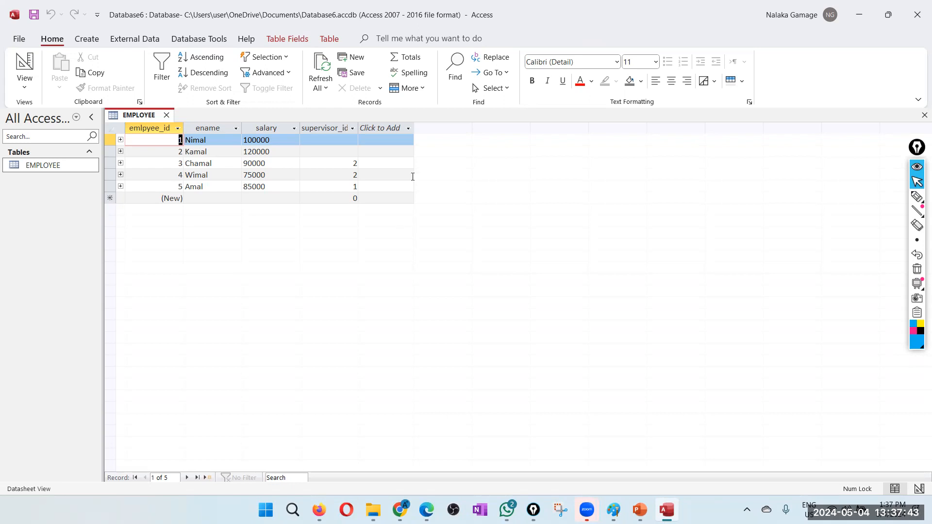
Sketch two overlapping rectangles with the pen in the empty area beside the employee records
click(902, 197)
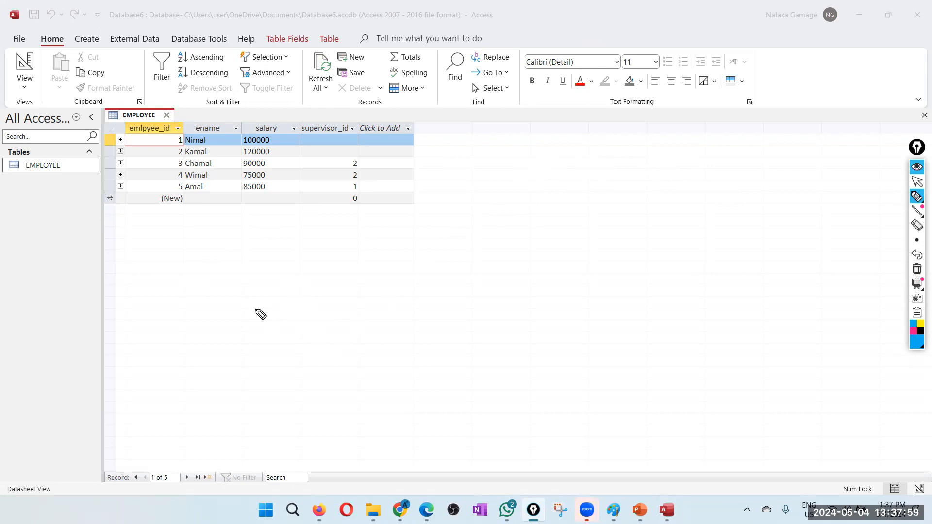
mouse_move(393, 238)
mouse_down()
mouse_move(388, 353)
mouse_move(544, 357)
mouse_move(399, 372)
mouse_up()
mouse_move(468, 227)
mouse_down()
mouse_move(456, 145)
mouse_move(609, 124)
mouse_up()
drag(633, 219, 521, 291)
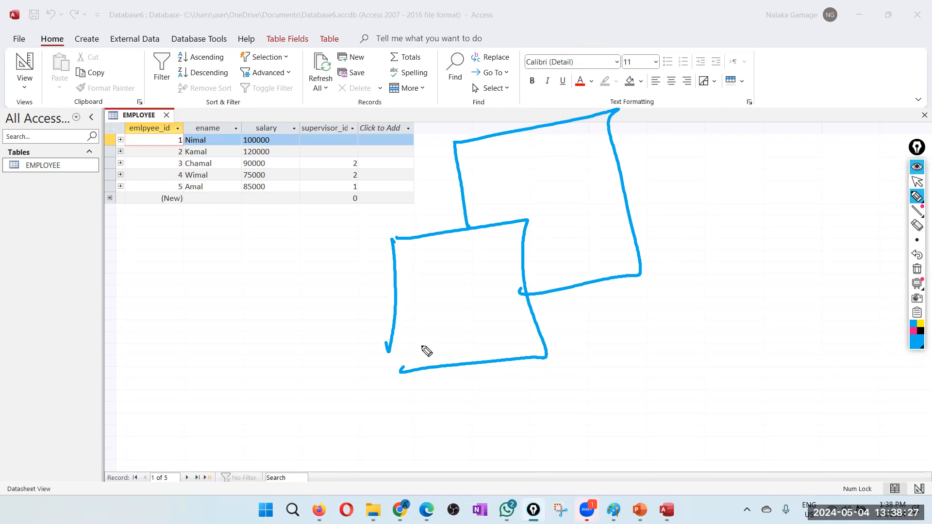
click(918, 182)
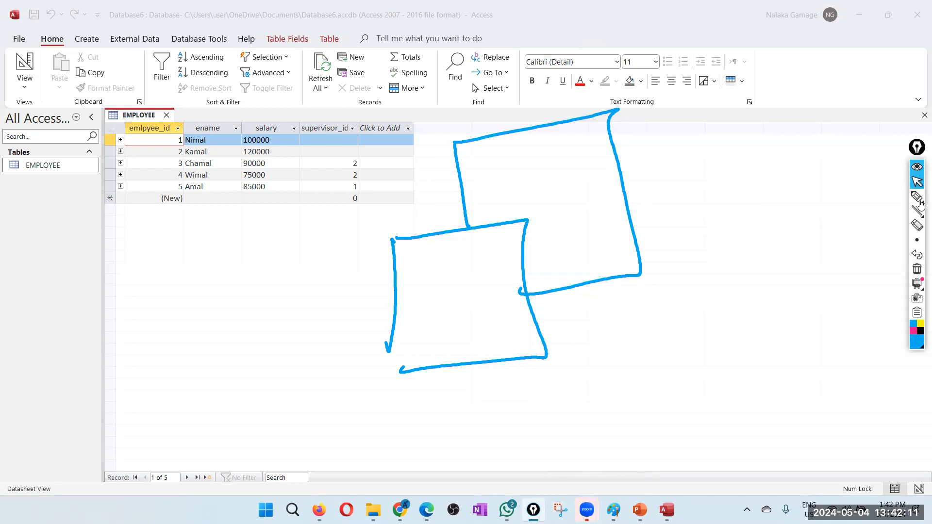
Handwrite a label with the pen beneath the lower of the two overlapping rectangles
click(916, 228)
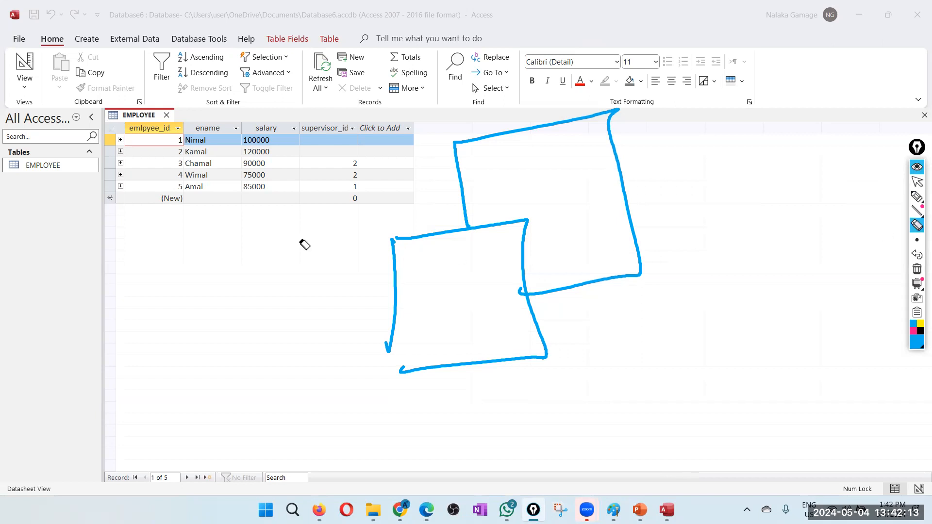
click(916, 196)
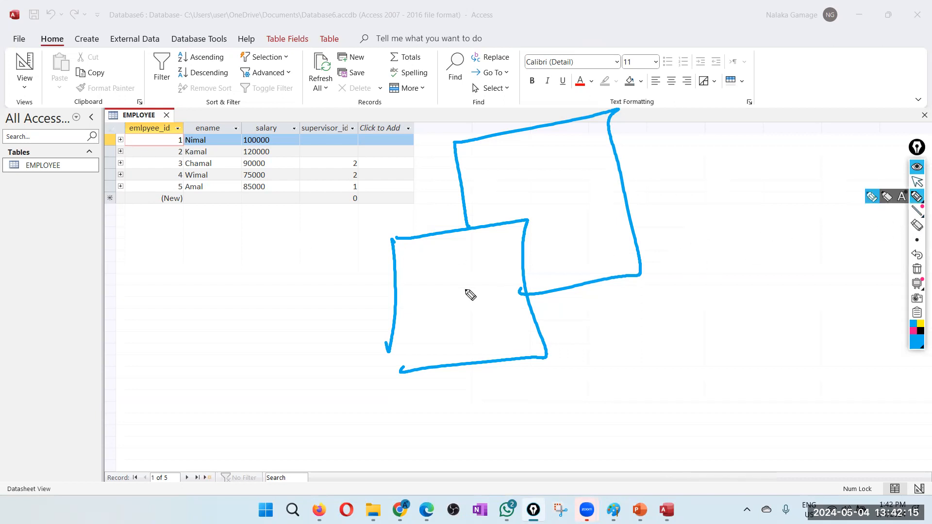
drag(444, 392, 442, 410)
mouse_move(447, 396)
mouse_down()
mouse_move(464, 403)
mouse_move(493, 390)
mouse_move(531, 393)
mouse_up()
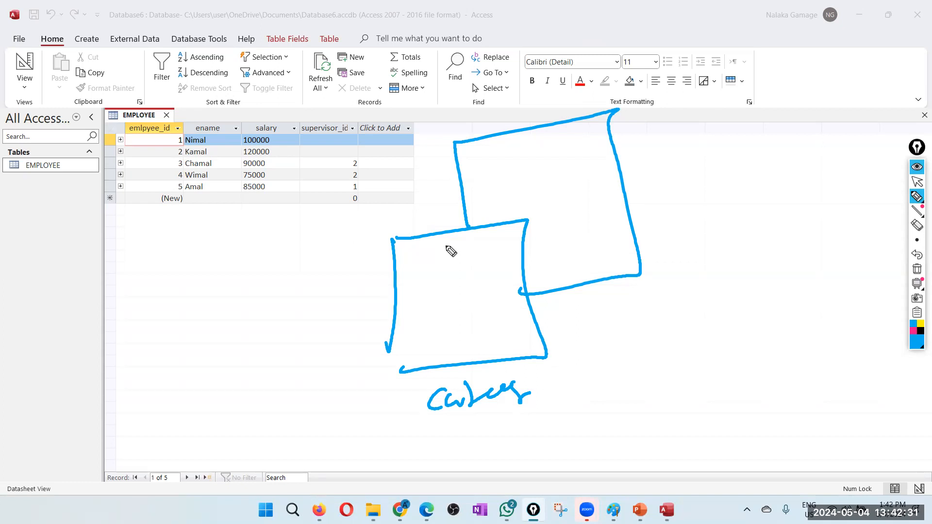
Sketch a three-arrow branching diagram with two labelled sub-branches and a circled upper node, and tick the lower rectangle
mouse_move(714, 343)
mouse_down()
mouse_move(753, 295)
mouse_move(768, 370)
mouse_up()
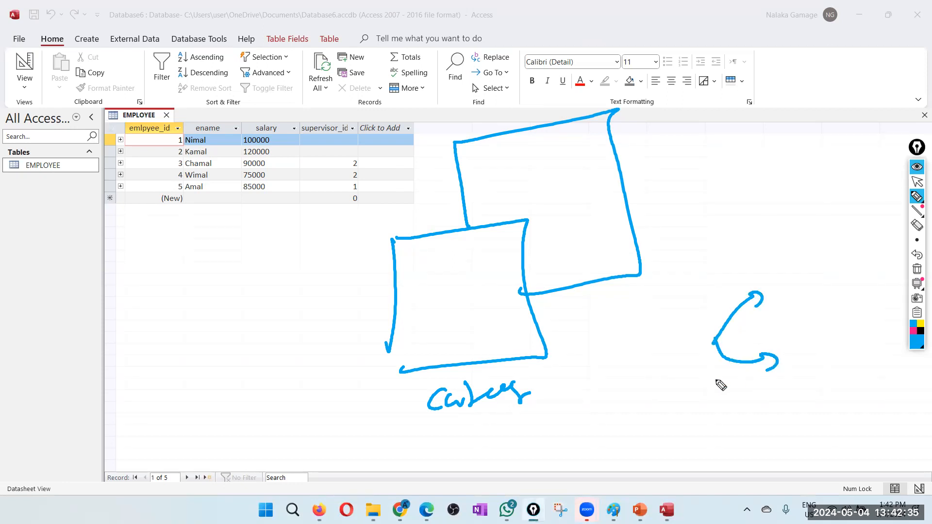
drag(714, 346, 775, 440)
click(765, 292)
mouse_move(764, 286)
mouse_down()
mouse_move(793, 232)
mouse_move(850, 212)
mouse_move(816, 279)
mouse_move(843, 274)
mouse_move(834, 275)
mouse_up()
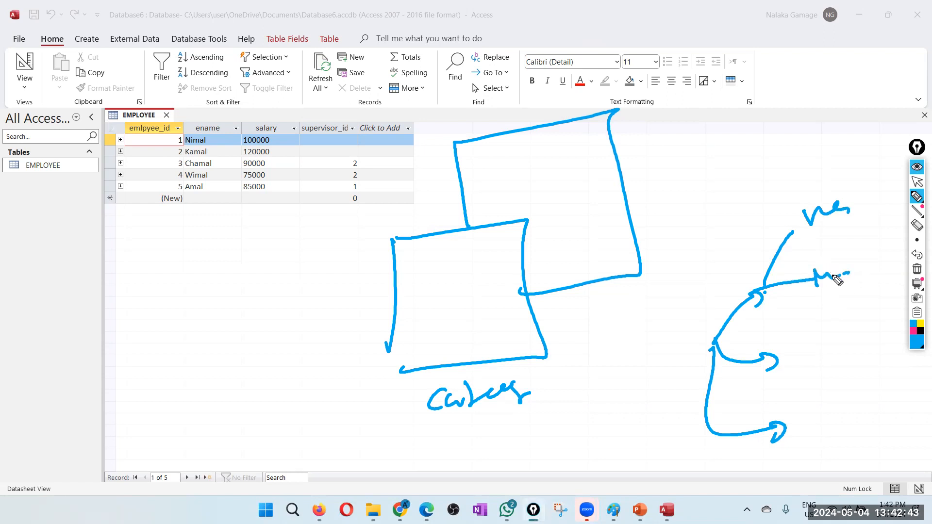
drag(764, 274, 750, 296)
click(757, 285)
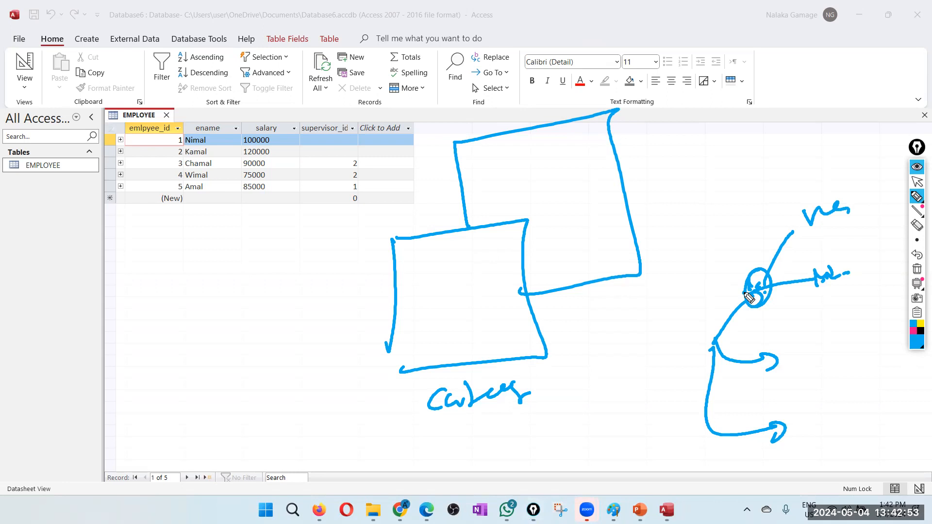
drag(423, 325, 523, 243)
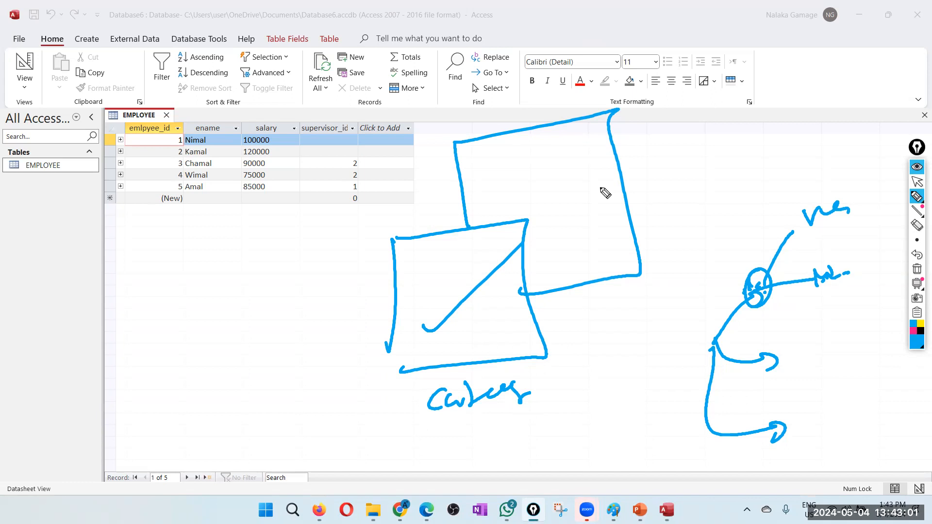
Clear all the pen annotations over the EMPLOYEE table and ready the pen for another sketch
click(918, 273)
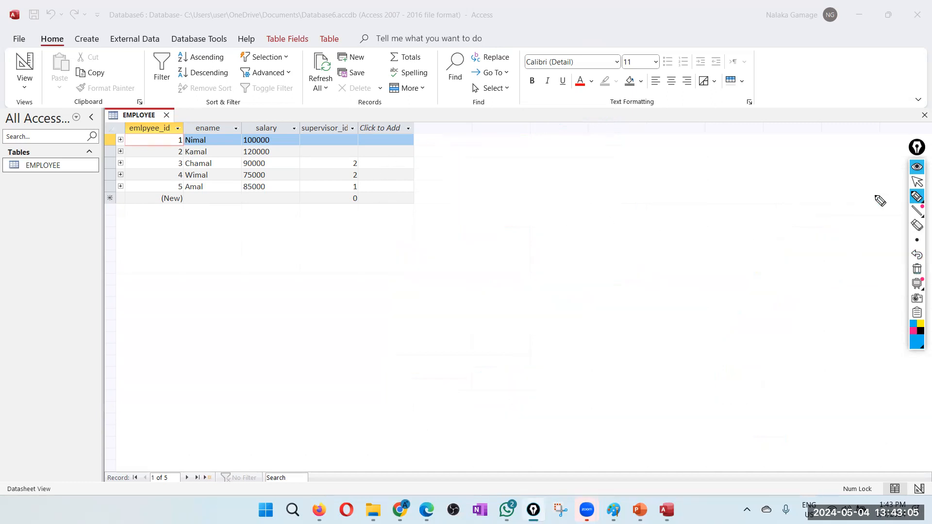
click(917, 181)
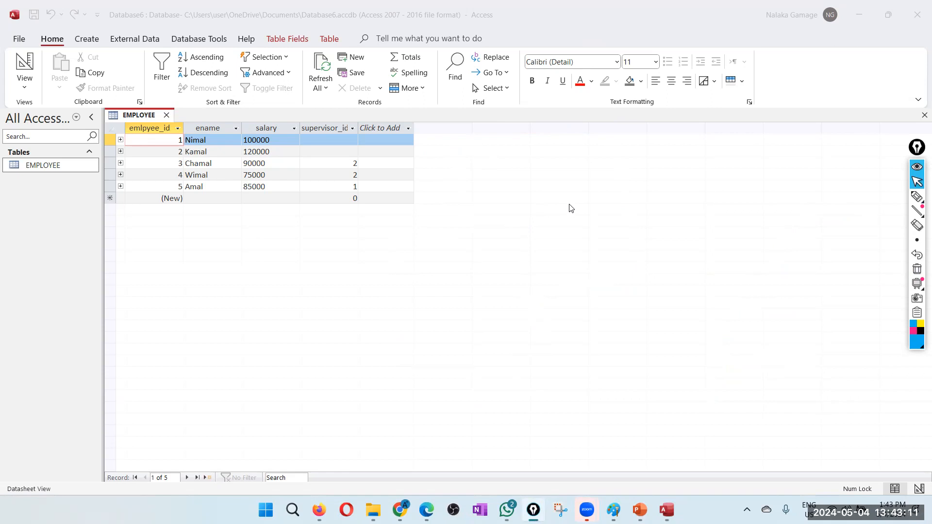
click(917, 196)
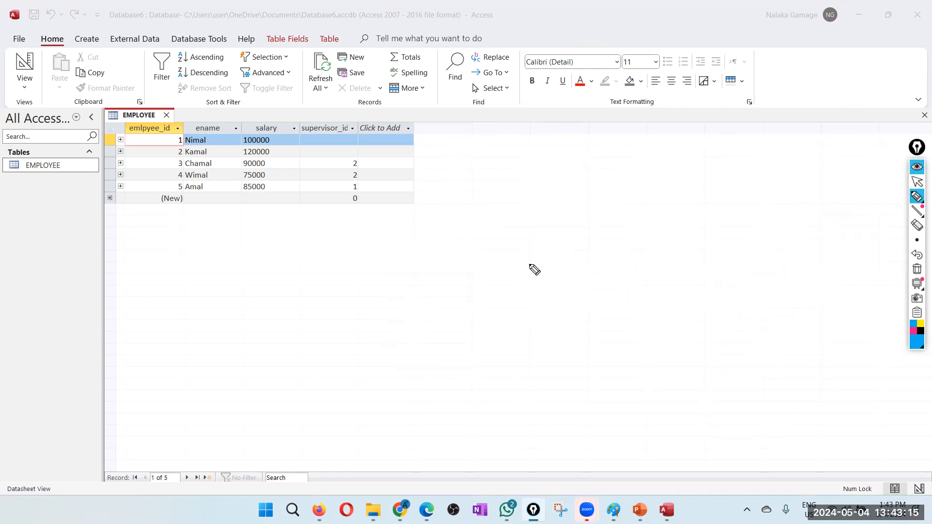
Sketch a rectangle with a self-connecting loop in the empty area beside the employee records and mark both loop ends with 1
mouse_move(509, 218)
mouse_down()
mouse_move(517, 323)
mouse_move(629, 229)
mouse_move(589, 323)
mouse_move(512, 332)
mouse_up()
mouse_move(574, 213)
mouse_down()
mouse_move(574, 145)
mouse_move(690, 266)
mouse_move(626, 268)
mouse_up()
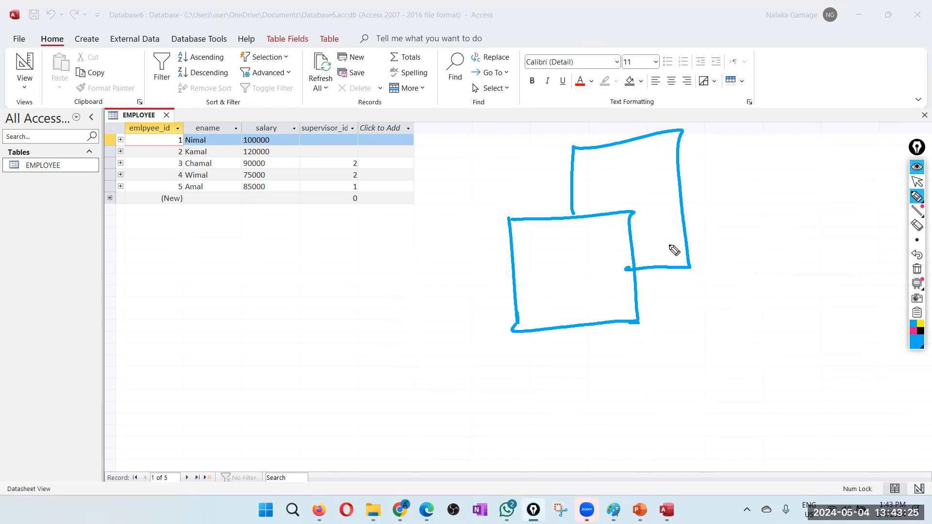
drag(554, 201, 555, 183)
drag(654, 275, 655, 292)
Sketch a second labelled rectangle with a self-connecting loop beneath the employee records, marking both loop ends with 1
mouse_move(187, 300)
mouse_down()
mouse_move(195, 401)
mouse_move(306, 371)
mouse_move(205, 402)
mouse_up()
drag(211, 297, 208, 317)
drag(217, 300, 270, 295)
drag(294, 336, 371, 324)
mouse_move(371, 324)
mouse_down()
mouse_move(361, 232)
mouse_move(227, 237)
mouse_move(232, 277)
mouse_up()
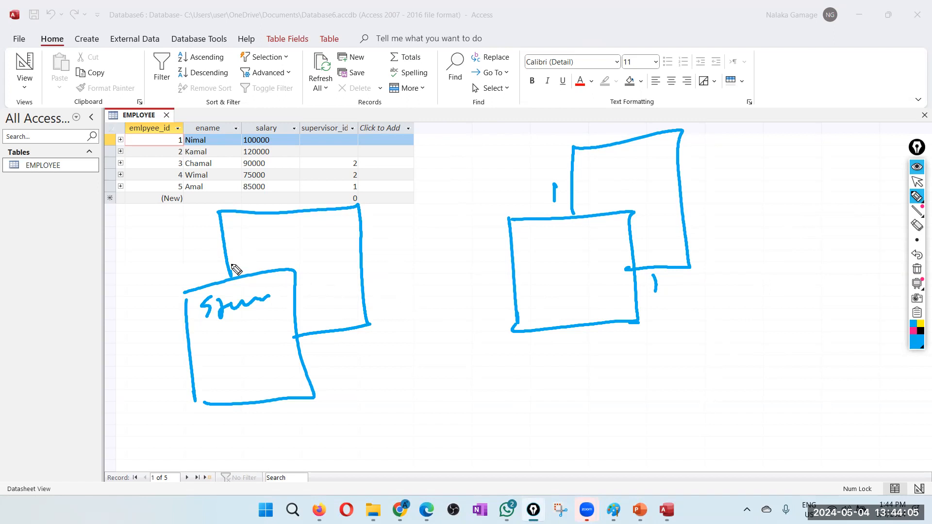
drag(217, 260, 212, 276)
drag(324, 340, 328, 363)
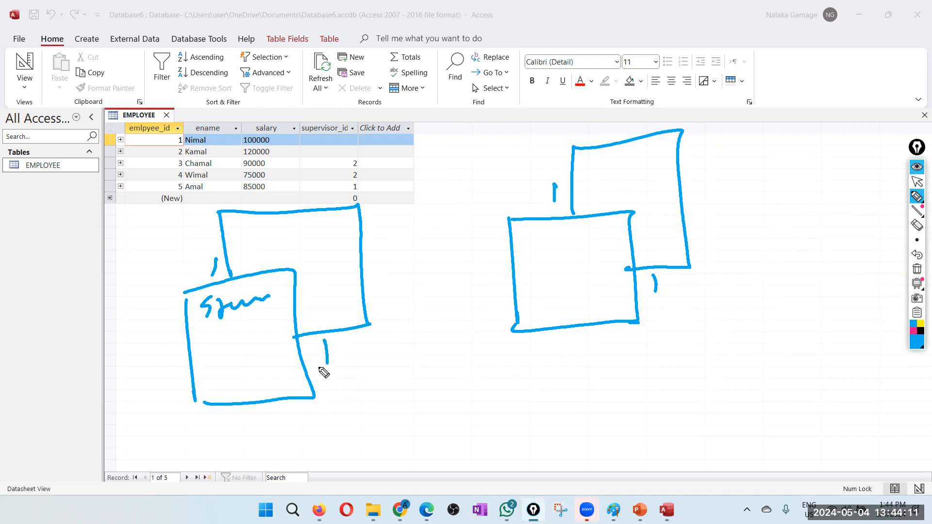
Sketch a third, smaller labelled rectangle with a self-connecting loop beyond the first one, marking both loop ends with 1
drag(754, 346, 758, 425)
mouse_move(748, 331)
mouse_down()
mouse_move(846, 312)
mouse_move(798, 437)
mouse_move(760, 432)
mouse_up()
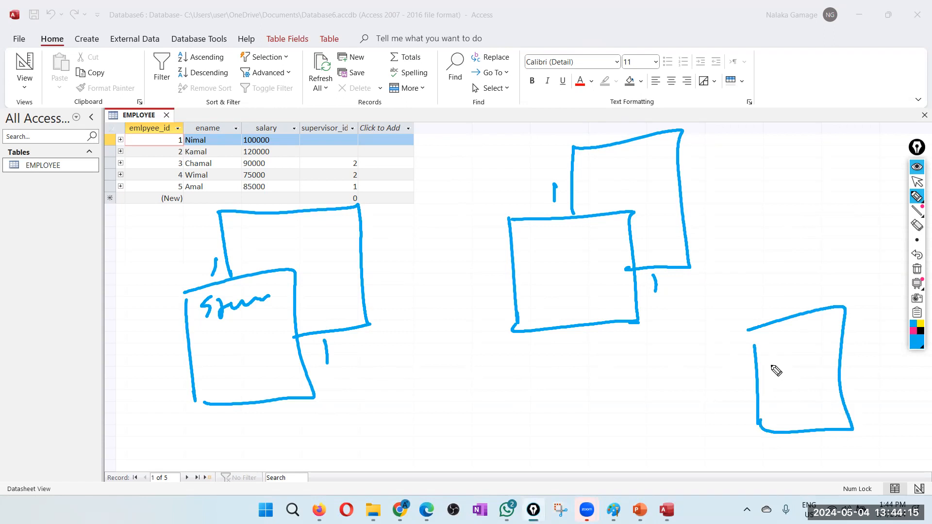
mouse_move(775, 365)
mouse_down()
mouse_move(811, 379)
mouse_move(883, 359)
mouse_move(874, 262)
mouse_move(794, 311)
mouse_up()
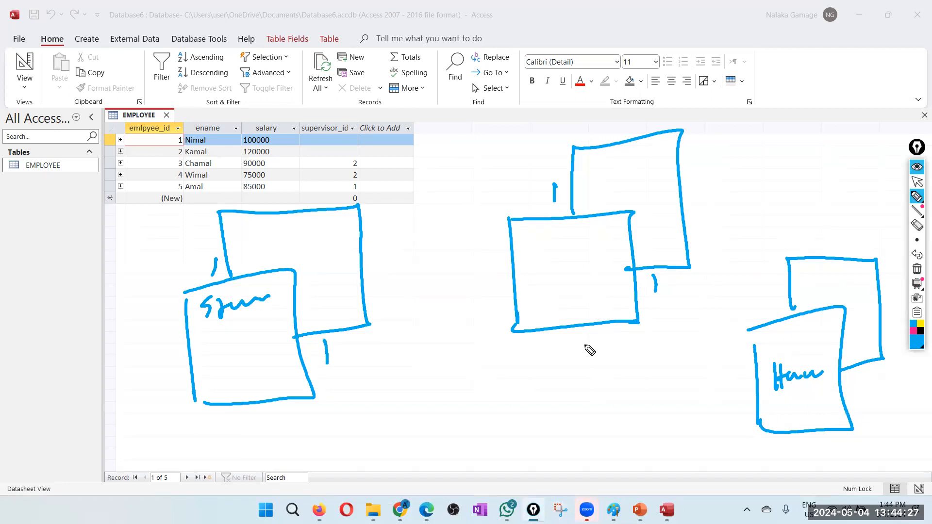
drag(854, 336, 855, 354)
drag(771, 284, 772, 316)
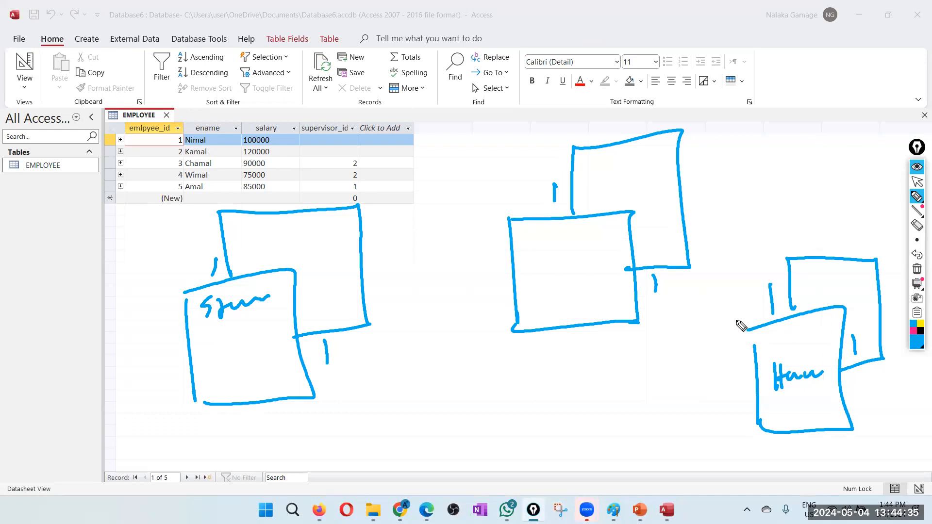
Clear all the pen annotations, return to the normal pointer and close the EMPLOYEE table
click(916, 270)
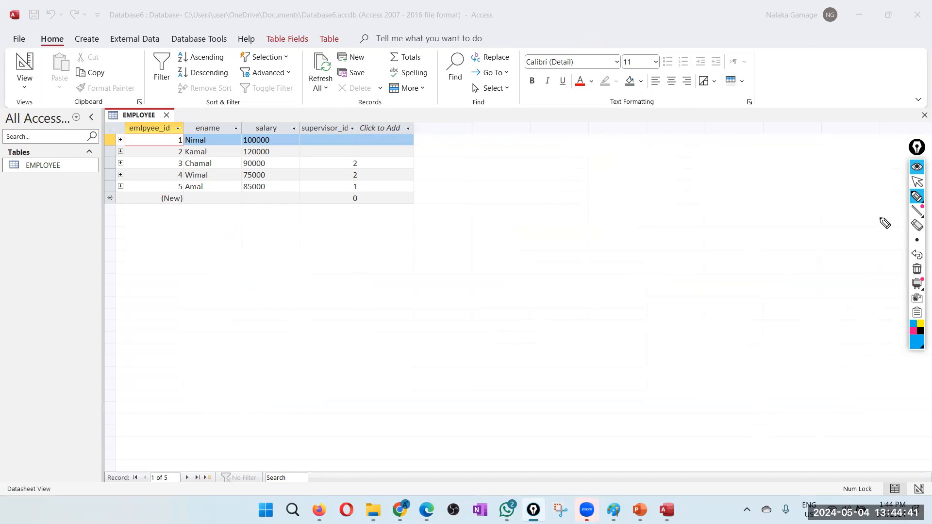
click(917, 182)
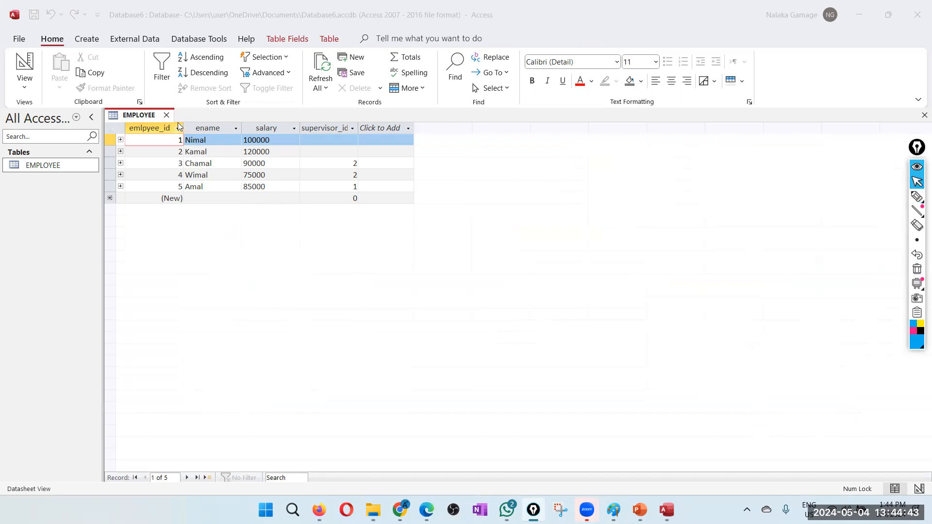
click(167, 116)
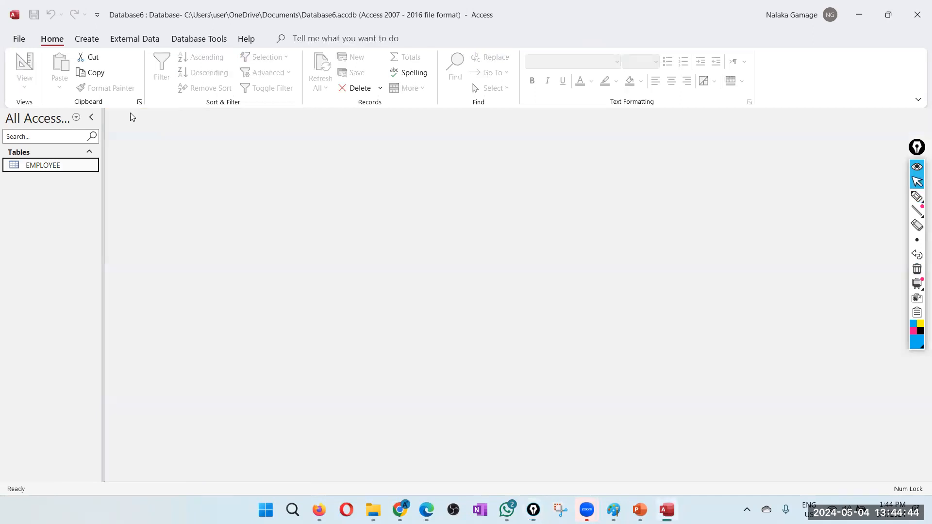
Create a new table and save it as STUDENT
click(87, 39)
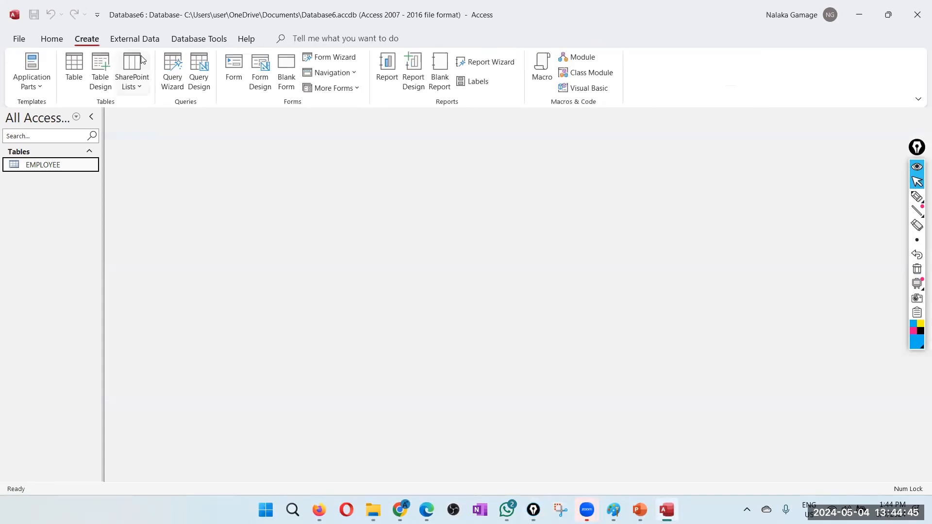
click(74, 68)
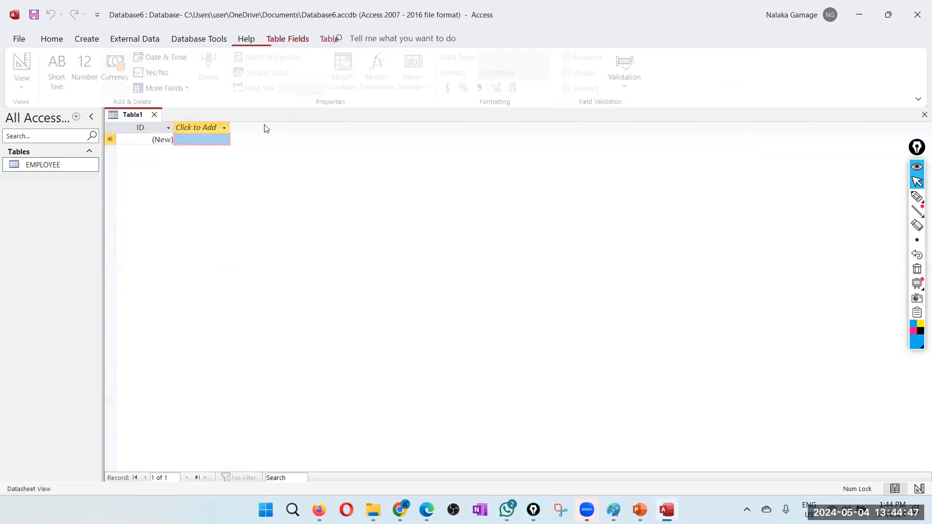
click(34, 18)
text(STUDE)
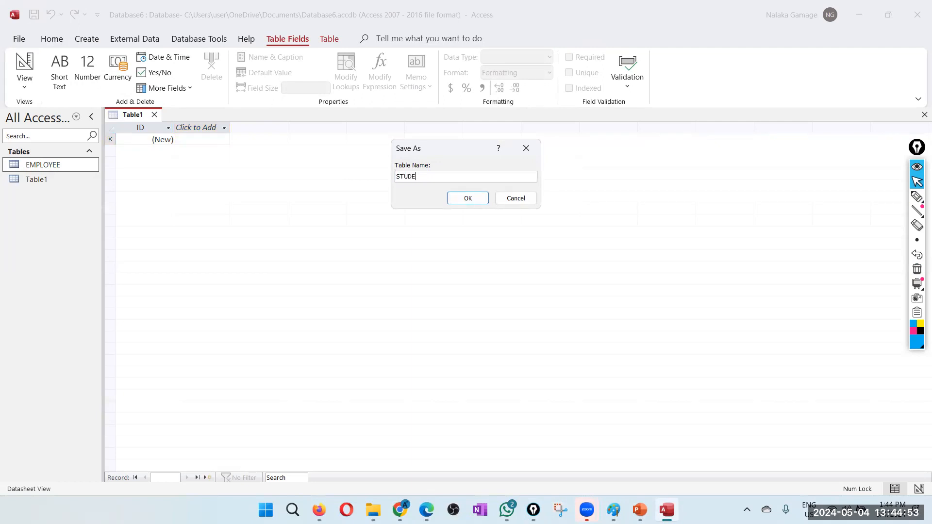
text(NT)
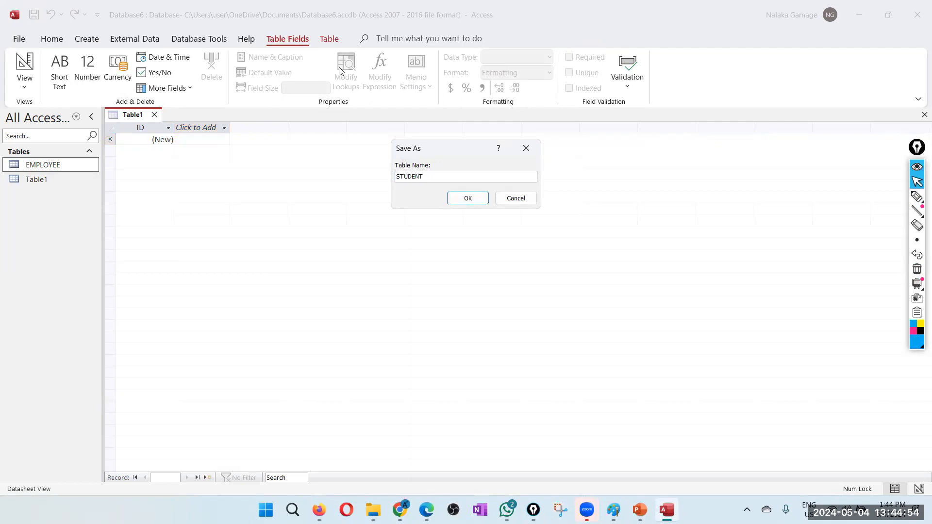
click(468, 198)
Open the STUDENT table in Design View and rename its AutoNumber key field as student_id
right_click(52, 180)
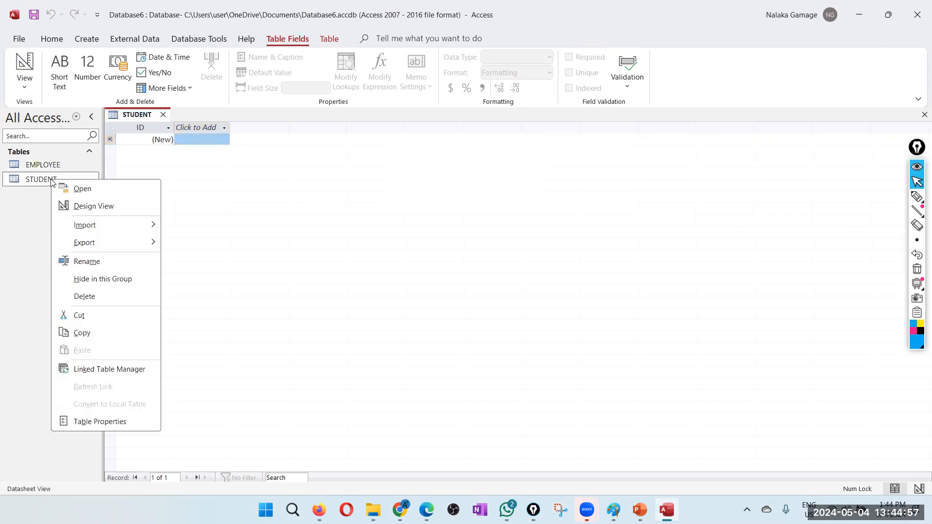
click(93, 206)
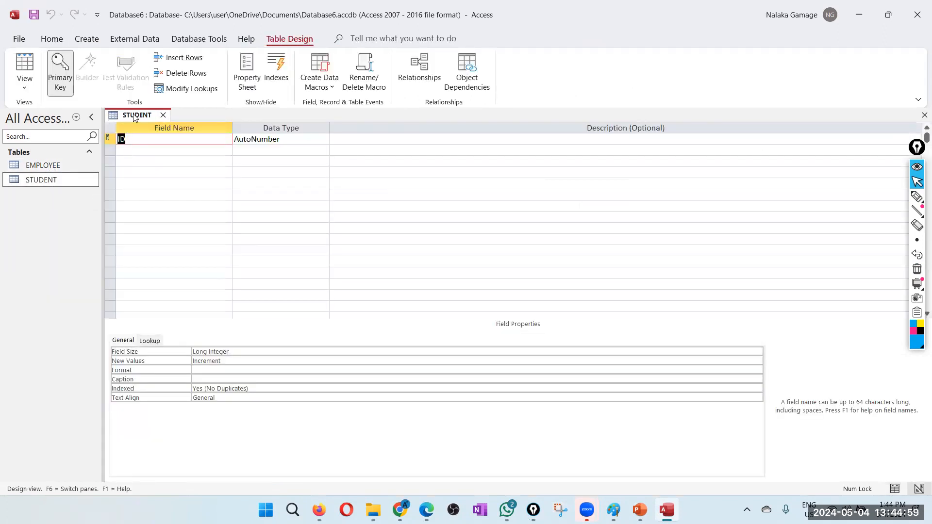
text(student_id)
key(Tab)
key(Tab)
click(127, 149)
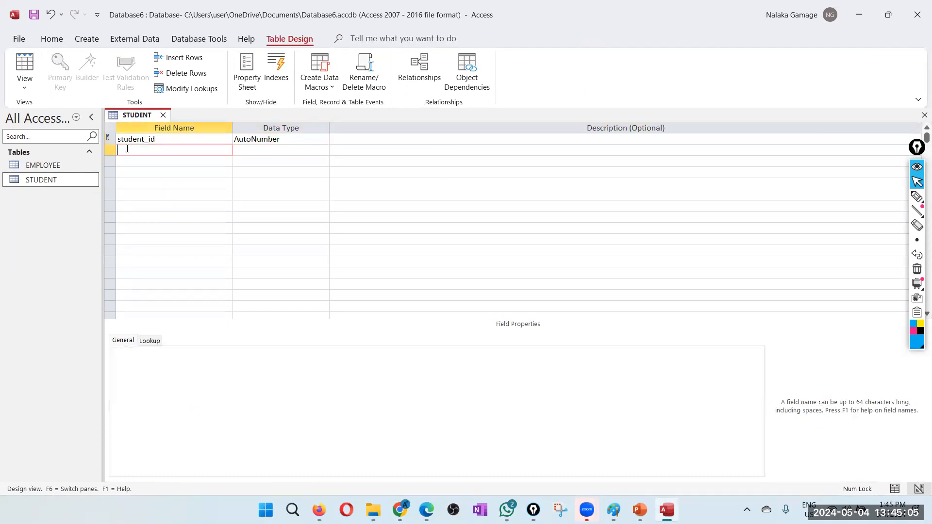
Add an sname field as Short Text and a partner_id field as Number to the STUDENT table
text(sname)
key(Tab)
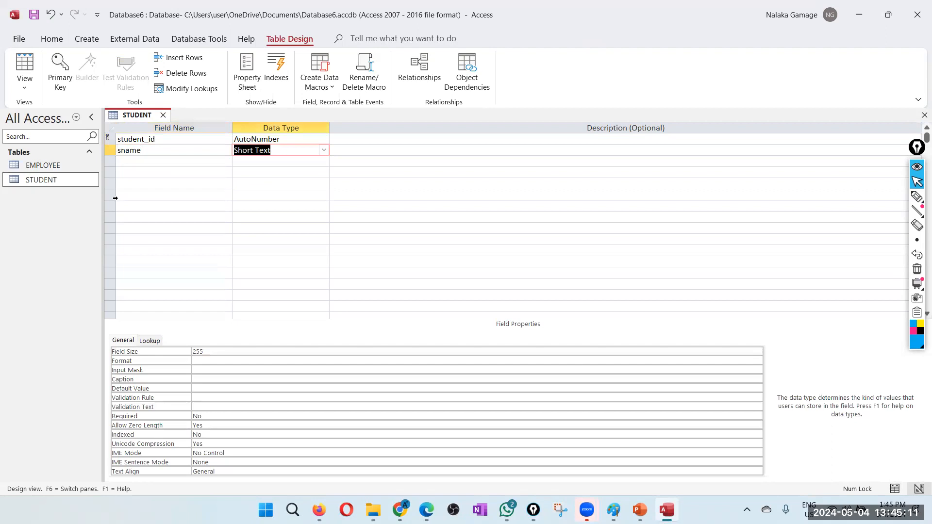
click(155, 164)
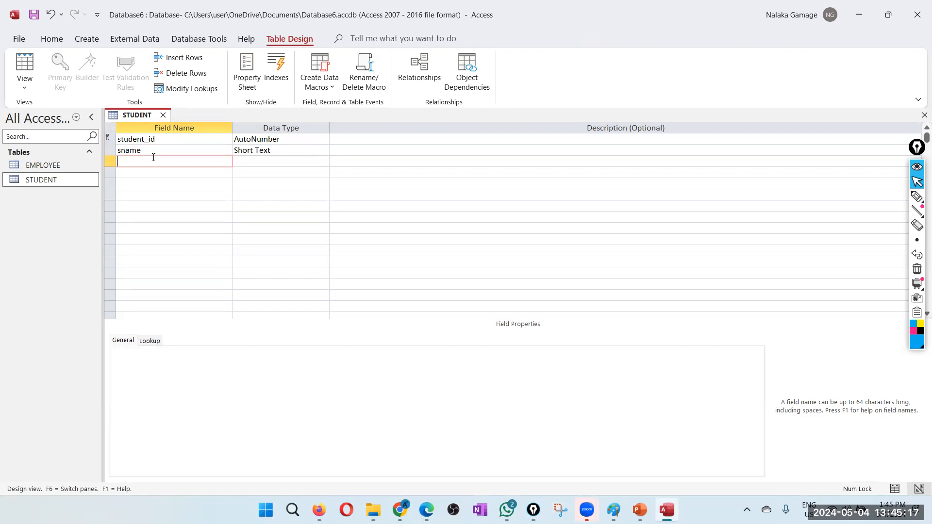
text(partner_id)
key(Tab)
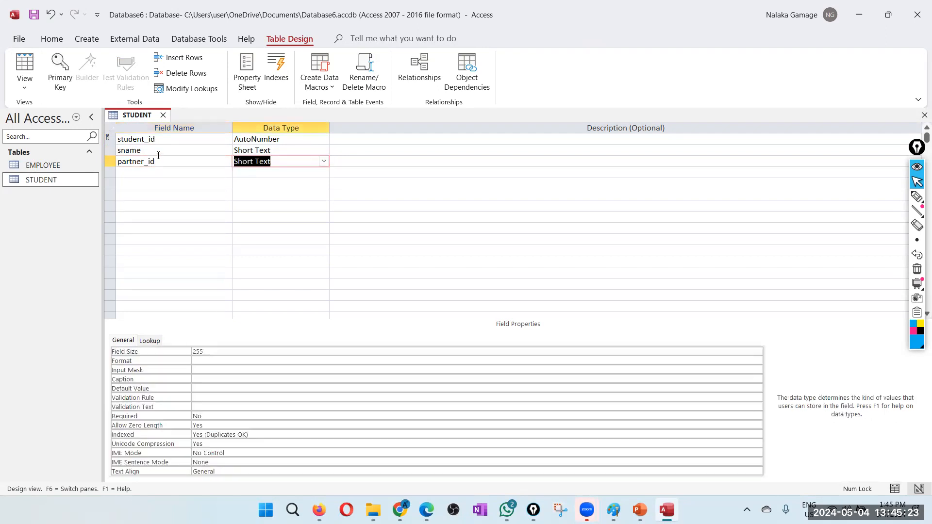
click(323, 161)
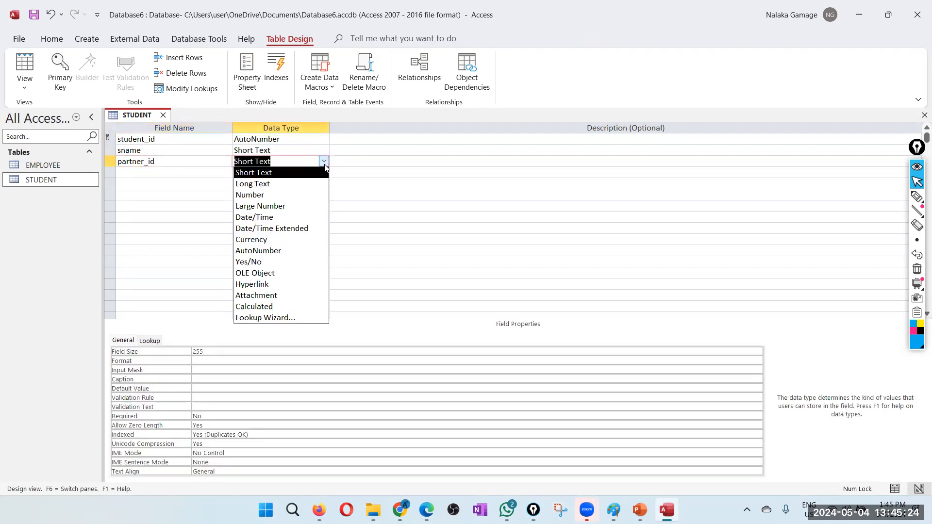
click(257, 194)
click(171, 156)
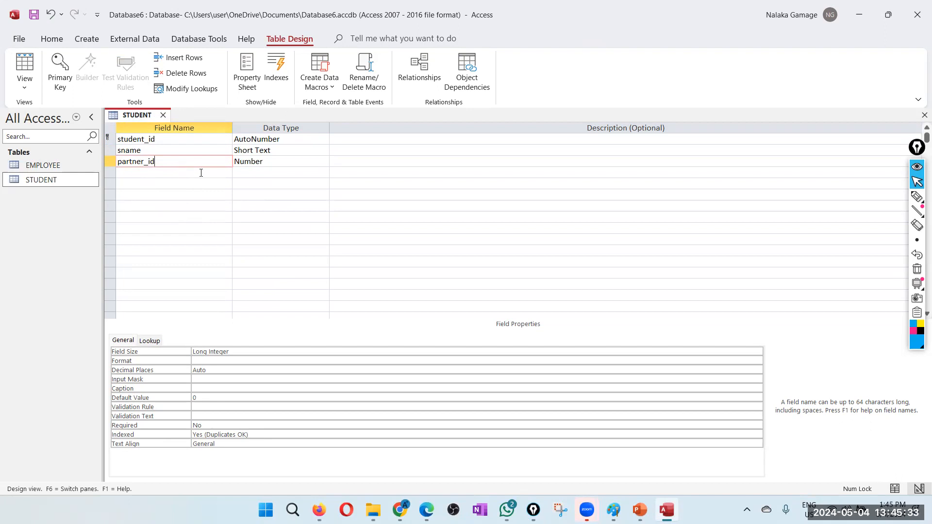
Set the Indexed property of partner_id to Yes (No Duplicates), then save and close the STUDENT table
click(281, 160)
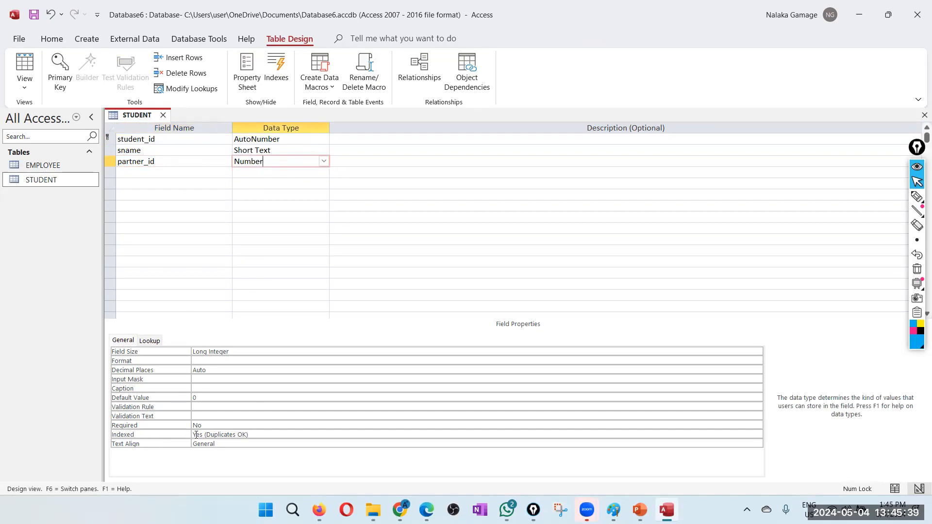
click(306, 435)
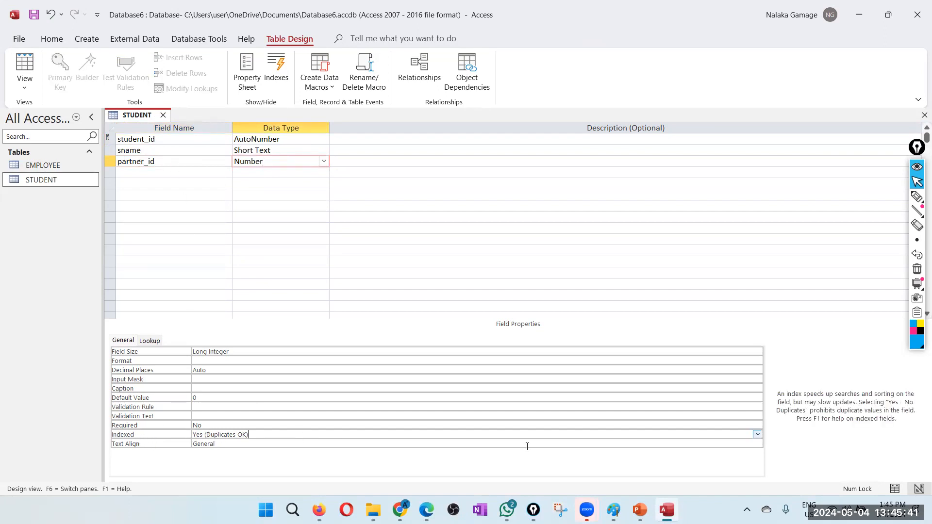
click(758, 435)
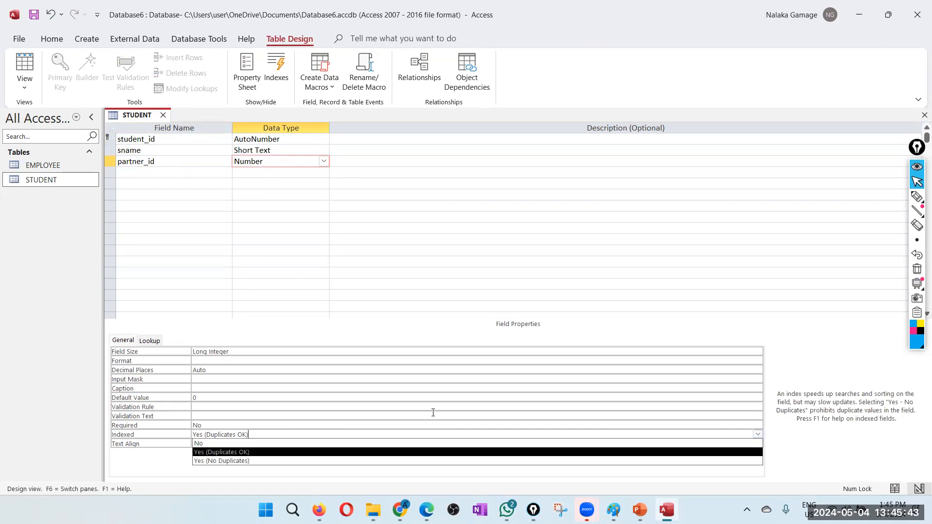
click(246, 462)
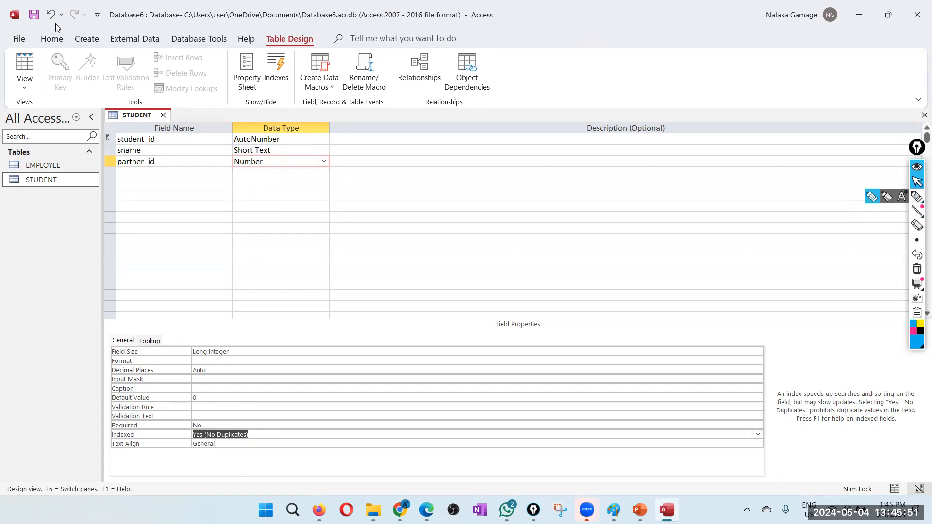
click(33, 15)
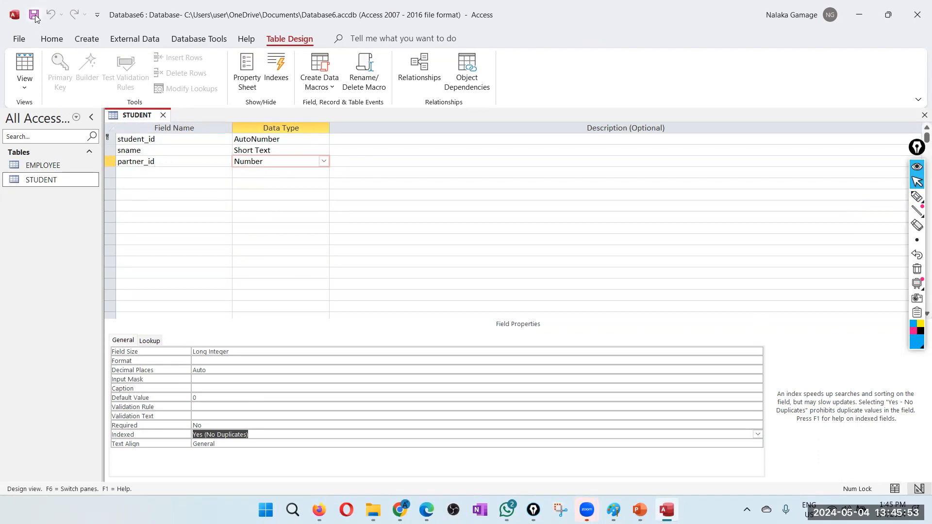
click(163, 115)
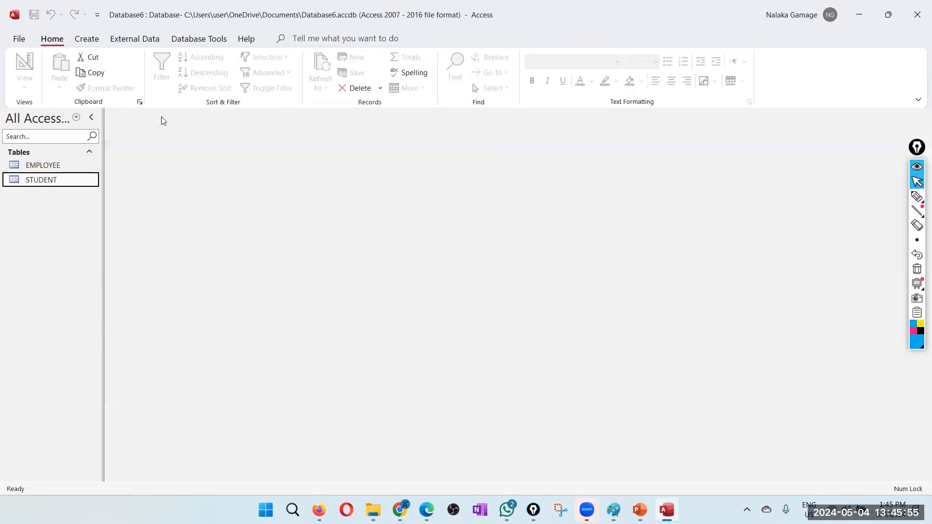
Open the relationships layout and add the STUDENT table twice below the EMPLOYEE tables
click(200, 38)
click(165, 73)
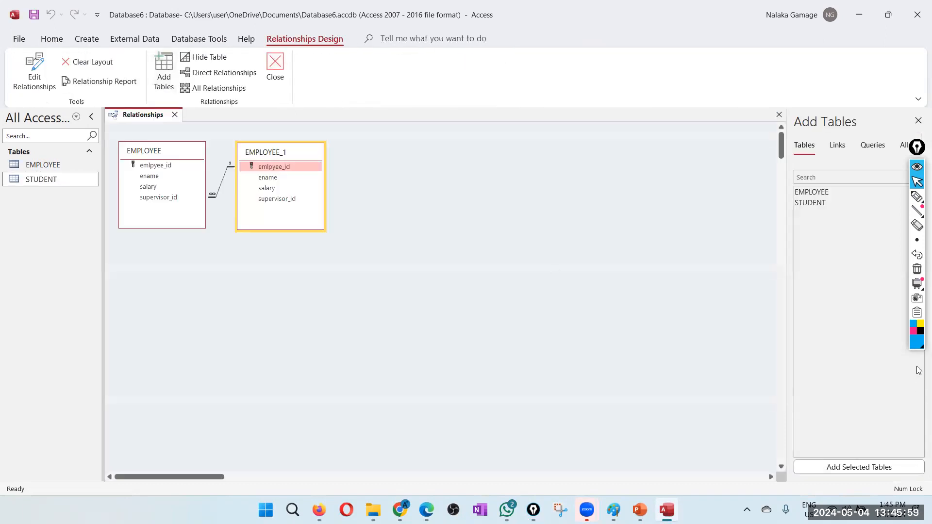
drag(807, 206, 333, 357)
drag(815, 207, 473, 367)
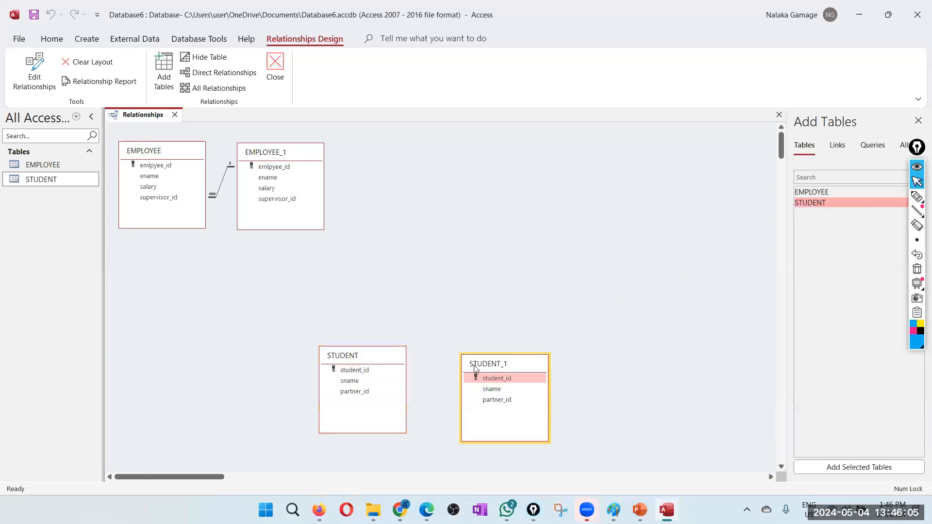
Arrange the STUDENT and STUDENT_1 tables side by side at the same height with a gap between them
click(372, 356)
drag(344, 357, 324, 358)
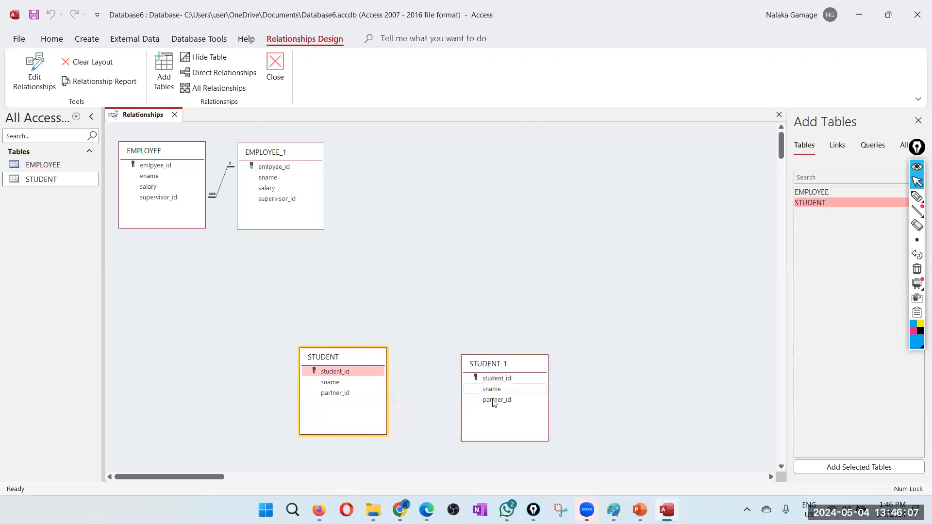
click(487, 359)
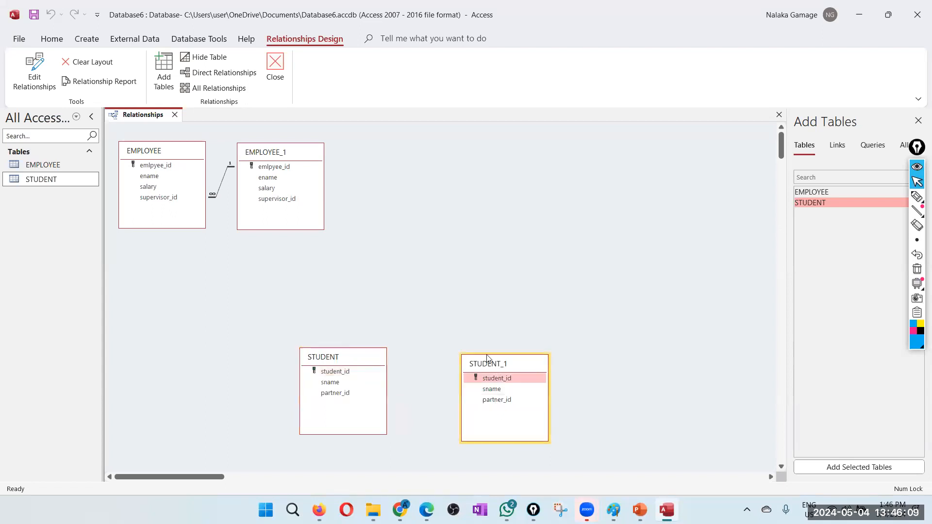
drag(487, 359, 469, 349)
mouse_move(342, 372)
mouse_down()
mouse_move(348, 399)
mouse_move(347, 386)
mouse_up()
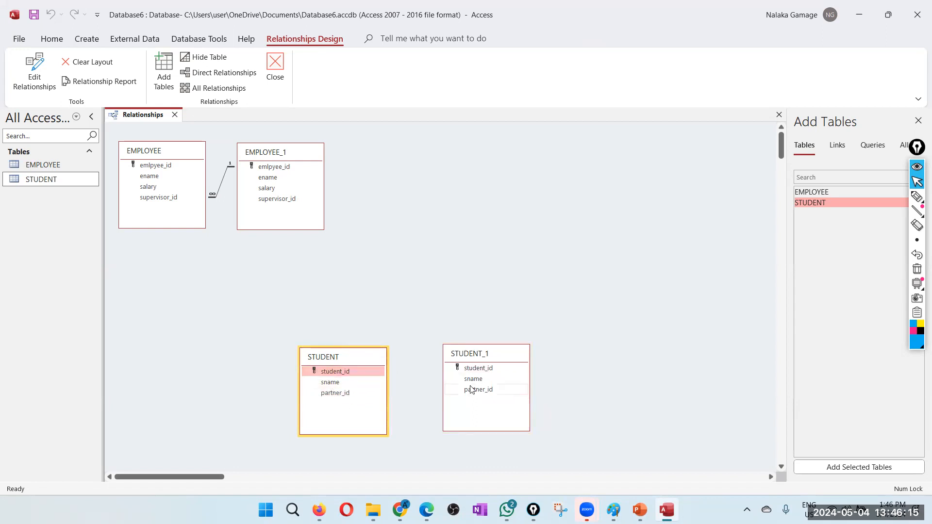
drag(476, 356, 473, 360)
Create a one-to-one relationship from student_id in STUDENT to partner_id in STUDENT_1 with referential integrity enforced
drag(335, 371, 483, 396)
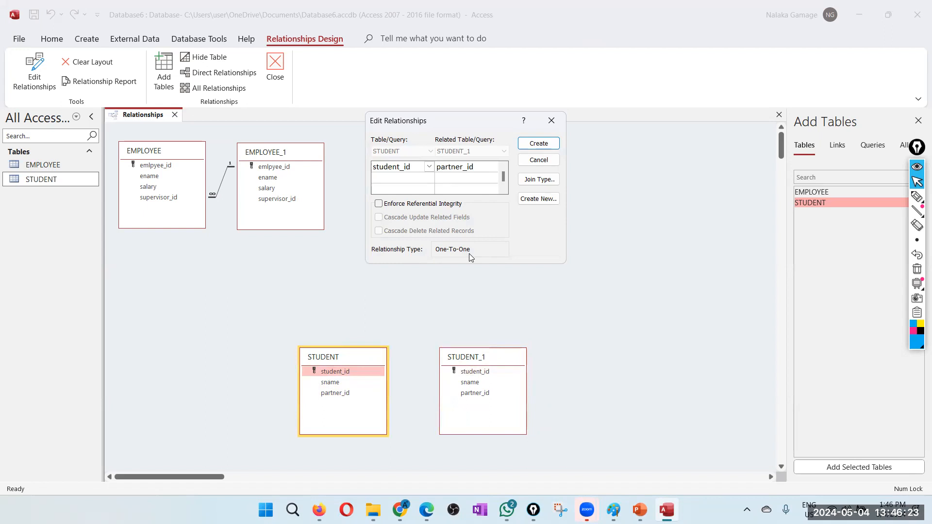
click(397, 204)
click(554, 146)
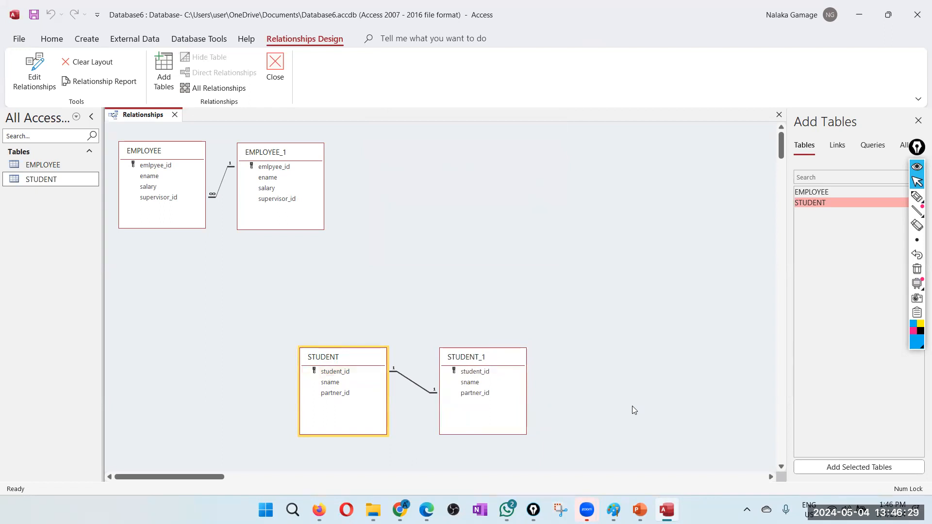
click(313, 371)
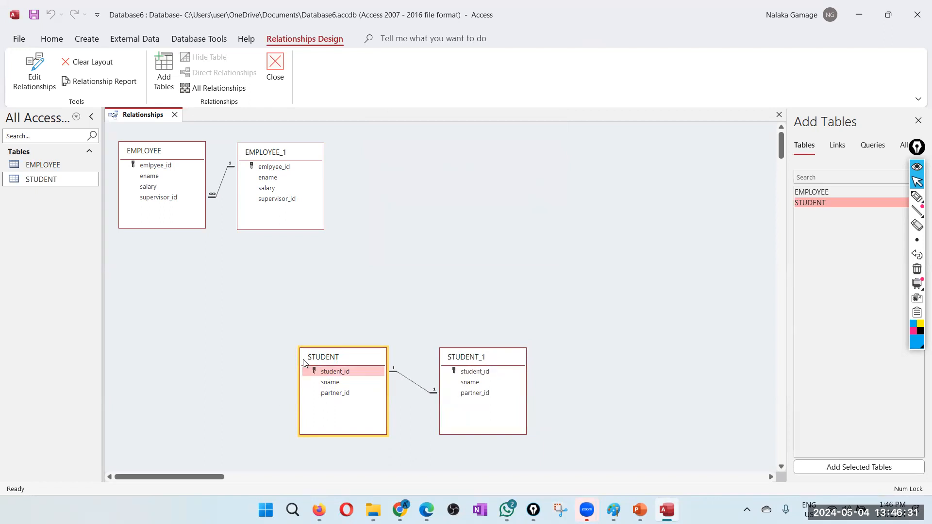
Move the STUDENT and STUDENT_1 tables closer beneath the EMPLOYEE tables, level with each other and with a small gap between them
drag(304, 364, 148, 320)
drag(457, 358, 289, 316)
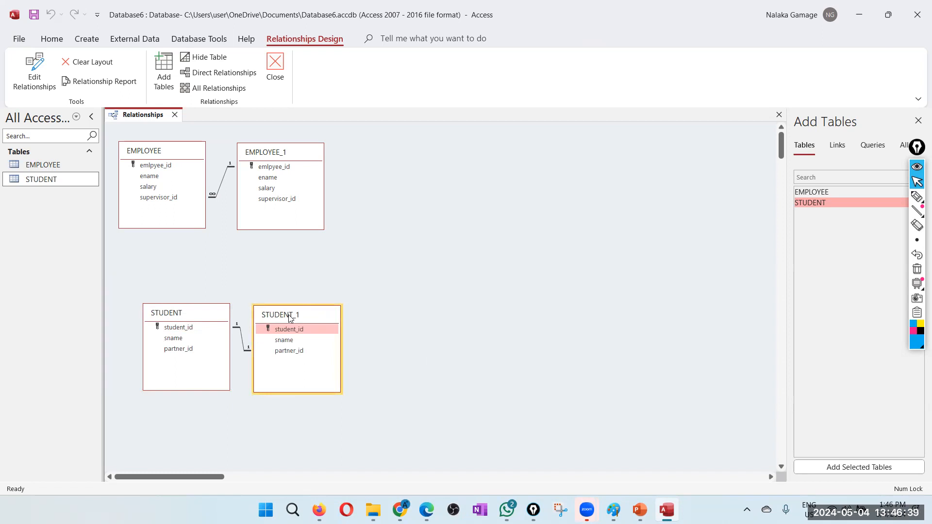
drag(289, 317, 294, 314)
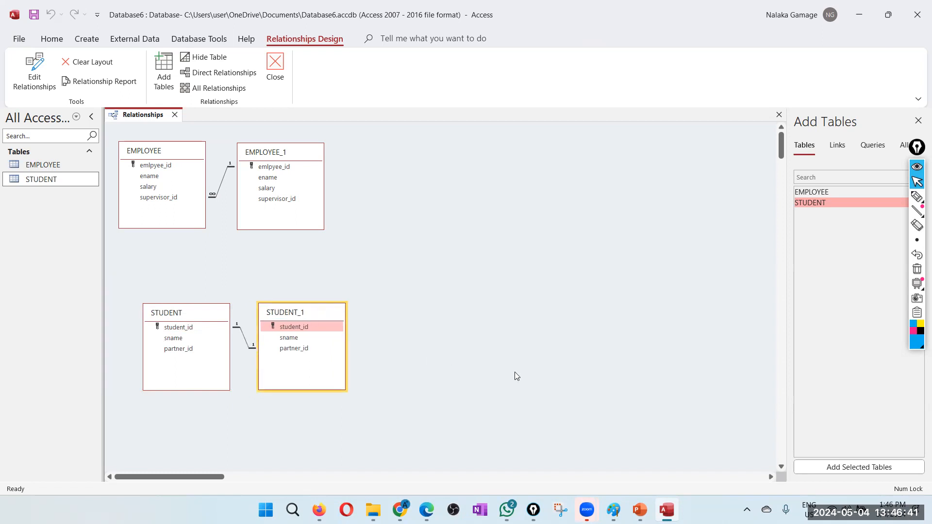
Open the STUDENT table and add a first record with the student's name and an empty partner_id
double_click(46, 180)
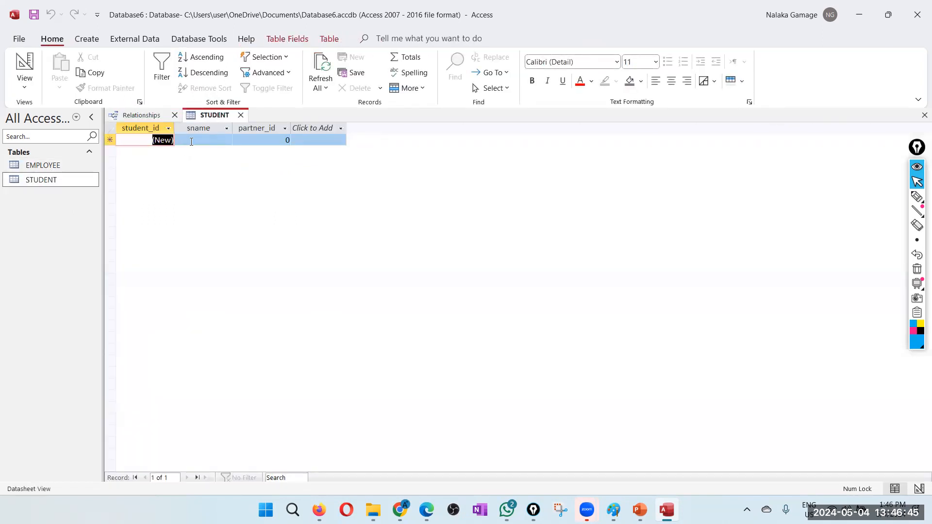
click(190, 140)
text(Nimal)
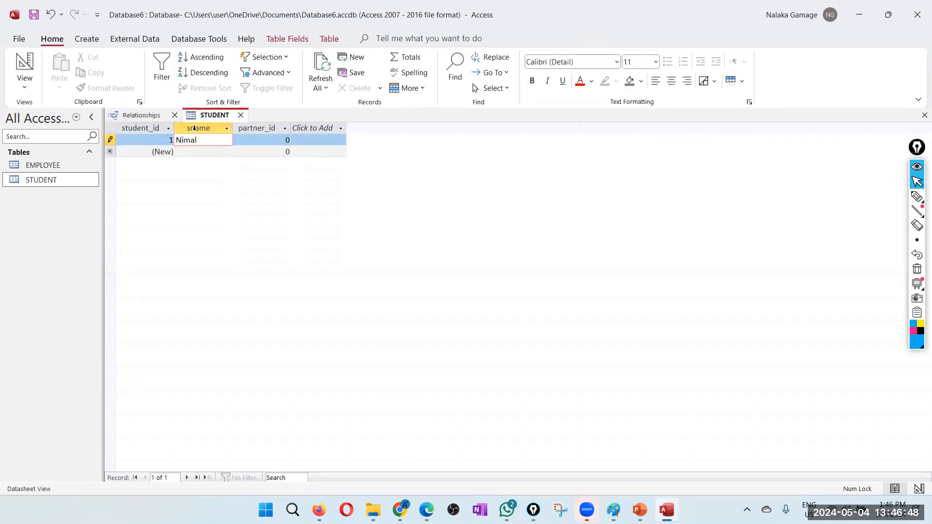
key(Tab)
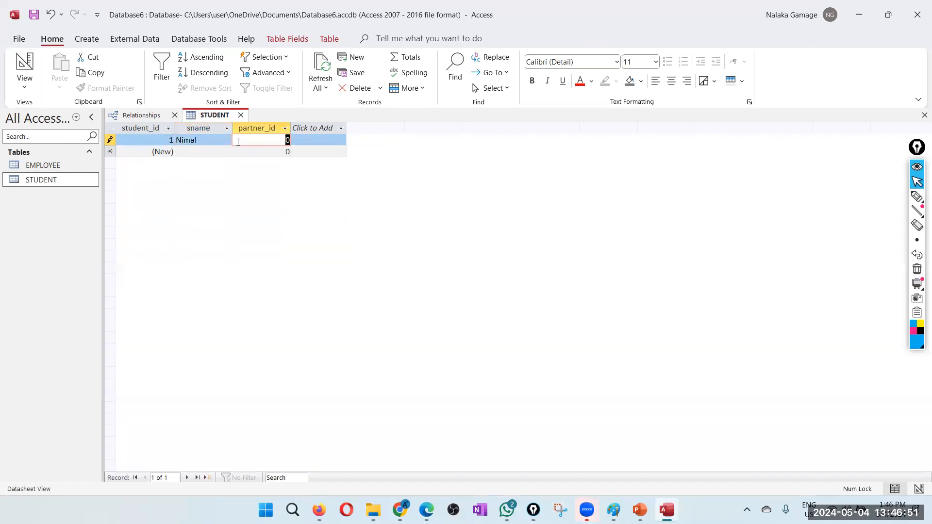
click(193, 153)
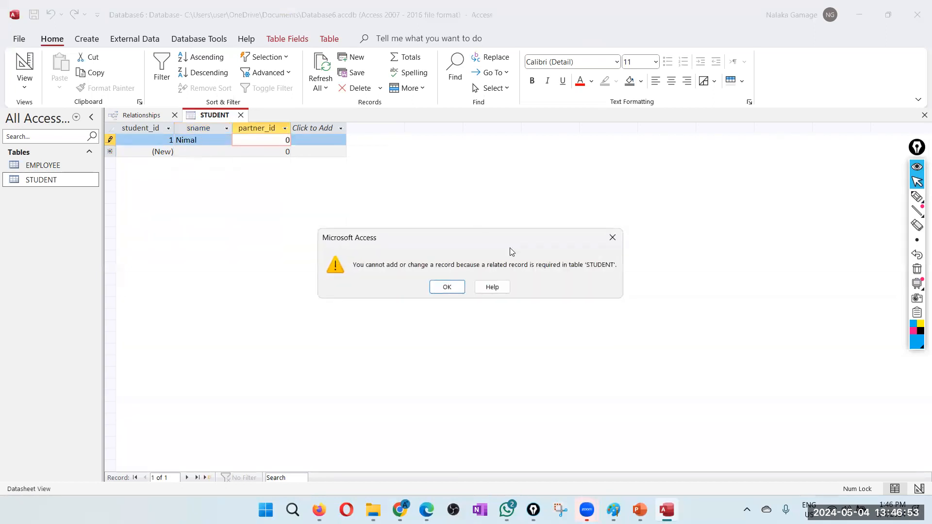
click(447, 288)
key(BackSpace)
Add a second student with partner_id 1 and set the first student's partner_id to 2
click(199, 152)
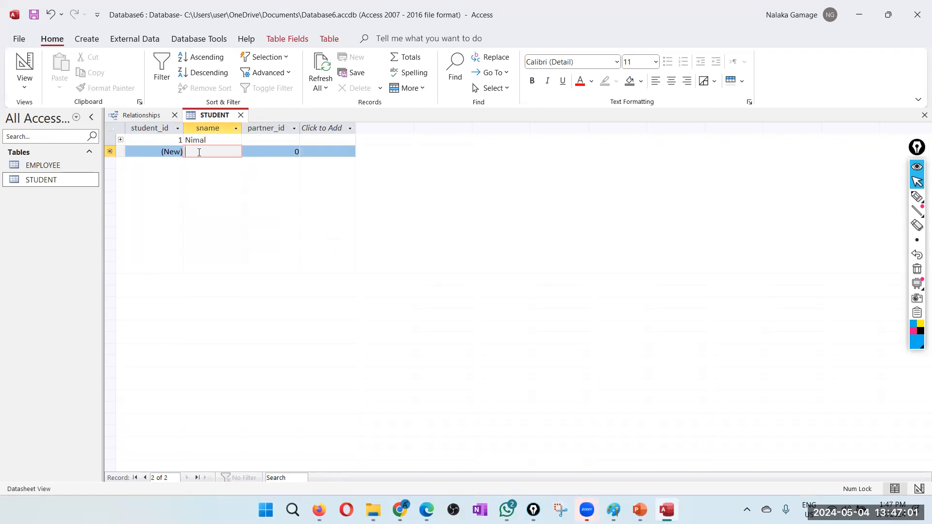
text(Nimali)
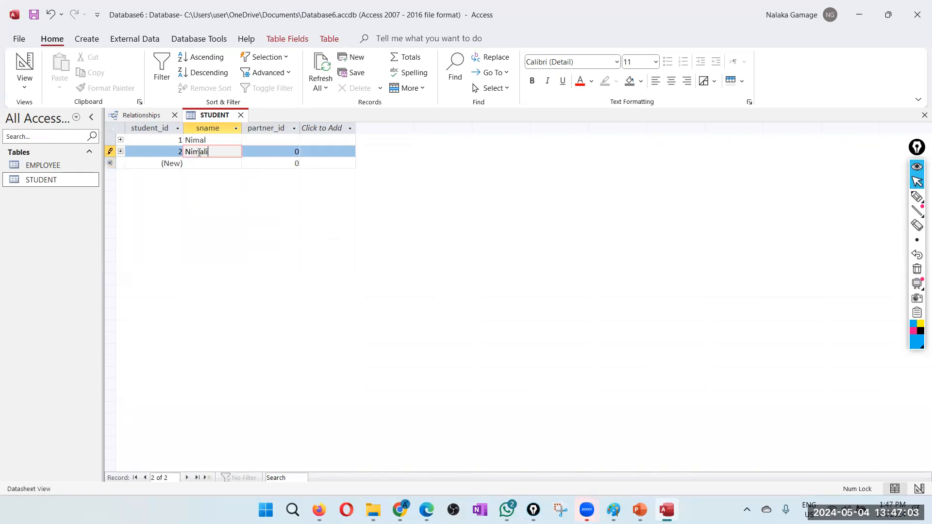
key(Tab)
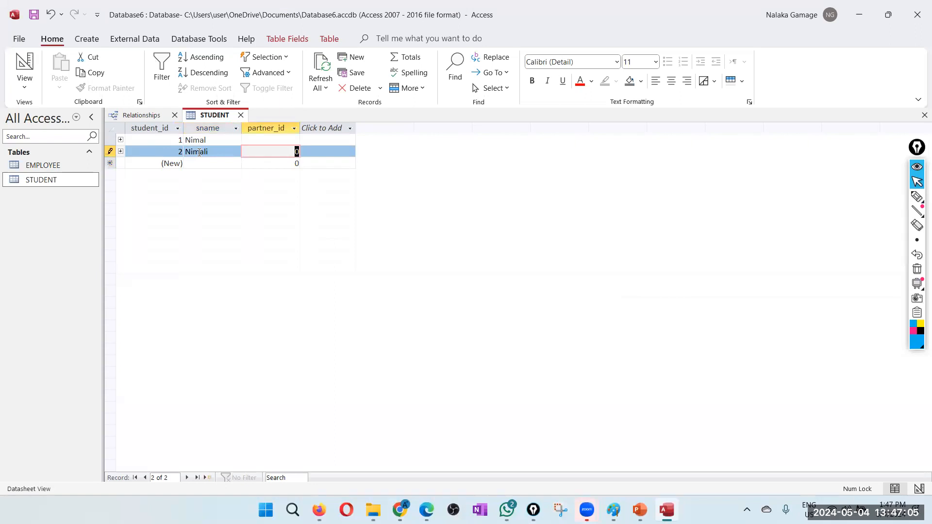
text(1)
click(282, 139)
text(2)
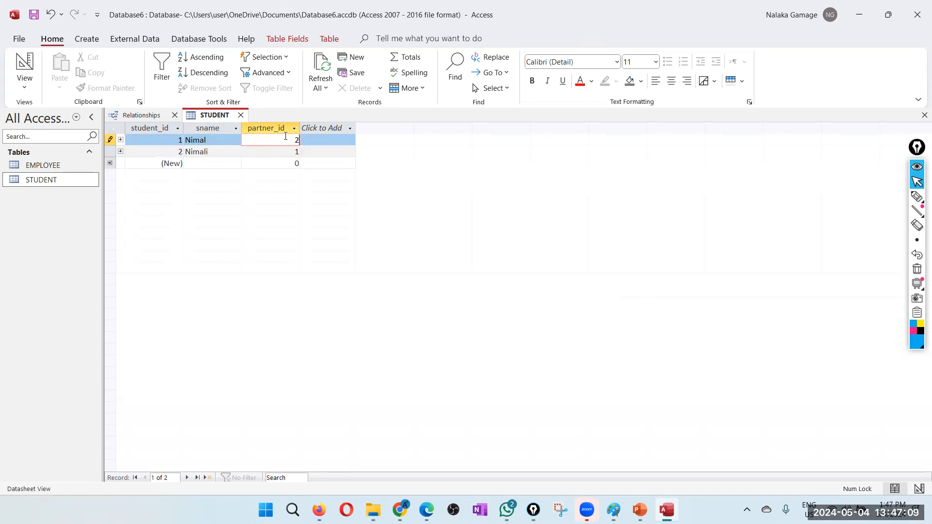
Add a third and a fourth student and pair them, with partner_id 4 for the third and 3 for the fourth
click(192, 163)
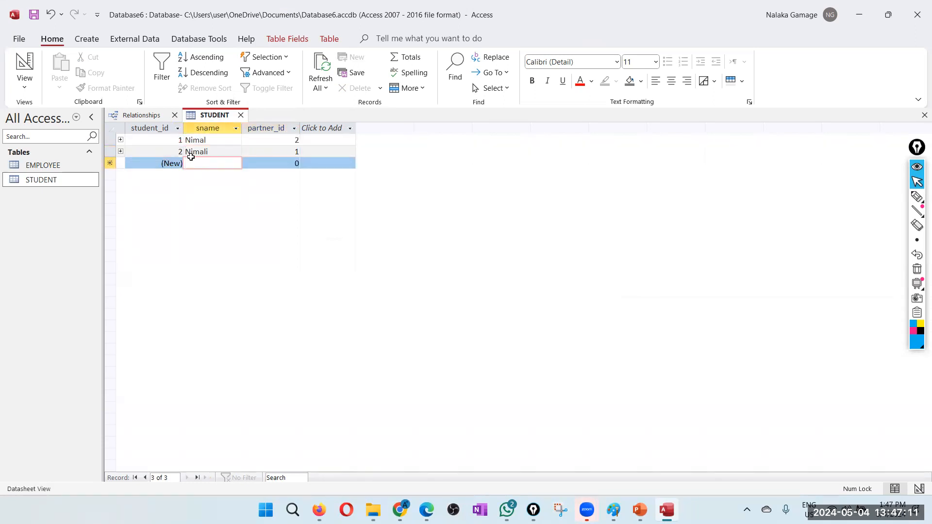
text(Amal)
key(Tab)
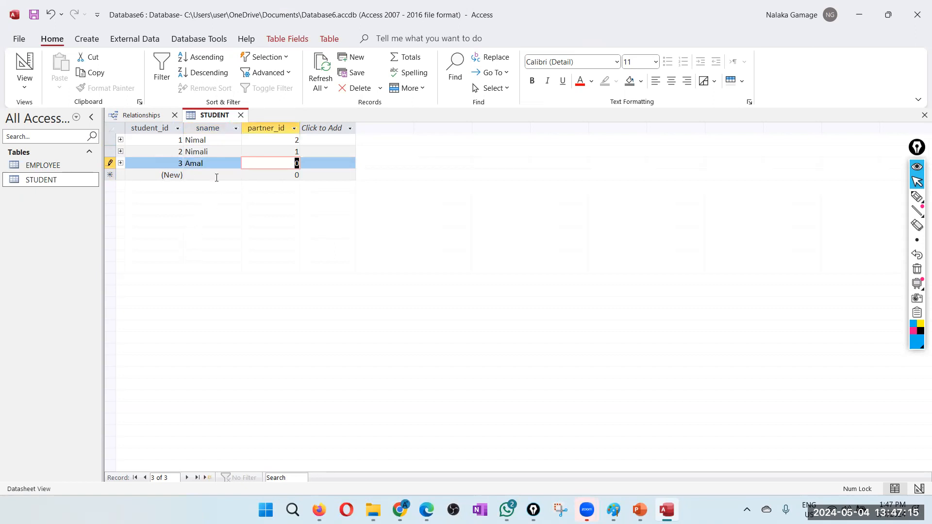
key(BackSpace)
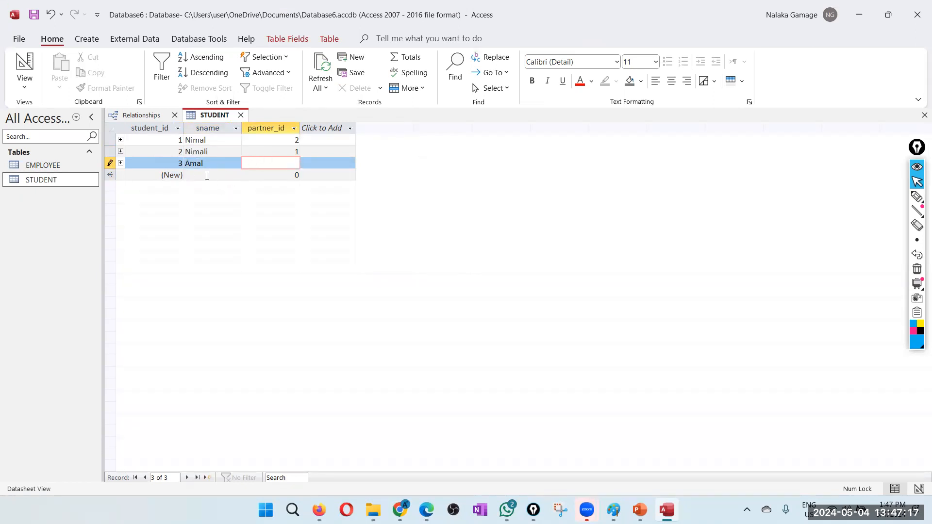
click(207, 175)
text(Amali)
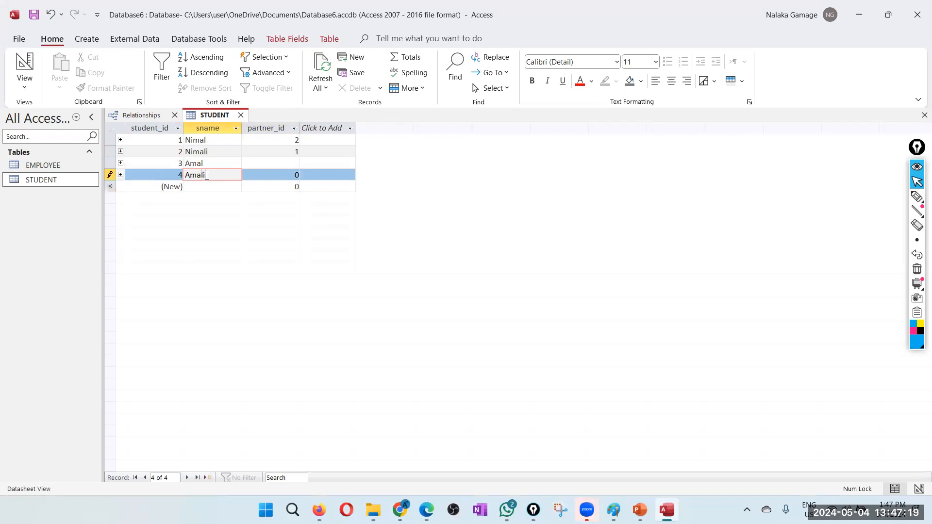
key(Tab)
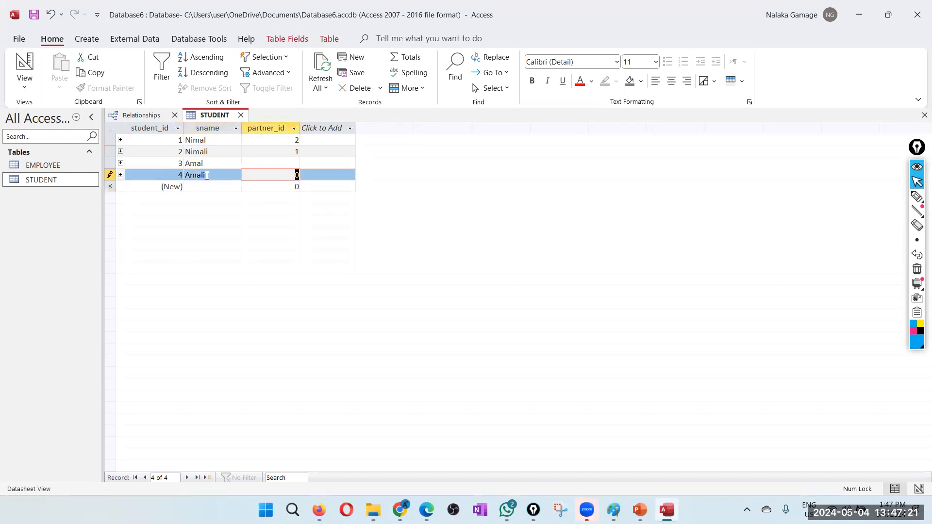
text(3)
click(290, 161)
text(4)
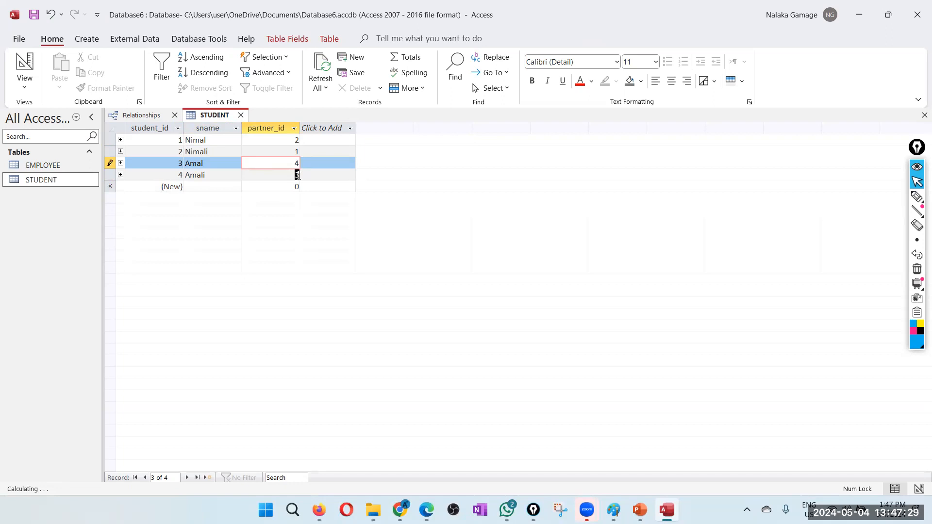
Try to save the fourth student's record with the duplicate partner_id 1
click(297, 175)
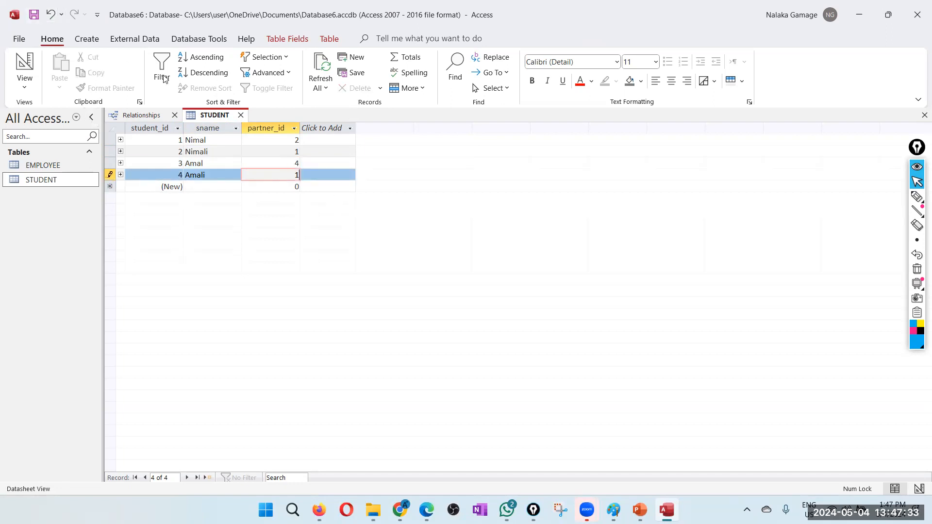
click(33, 16)
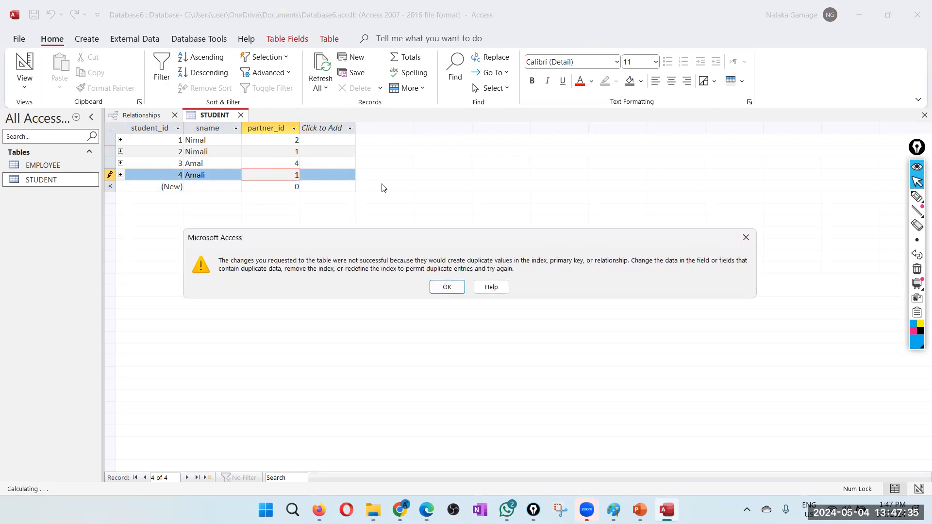
click(447, 287)
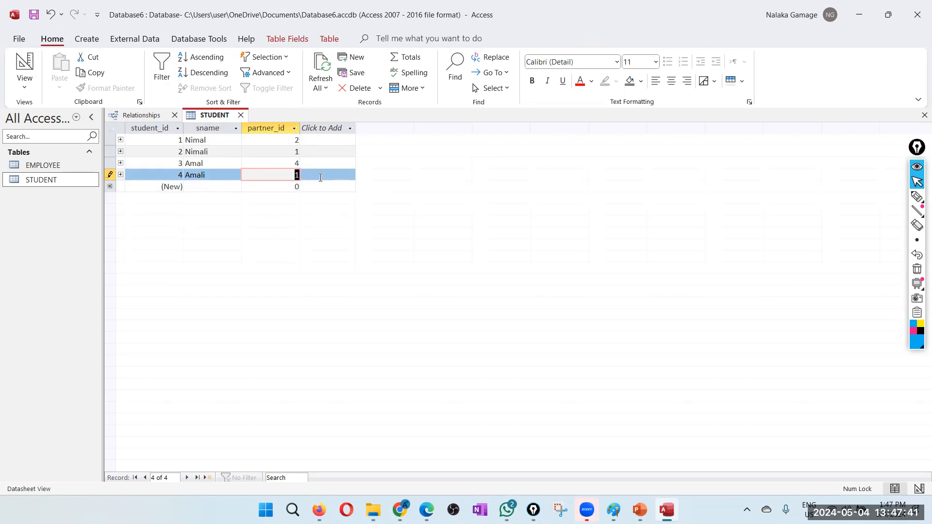
Set the fourth student's partner_id to 3, then save and close the STUDENT table
text(3)
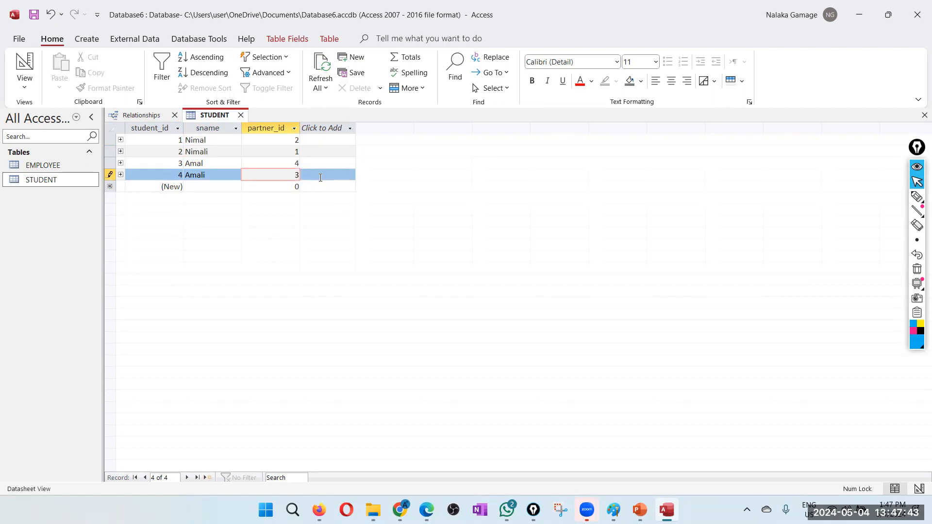
click(30, 14)
click(241, 115)
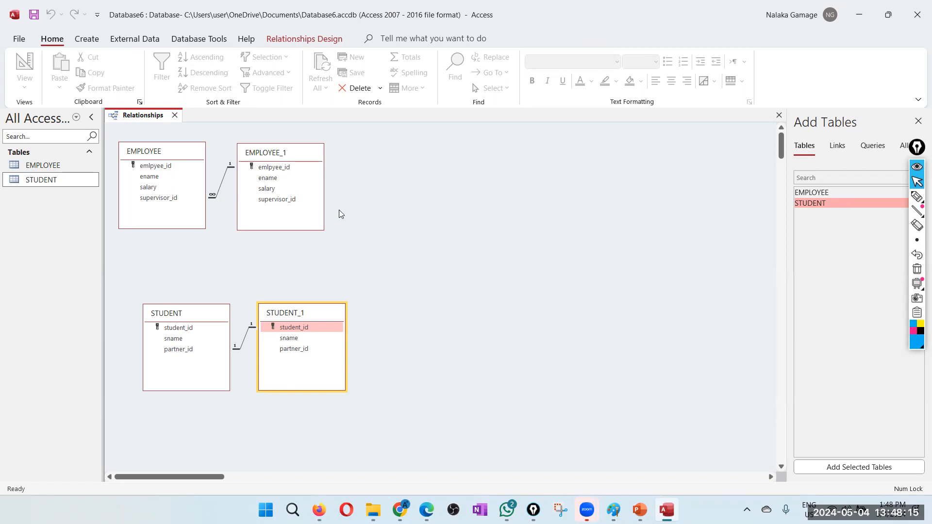
Draw a box with a line looping back to itself, labelled n and m, beside the tables, then clear the drawing
click(917, 196)
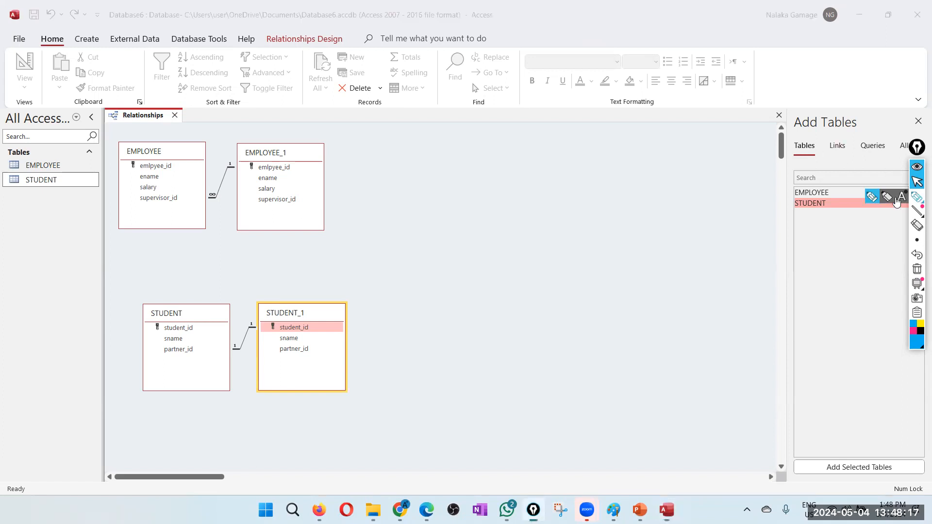
mouse_move(443, 220)
mouse_down()
mouse_move(453, 291)
mouse_move(538, 205)
mouse_move(479, 286)
mouse_up()
mouse_move(549, 247)
mouse_down()
mouse_move(591, 125)
mouse_move(487, 206)
mouse_up()
drag(562, 264, 586, 270)
drag(458, 198, 474, 207)
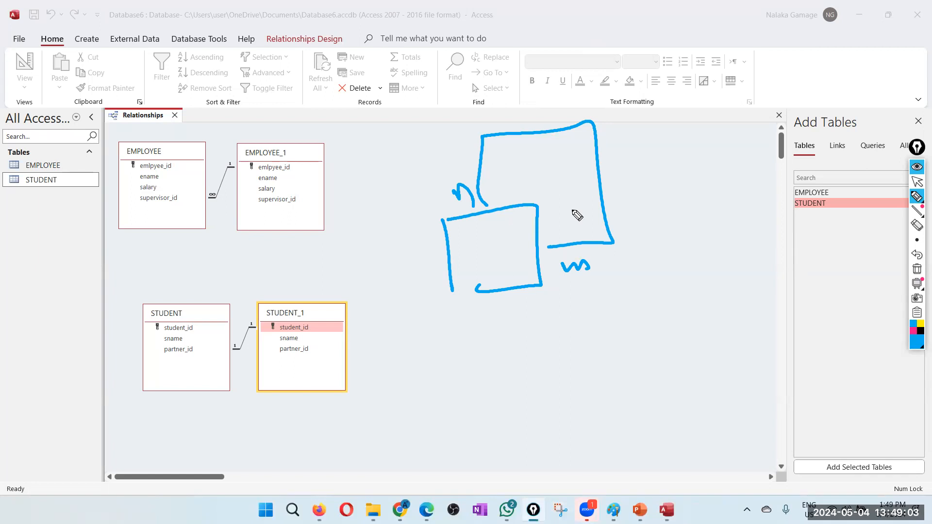
click(917, 181)
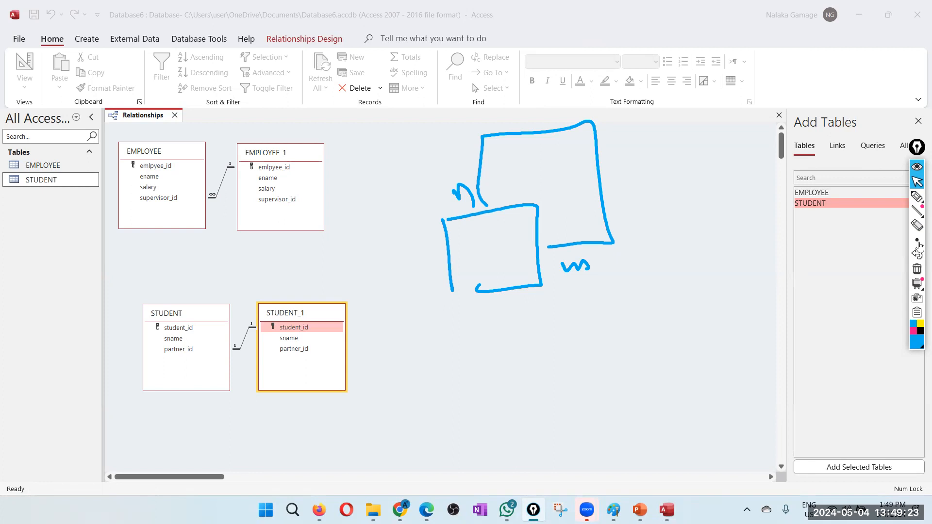
click(917, 270)
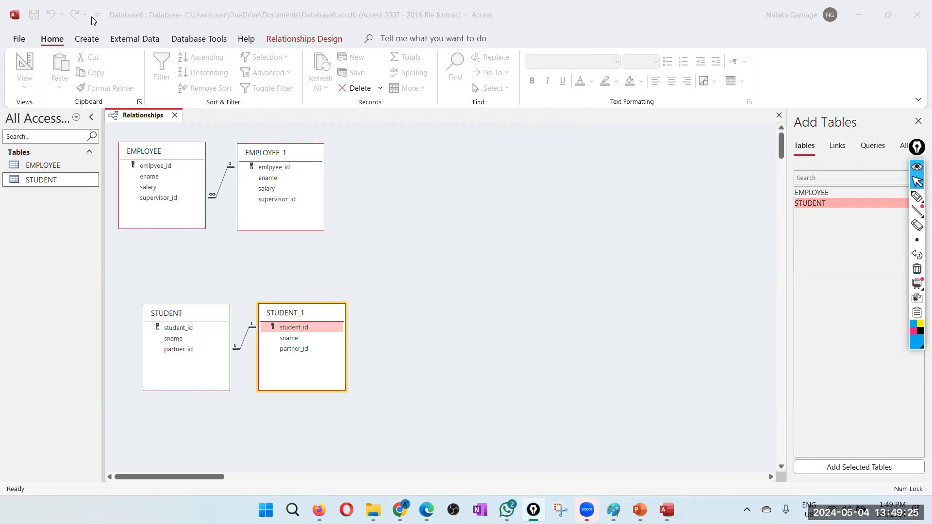
Create a new table, save it as USER and close it
click(88, 41)
click(87, 40)
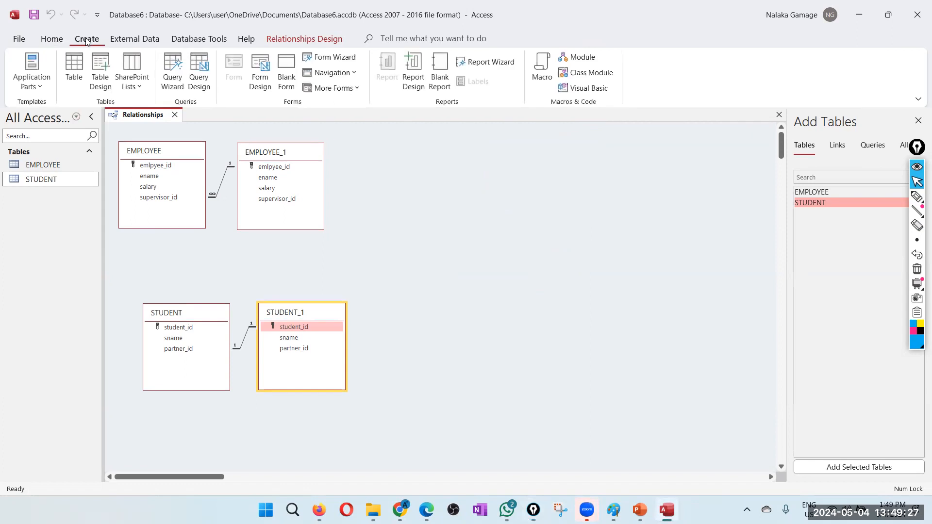
click(79, 68)
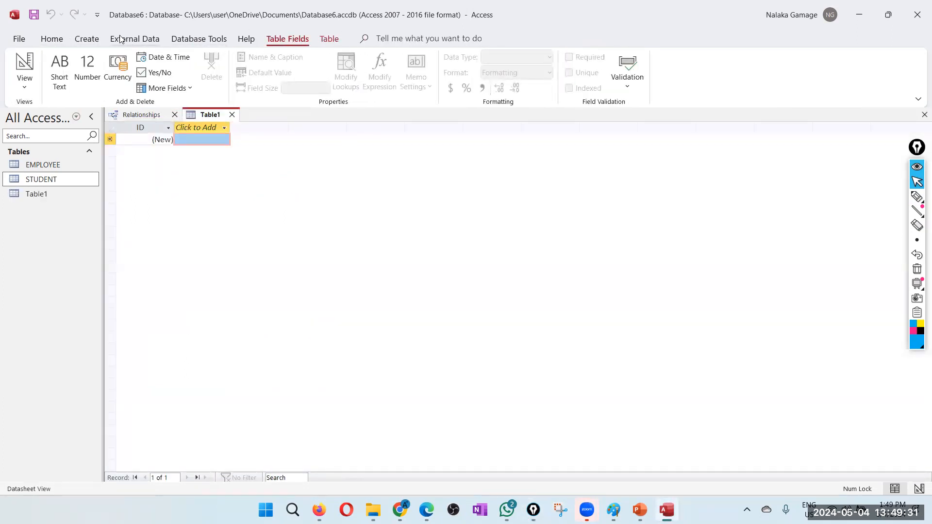
click(33, 15)
text(USER)
click(467, 198)
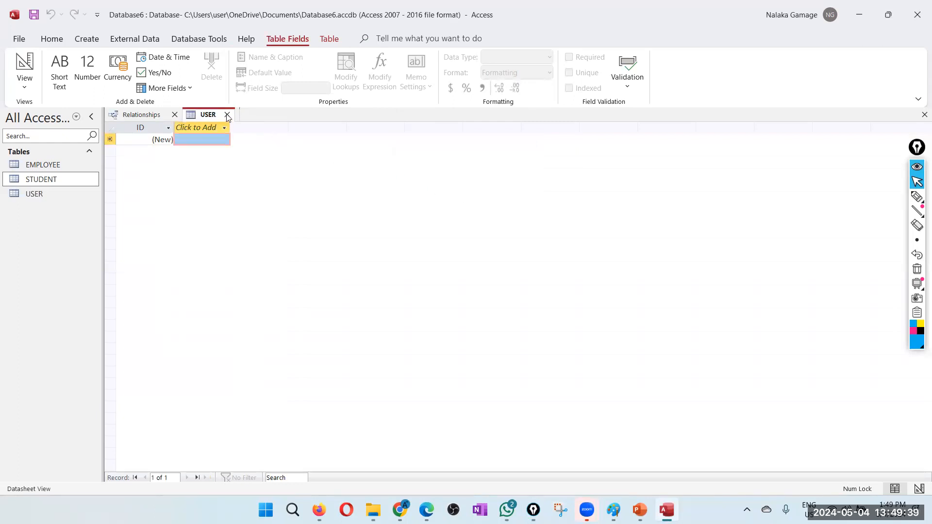
click(227, 114)
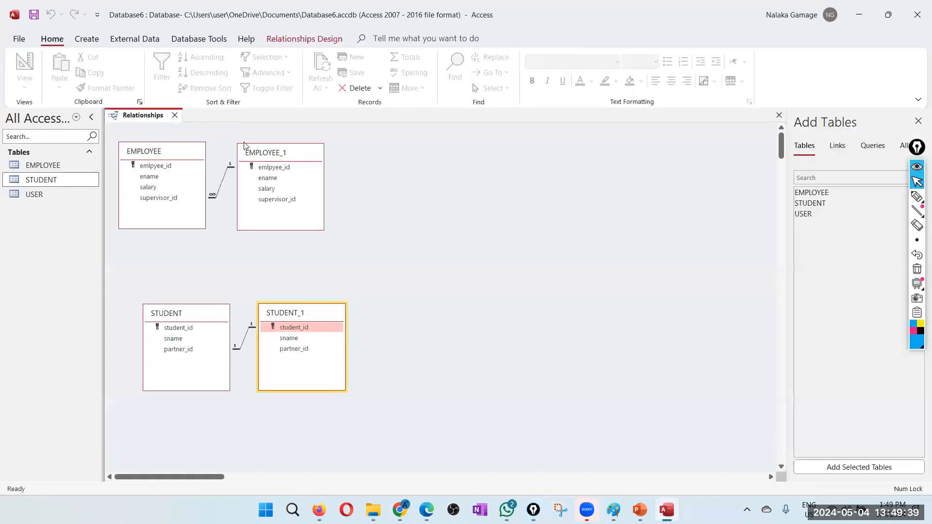
Open the USER table in Design View and rename its ID field to user_id
right_click(40, 200)
click(78, 221)
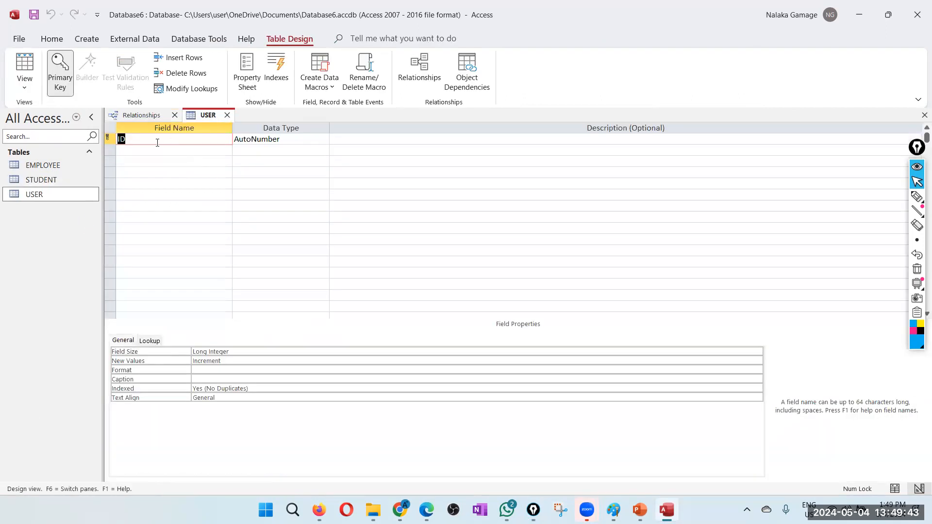
text(U)
key(BackSpace)
text(user_id)
key(Tab)
key(Tab)
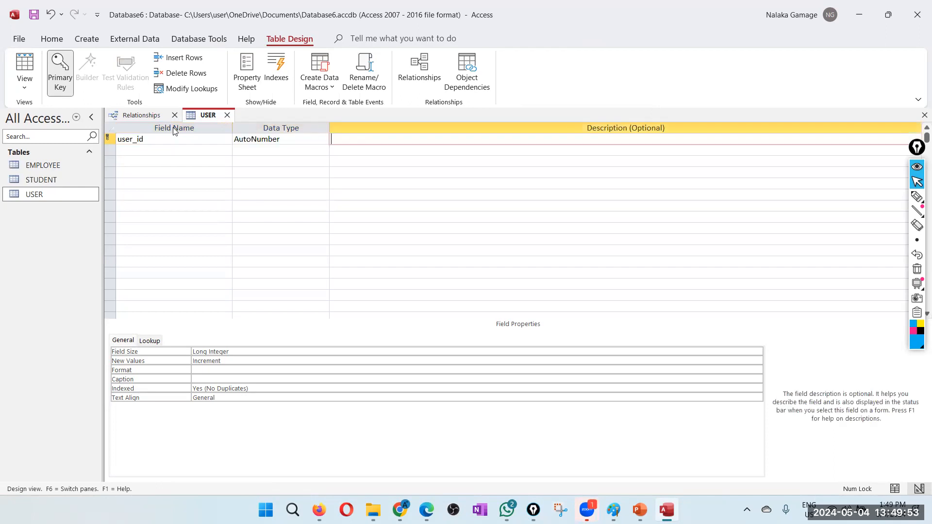
Add a Short Text field uname to the USER table and start a third field name with fr
key(Tab)
text(uname)
key(Tab)
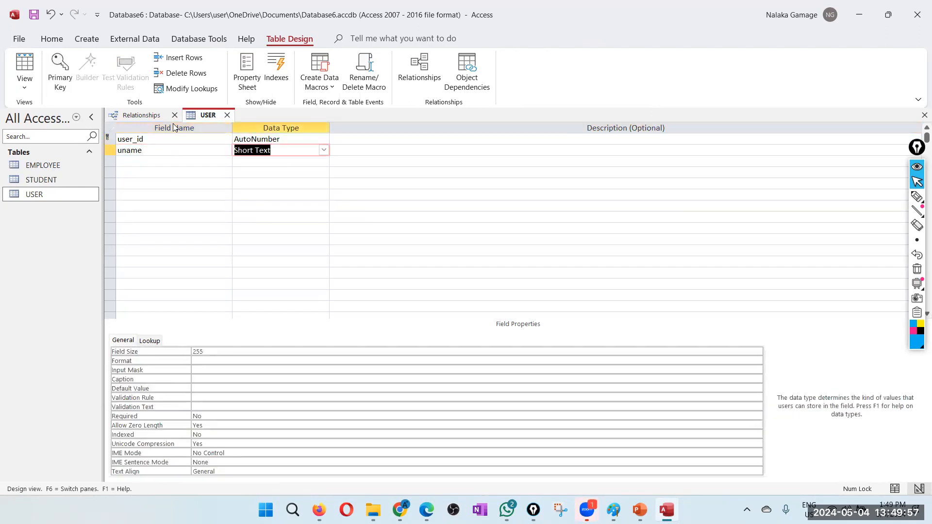
click(152, 162)
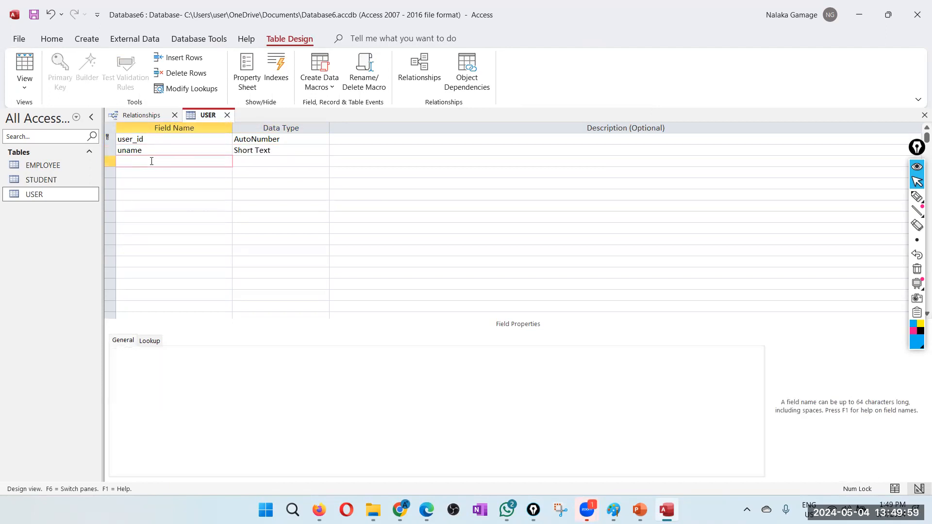
text(fr)
Draw a box with a line looping back to itself, marked n and m, and write user inside it
click(915, 255)
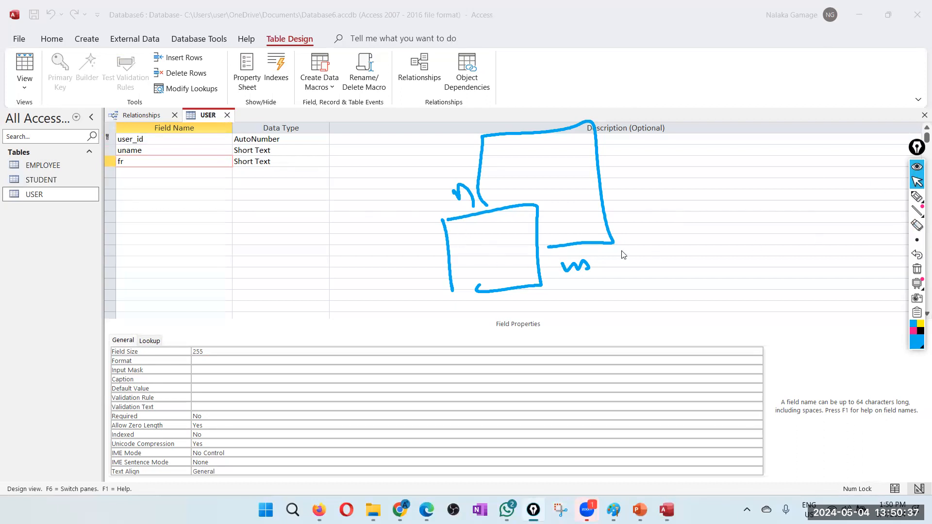
click(917, 224)
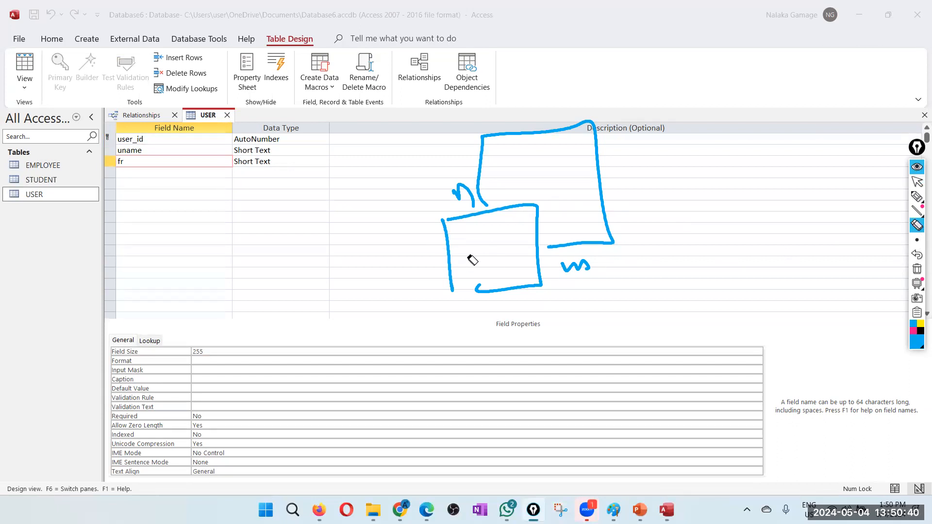
click(917, 198)
mouse_move(465, 239)
mouse_down()
mouse_move(505, 250)
mouse_move(522, 236)
mouse_up()
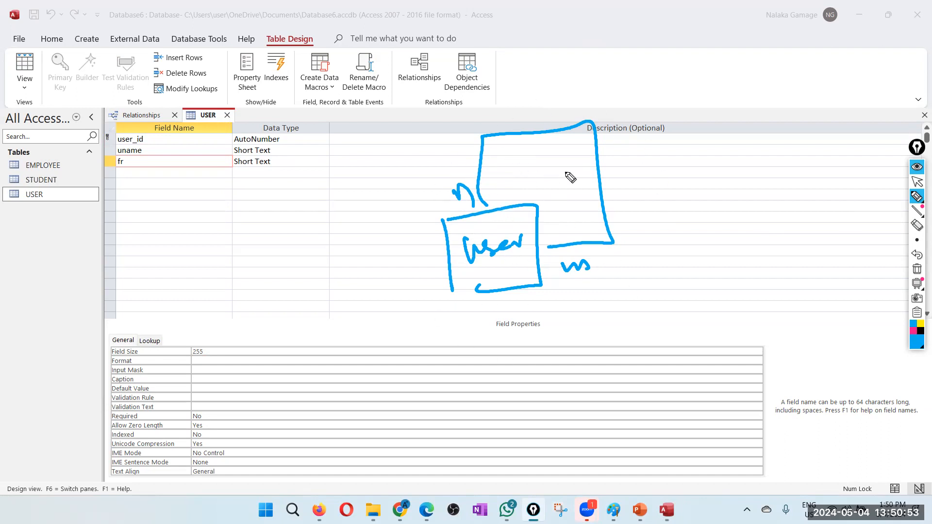
Draw an arrow leading to two boxes joined by two lines with their ends marked 1 and n, then clear the whole drawing
drag(635, 184, 676, 181)
drag(642, 198, 677, 199)
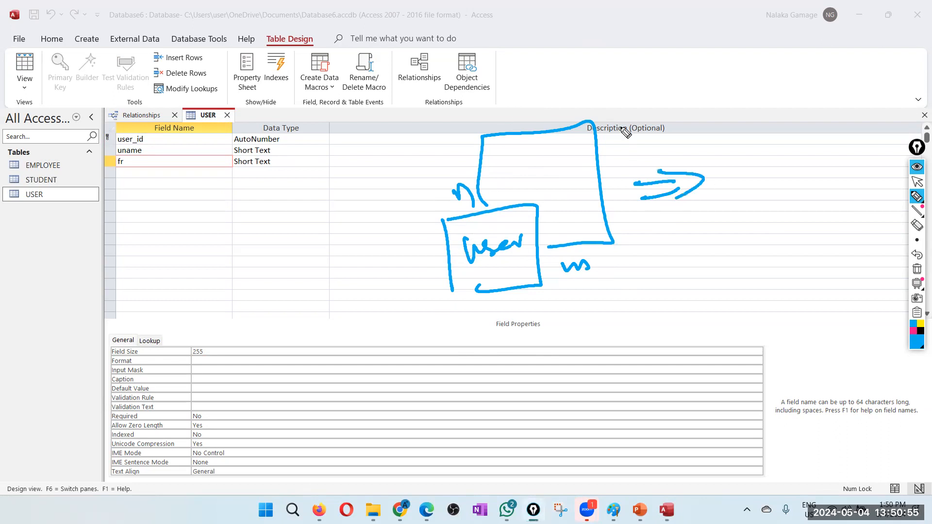
drag(689, 259, 690, 308)
mouse_move(689, 255)
mouse_down()
mouse_move(751, 277)
mouse_move(696, 311)
mouse_up()
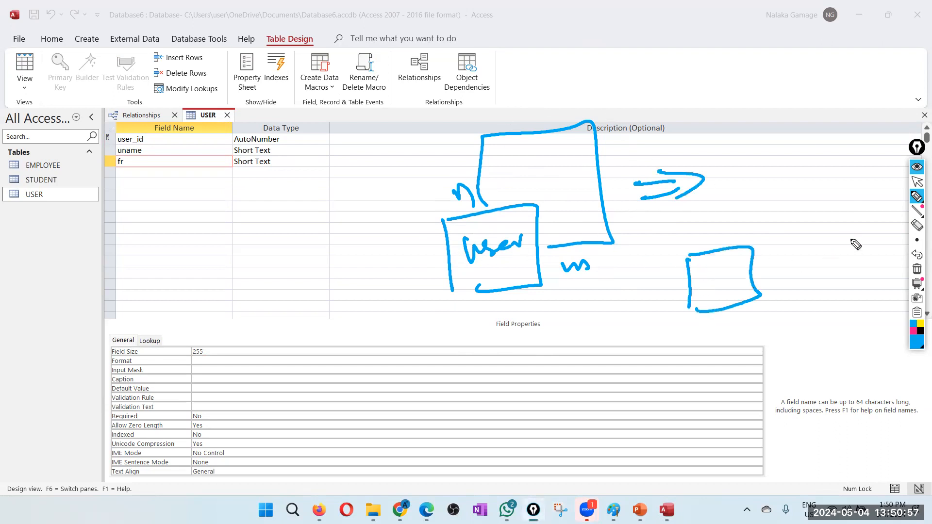
mouse_move(799, 142)
mouse_down()
mouse_move(820, 186)
mouse_move(875, 170)
mouse_up()
drag(822, 197, 881, 165)
mouse_move(757, 266)
mouse_down()
mouse_move(833, 277)
mouse_move(860, 187)
mouse_up()
drag(771, 247, 791, 257)
mouse_move(852, 208)
mouse_down()
mouse_move(857, 199)
mouse_move(869, 208)
mouse_up()
mouse_move(726, 241)
mouse_down()
mouse_move(750, 132)
mouse_move(806, 134)
mouse_move(807, 106)
mouse_move(825, 106)
mouse_up()
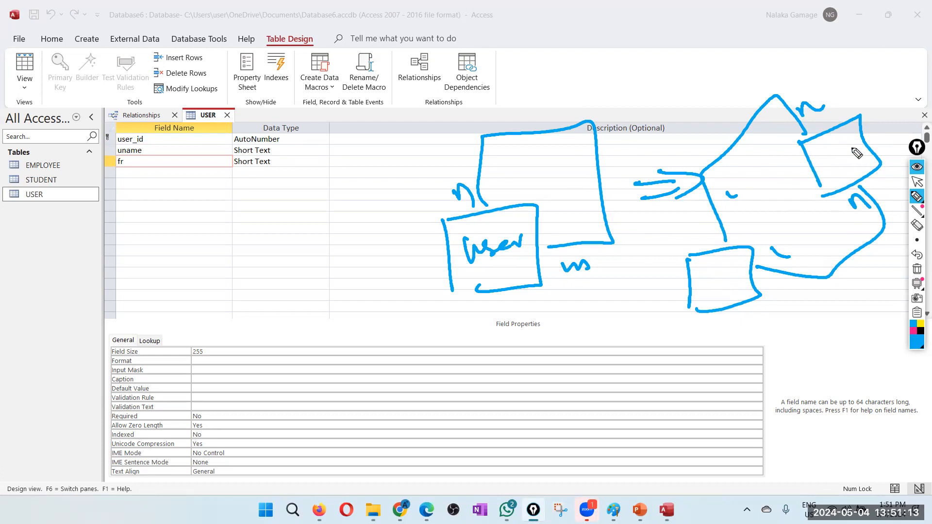
click(918, 269)
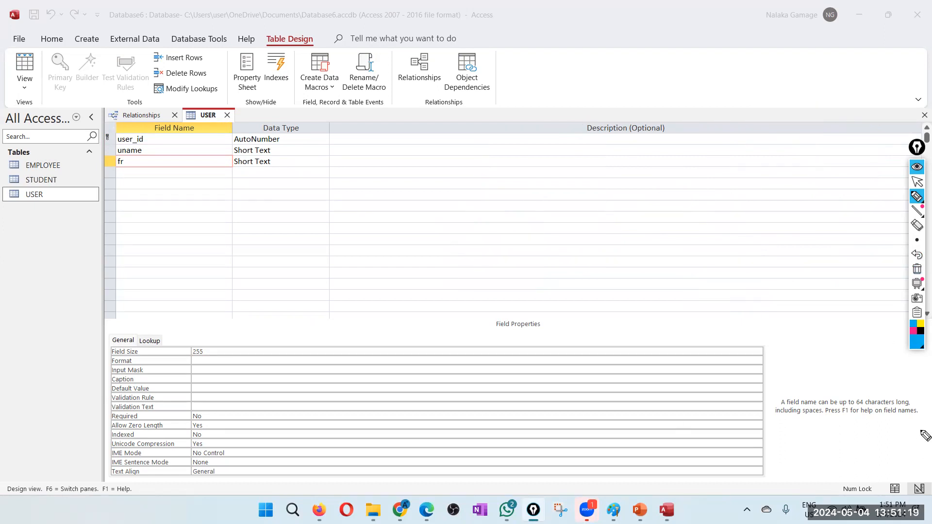
click(917, 181)
Delete the unfinished fr field from the USER table and save the table design
click(143, 166)
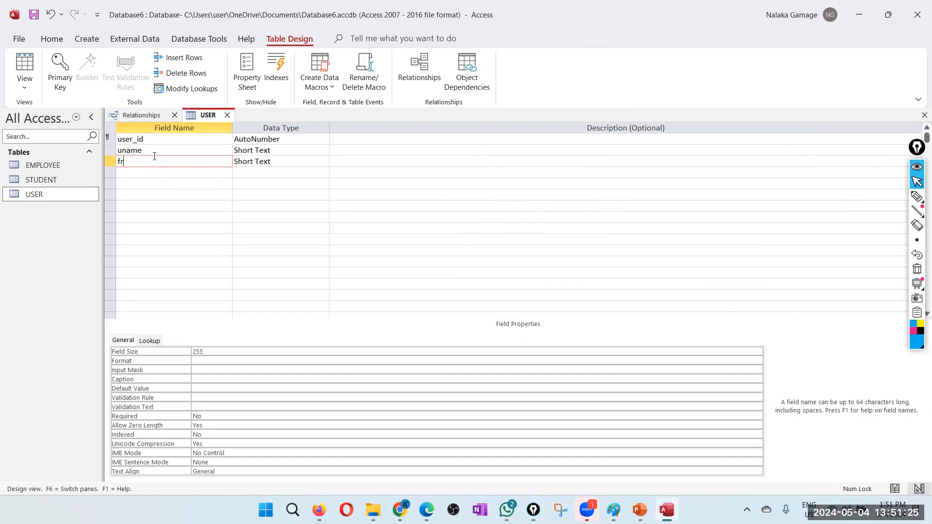
click(110, 162)
right_click(110, 163)
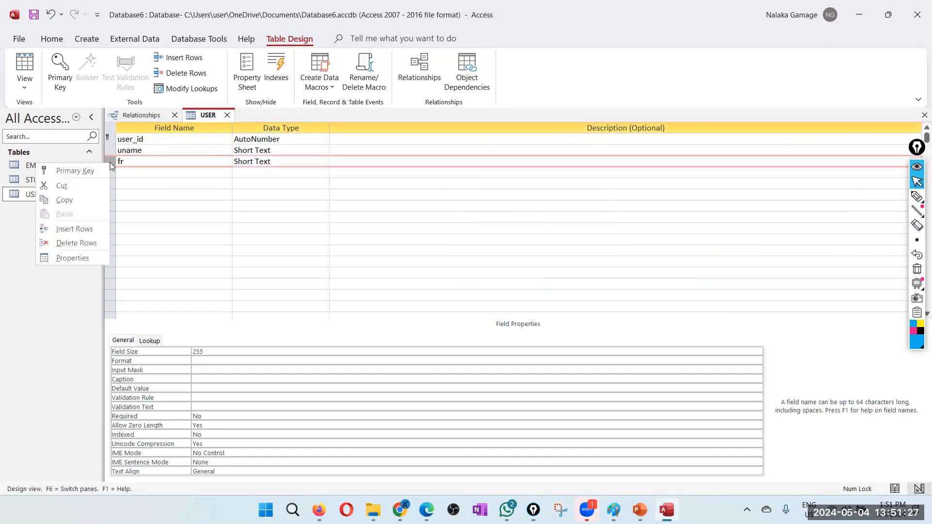
click(73, 243)
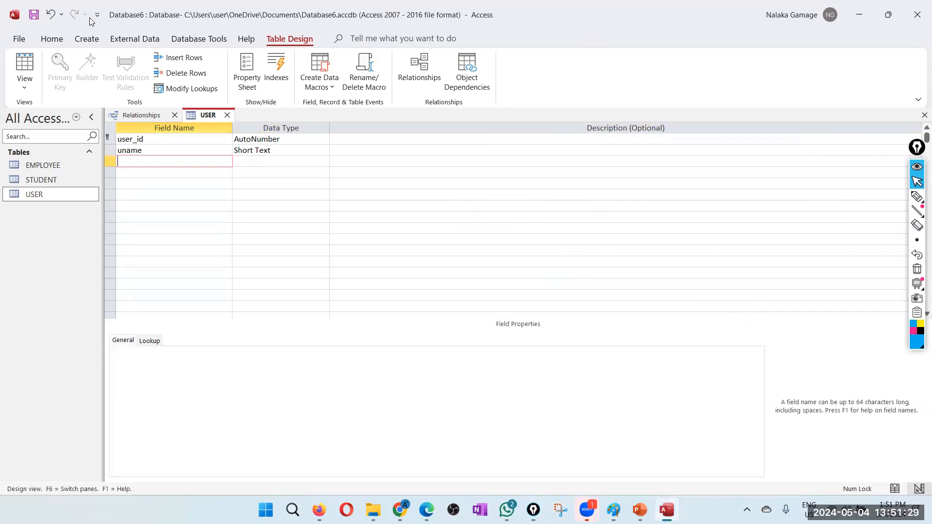
click(35, 16)
Close the USER table and the Relationships window, saving the changes to the relationships layout
click(227, 115)
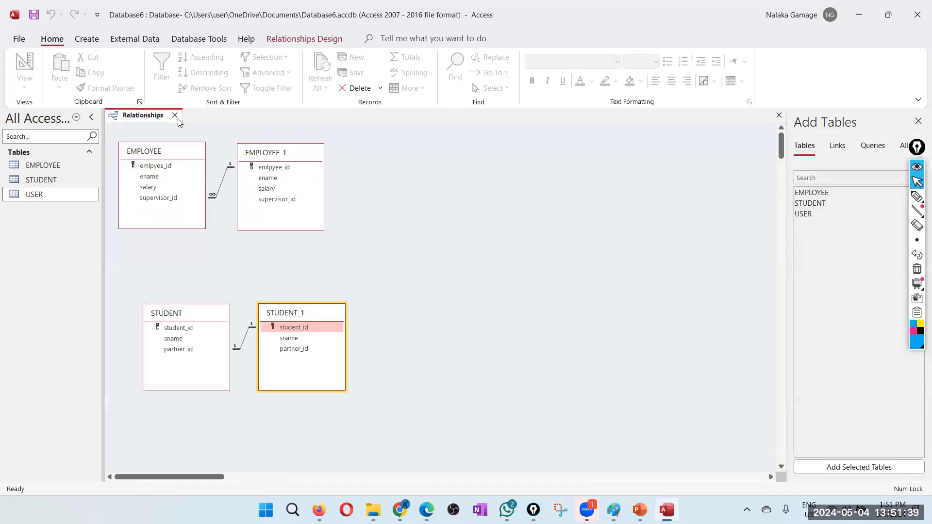
click(176, 118)
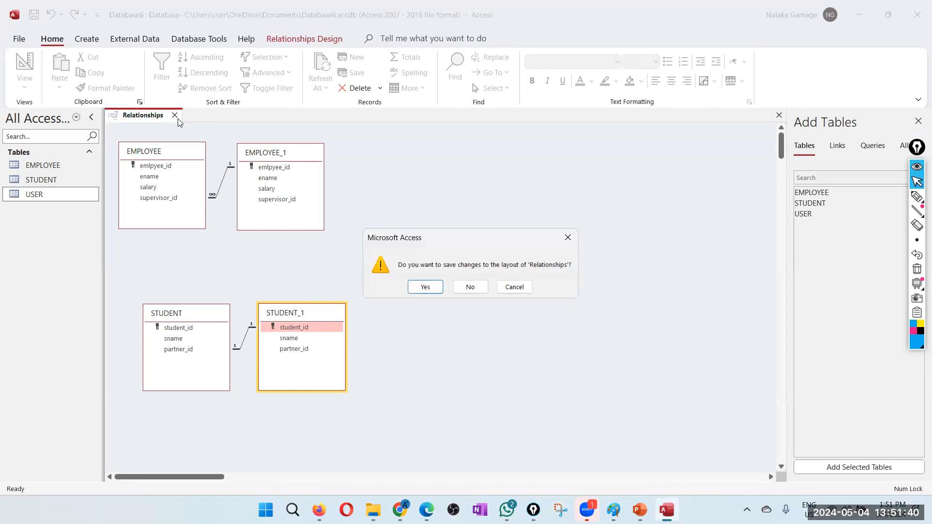
click(425, 287)
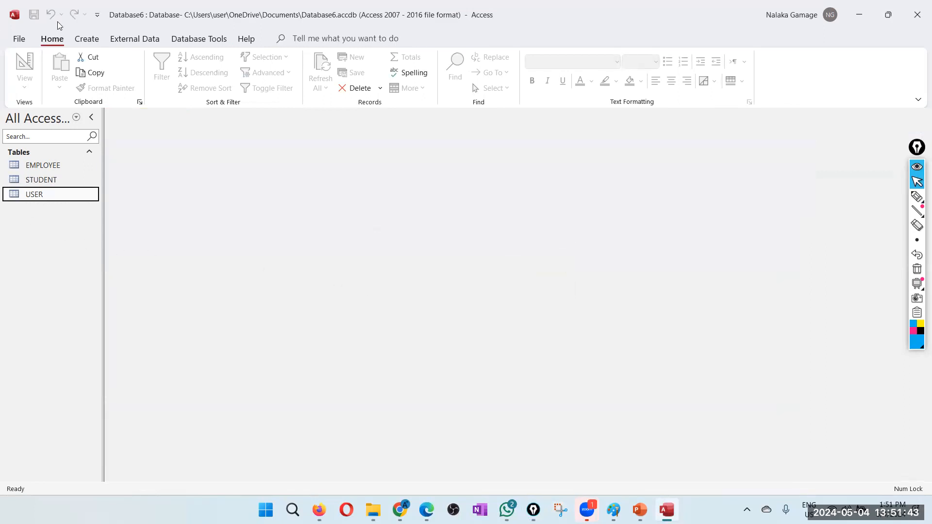
Create a new table saved as FRIENDSHIP and open it in Design View
click(87, 39)
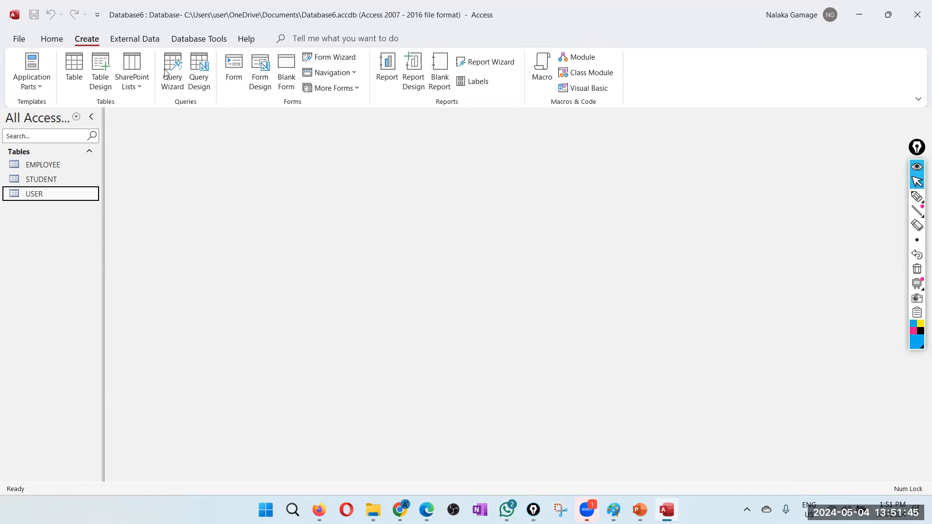
click(74, 68)
click(34, 14)
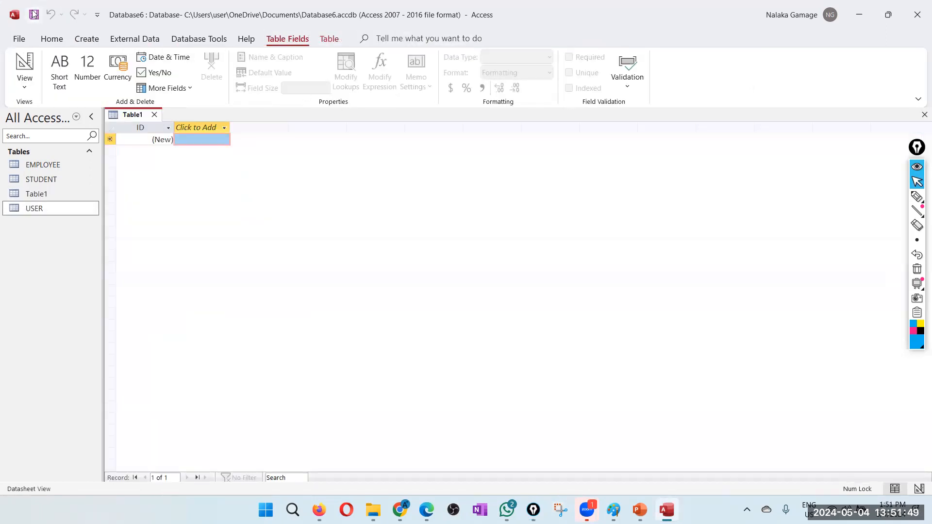
text(FRIENDSHIP)
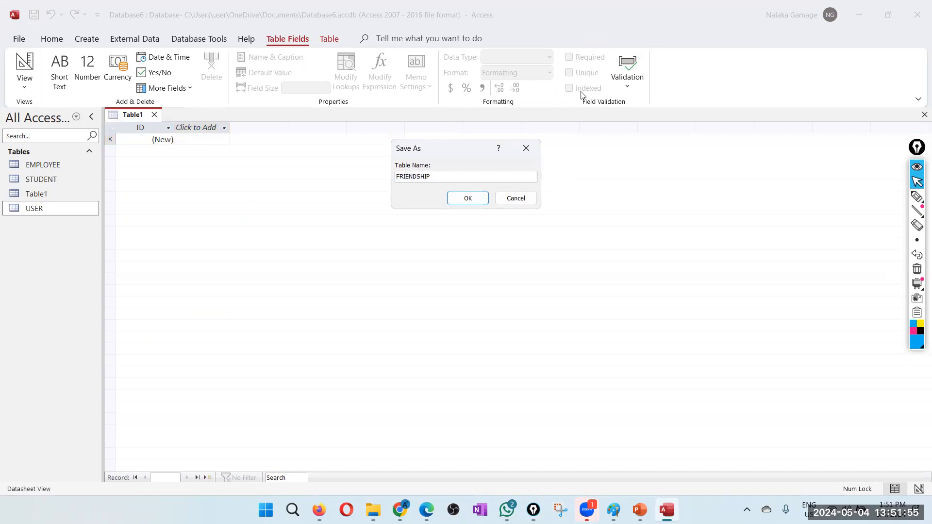
click(476, 200)
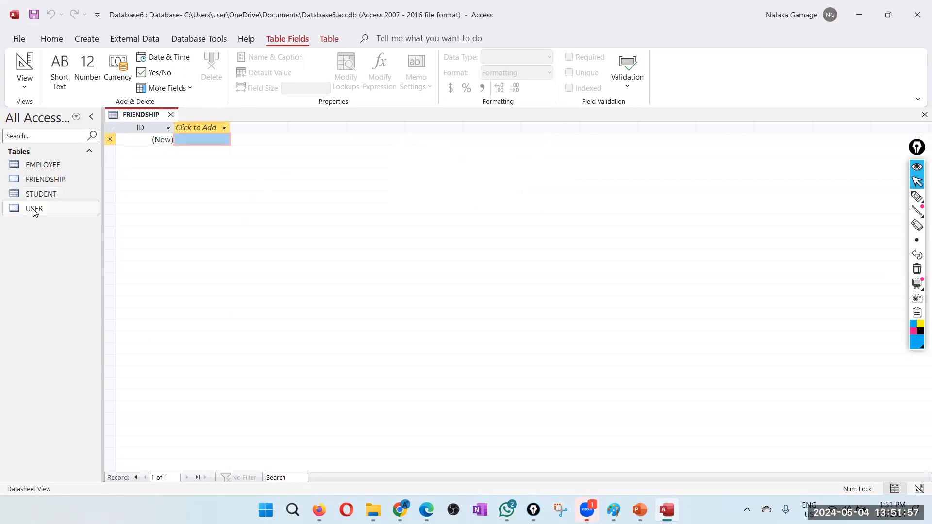
right_click(48, 177)
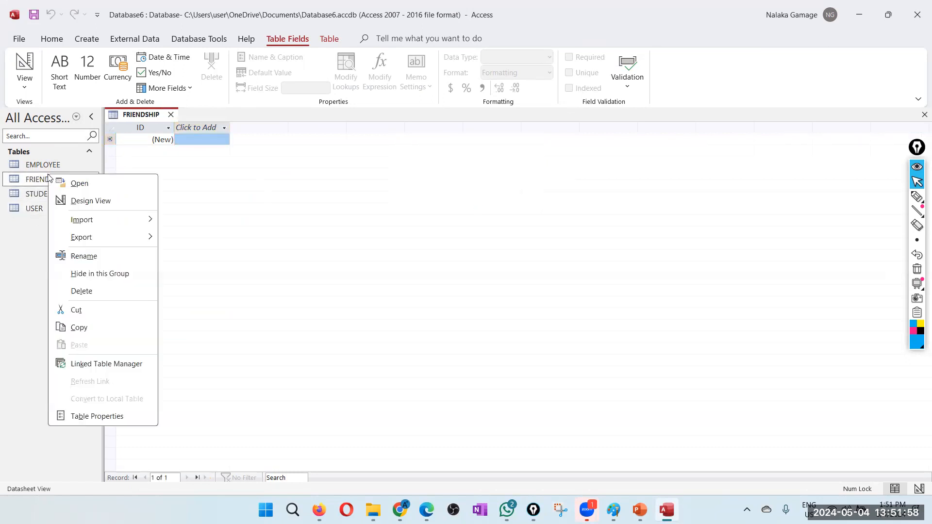
click(111, 201)
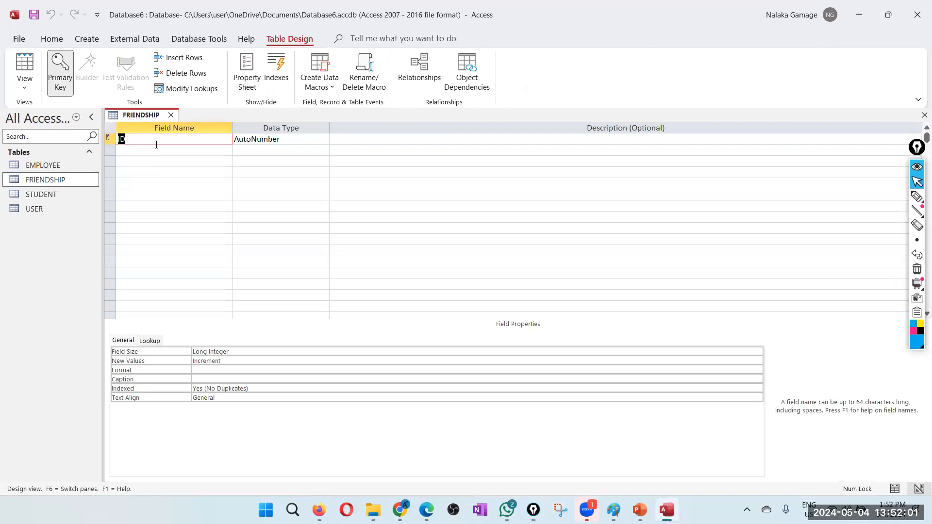
click(918, 224)
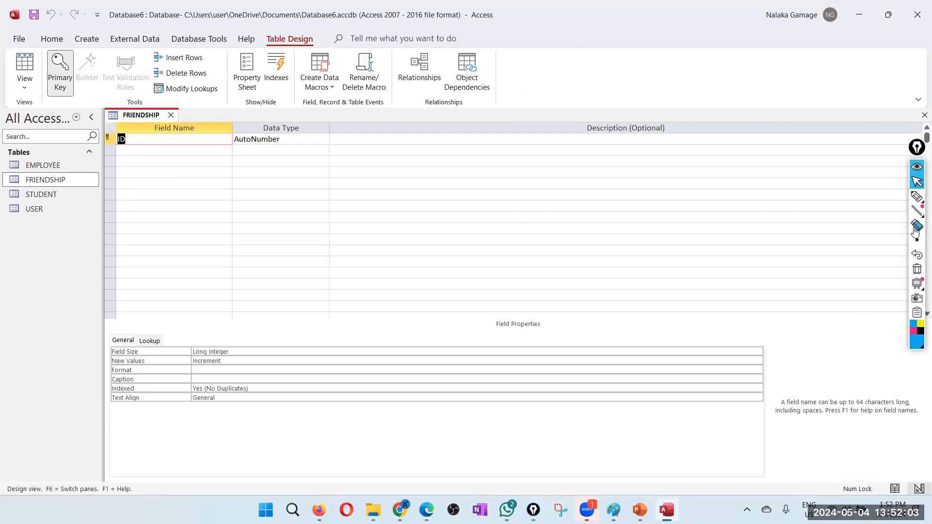
click(918, 197)
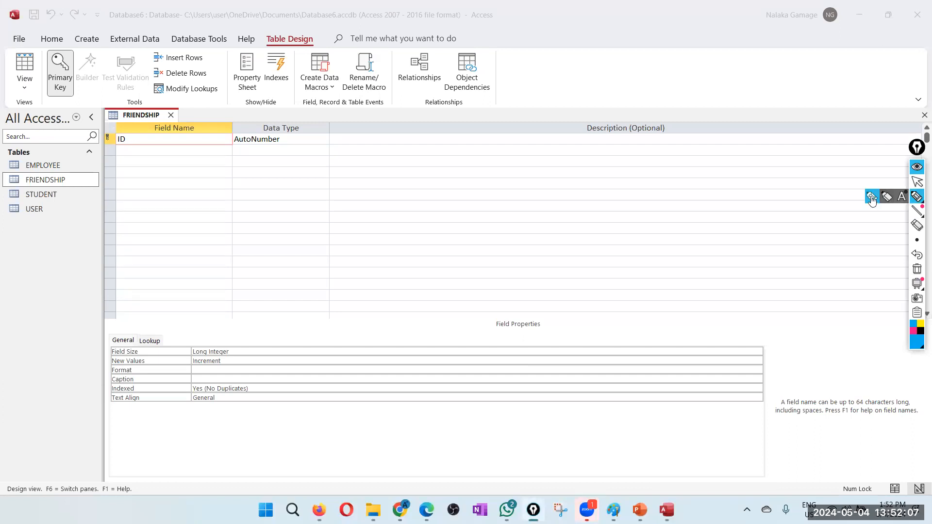
click(917, 182)
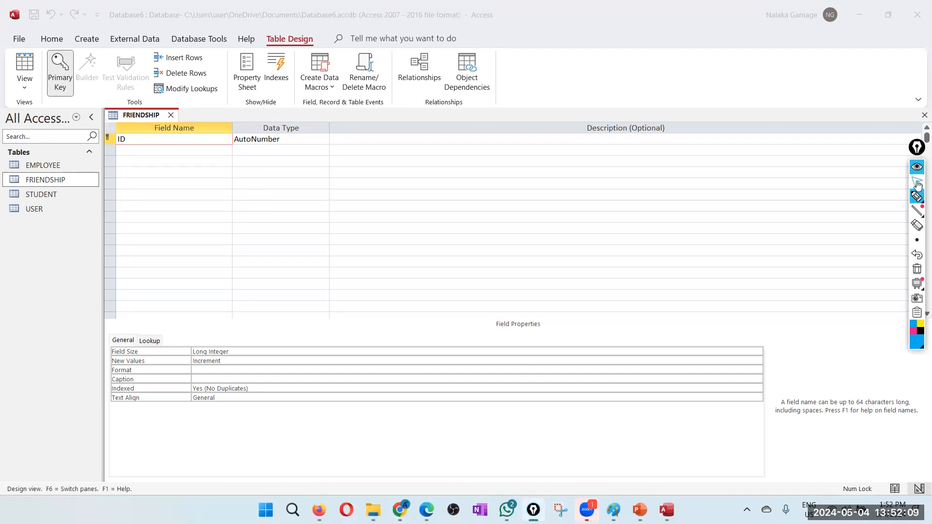
Rename the ID field of the FRIENDSHIP table to friend1_id
click(136, 140)
double_click(136, 140)
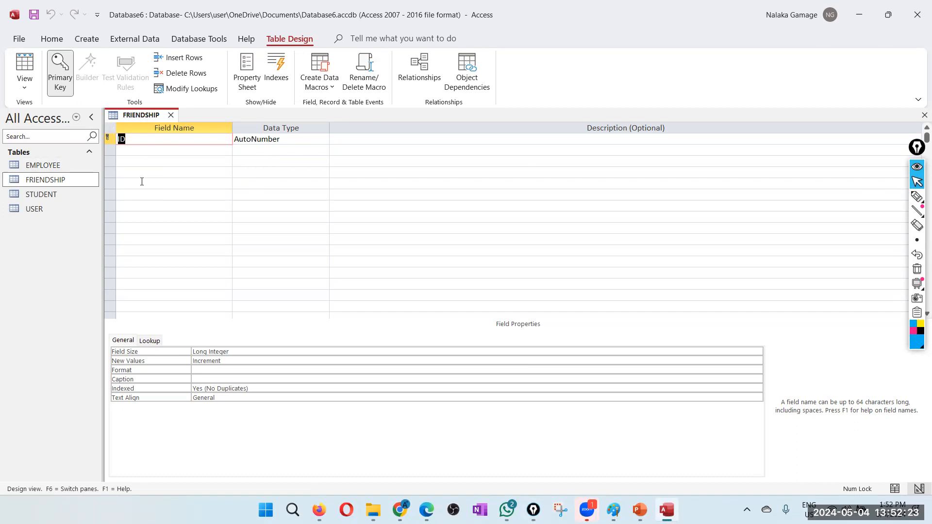
text(d)
key(BackSpace)
text(friend1_id)
key(Tab)
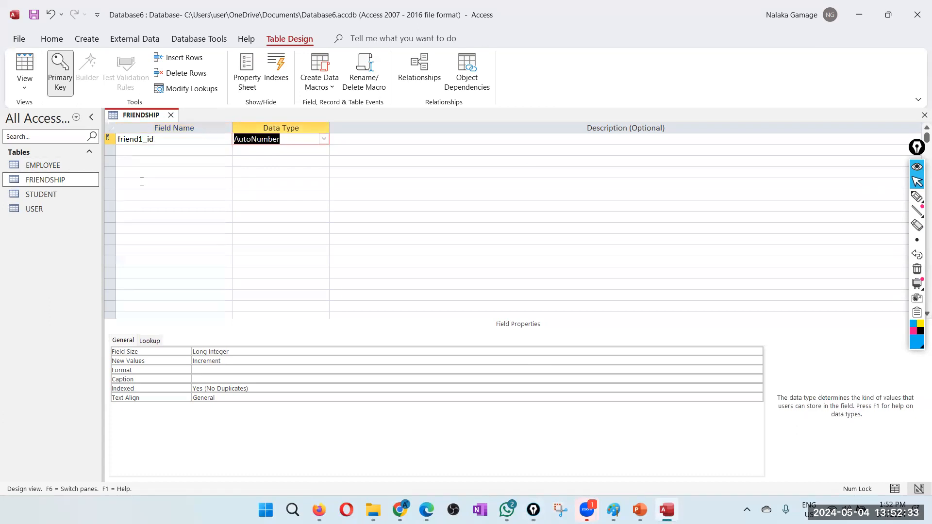
Add a second field named friend2_id to the FRIENDSHIP table
key(Tab)
key(Tab)
text(f)
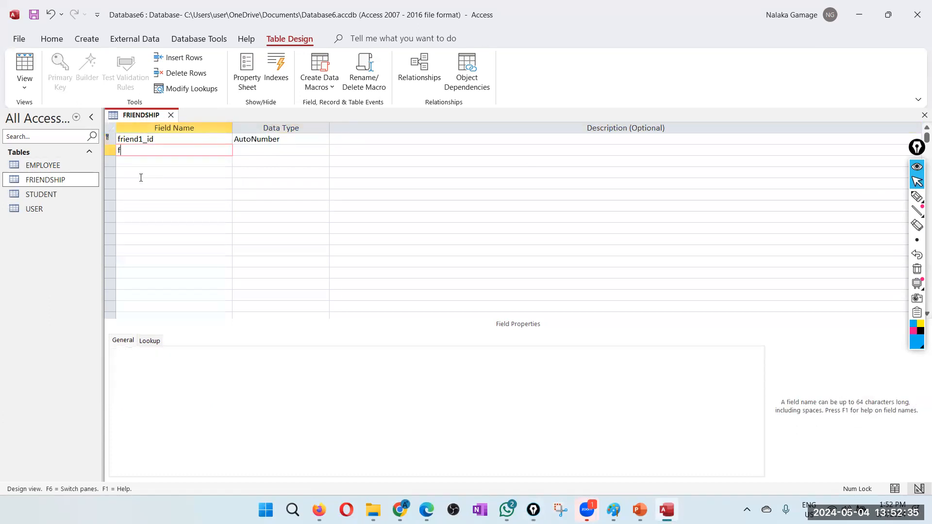
text(riend2_)
key(BackSpace)
key(BackSpace)
key(BackSpace)
text(2_id)
key(Tab)
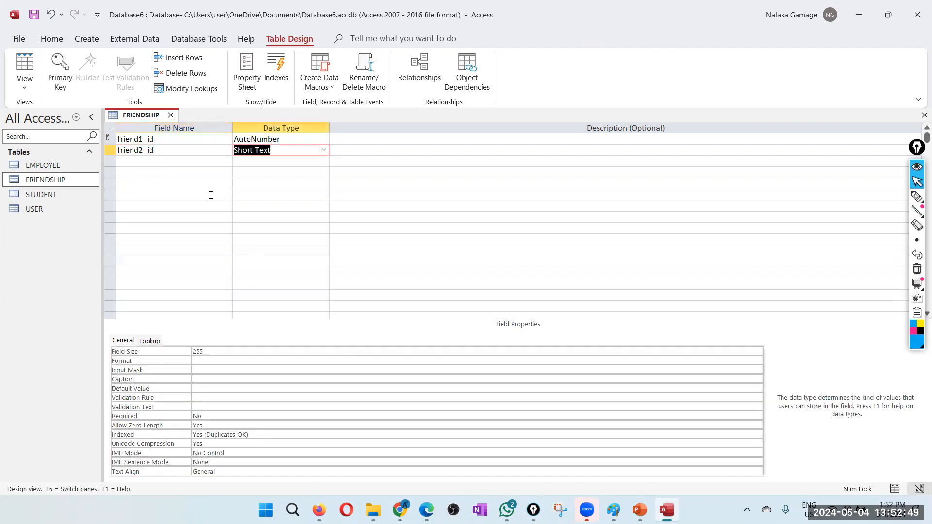
Set the data type of both friend1_id and friend2_id to Number
click(311, 140)
click(324, 140)
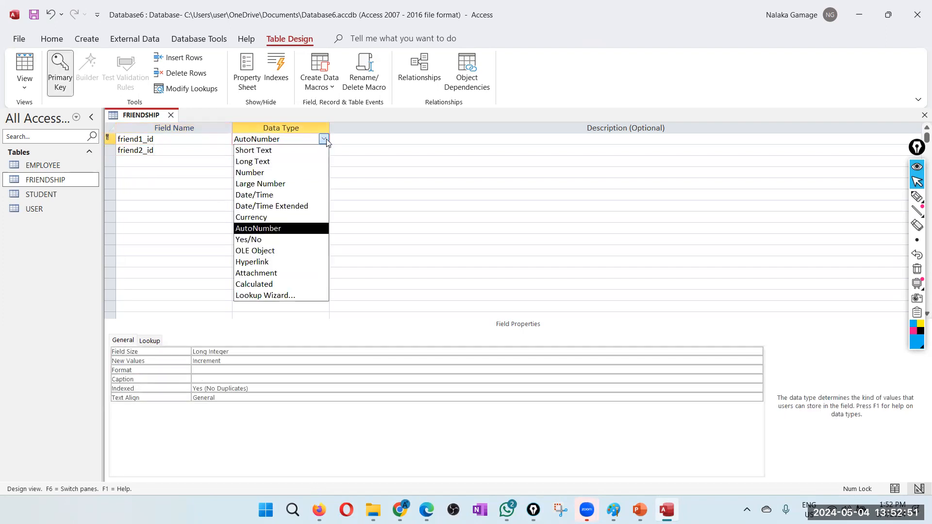
click(315, 172)
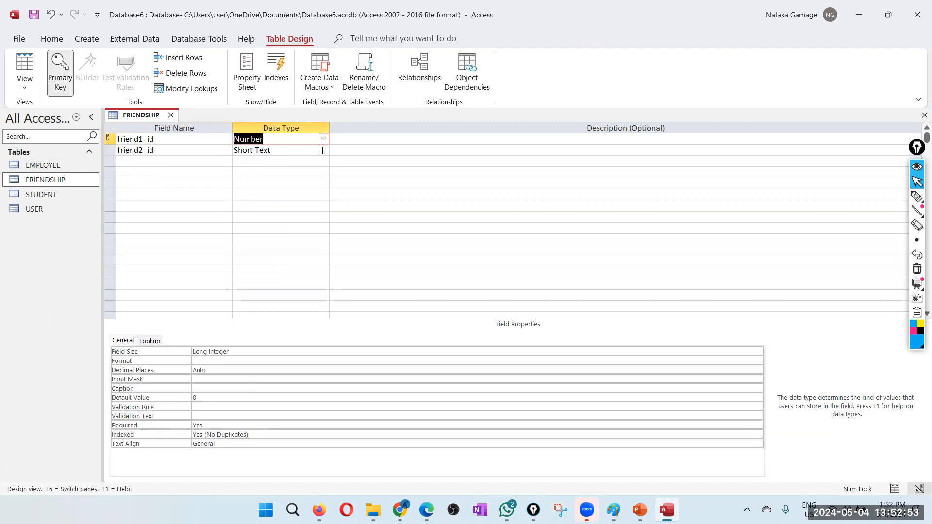
click(323, 151)
click(324, 152)
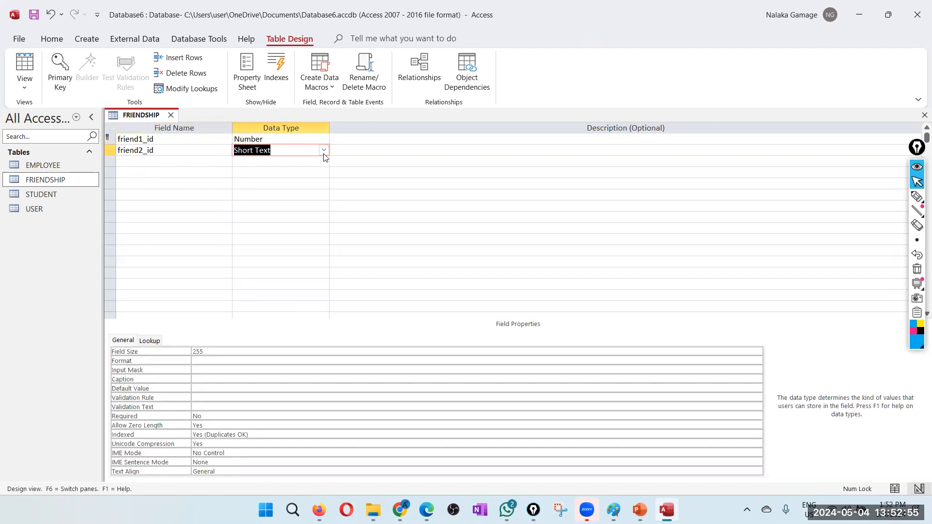
click(324, 152)
click(250, 183)
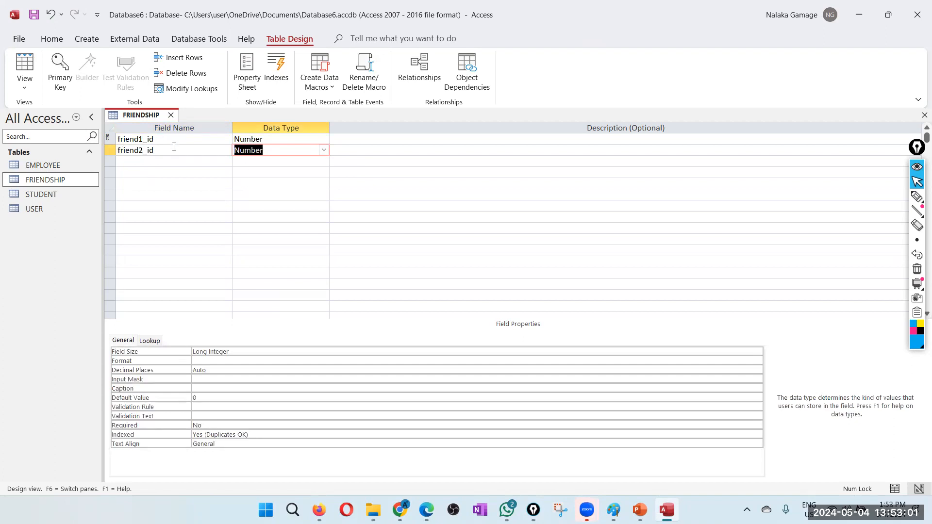
Add a third field named date_of_friendship with the Date/Time data type to the FRIENDSHIP table
click(186, 168)
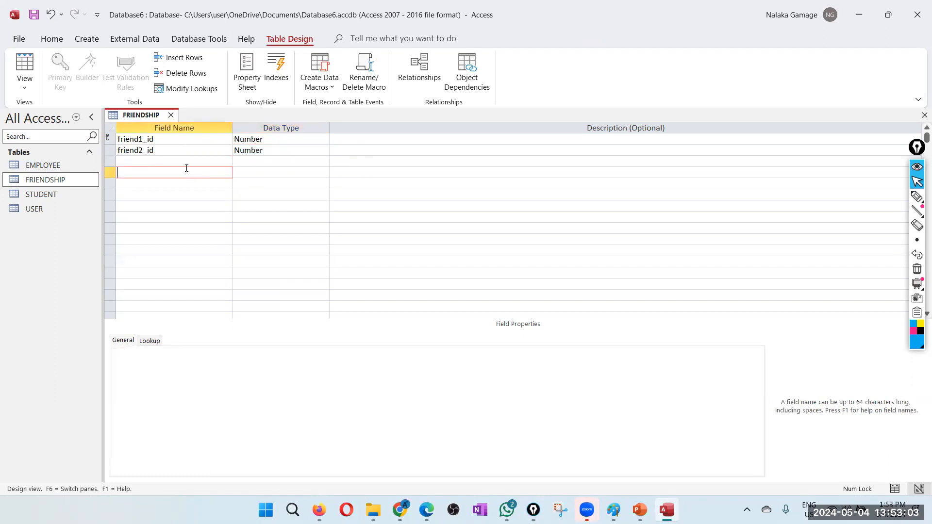
click(162, 164)
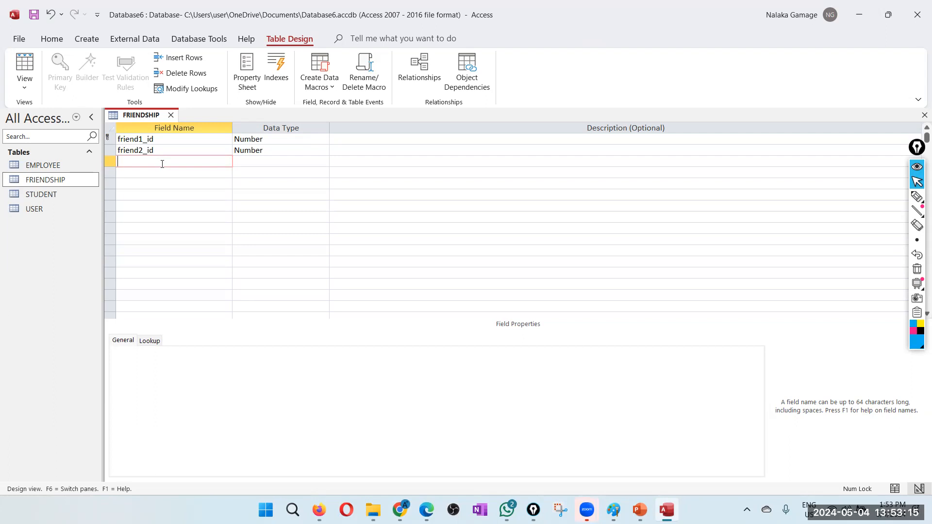
text(date_of_friendship)
click(244, 164)
click(323, 161)
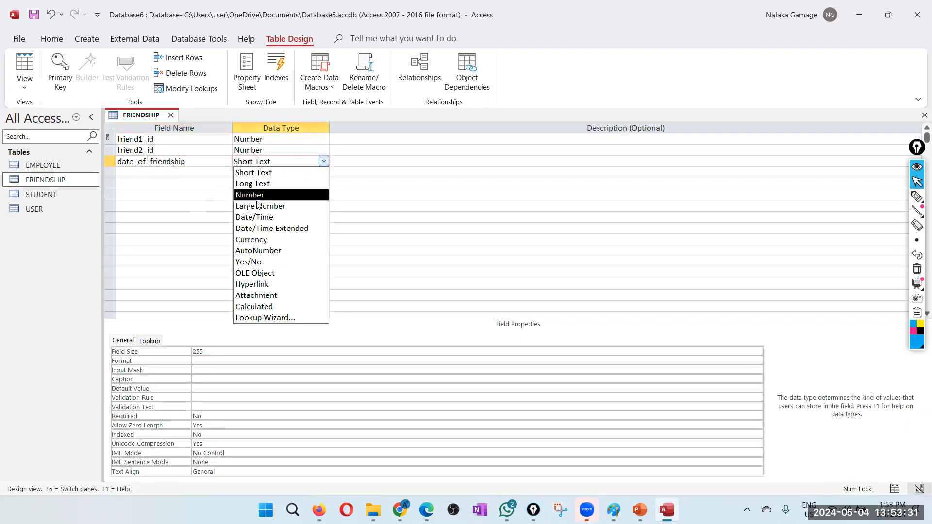
click(257, 217)
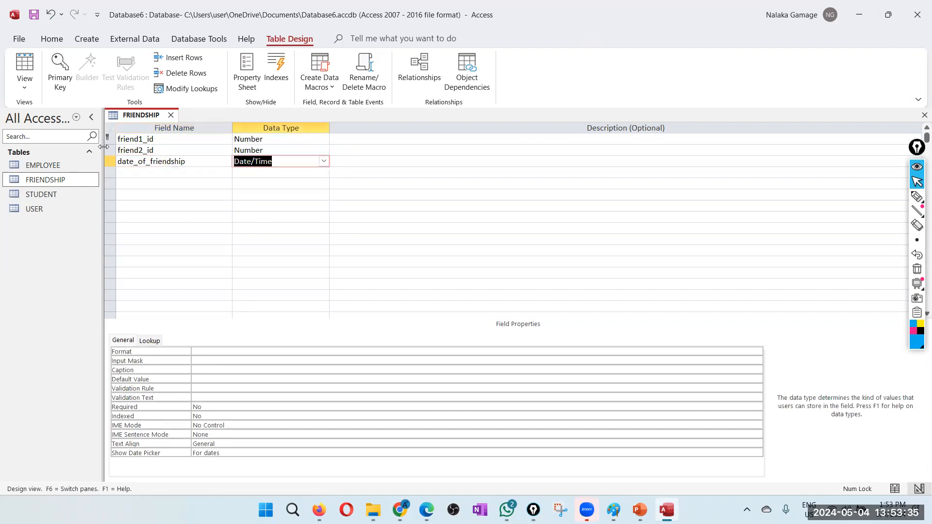
Make friend1_id and friend2_id the composite primary key of the FRIENDSHIP table, and close the table with its design changes saved
drag(107, 139, 106, 150)
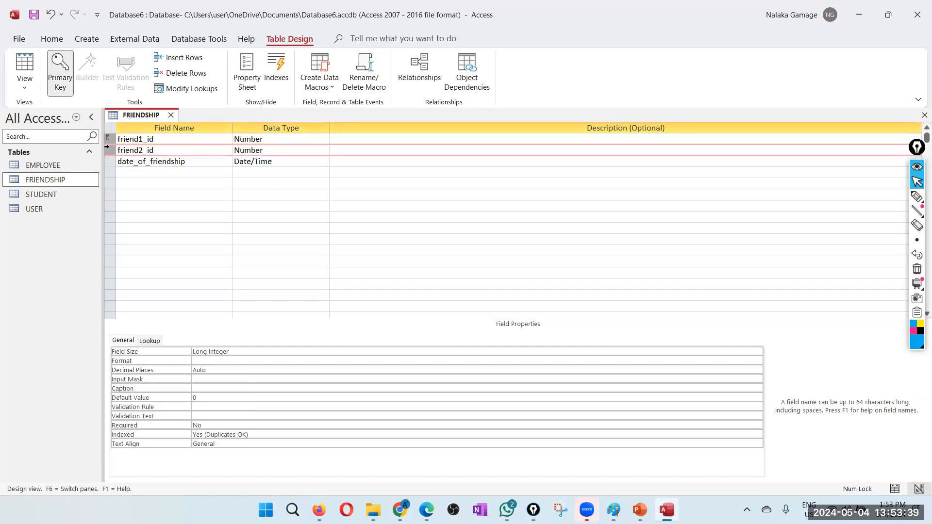
right_click(106, 147)
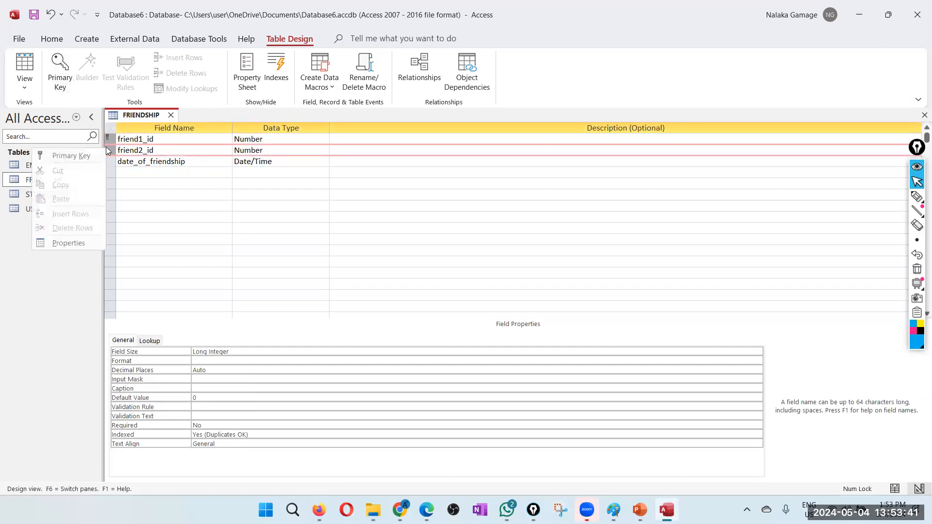
click(94, 150)
click(334, 229)
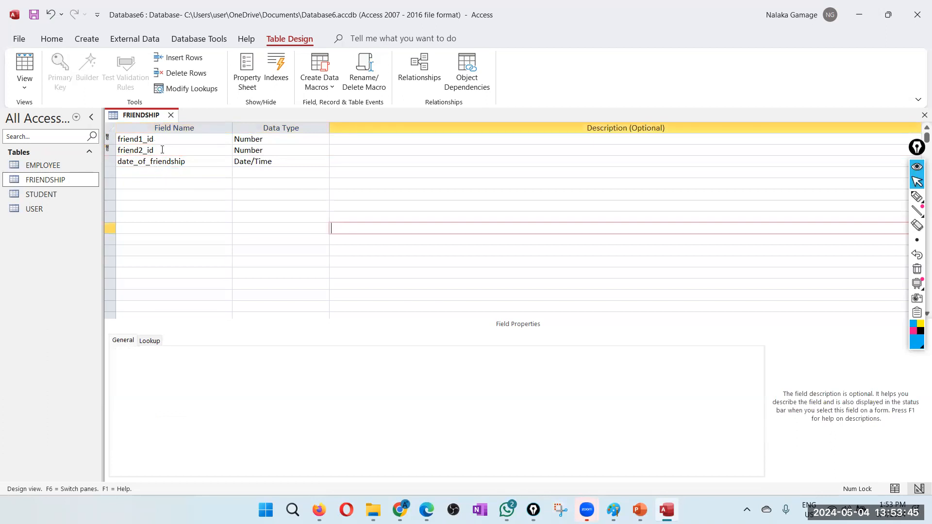
click(171, 115)
click(428, 287)
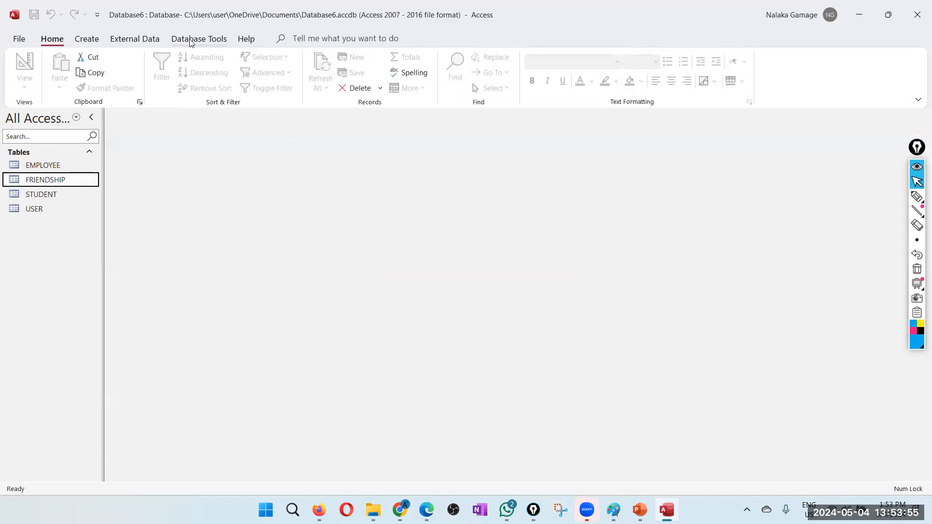
Add the USER and FRIENDSHIP tables side by side to the Relationships diagram, in the free area beside the EMPLOYEE tables
click(195, 39)
click(172, 69)
drag(803, 224, 437, 193)
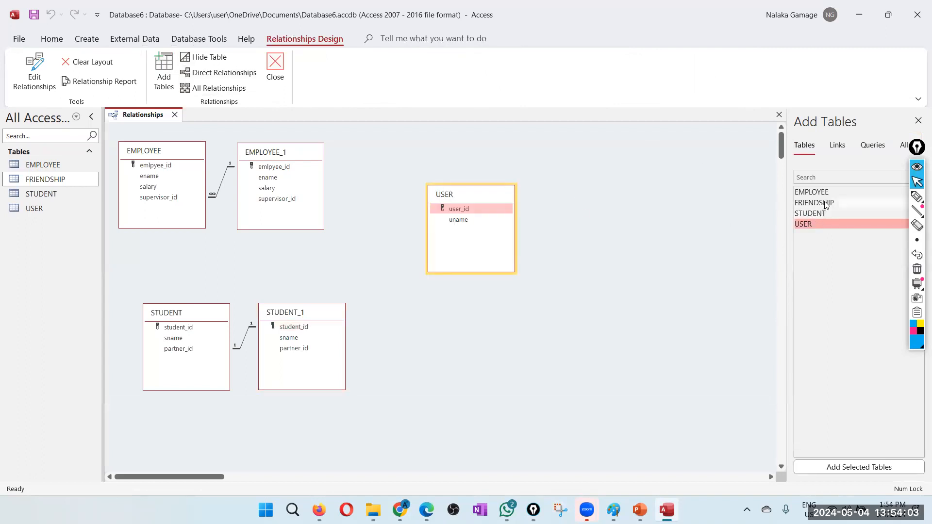
drag(827, 204, 641, 191)
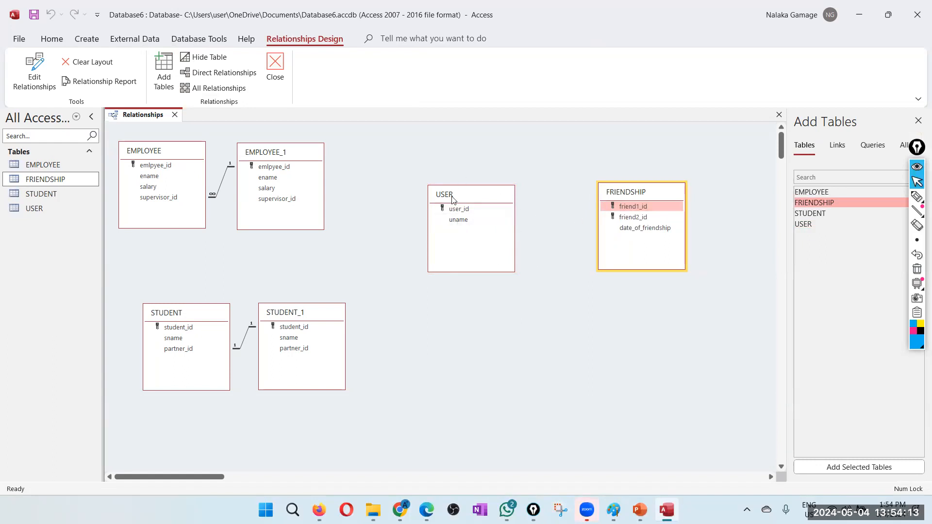
Create a relationship from user_id in USER to friend1_id in FRIENDSHIP with referential integrity enforced
drag(465, 212, 633, 207)
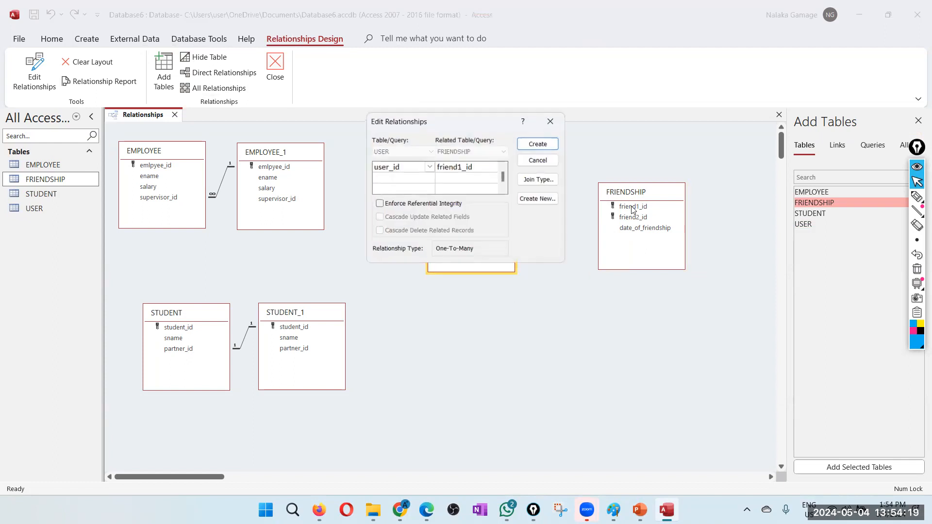
click(414, 203)
click(539, 143)
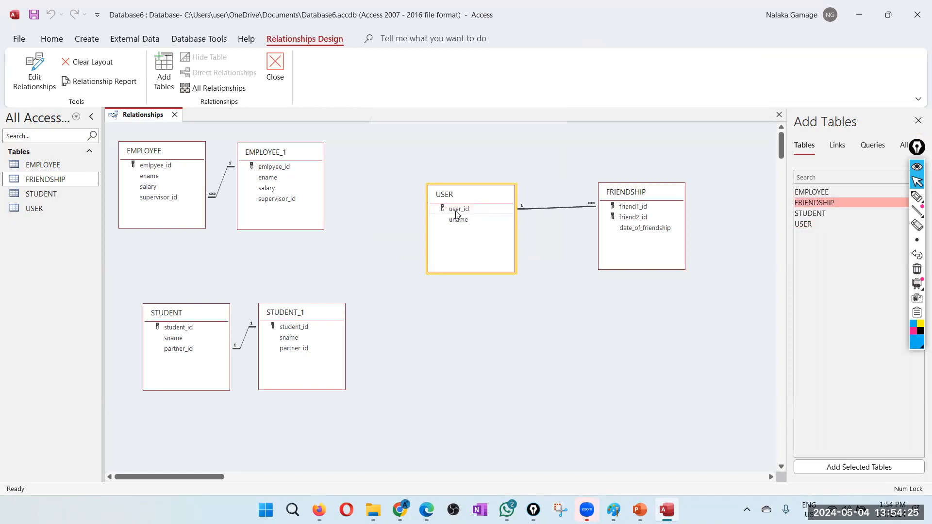
Start a second relationship from user_id in USER to friend2_id in FRIENDSHIP
drag(459, 210, 628, 221)
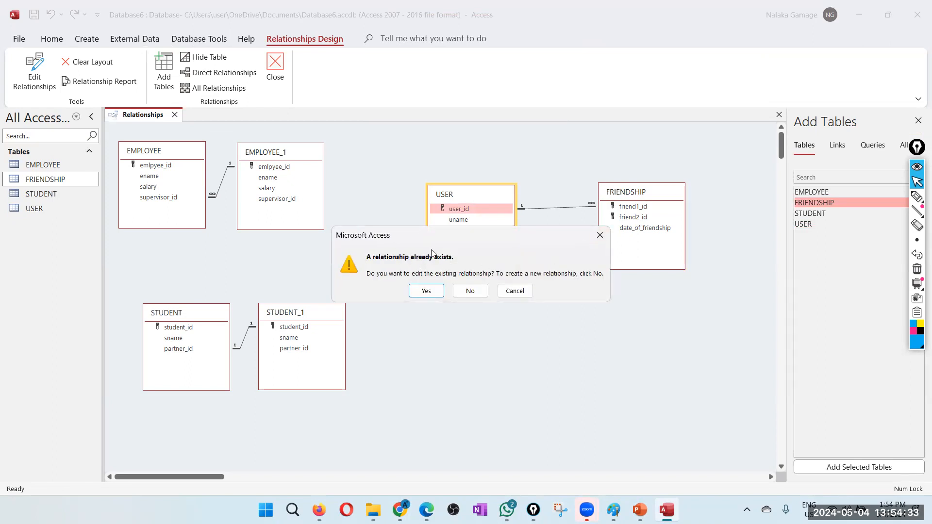
Add a second copy of the USER table to the diagram and line up USER, FRIENDSHIP and the copy in a row
click(601, 235)
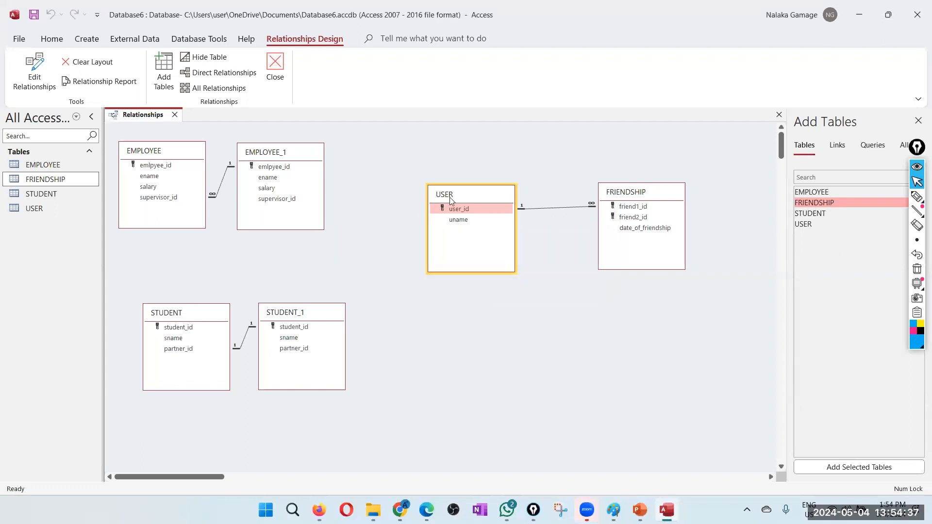
drag(803, 227, 722, 321)
drag(636, 196, 597, 199)
drag(497, 199, 463, 203)
drag(610, 196, 567, 196)
drag(739, 313, 683, 203)
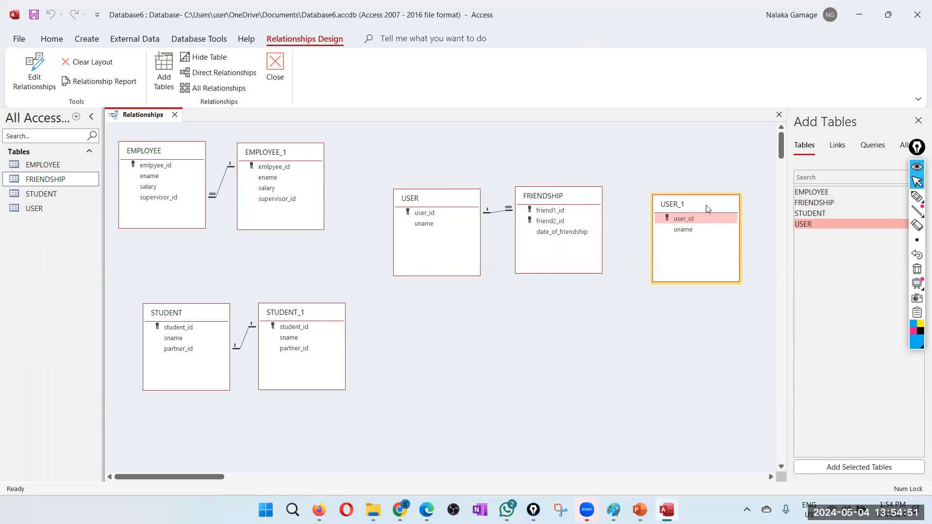
drag(707, 209, 701, 199)
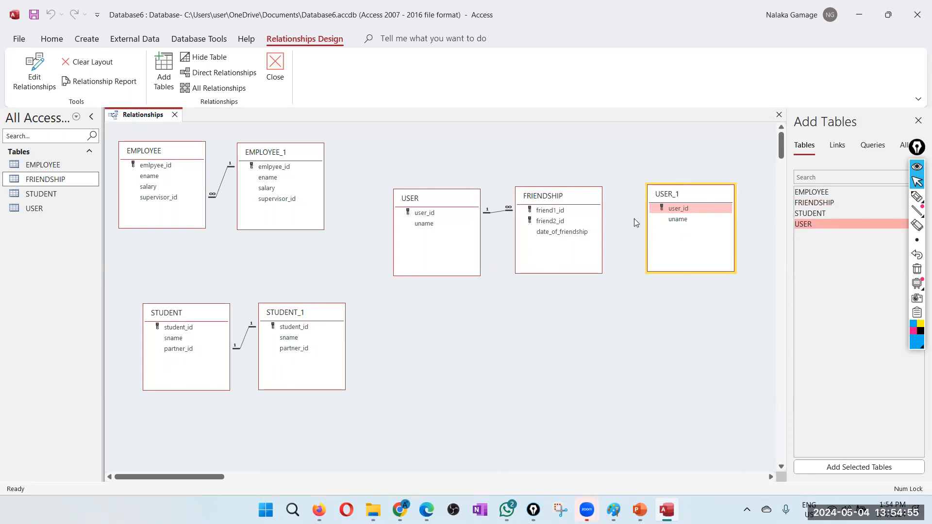
Create a relationship from the USER copy's user_id to FRIENDSHIP's friend2_id with referential integrity enforced
drag(565, 224, 548, 224)
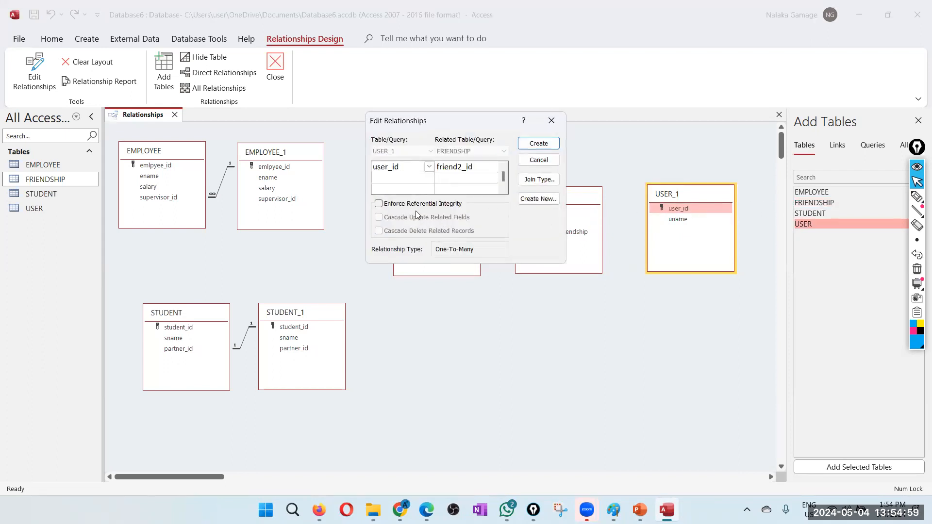
click(411, 204)
click(539, 143)
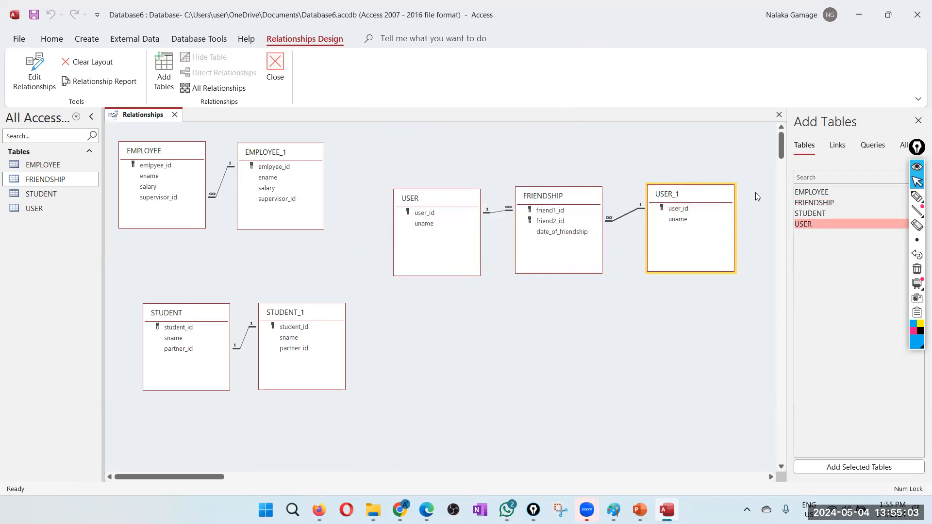
Shift the USER copy slightly away from FRIENDSHIP and close the relationships diagram, saving its layout
click(697, 195)
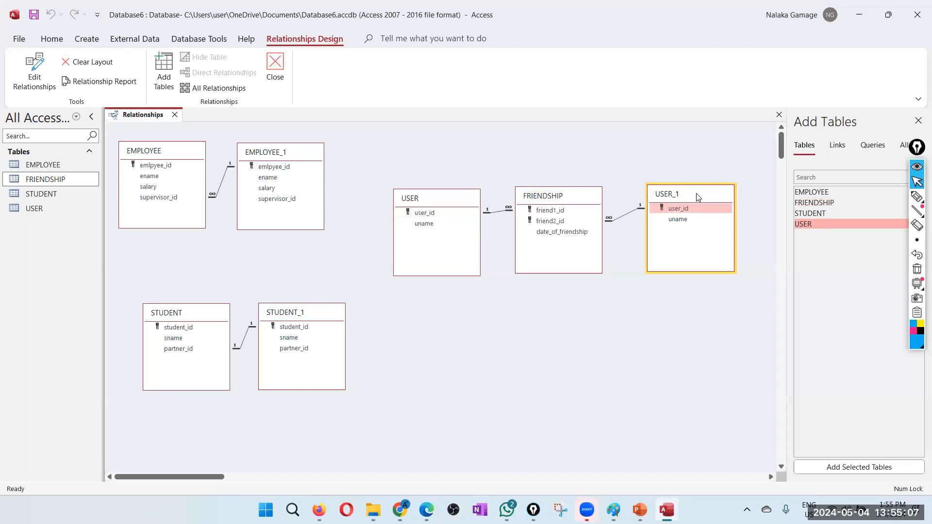
drag(697, 196, 711, 200)
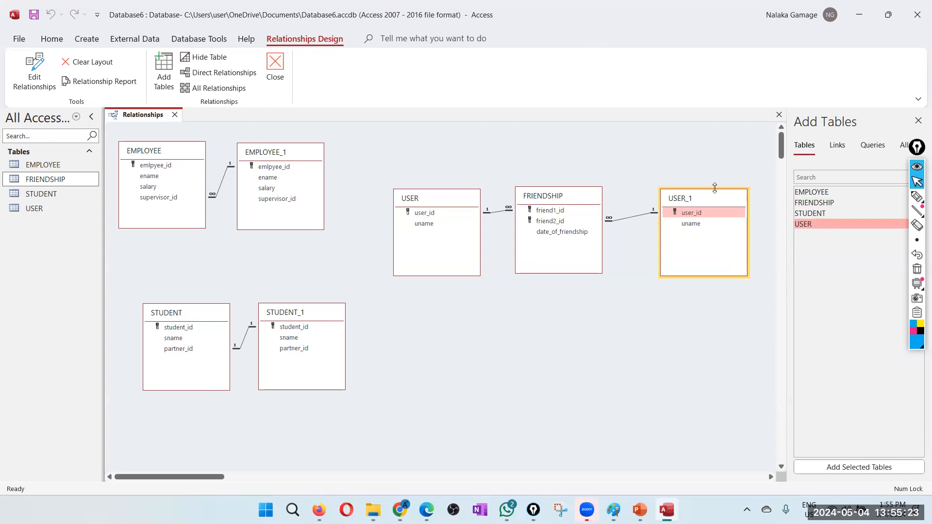
click(917, 122)
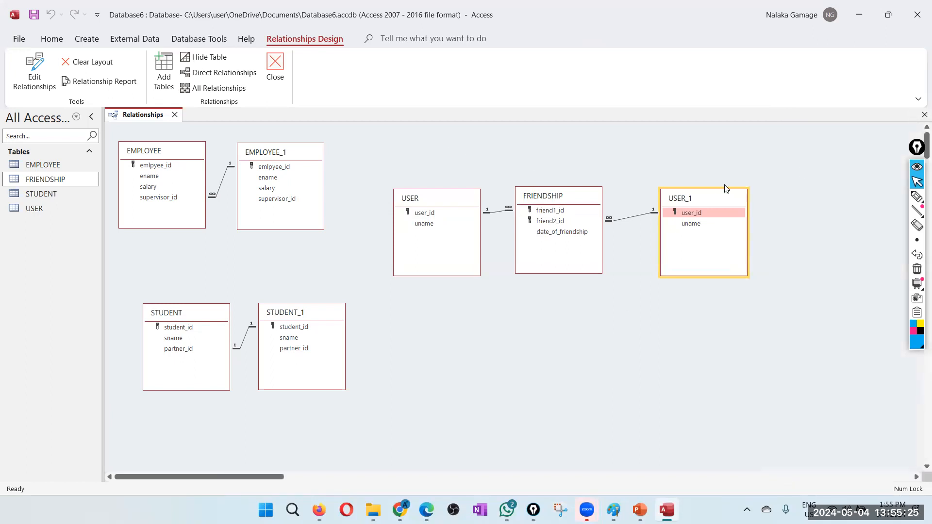
click(918, 99)
click(275, 72)
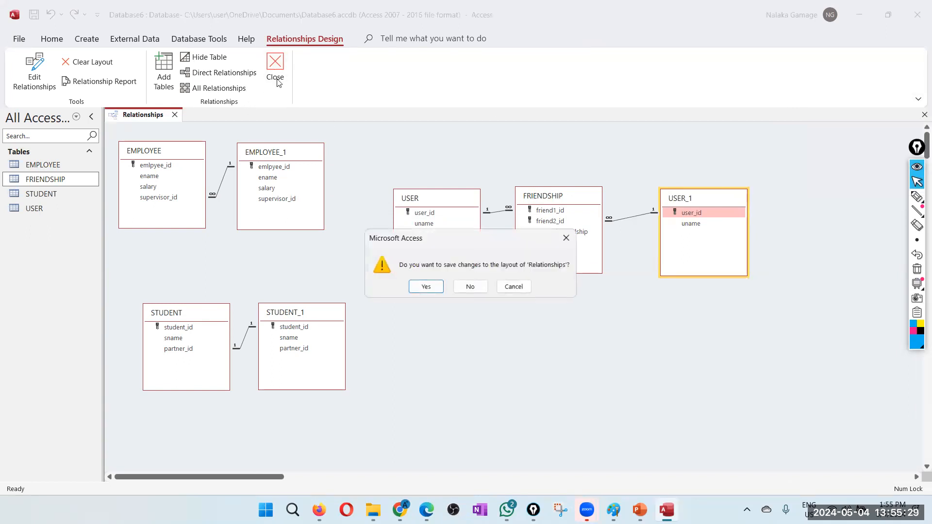
click(425, 287)
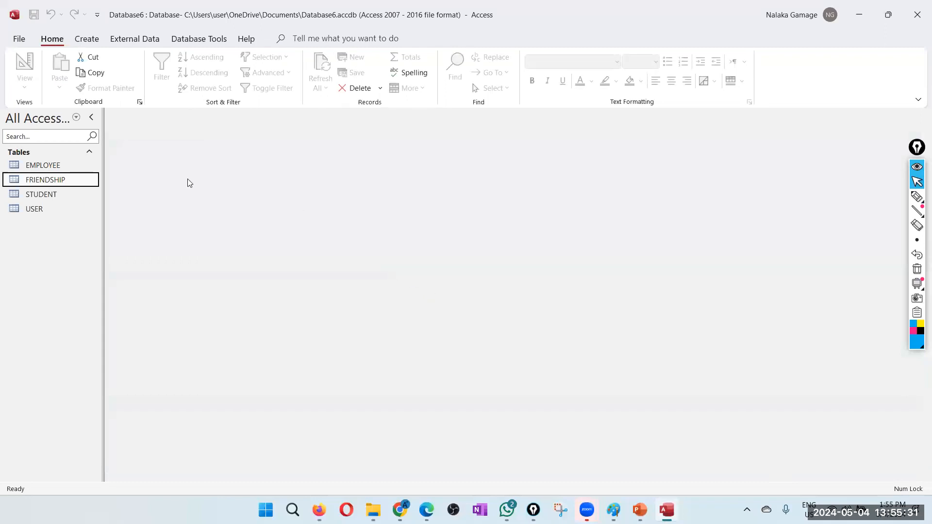
Open the USER table in datasheet view and enter sample first names as uname for three new records
click(35, 209)
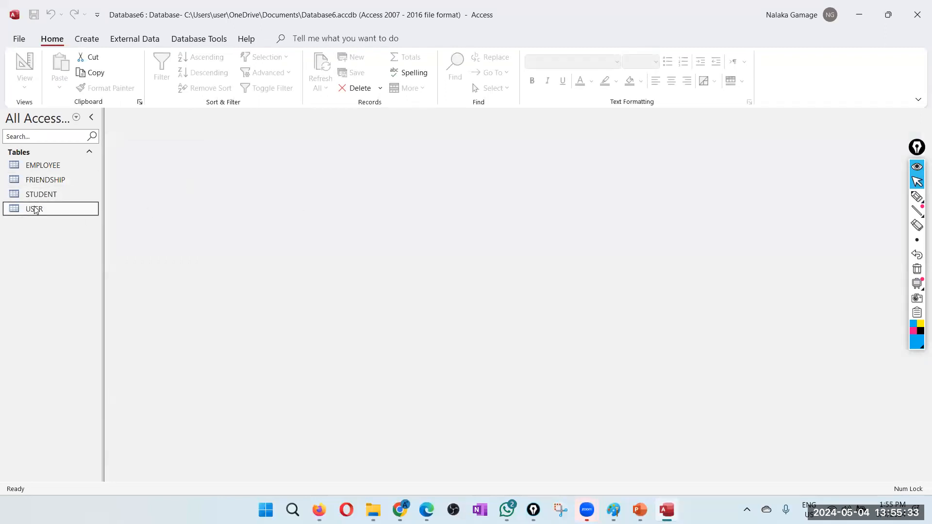
double_click(34, 210)
click(209, 140)
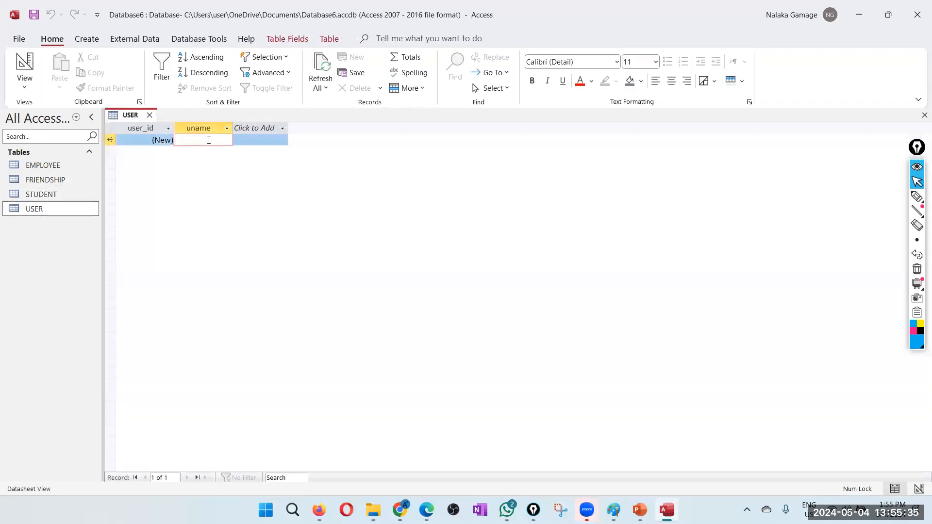
text(Ni)
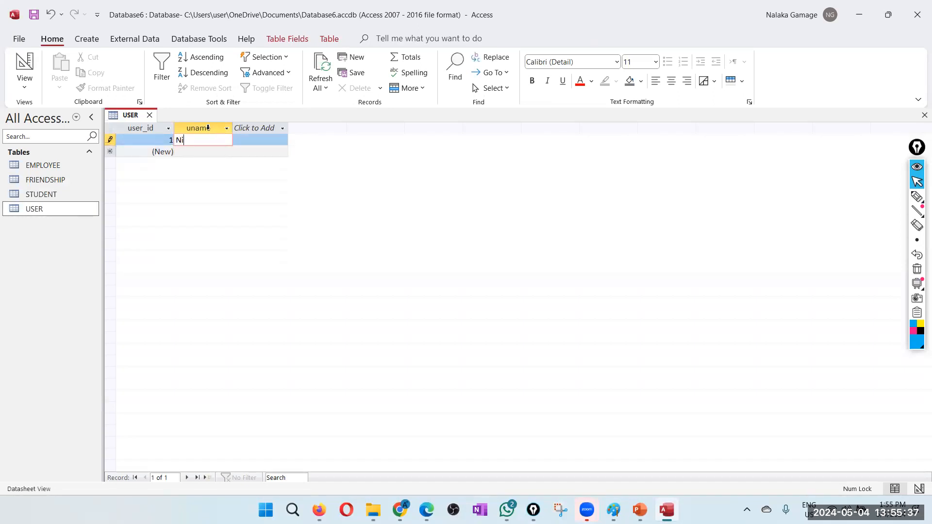
key(Tab)
key(Tab)
text(Amal)
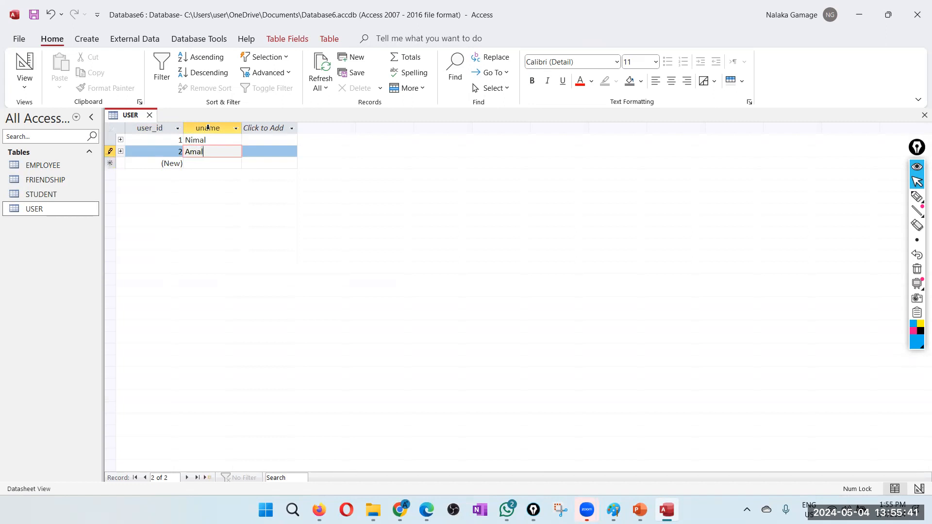
key(Tab)
key(Tab)
text(Kamal)
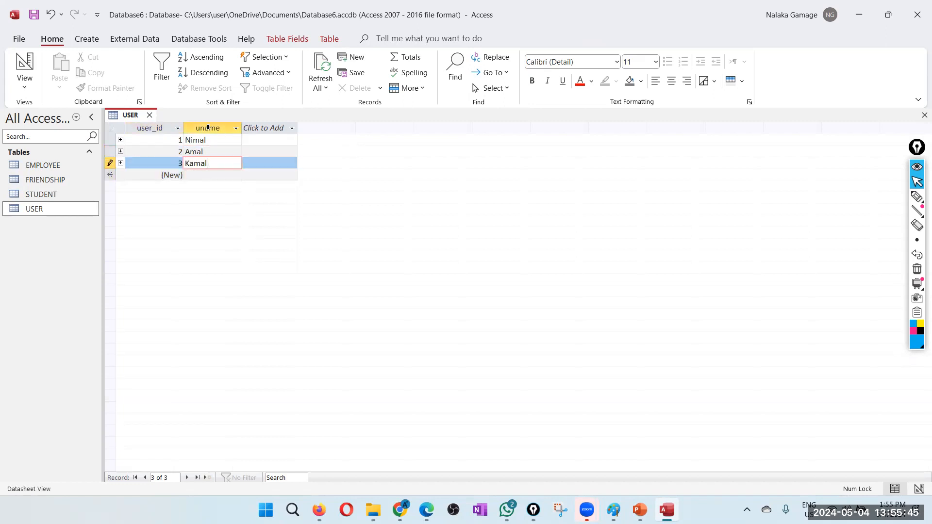
key(Tab)
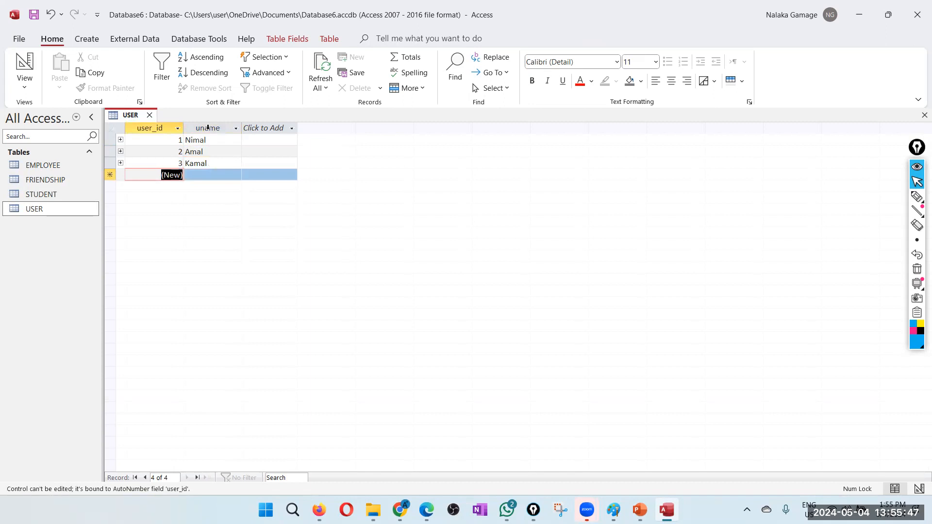
Add two more USER records, entering a sample first name as uname in each
click(211, 177)
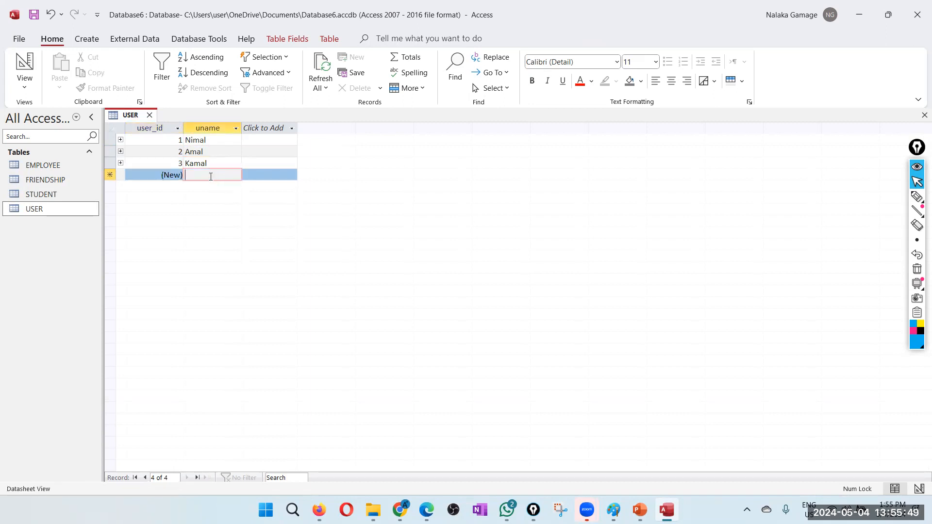
text(Wimal)
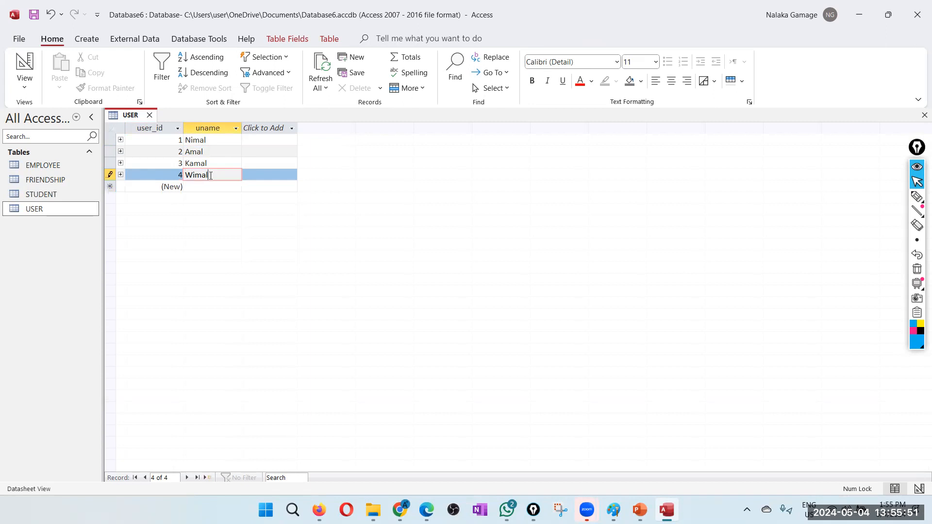
key(Tab)
key(Tab)
text(Chan)
key(BackSpace)
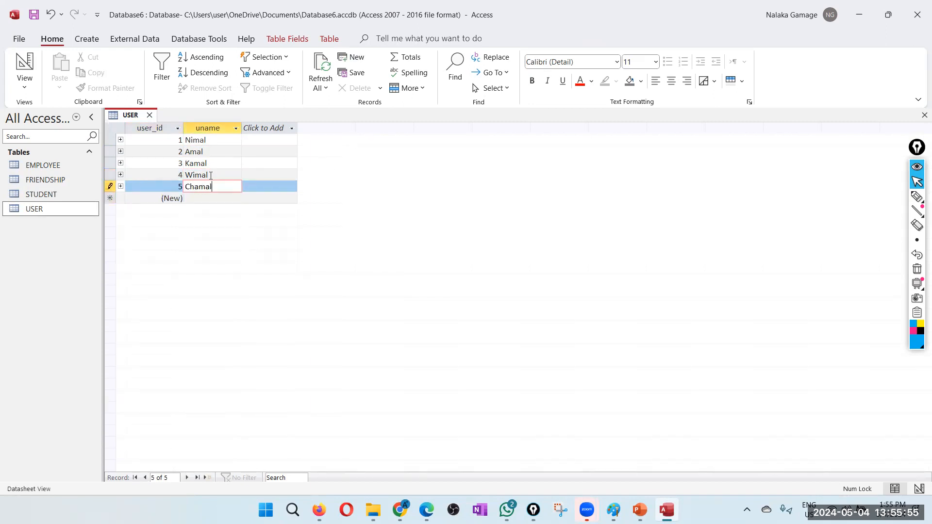
key(Tab)
key(Tab)
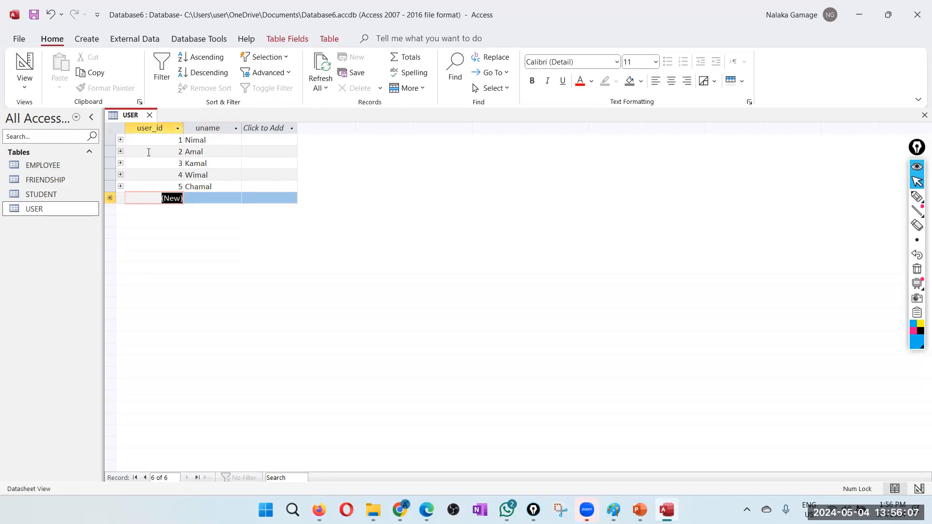
Open the FRIENDSHIP table and add two records linking friend1_id 1 with friend2_id 2 and 3
double_click(60, 180)
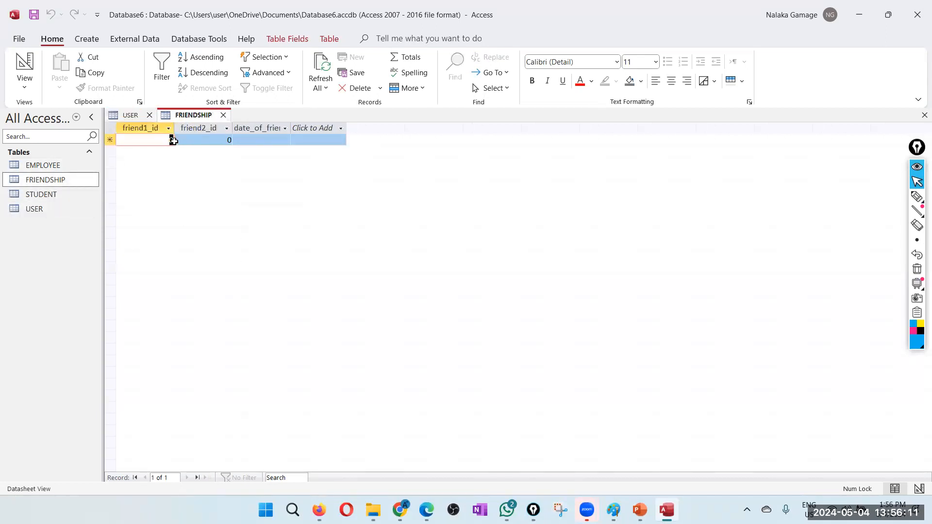
text(1)
text(2)
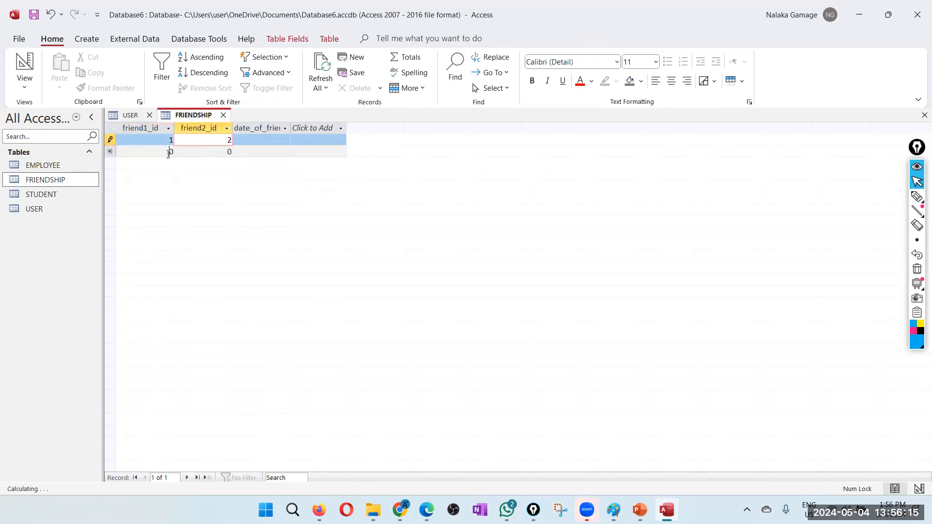
click(171, 151)
text(1)
key(Tab)
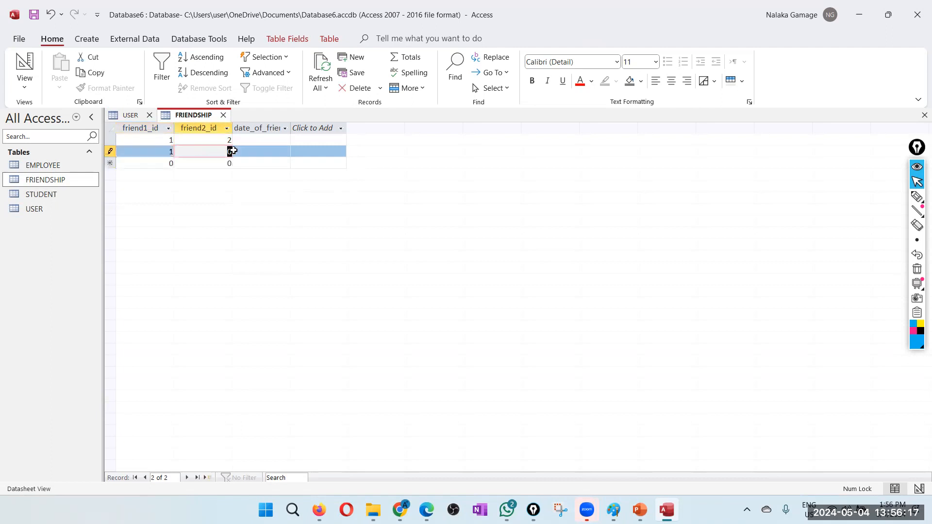
text(3)
Add two more FRIENDSHIP records linking friend1_id 2 with friend2_id 3 and 4
click(166, 163)
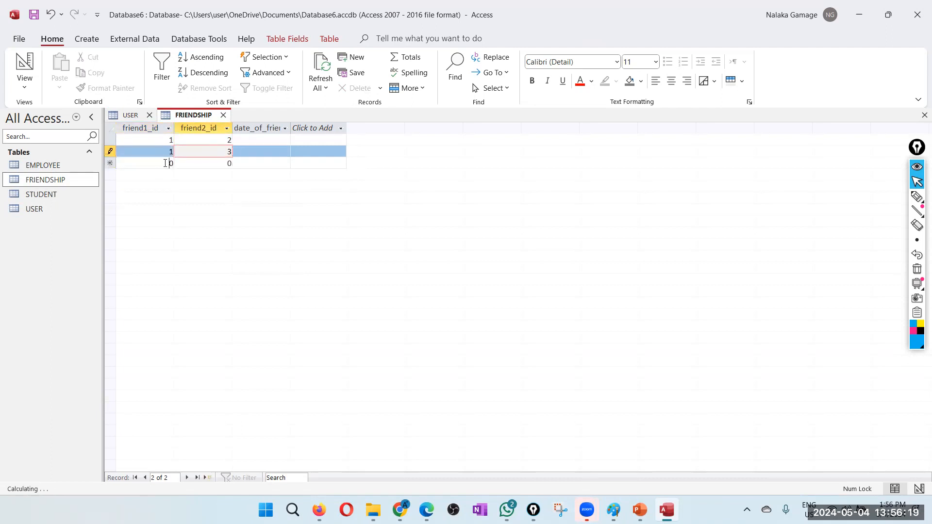
text(2)
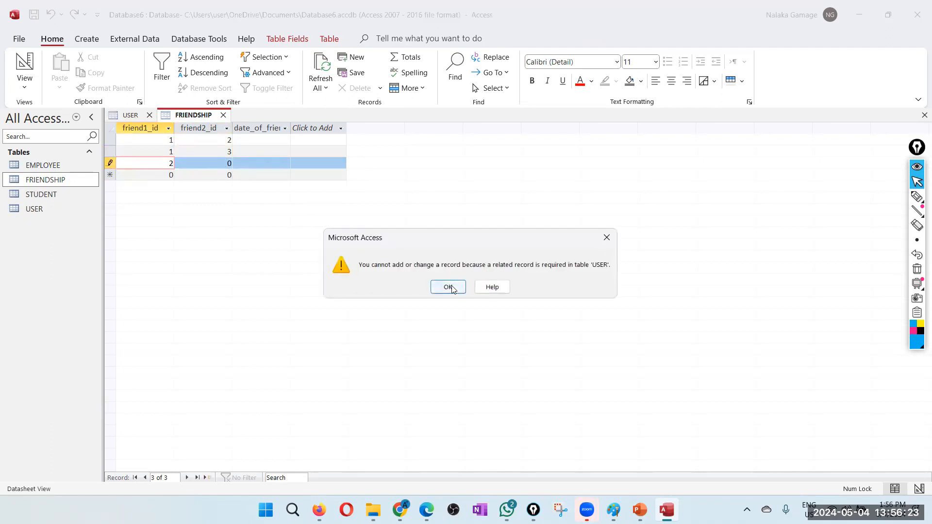
click(447, 288)
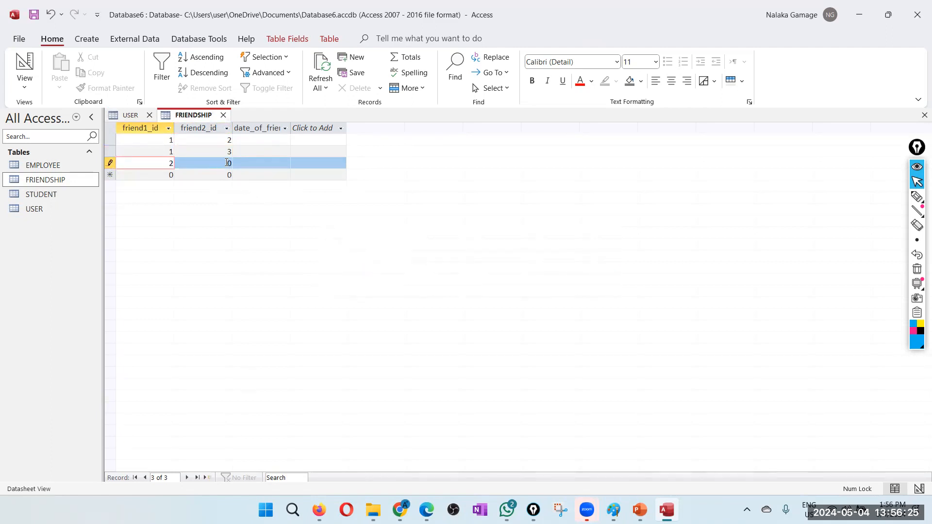
key(Tab)
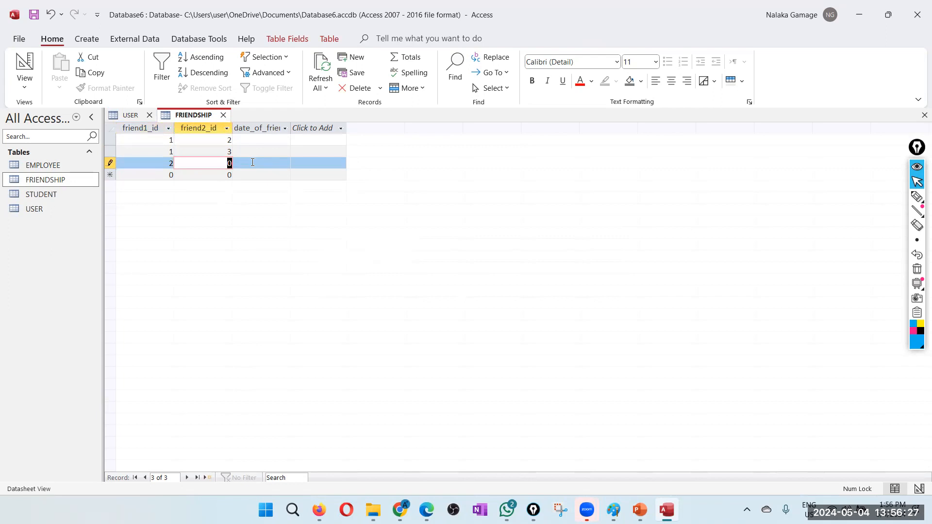
text(3)
click(159, 177)
text(2)
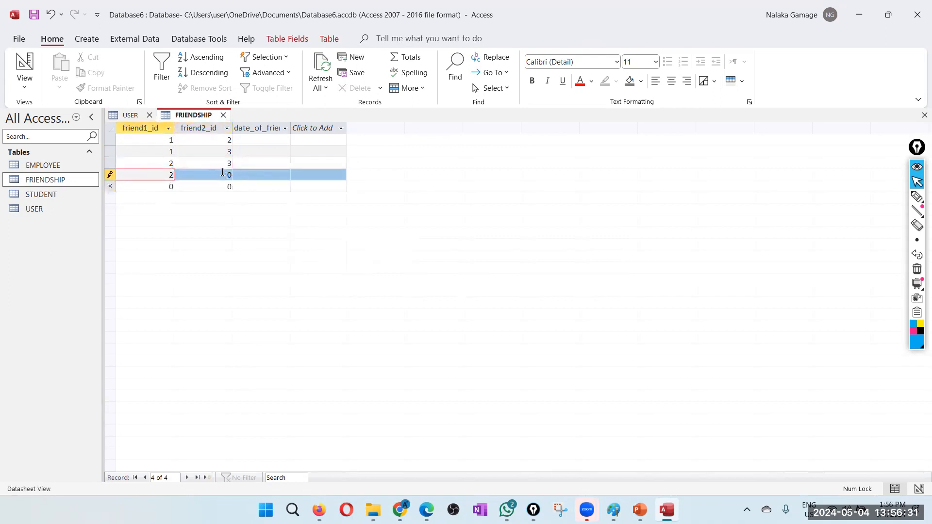
text(4)
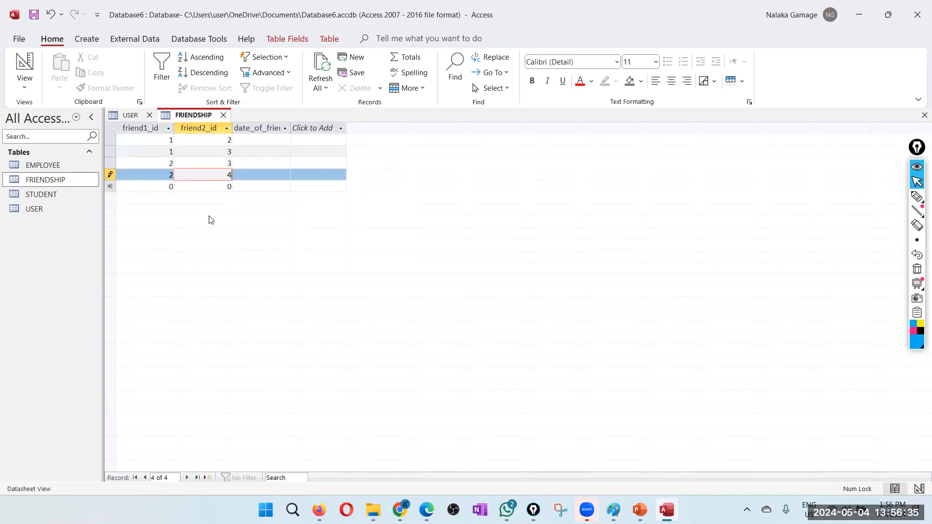
Set the friendship dates of the first two records to 5/8/2024 and 5/9/2024
click(256, 140)
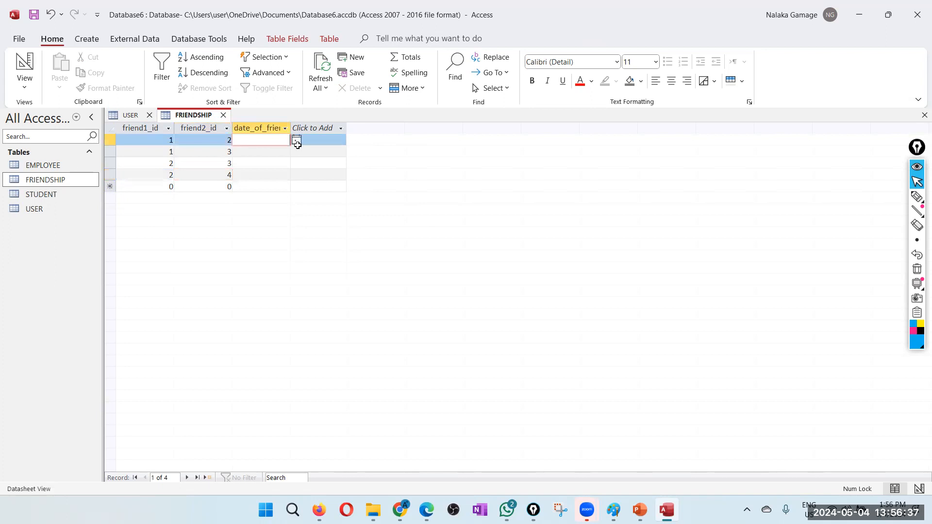
click(296, 140)
click(253, 186)
click(256, 152)
click(297, 152)
click(266, 199)
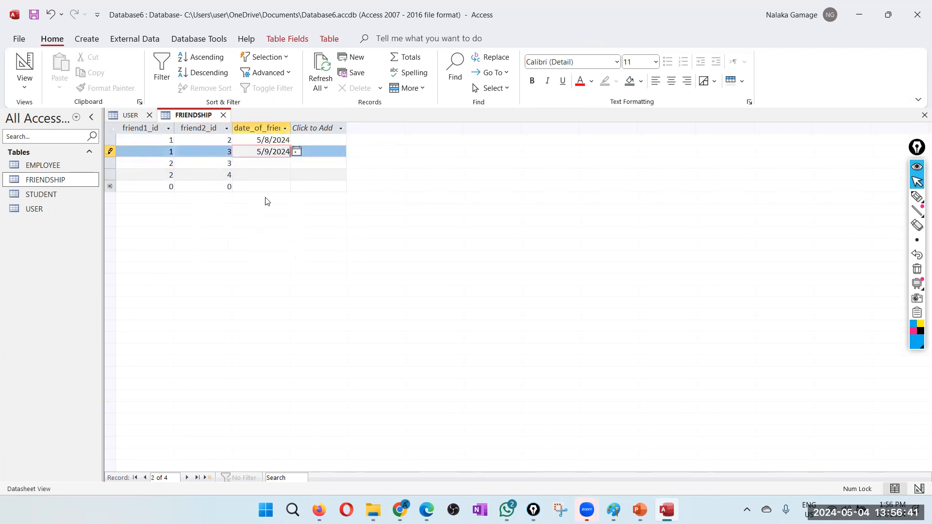
Fill in the last two friendship dates, using 5/21/2024 for the 2–3 pair, and close the FRIENDSHIP and USER tables
click(265, 164)
click(296, 163)
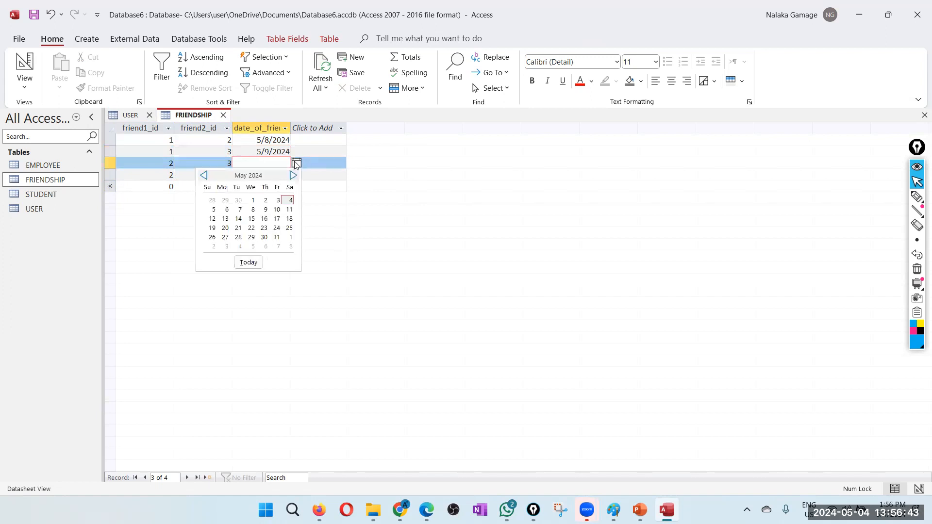
click(236, 225)
click(259, 175)
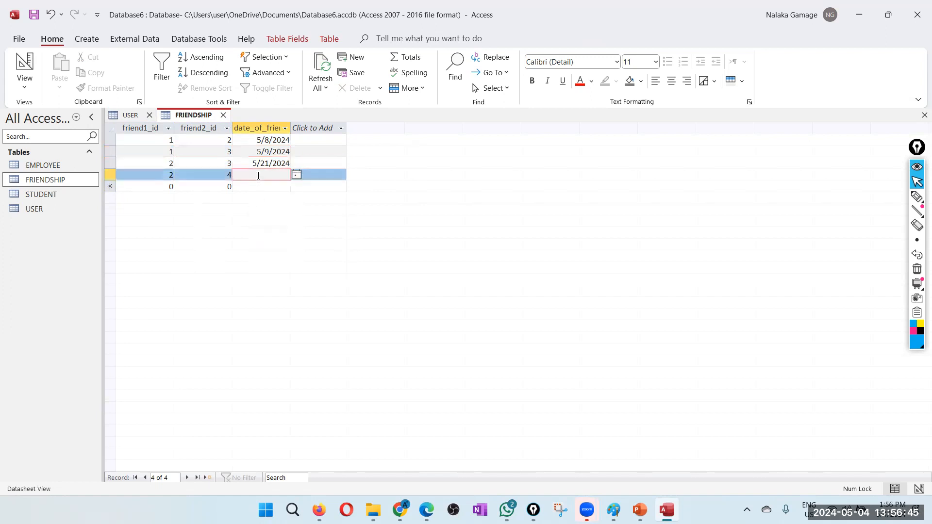
click(296, 177)
click(263, 217)
click(223, 115)
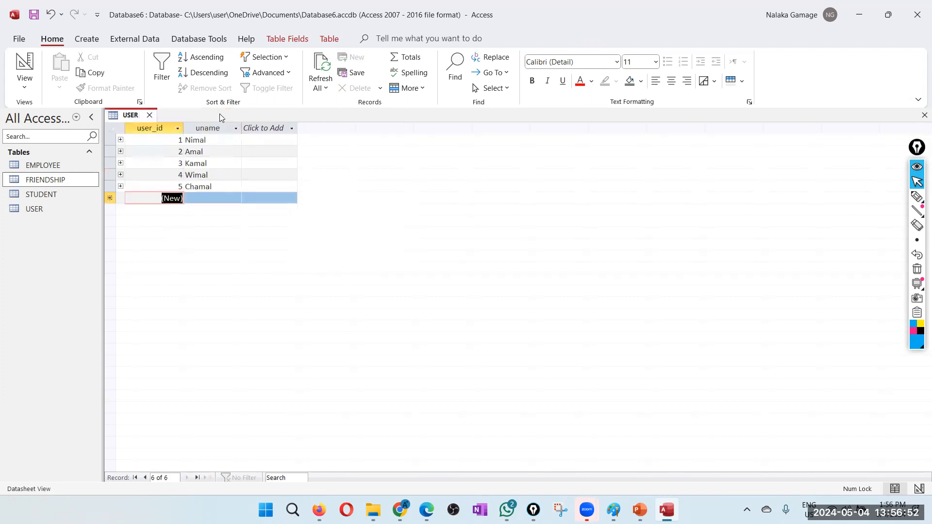
click(150, 115)
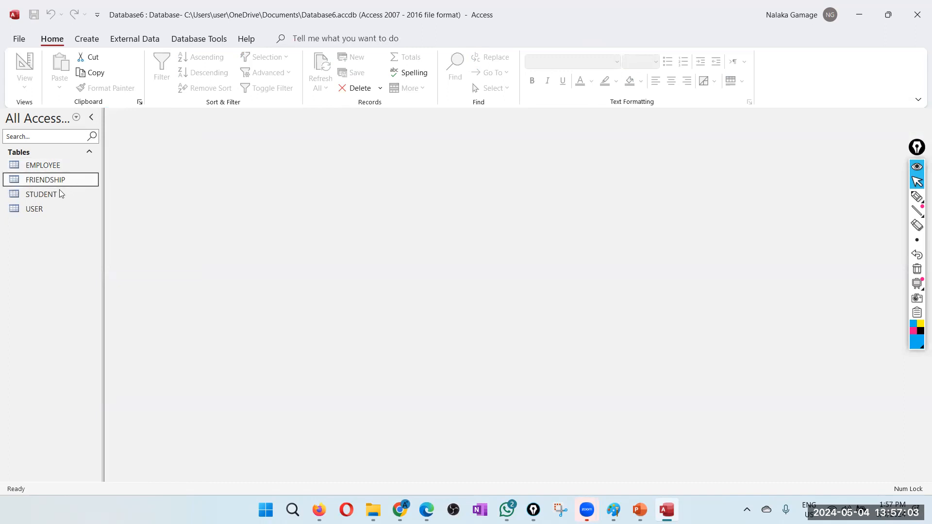
Create a form from the USER table and save it under the name USER
double_click(37, 210)
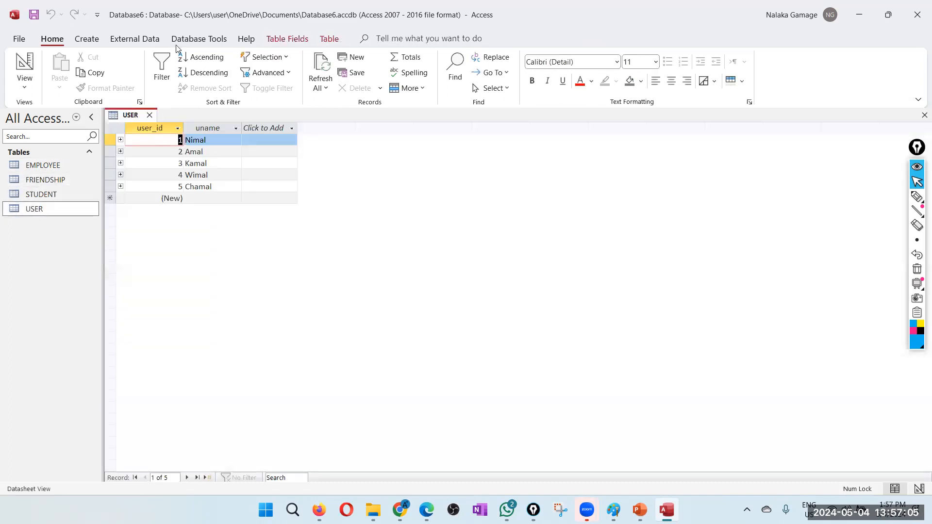
click(149, 115)
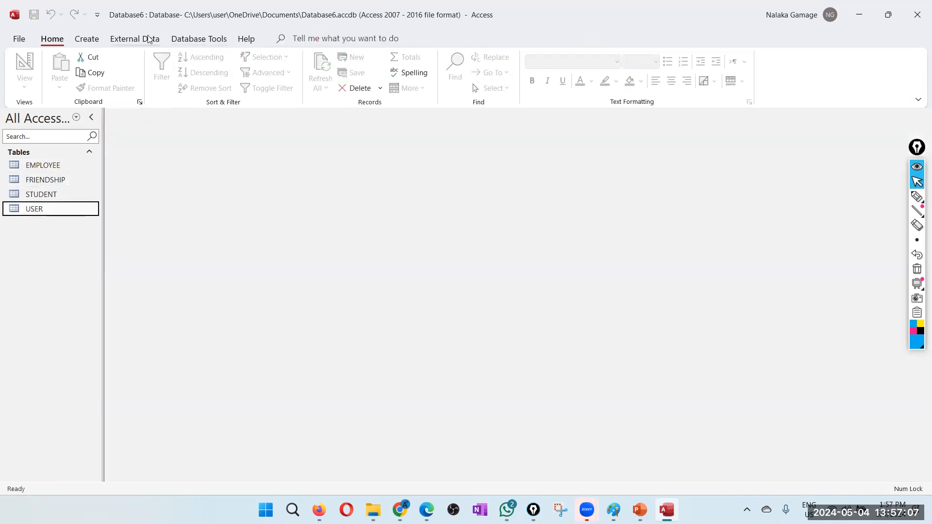
click(86, 39)
click(234, 68)
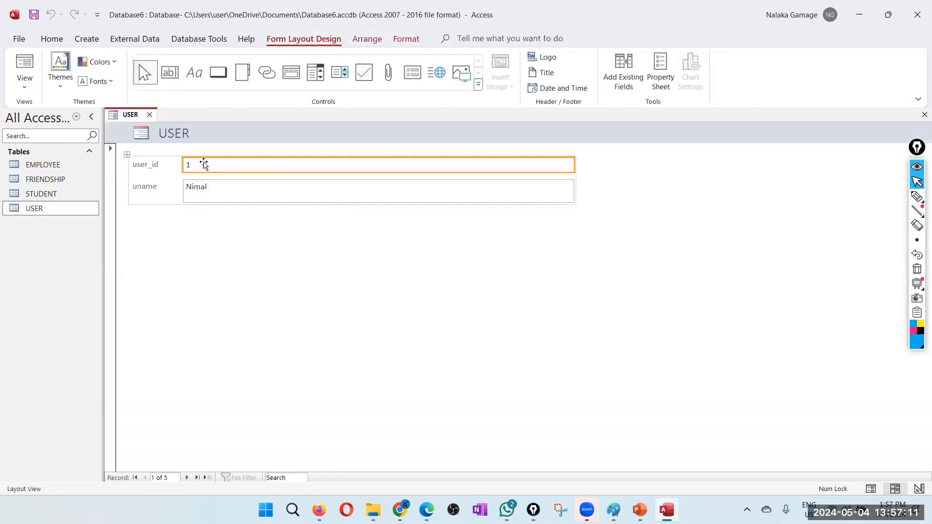
click(150, 115)
click(429, 287)
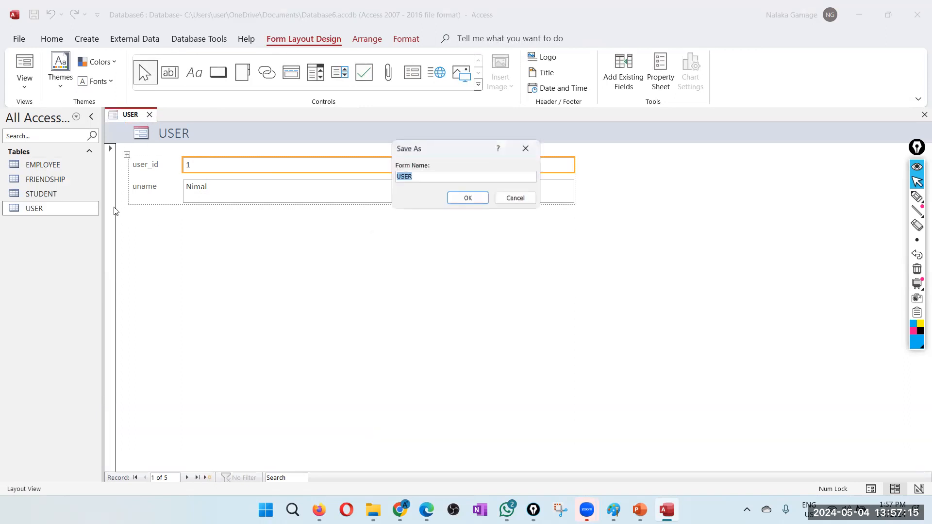
click(482, 198)
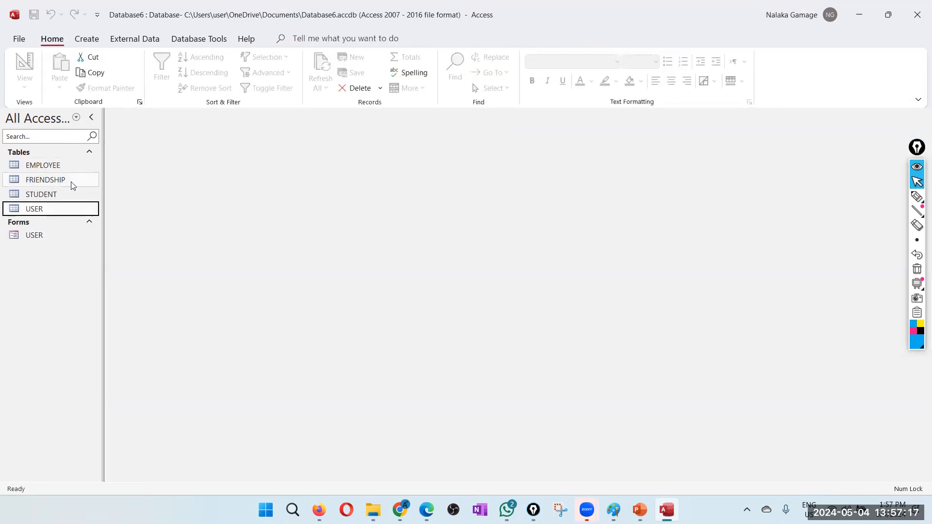
Create a form from the FRIENDSHIP table, browse its first three records, and save it as FRIENDSHIP
click(57, 180)
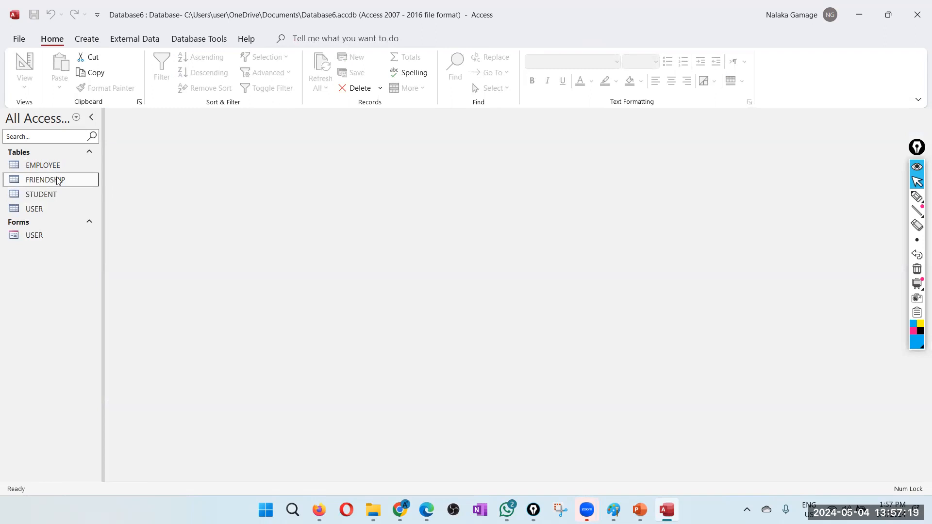
click(87, 41)
click(234, 68)
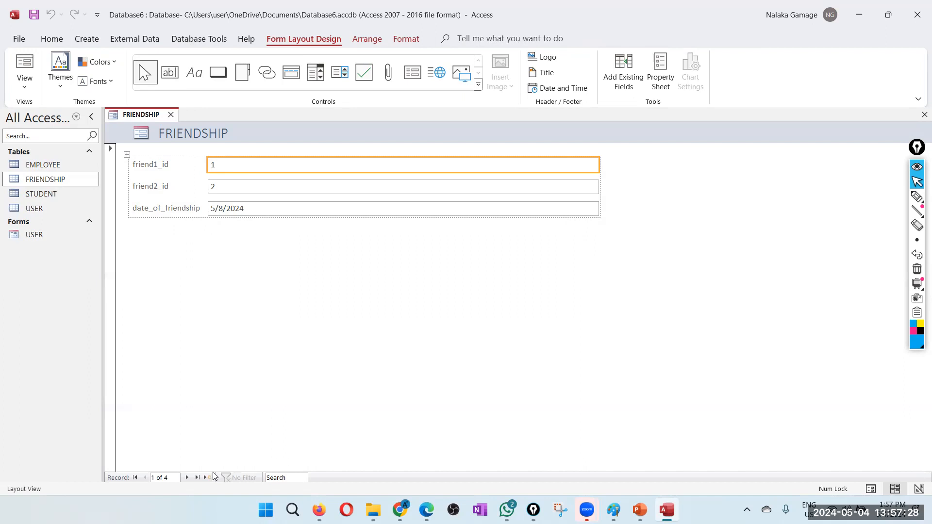
click(187, 477)
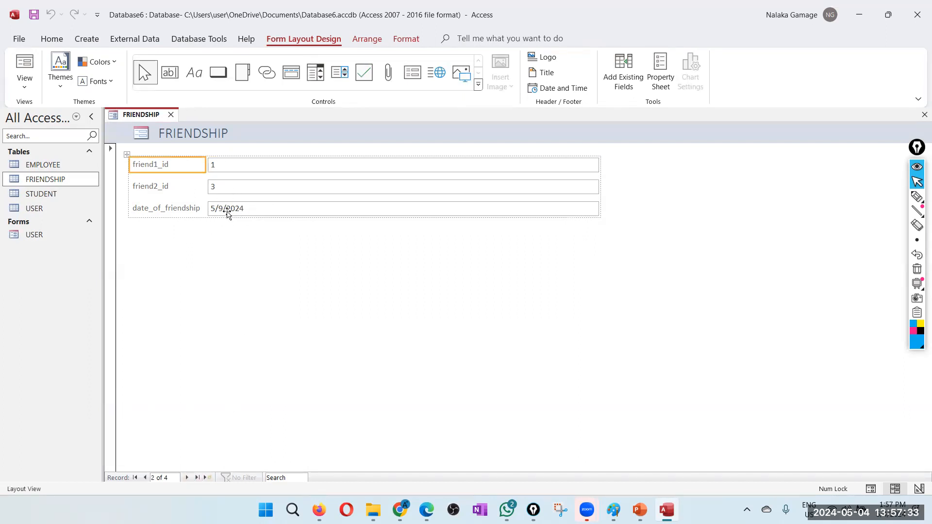
click(186, 479)
click(171, 118)
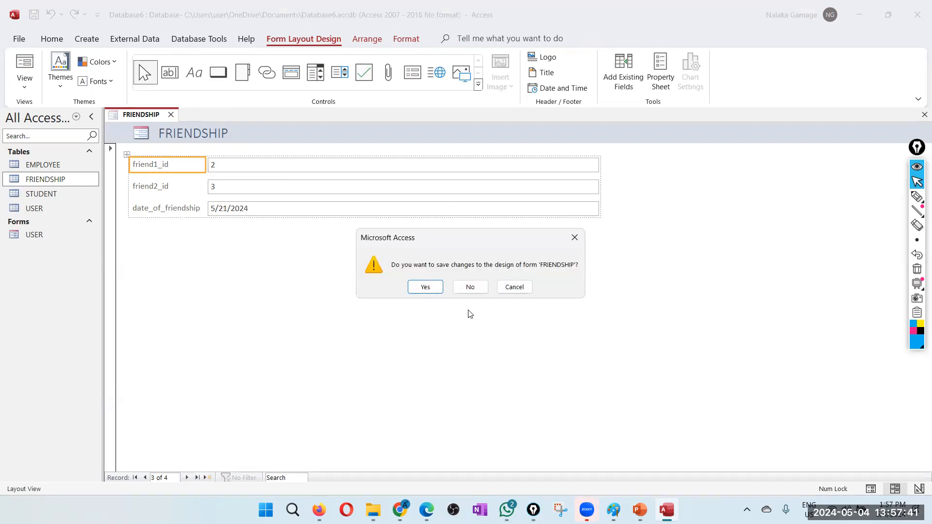
click(424, 287)
click(465, 200)
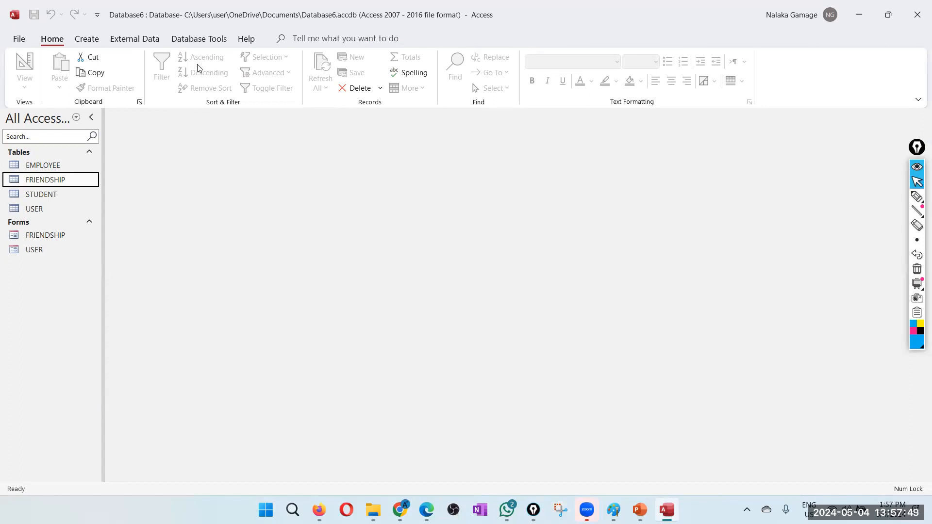
Open the relationships diagram, reposition the FRIENDSHIP and USER_1 tables to even out their connecting lines, and close it saving the layout
click(146, 42)
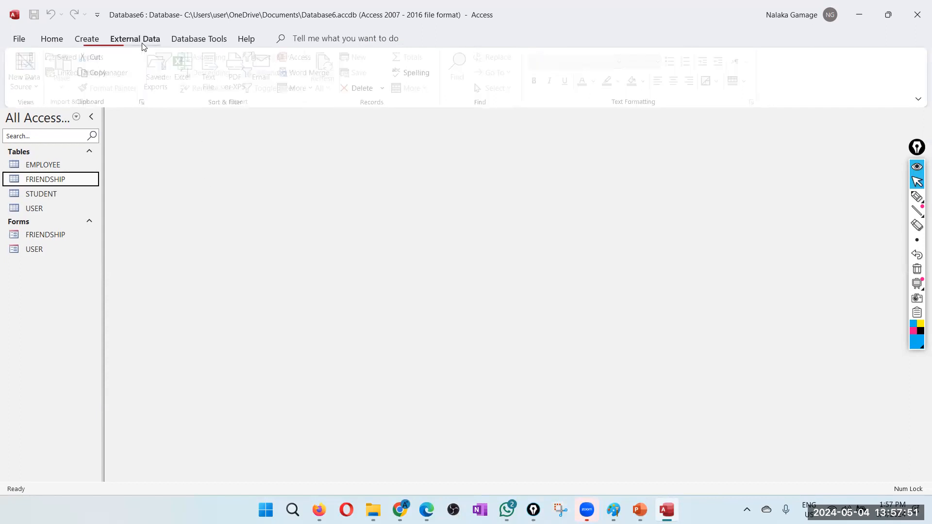
click(182, 41)
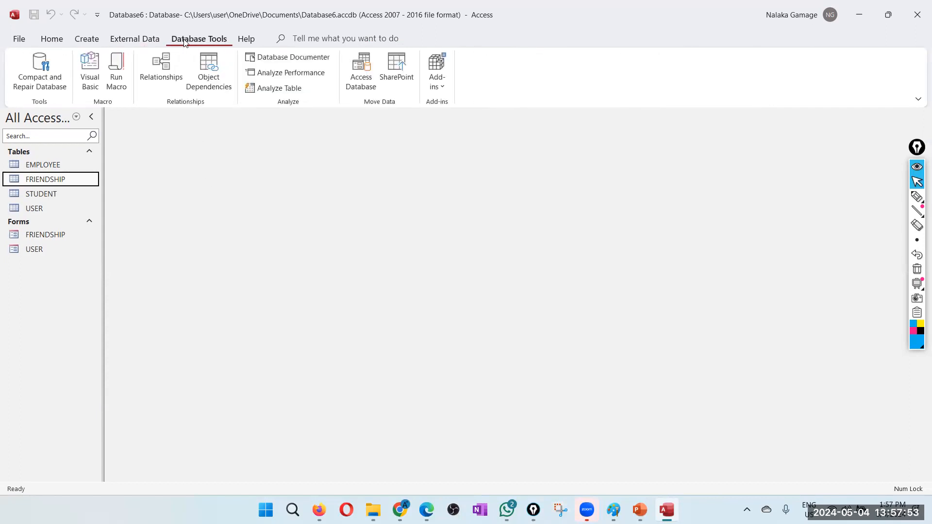
click(165, 72)
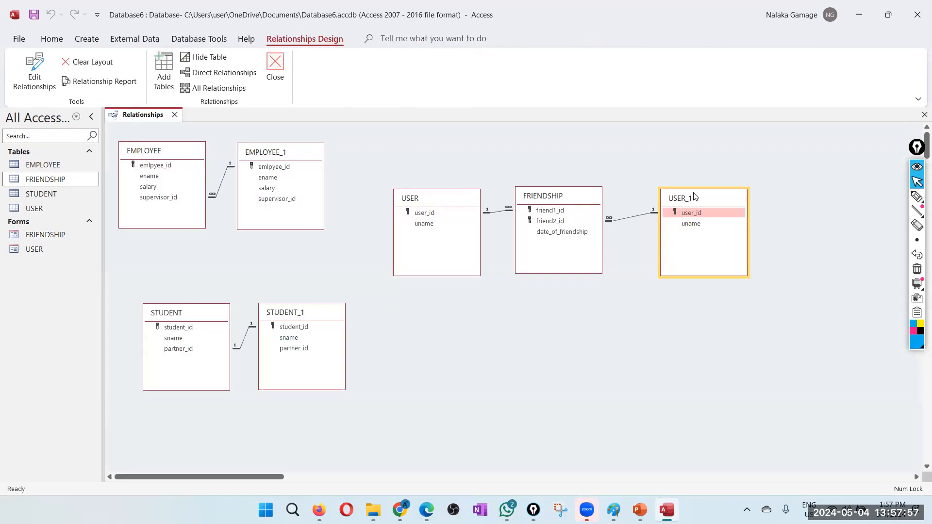
click(547, 197)
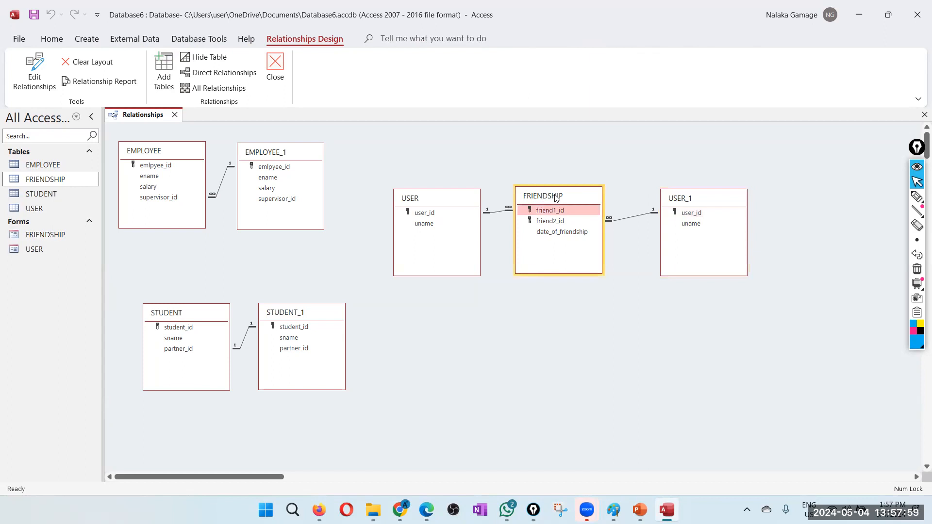
drag(556, 197, 572, 198)
drag(725, 198, 725, 202)
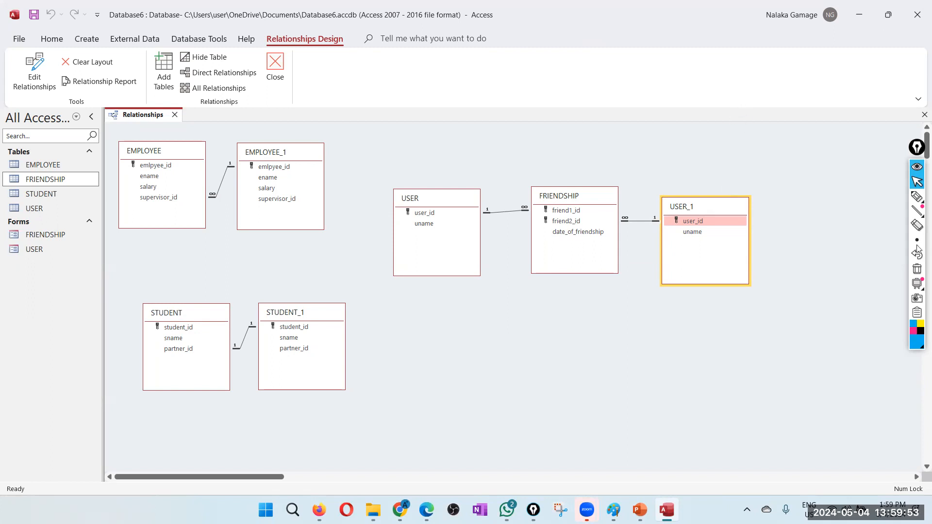
click(274, 61)
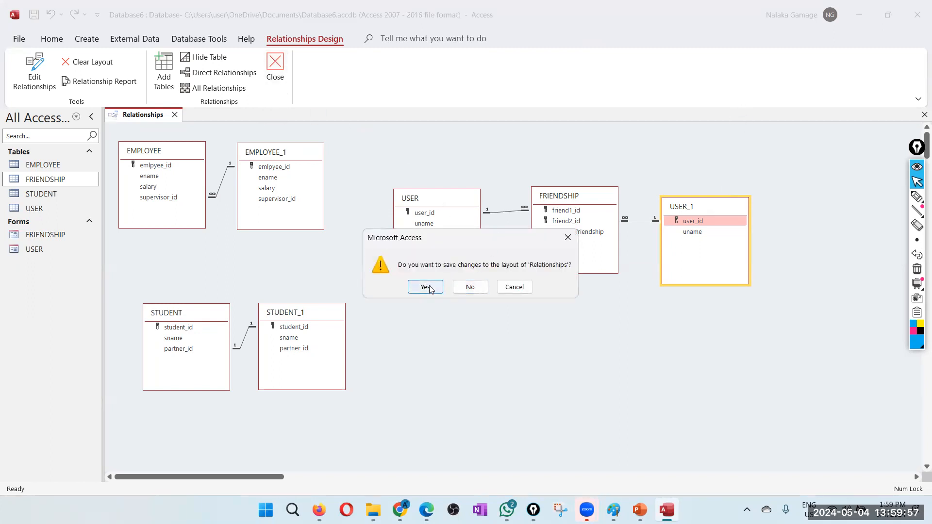
click(428, 290)
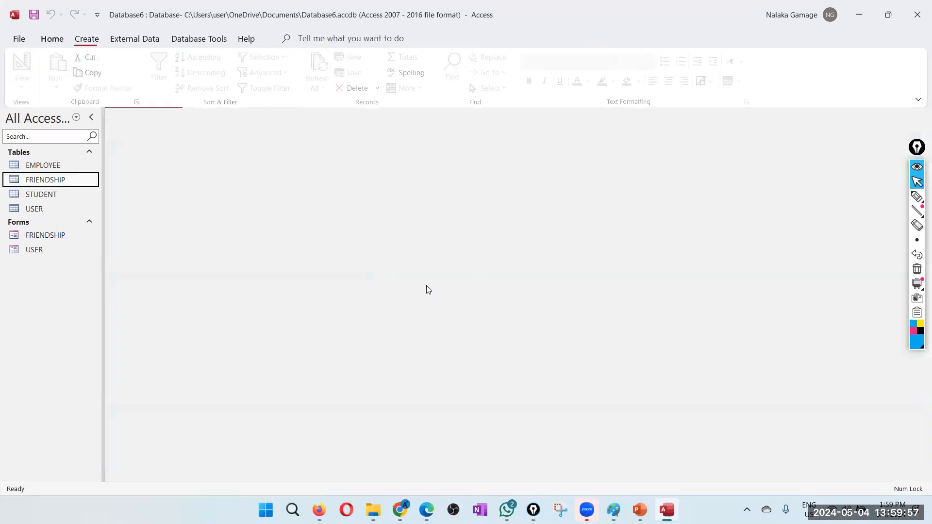
Close Access and present the "One-to-One Relationship - What?" slide of 03-Database-Design.pptx in PowerPoint
click(917, 16)
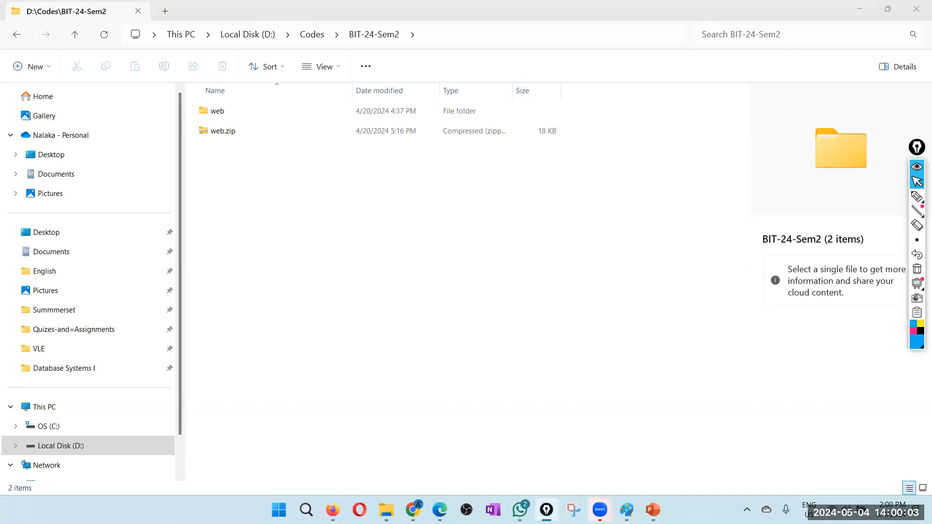
click(653, 510)
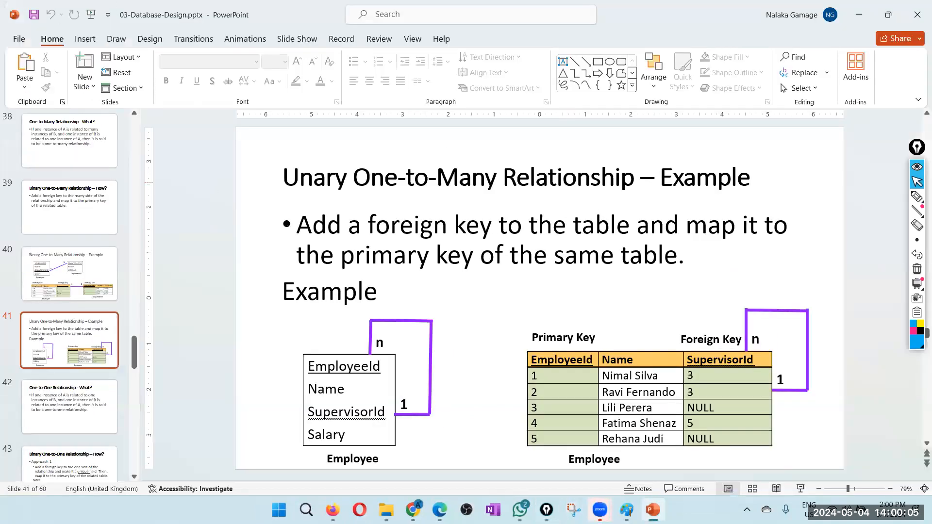
click(279, 510)
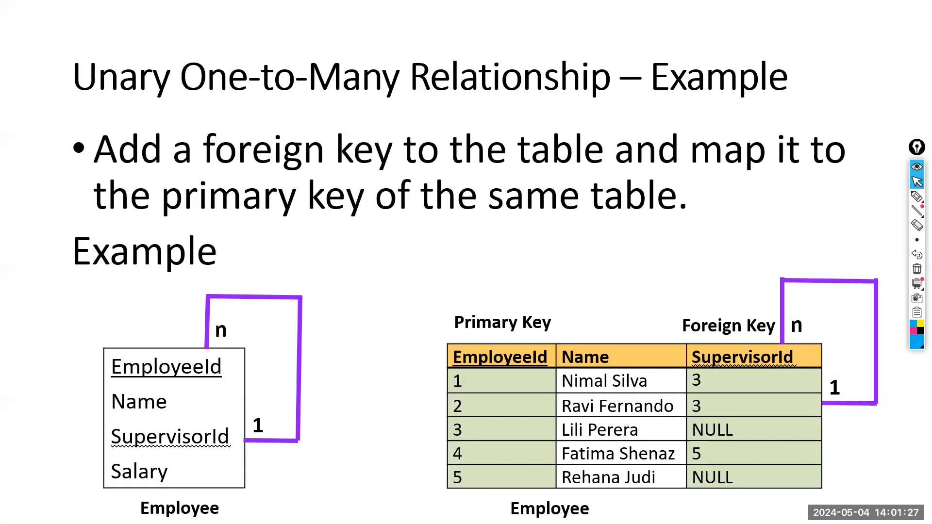
key(Right)
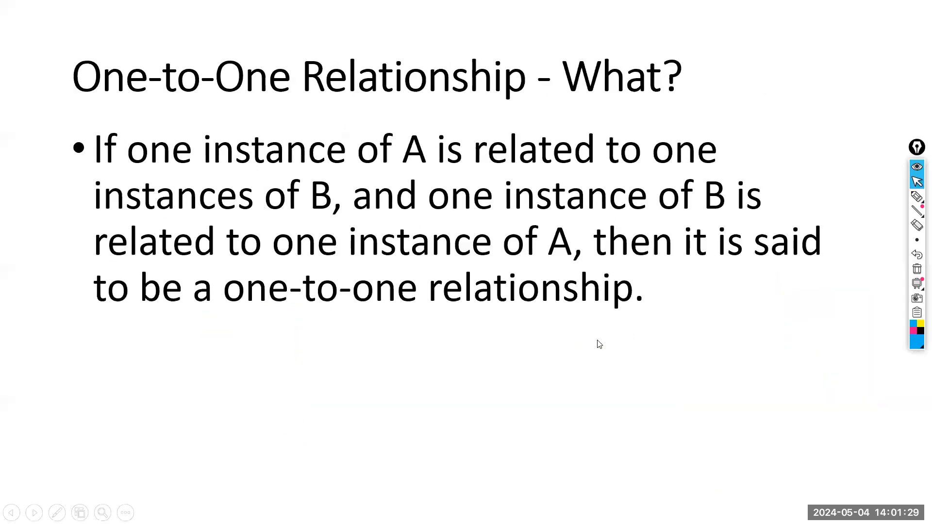
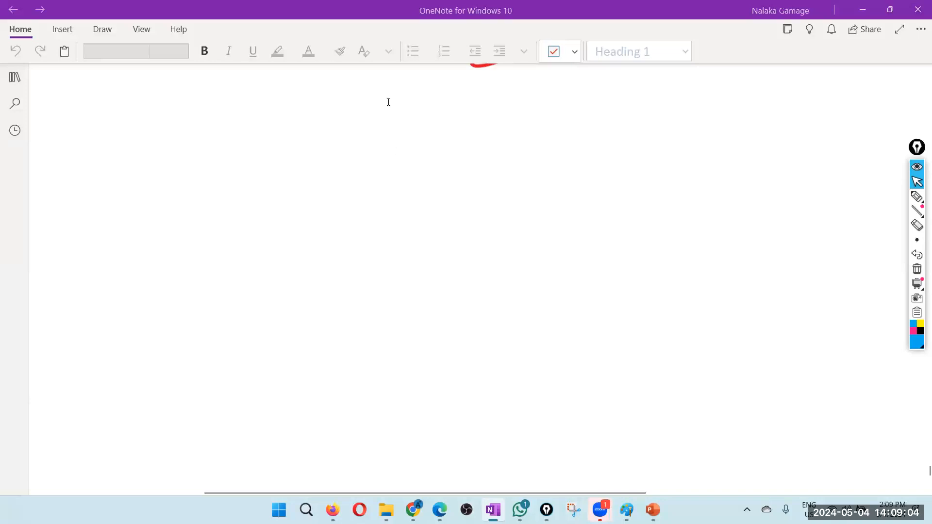
Sketch three labelled entity boxes on the blank page with the annotation pen and clear the whole drawing
click(917, 196)
mouse_move(154, 234)
mouse_down()
mouse_move(161, 306)
mouse_move(302, 298)
mouse_move(196, 270)
mouse_move(204, 289)
mouse_move(287, 262)
mouse_up()
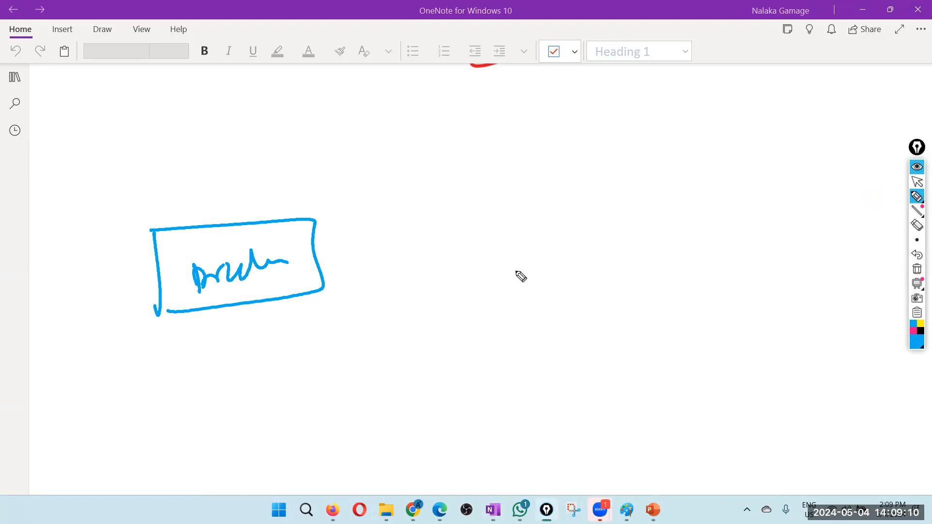
drag(590, 261, 578, 197)
mouse_move(583, 191)
mouse_down()
mouse_move(680, 175)
mouse_move(686, 252)
mouse_move(573, 263)
mouse_up()
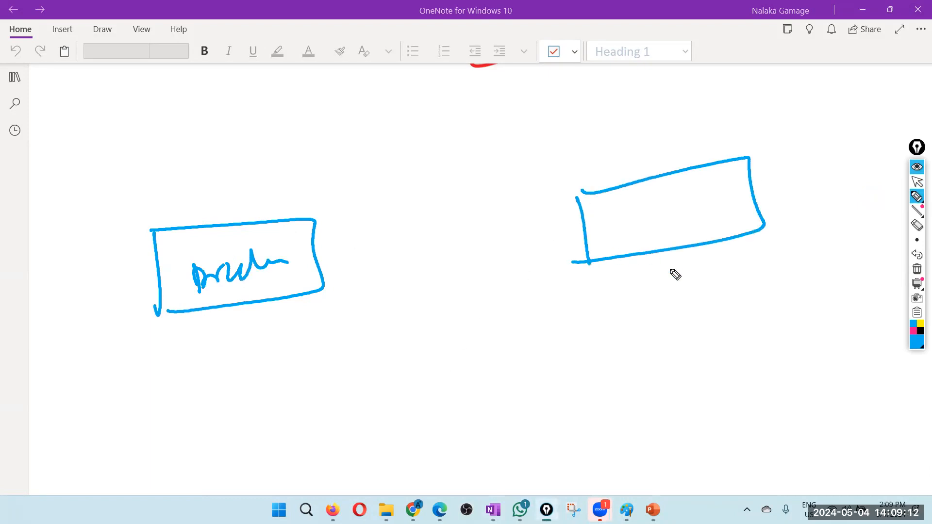
mouse_move(608, 207)
mouse_down()
mouse_move(637, 227)
mouse_move(694, 200)
mouse_up()
mouse_move(439, 459)
mouse_down()
mouse_move(427, 396)
mouse_move(594, 401)
mouse_move(439, 458)
mouse_up()
mouse_move(446, 418)
mouse_down()
mouse_move(495, 422)
mouse_move(525, 408)
mouse_up()
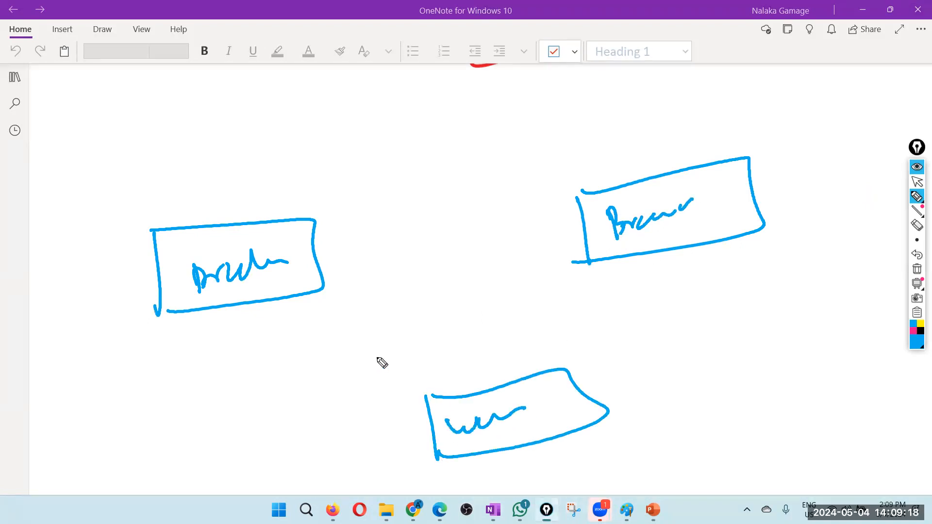
drag(601, 214, 593, 215)
click(917, 269)
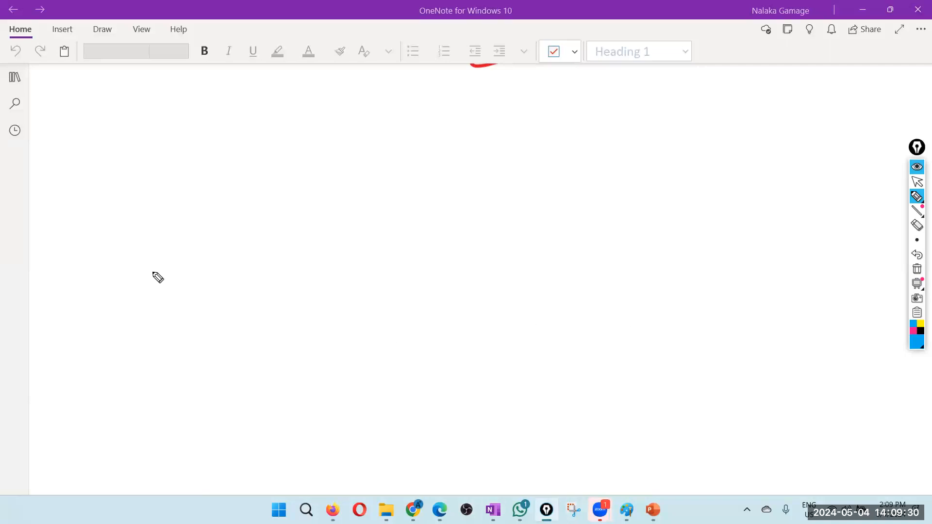
Draw two separate entity boxes on the cleared page and handwrite the labels "Buyers" and "Seller" inside them
drag(136, 203, 151, 278)
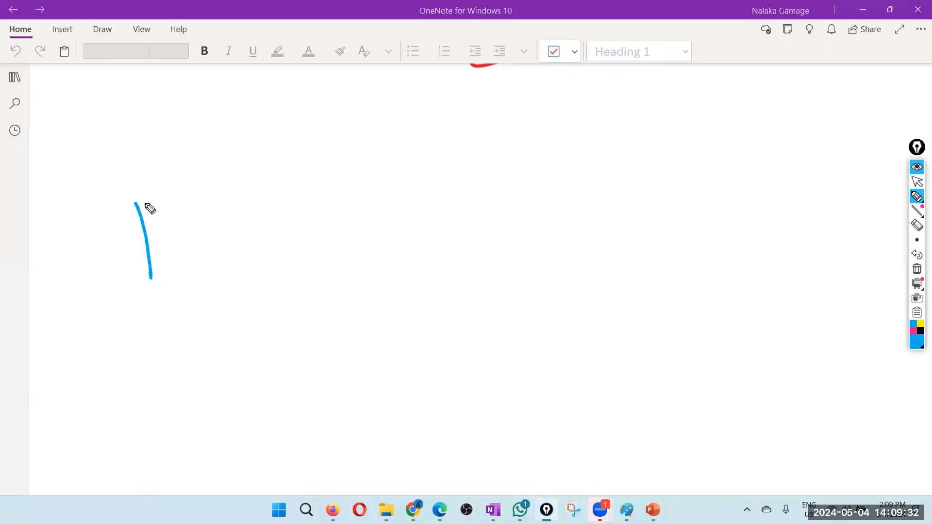
mouse_move(136, 204)
mouse_down()
mouse_move(288, 236)
mouse_move(159, 268)
mouse_up()
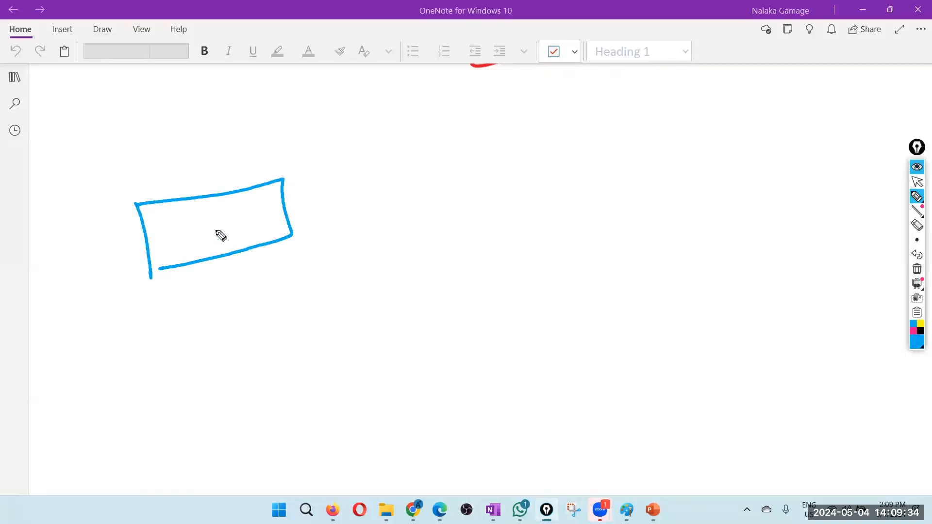
mouse_move(565, 141)
mouse_down()
mouse_move(589, 191)
mouse_move(730, 90)
mouse_move(672, 181)
mouse_move(603, 195)
mouse_up()
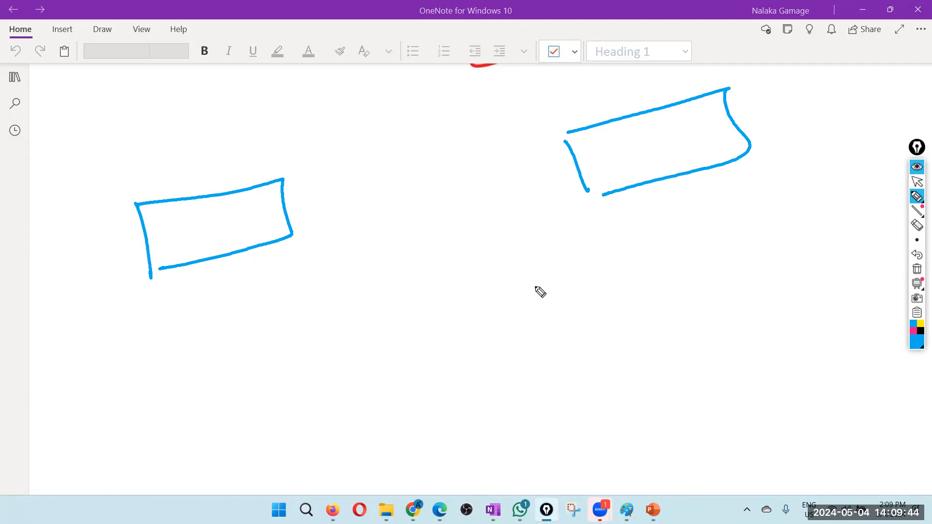
mouse_move(177, 233)
mouse_down()
mouse_move(193, 250)
mouse_move(255, 213)
mouse_move(258, 232)
mouse_up()
mouse_move(631, 137)
mouse_down()
mouse_move(648, 154)
mouse_move(718, 121)
mouse_up()
Draw a third entity box below and between the Buyers and Seller boxes and handwrite "agent" inside it
drag(425, 334, 451, 392)
mouse_move(428, 333)
mouse_down()
mouse_move(556, 287)
mouse_move(592, 345)
mouse_move(465, 388)
mouse_up()
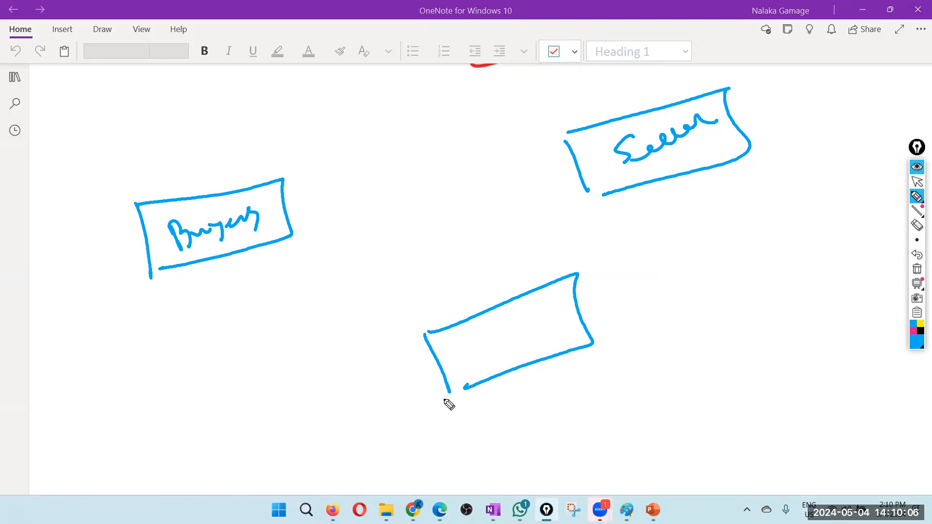
click(918, 183)
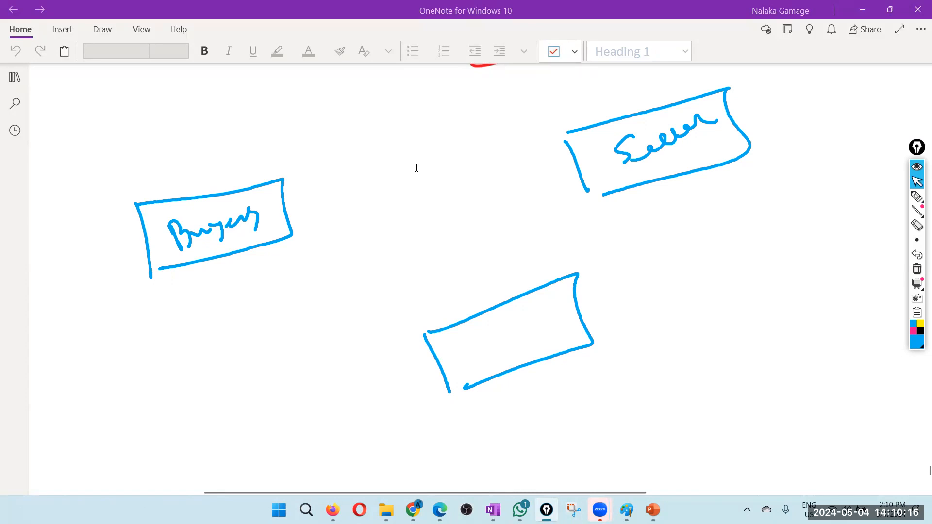
click(596, 182)
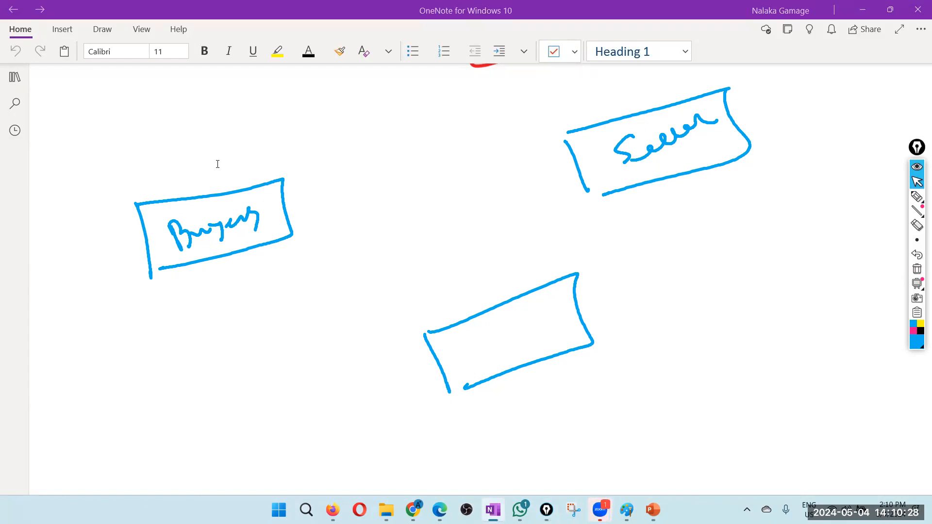
click(917, 197)
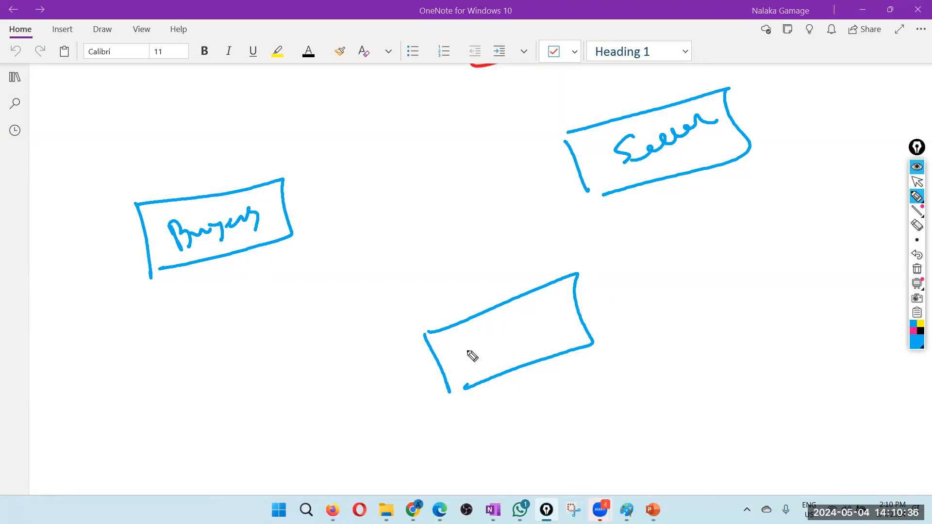
mouse_move(480, 344)
mouse_down()
mouse_move(529, 344)
mouse_move(573, 314)
mouse_up()
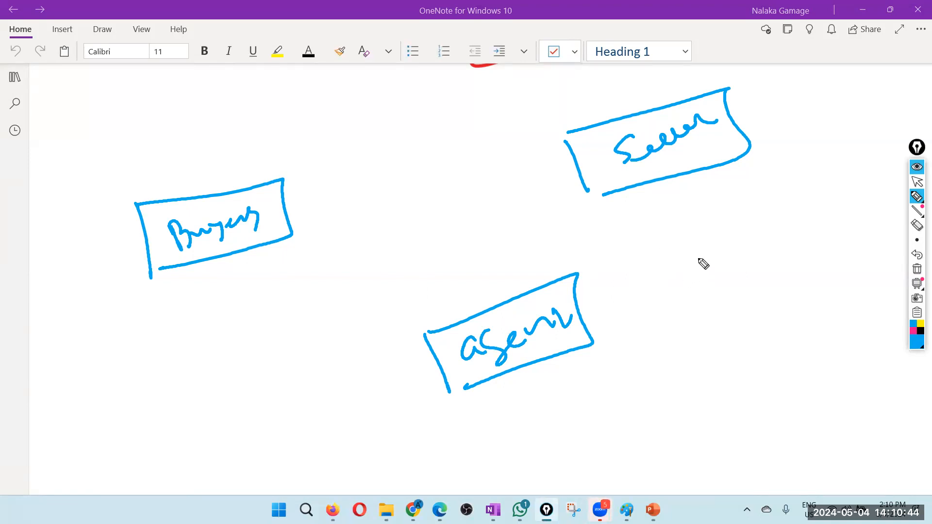
click(916, 226)
click(916, 183)
mouse_move(916, 197)
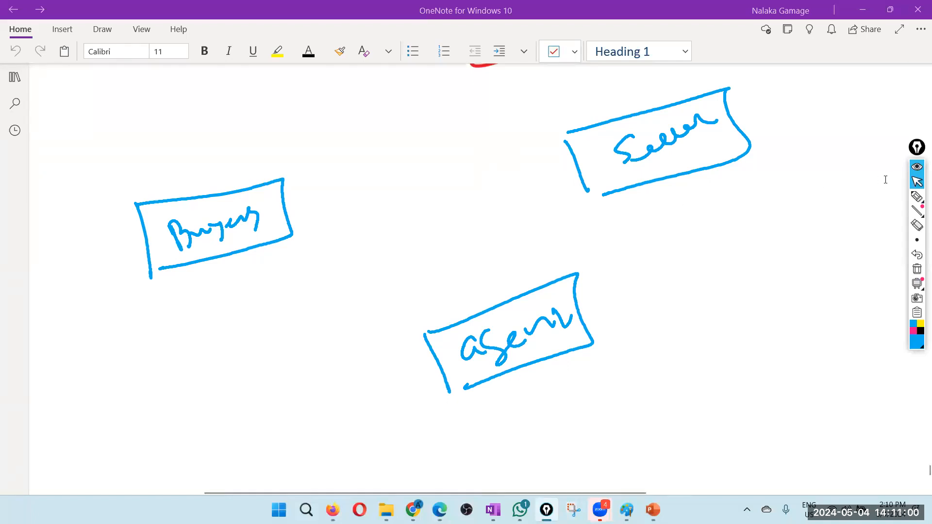
Draw a central box, connect it with lines to the Buyers, Seller and agent boxes, and handwrite a short label above it
click(917, 196)
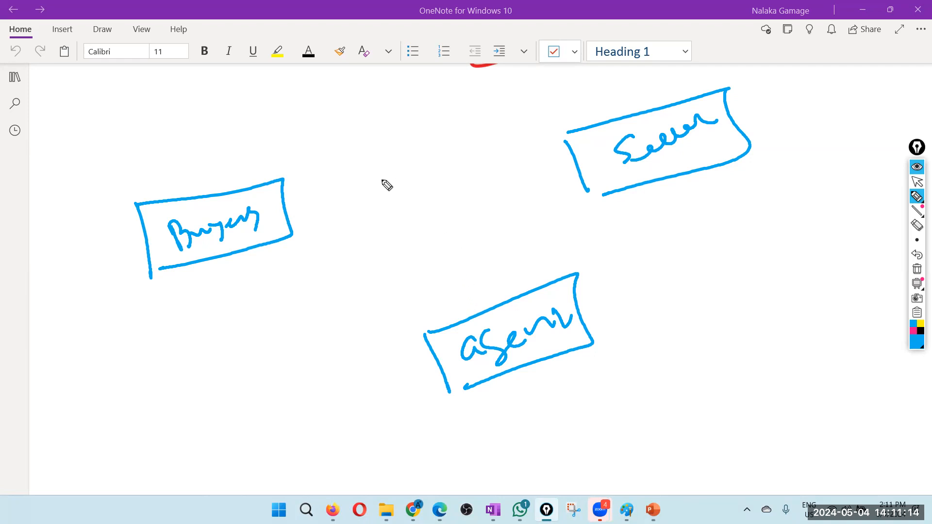
mouse_move(394, 224)
mouse_down()
mouse_move(370, 154)
mouse_move(496, 201)
mouse_move(406, 229)
mouse_up()
drag(281, 221, 395, 183)
drag(453, 186, 607, 152)
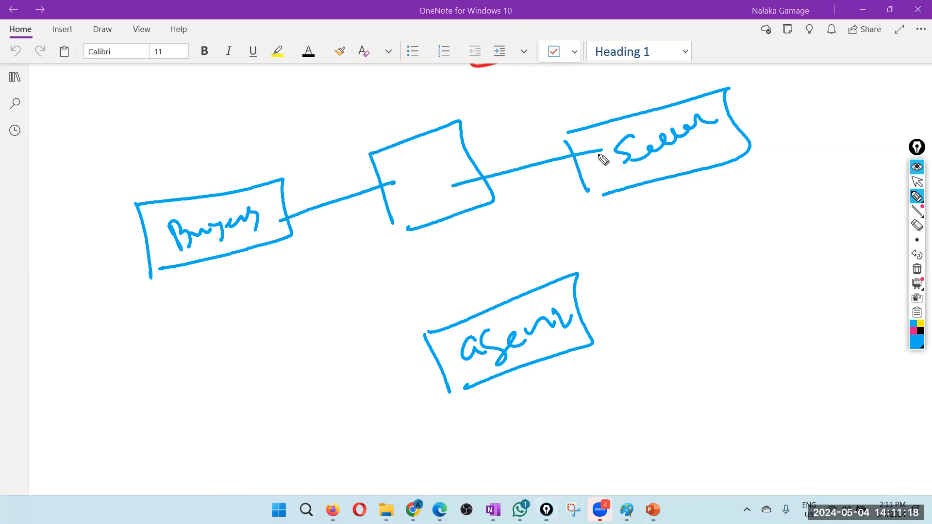
mouse_move(437, 205)
mouse_down()
mouse_move(494, 346)
mouse_move(575, 311)
mouse_move(583, 318)
mouse_up()
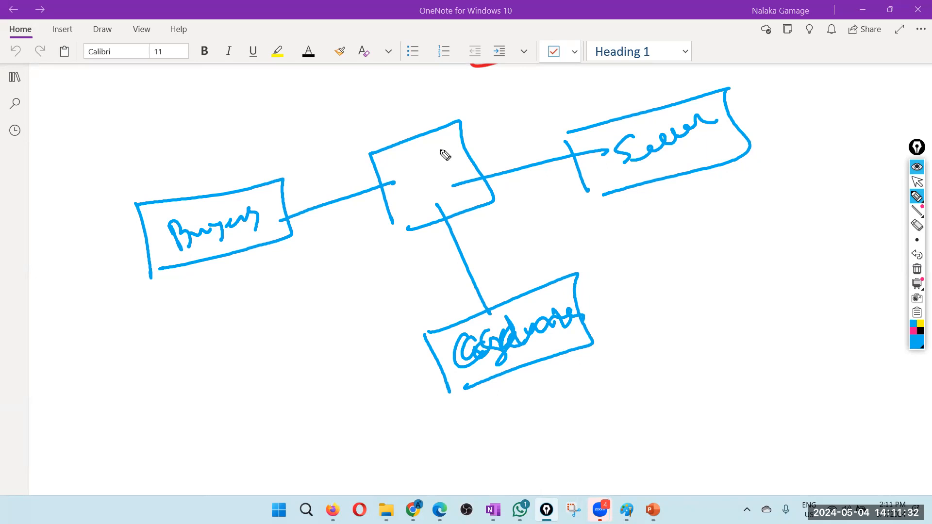
mouse_move(347, 110)
mouse_down()
mouse_move(354, 119)
mouse_move(370, 101)
mouse_up()
drag(376, 90, 406, 114)
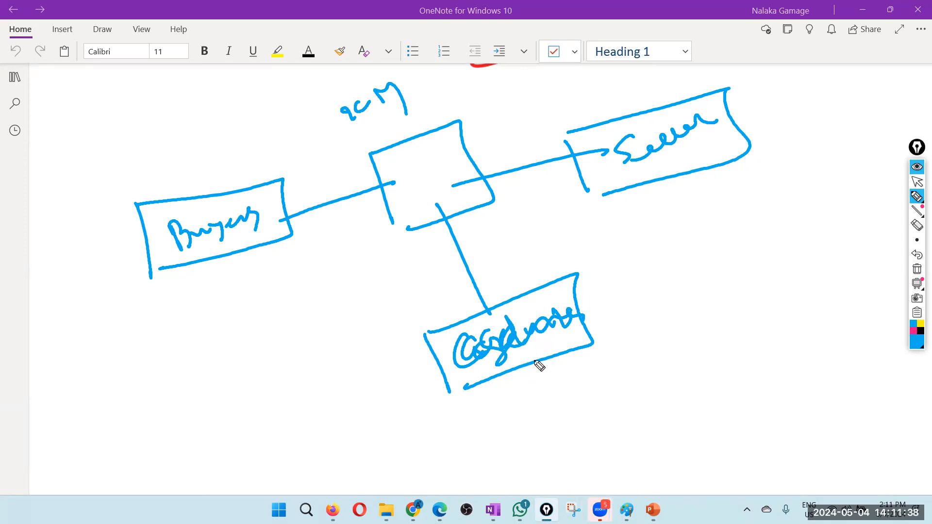
Erase the scribbled-over label in the lower entity box and handwrite "Cordinator" in its place
click(917, 181)
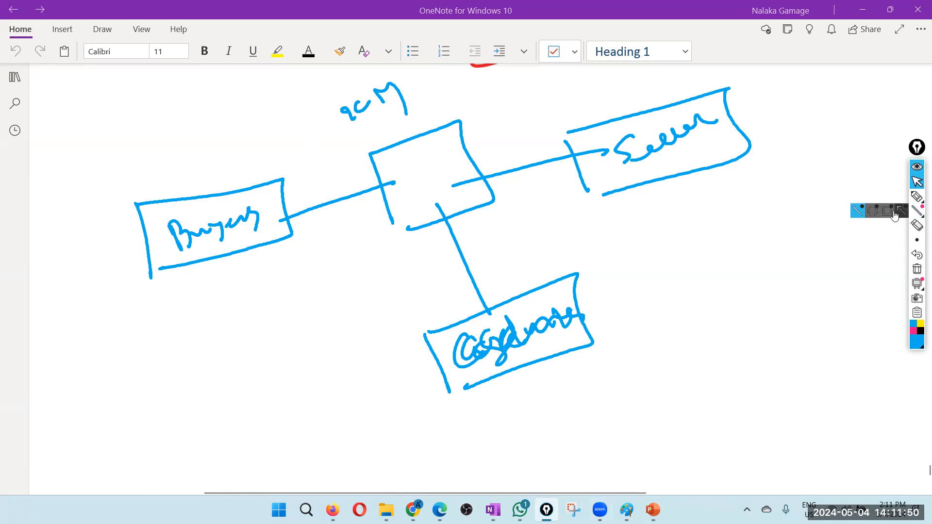
click(917, 196)
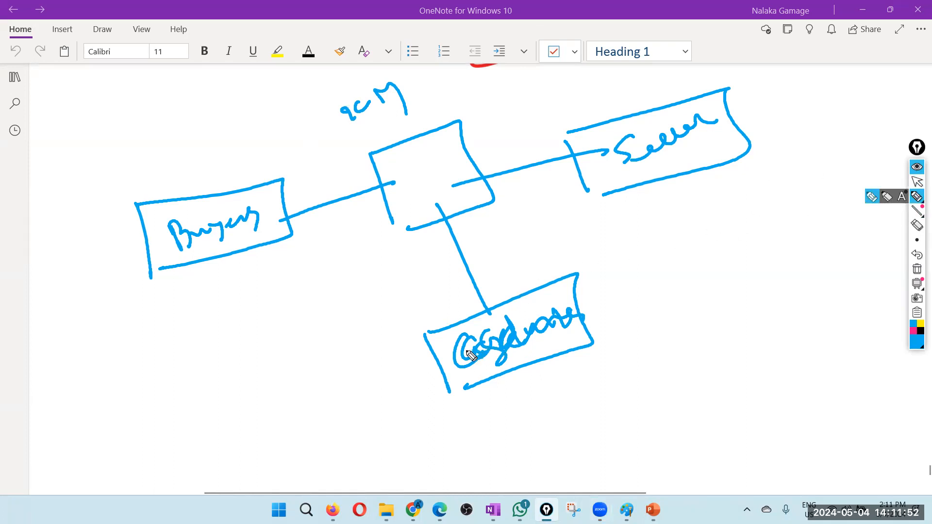
click(917, 225)
mouse_move(465, 362)
mouse_down()
mouse_move(562, 316)
mouse_move(578, 318)
mouse_up()
click(917, 196)
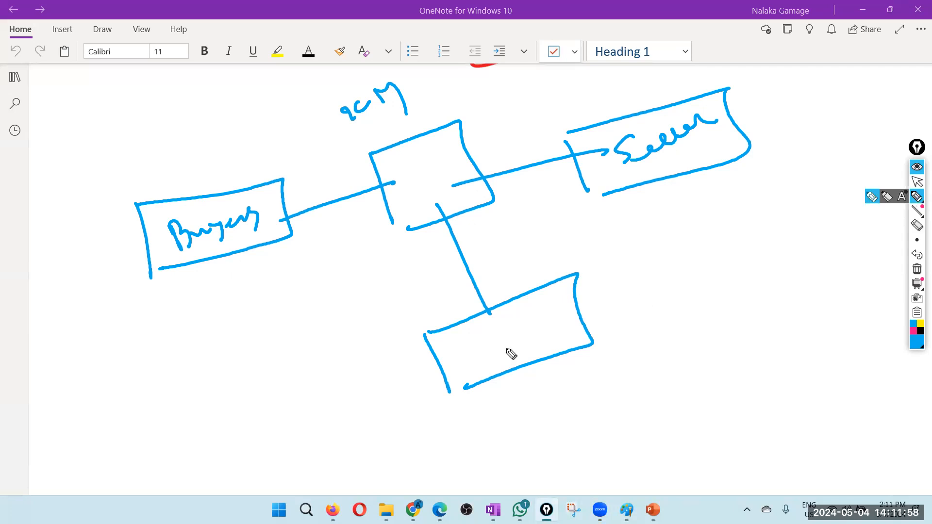
mouse_move(462, 353)
mouse_down()
mouse_move(487, 357)
mouse_move(554, 322)
mouse_up()
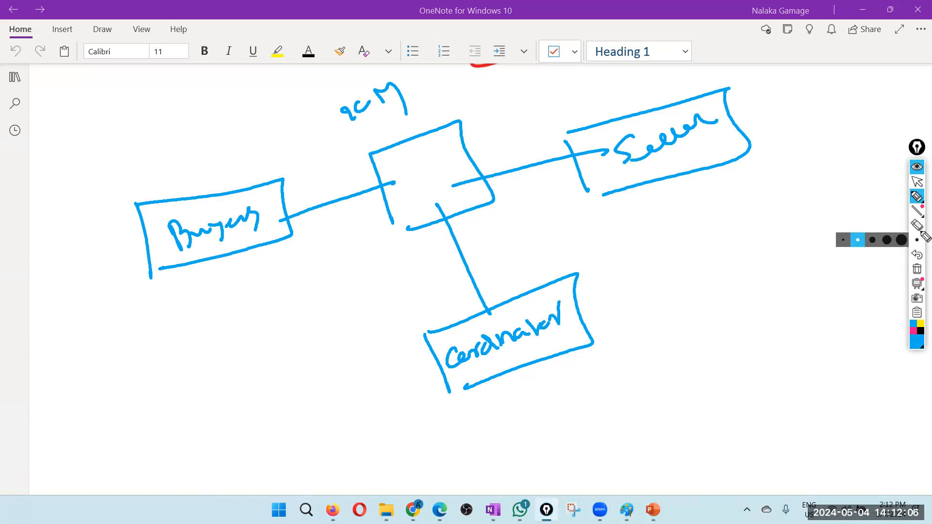
Erase the lower entity box's label and handwrite "Broker" inside it
click(919, 227)
drag(464, 359, 548, 327)
click(916, 197)
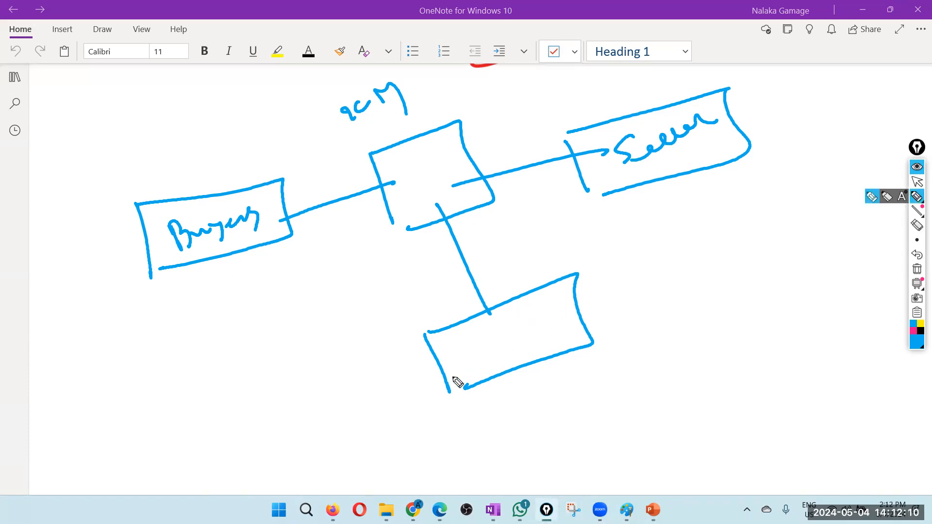
mouse_move(444, 350)
mouse_down()
mouse_move(465, 379)
mouse_move(484, 351)
mouse_move(504, 358)
mouse_move(555, 327)
mouse_up()
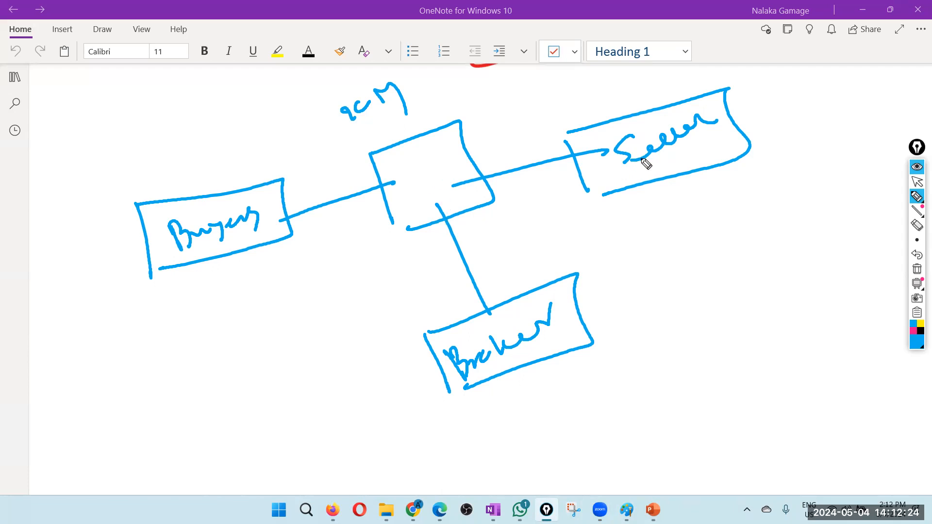
Add short pen marks beneath the Buyers and Seller labels and where the connecting lines meet the Buyers, Seller and Broker boxes
drag(251, 250, 242, 255)
drag(643, 171, 652, 165)
drag(564, 164, 572, 178)
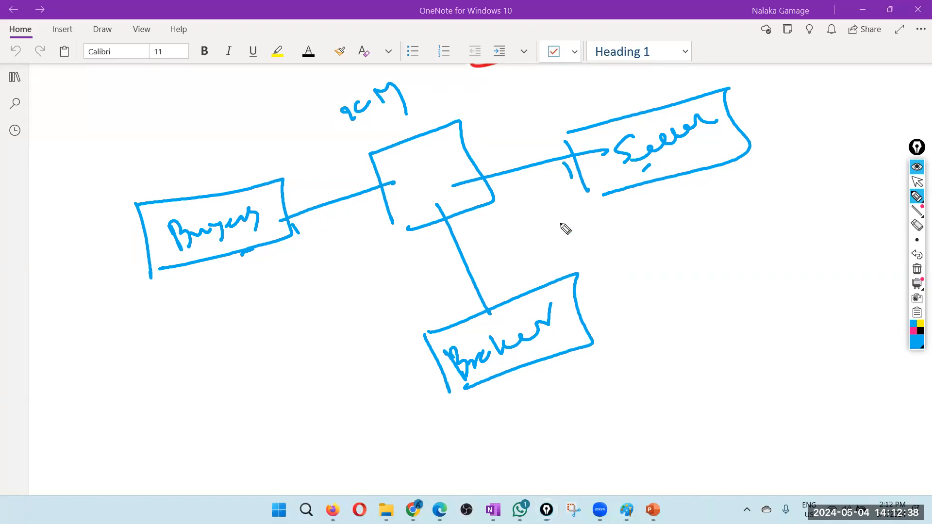
drag(488, 290, 496, 301)
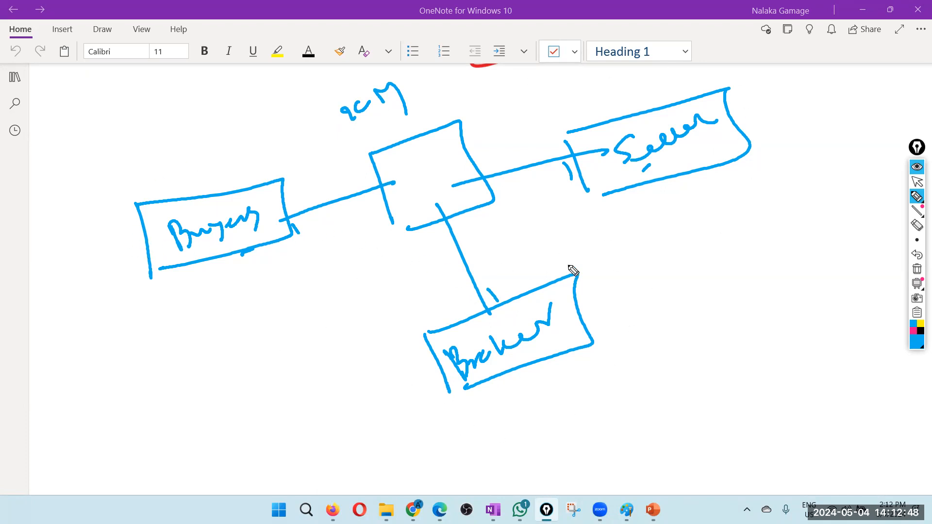
click(917, 182)
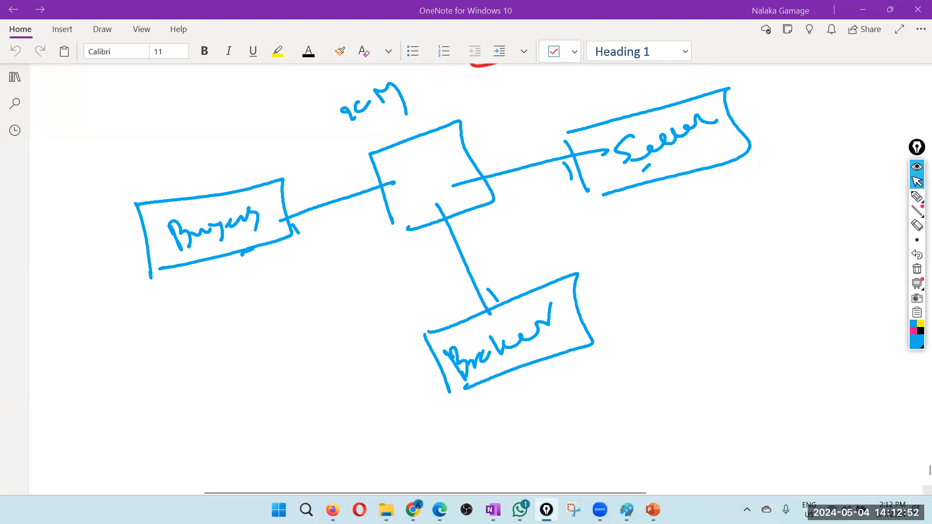
Switch to Access, open the recent database unary.accdb, and clear the pen drawing from the screen
click(654, 510)
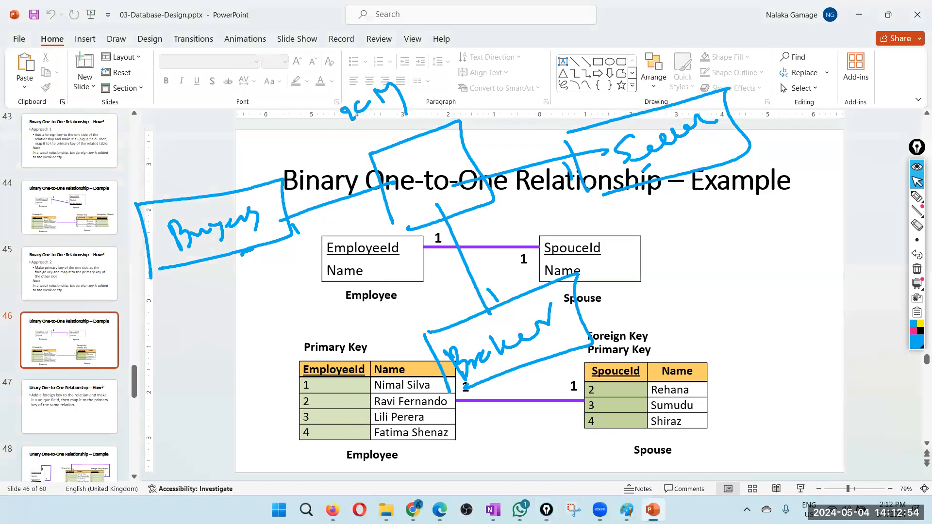
key(super)
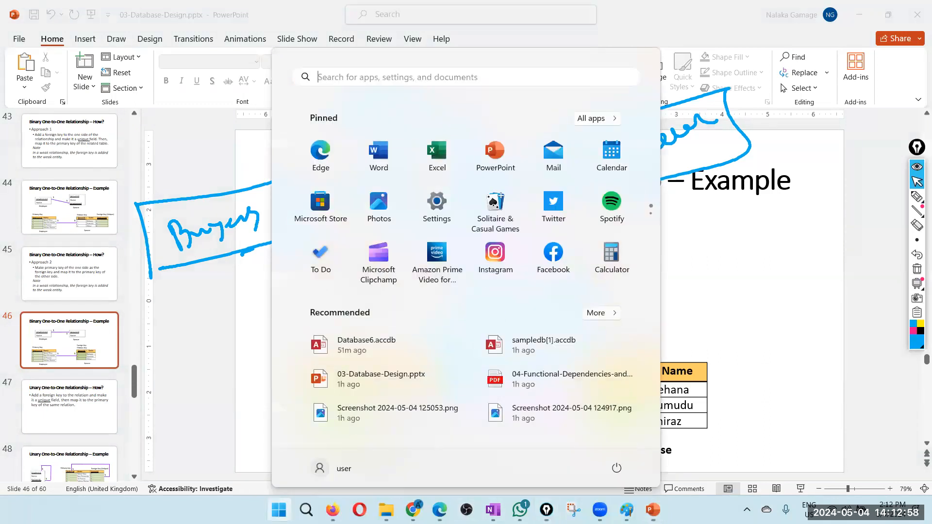
text(acc)
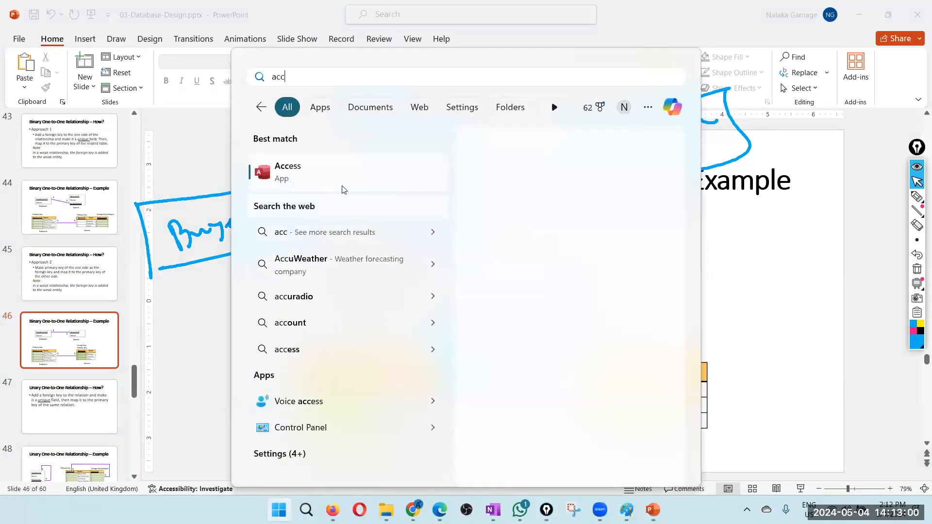
click(340, 185)
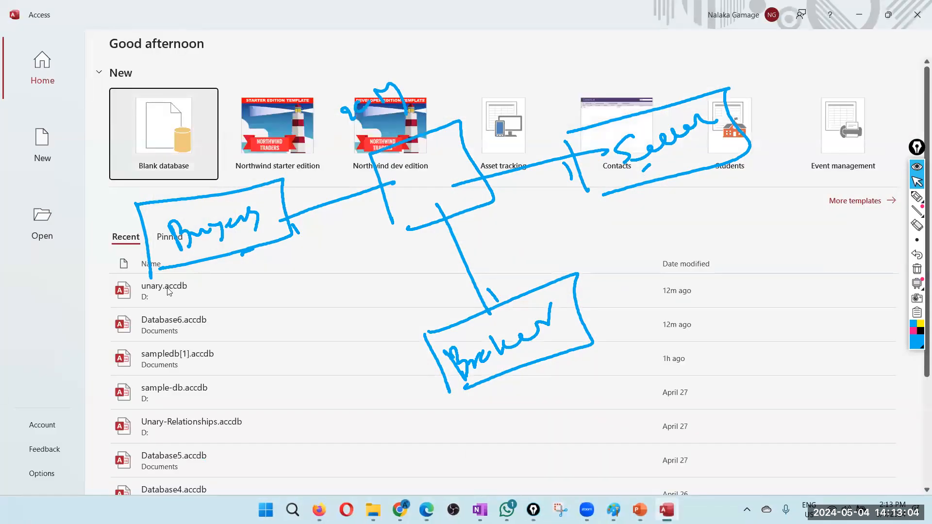
click(158, 294)
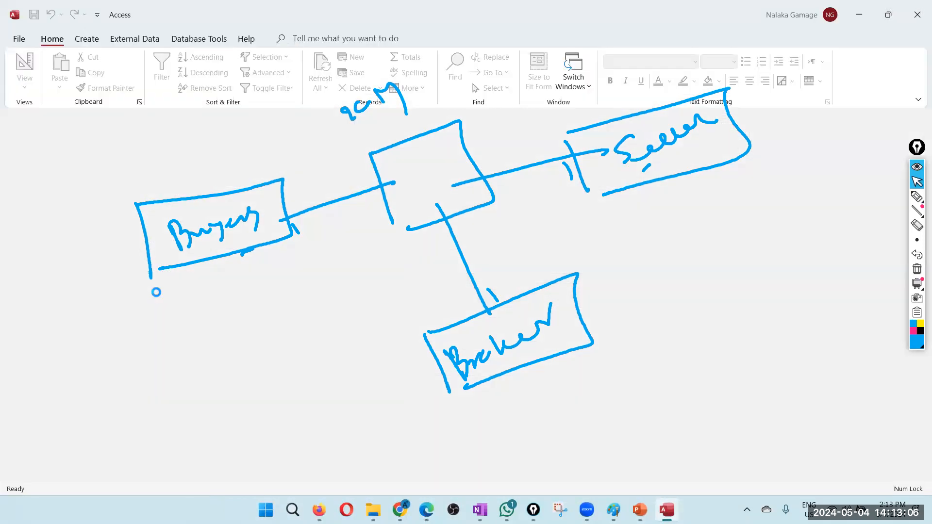
click(917, 269)
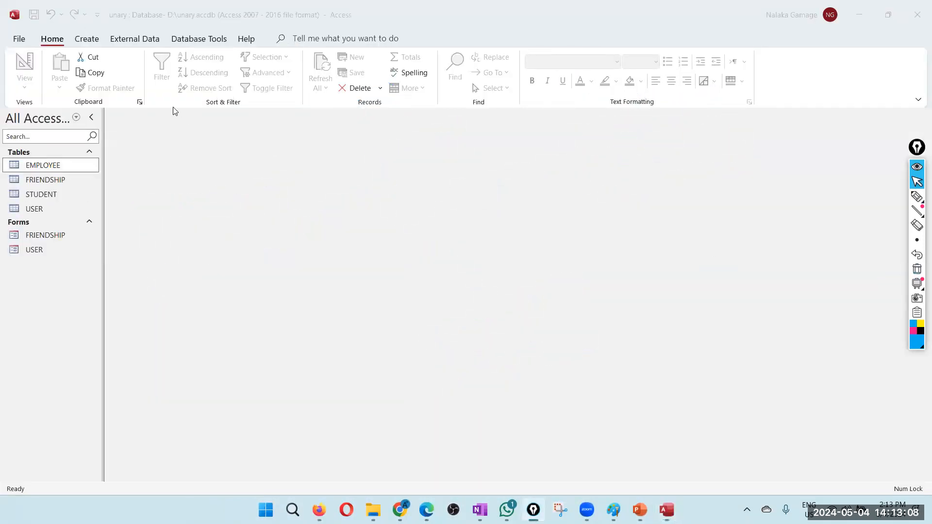
Create a new table in the unary database and save it as "buyer"
click(128, 37)
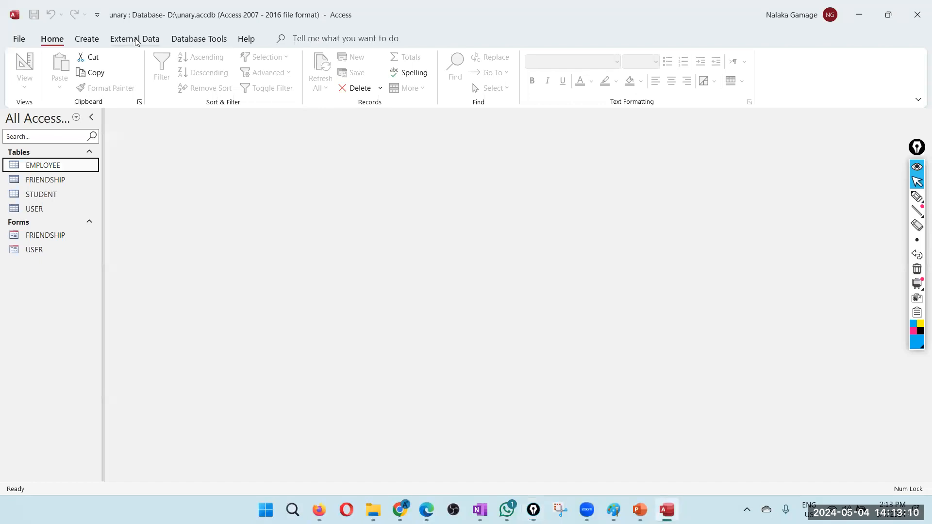
click(134, 41)
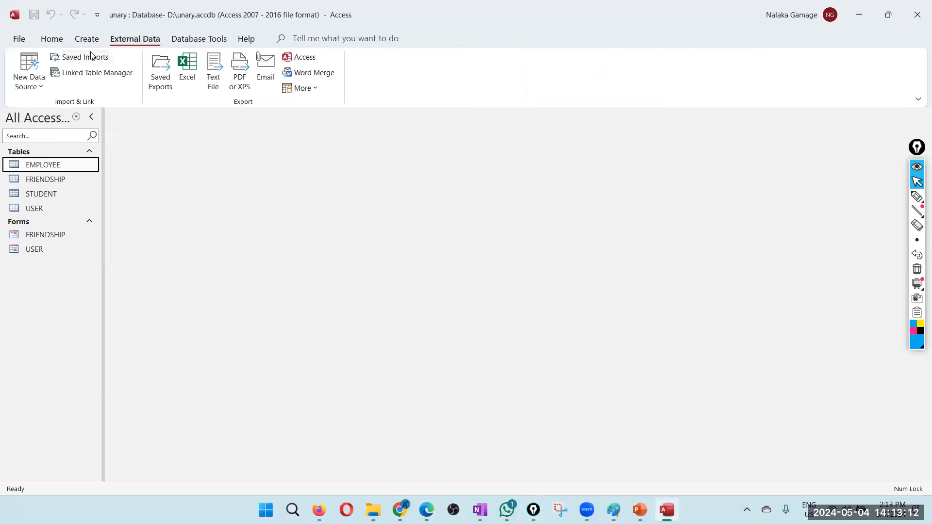
click(84, 39)
click(74, 71)
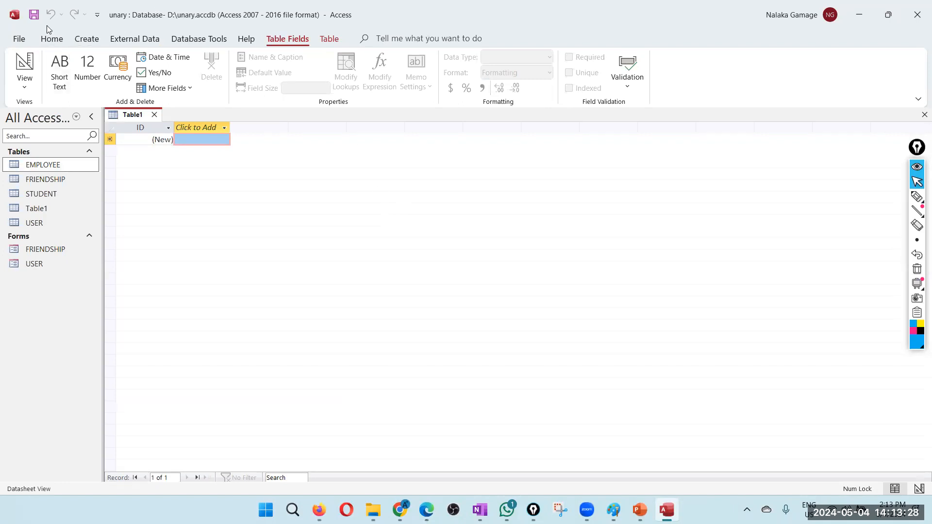
click(33, 15)
text(B)
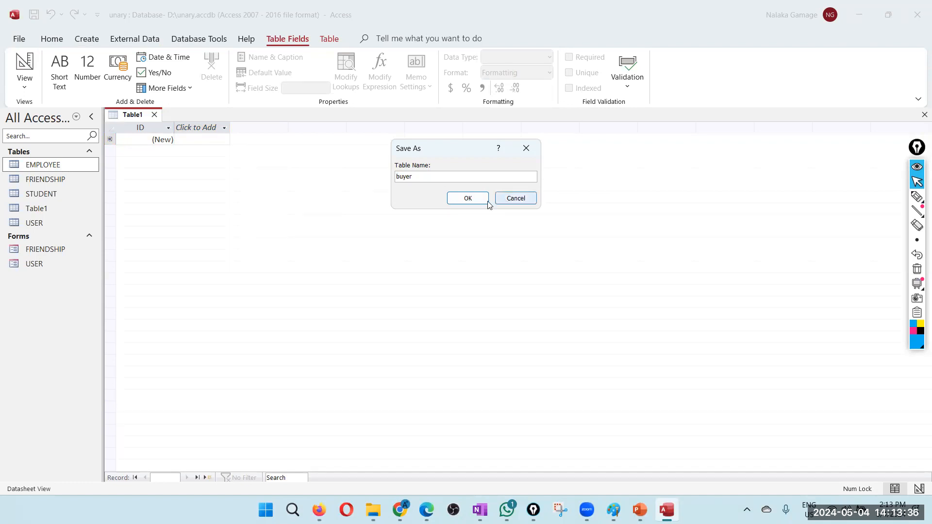
click(467, 198)
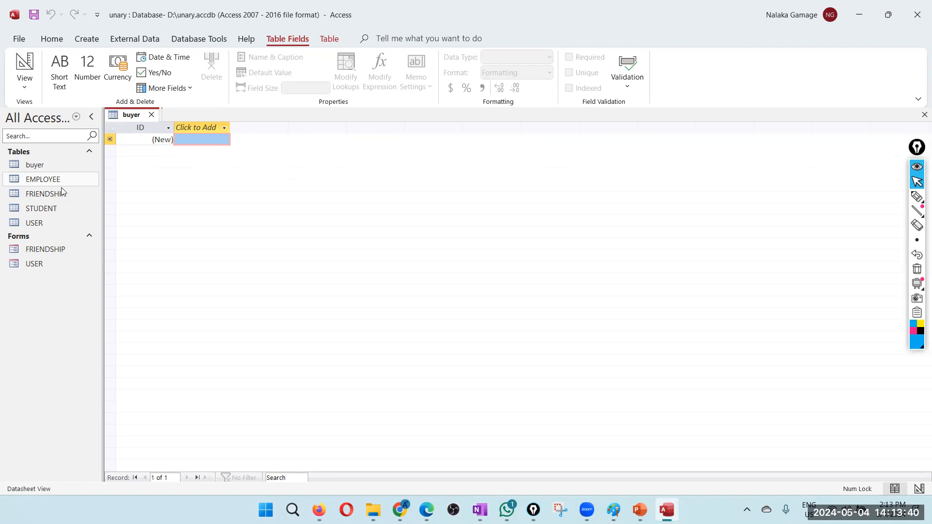
In the buyer table's design, name the AutoNumber key field buyer_id and add a Short Text field bname
right_click(36, 165)
click(92, 189)
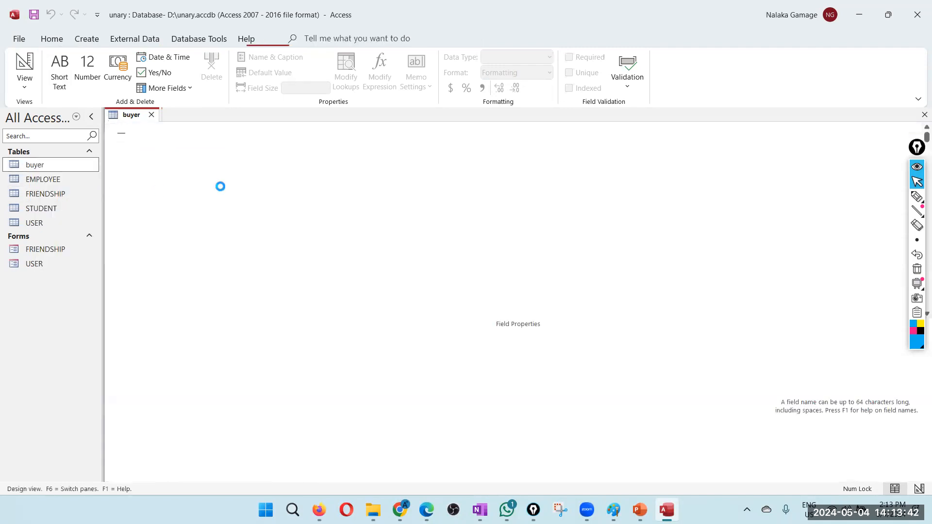
text(bu)
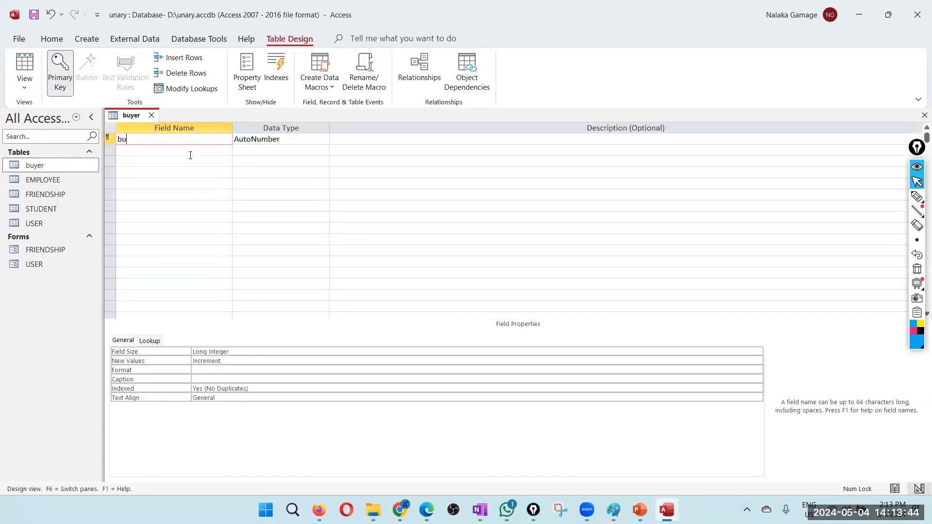
key(Tab)
key(Tab)
key(Tab)
text(bnam)
key(Tab)
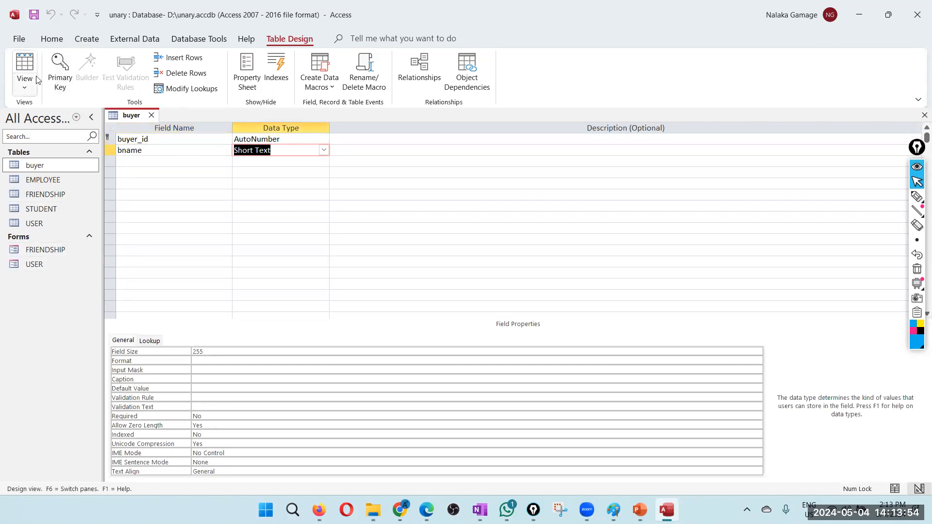
right_click(55, 166)
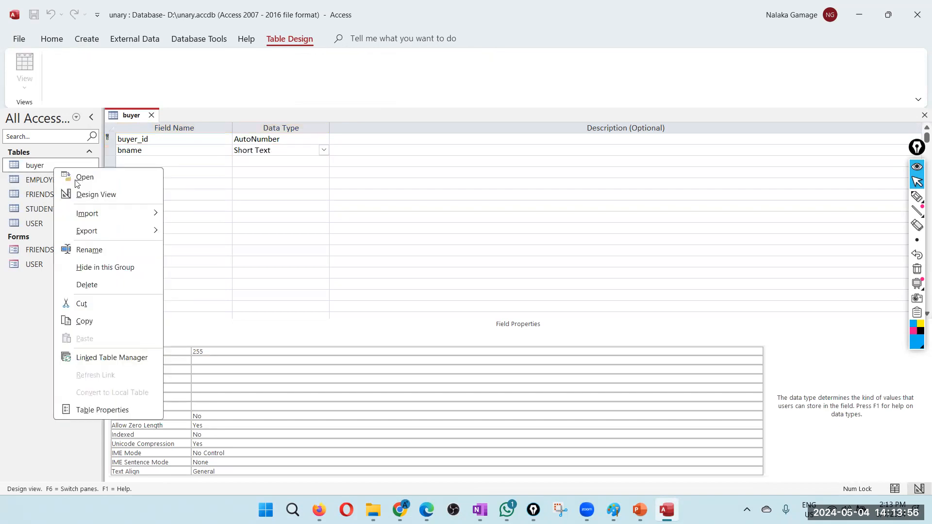
click(100, 248)
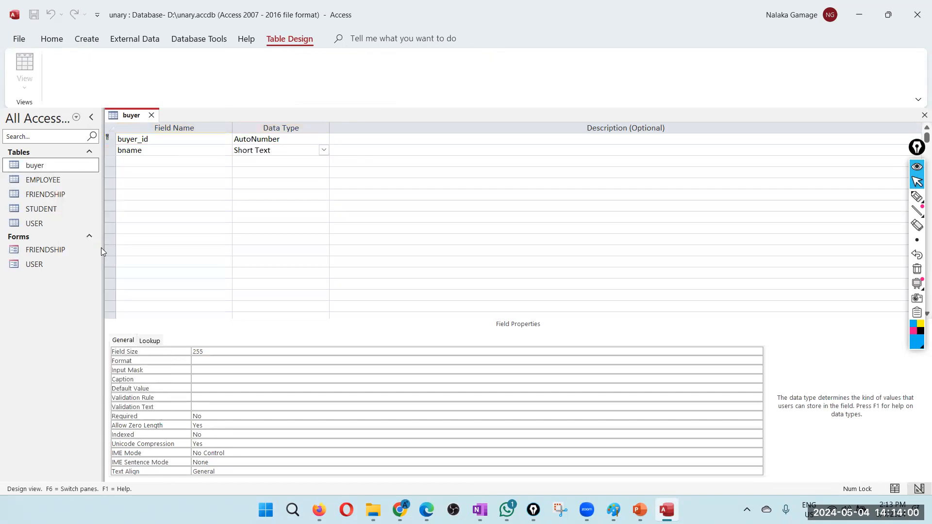
click(469, 291)
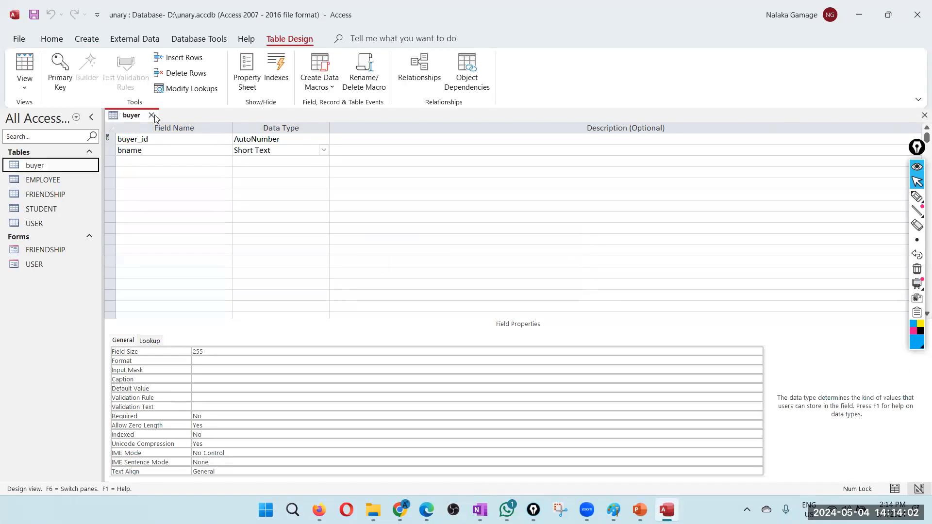
Close the buyer table's design and rename the table to uppercase BUYER
click(151, 115)
right_click(45, 166)
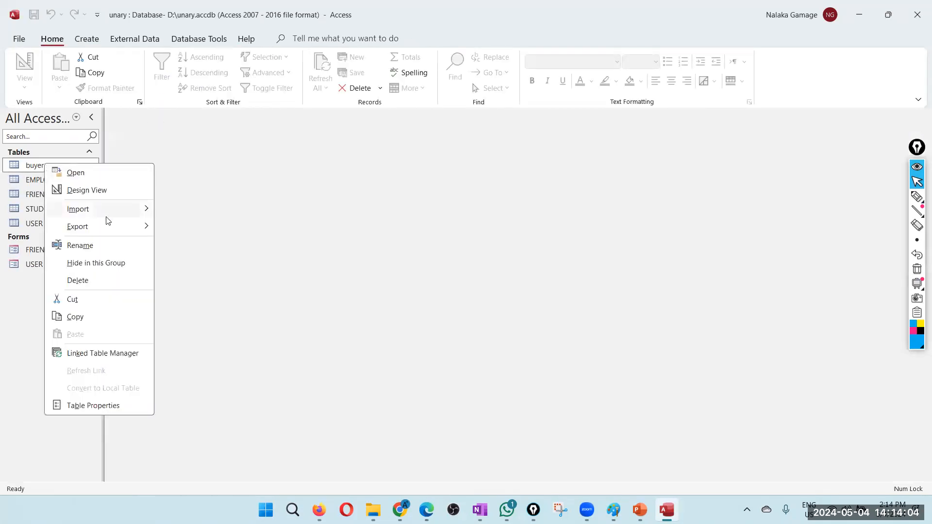
click(102, 250)
text(B)
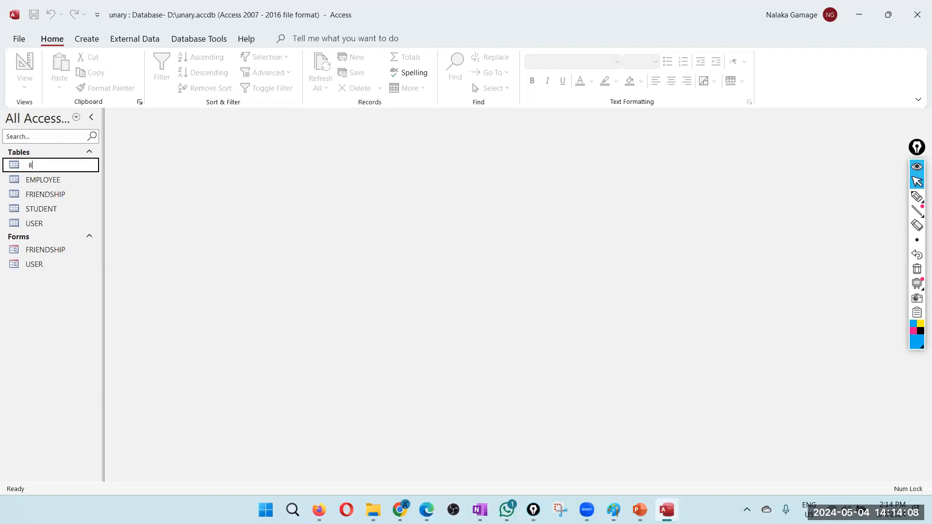
text(UYER)
key(Return)
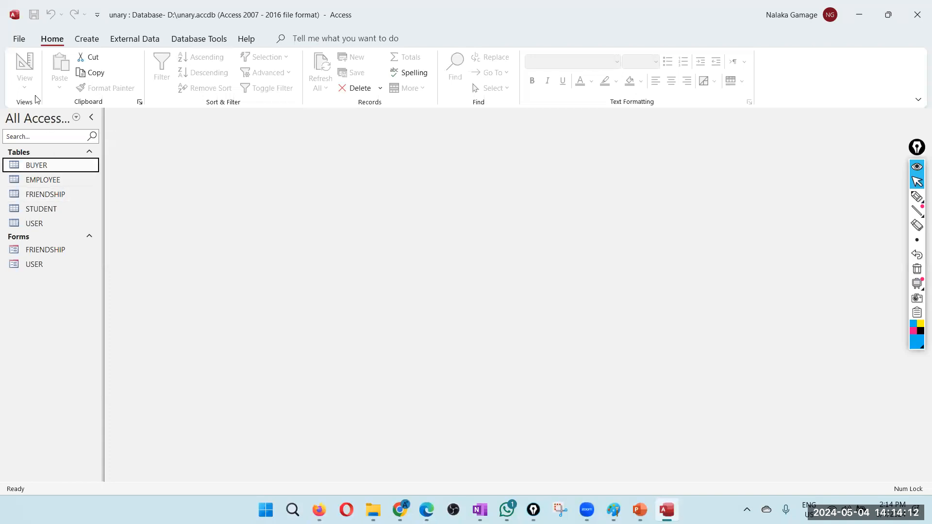
Create another new table in the database and save it as SELLER
click(87, 38)
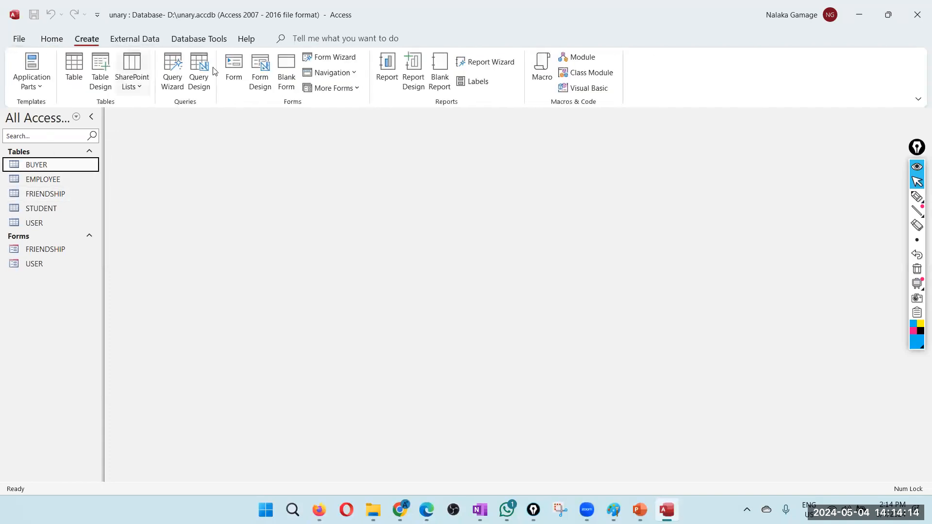
click(75, 69)
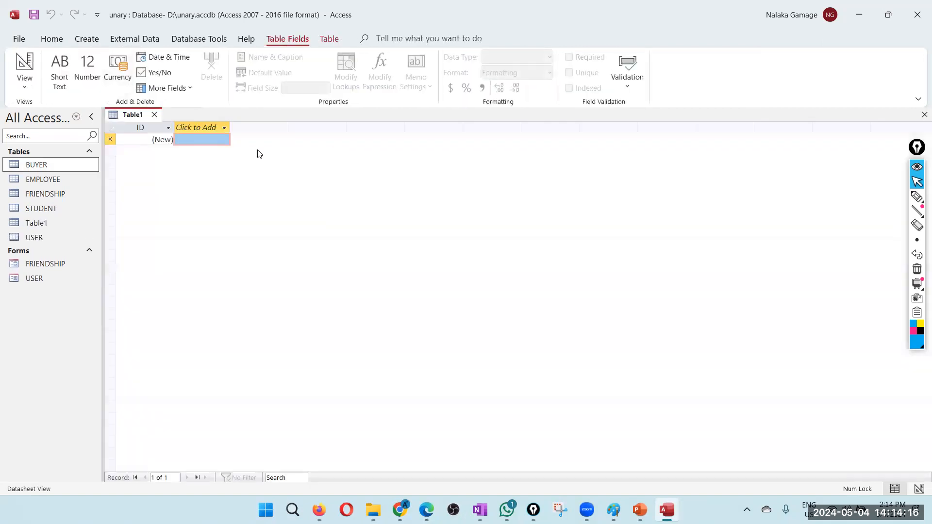
click(34, 15)
text(SELL)
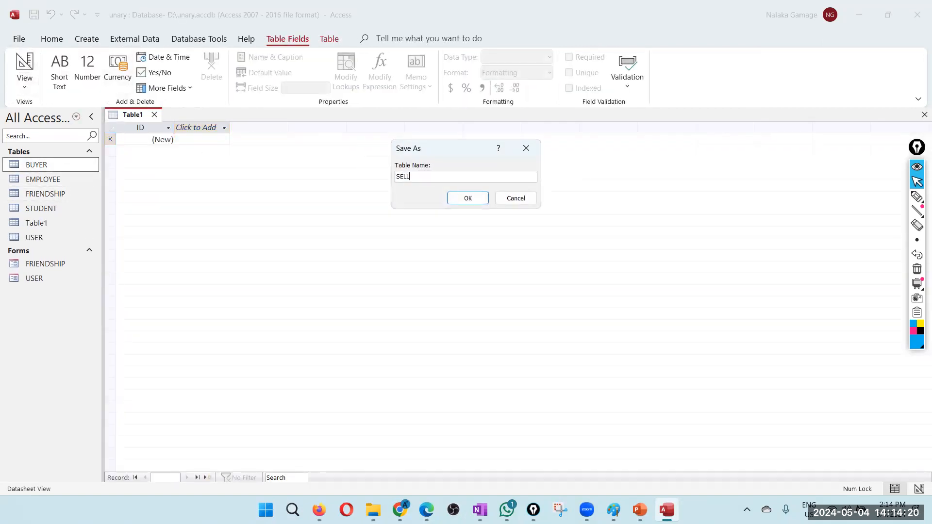
click(456, 199)
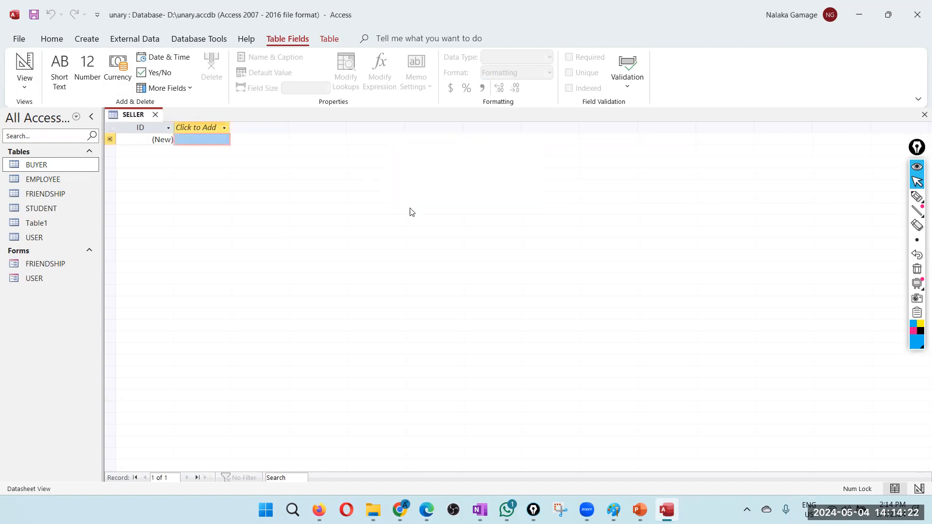
In the SELLER table's design, name the AutoNumber key field seller_id and add a Short Text field sname
right_click(39, 167)
click(73, 190)
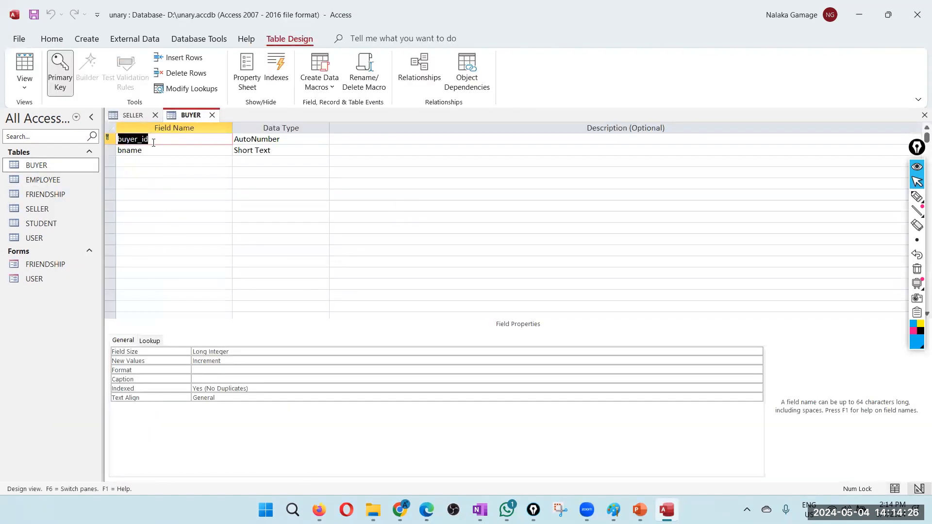
click(43, 213)
right_click(43, 213)
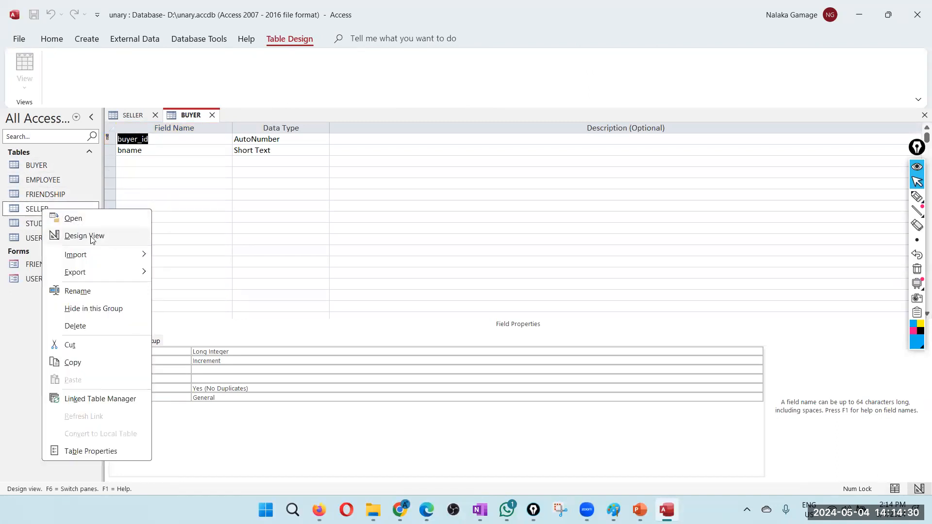
click(91, 236)
text(sell)
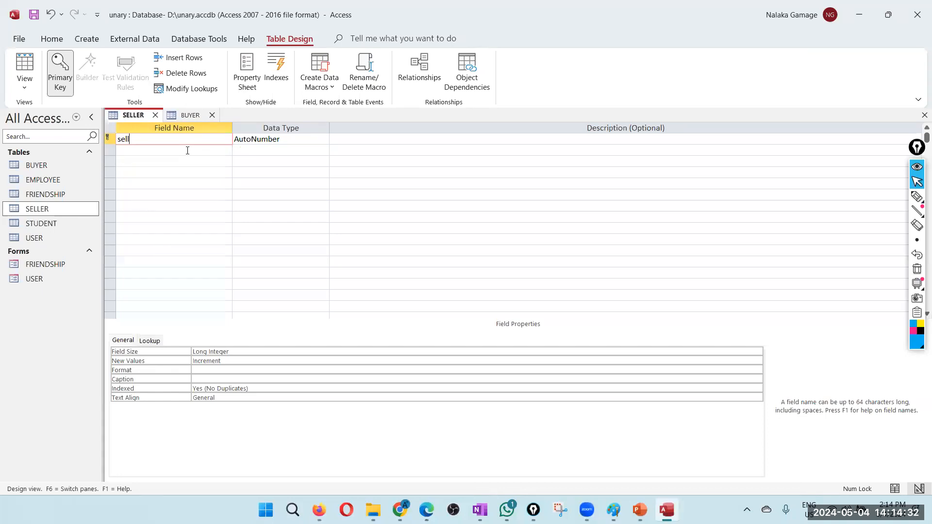
text(er_id)
key(Tab)
key(Tab)
key(Tab)
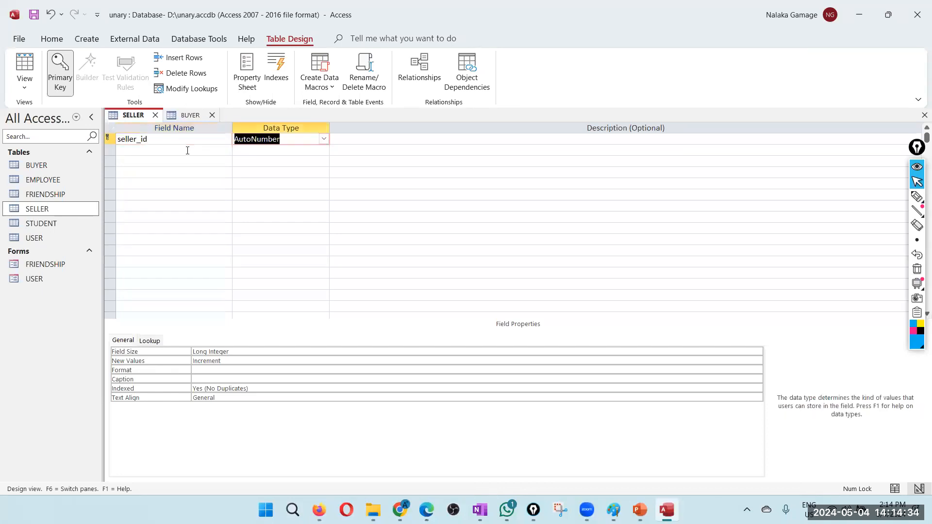
text(sname)
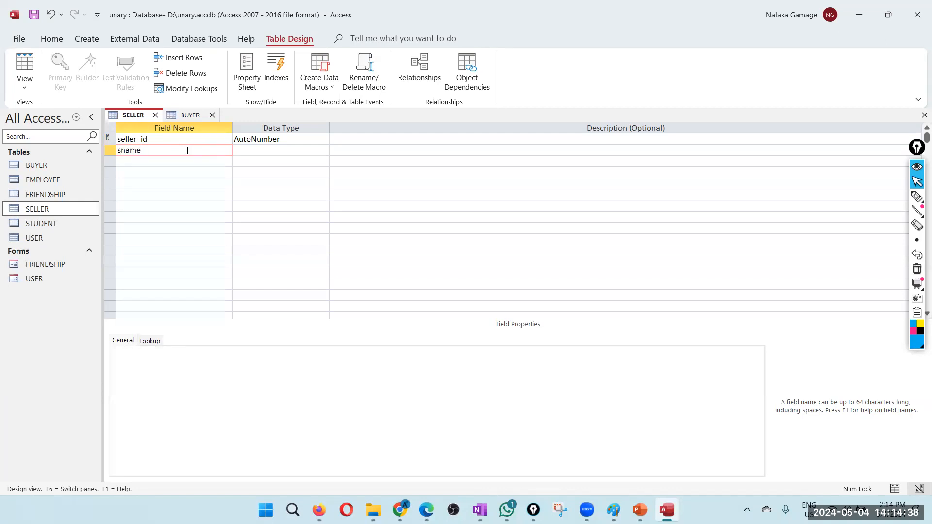
key(Tab)
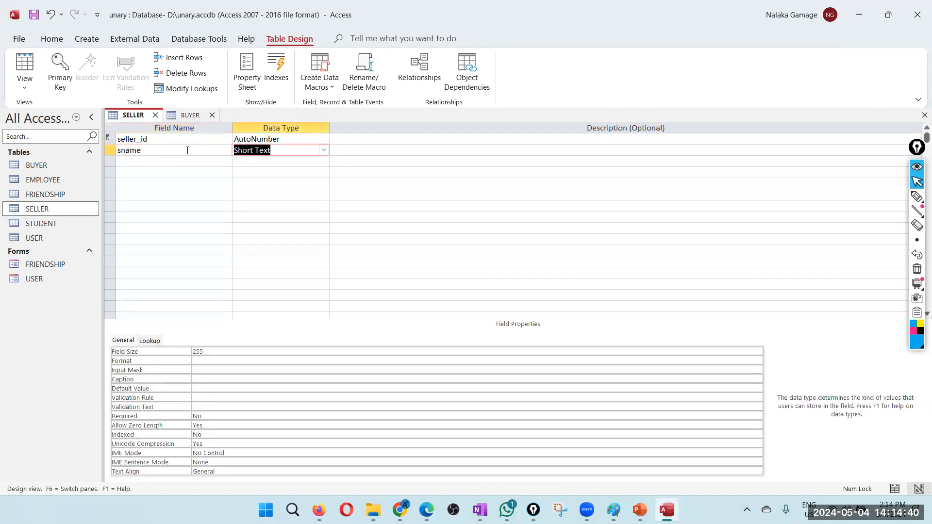
click(181, 168)
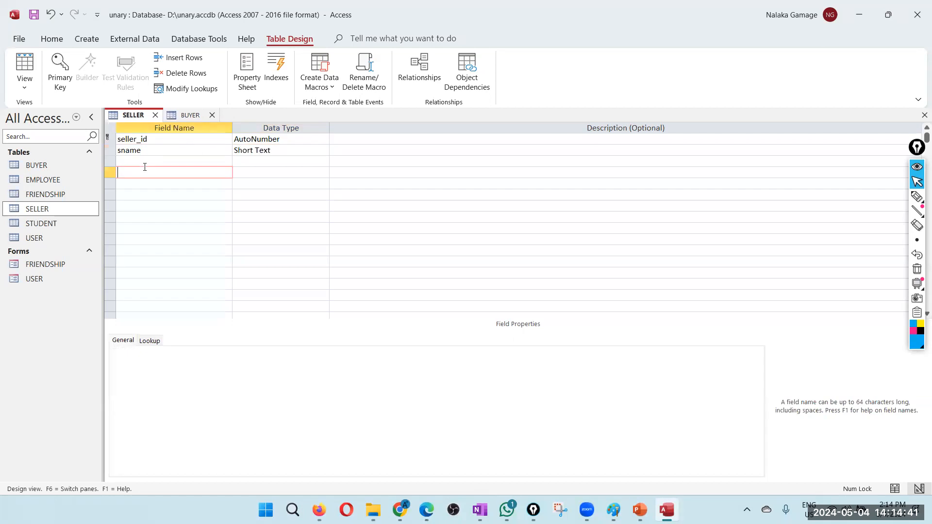
Save the SELLER table's design changes and close both open table designs, SELLER and BUYER
click(155, 115)
click(425, 287)
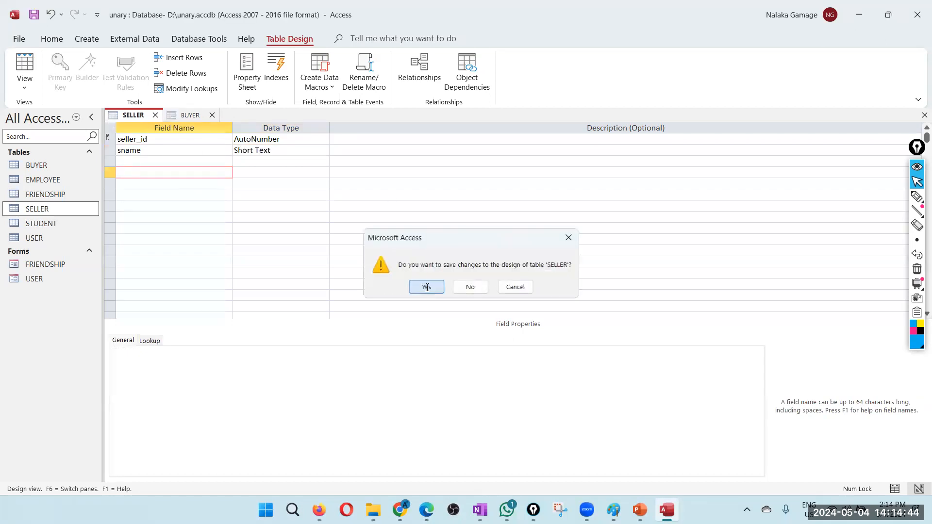
click(154, 115)
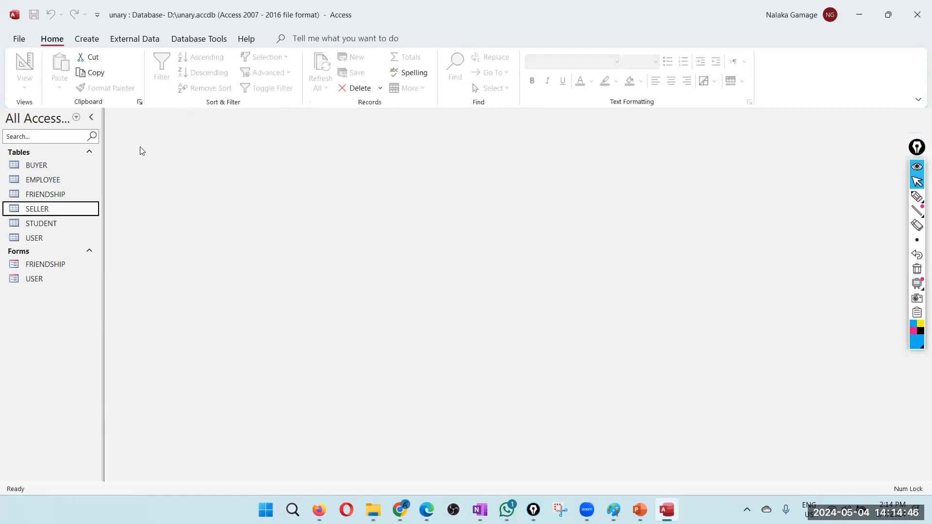
Bring back the cleared Buyers, Seller and Broker sketch to check it, and hide the screen annotations
click(921, 260)
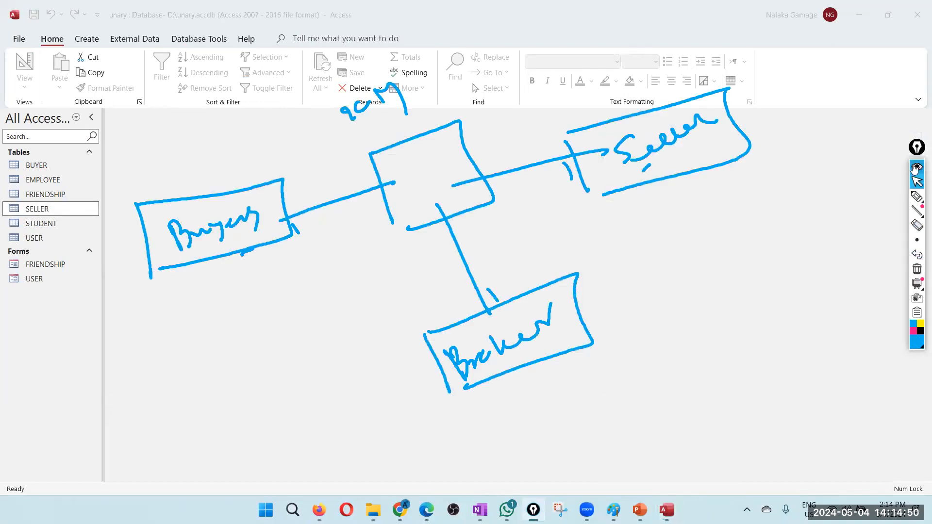
click(918, 168)
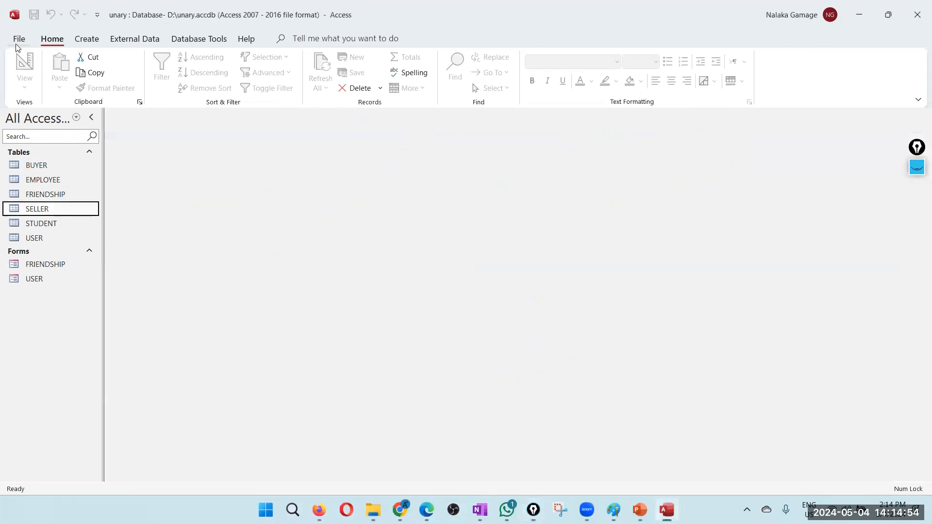
Create a new table in the database and save it as BROKER
click(89, 39)
click(74, 67)
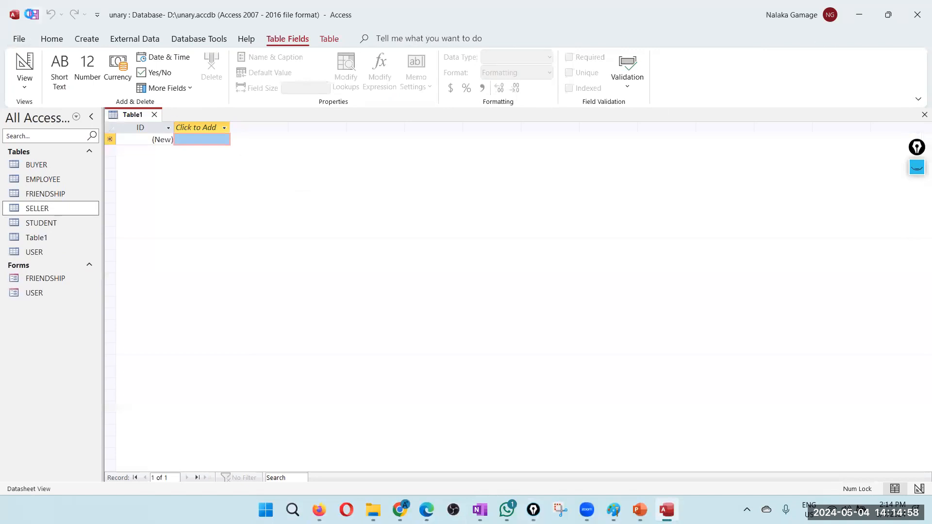
click(34, 15)
text(BROKER)
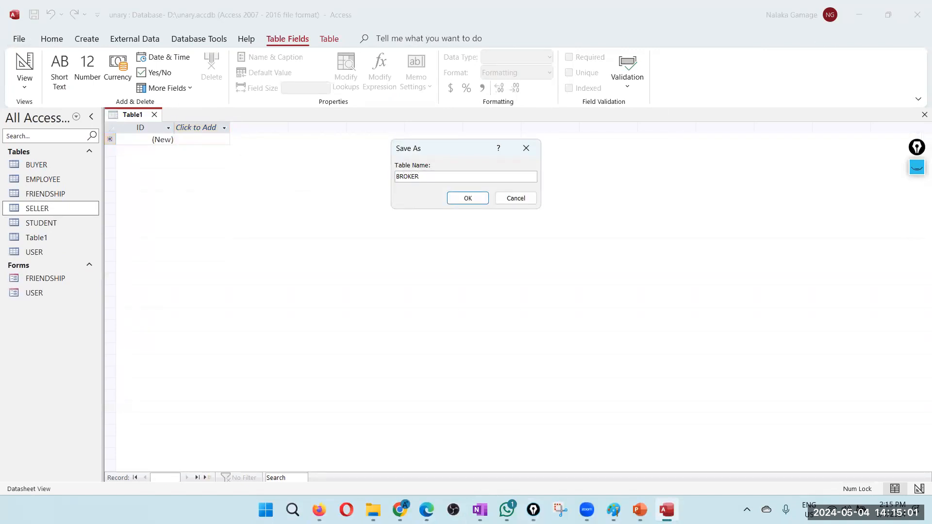
click(470, 197)
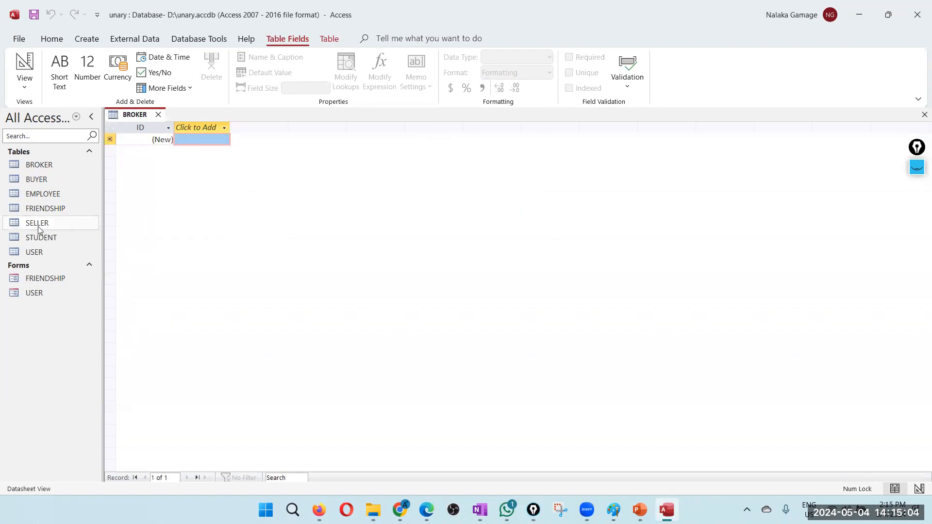
Design the BROKER table with AutoNumber key field broker_id and Short Text field bname, saving the changes on closing
click(48, 167)
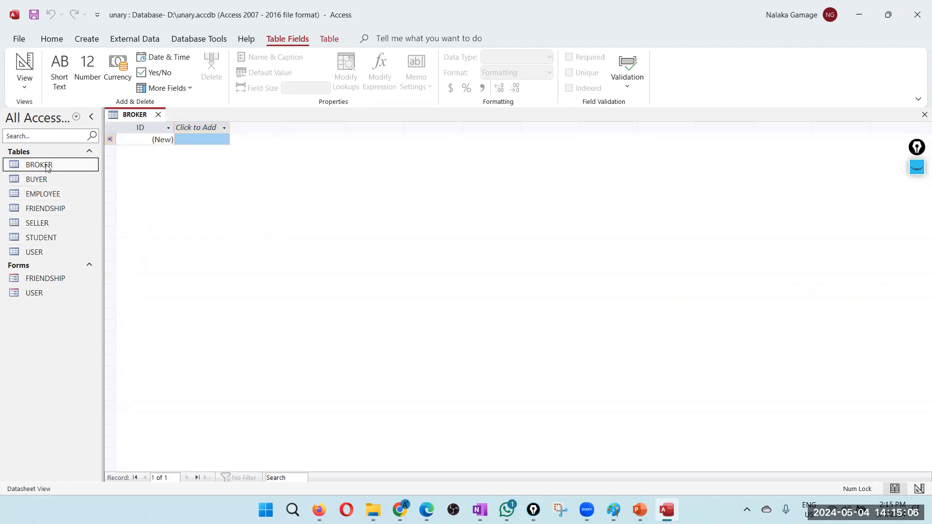
right_click(48, 167)
click(93, 193)
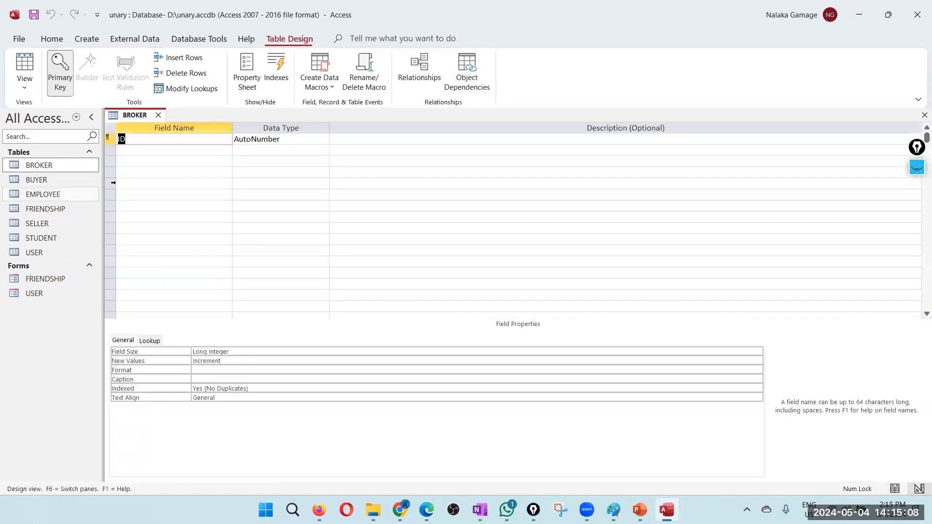
text(broker_id)
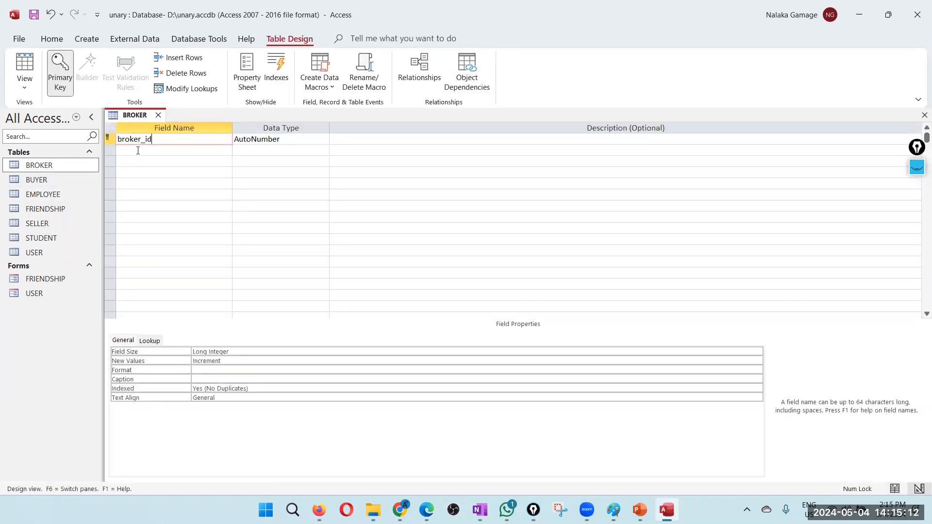
key(Tab)
click(138, 151)
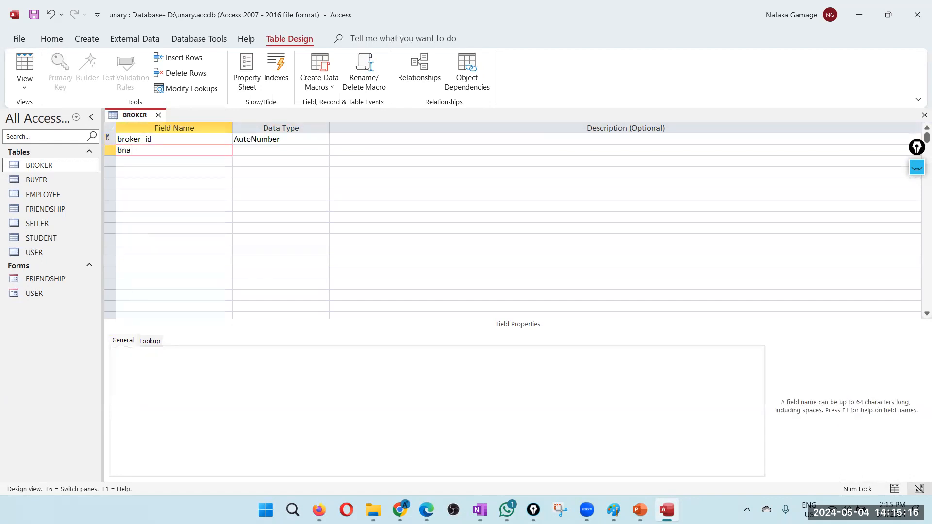
key(Tab)
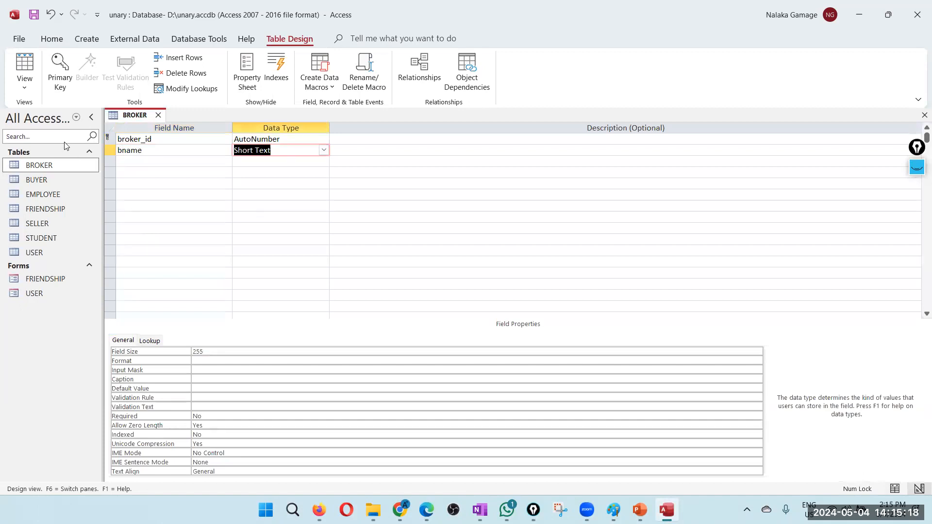
click(158, 115)
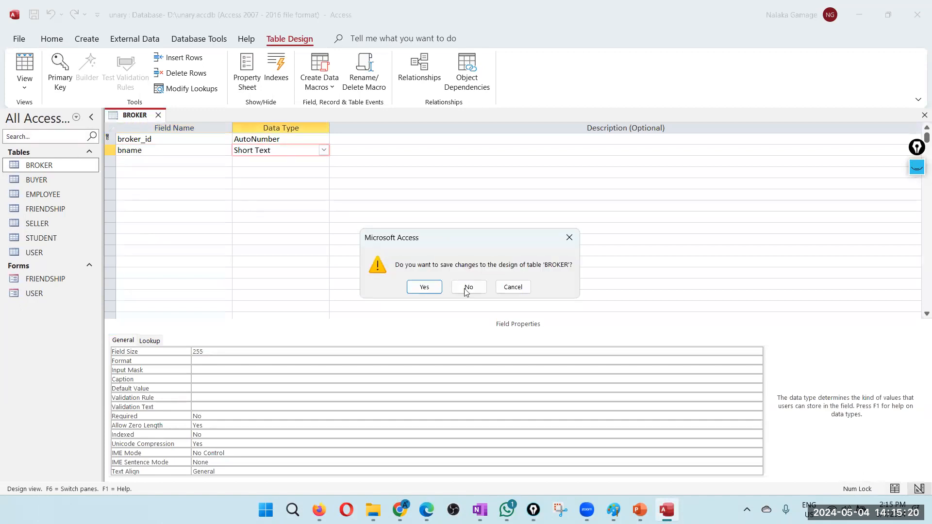
click(424, 286)
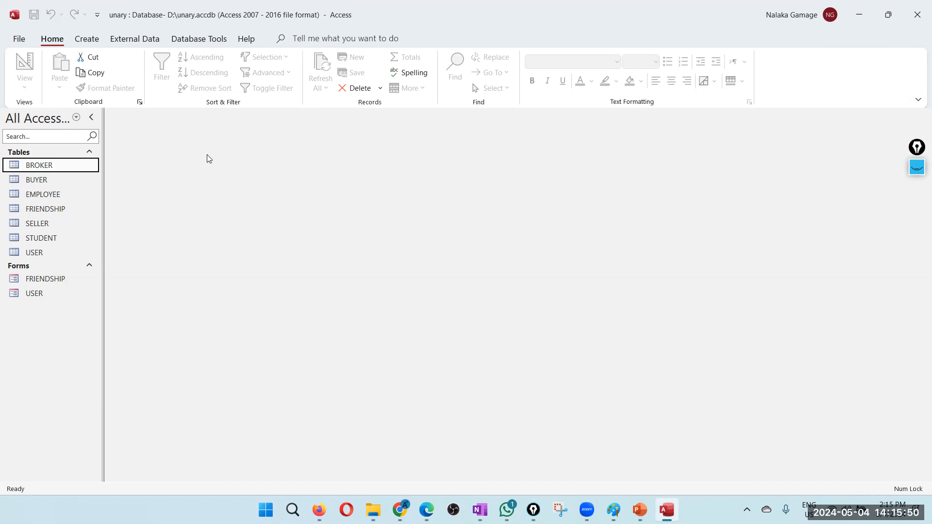
Show the Buyers, Seller and Broker sketch again to review the relationship connecting them, and clear it from the screen
click(915, 169)
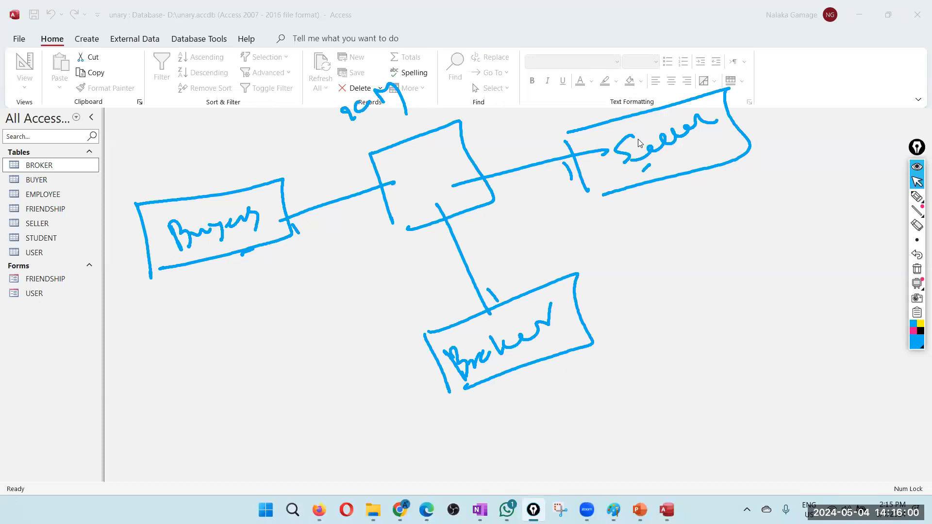
click(917, 269)
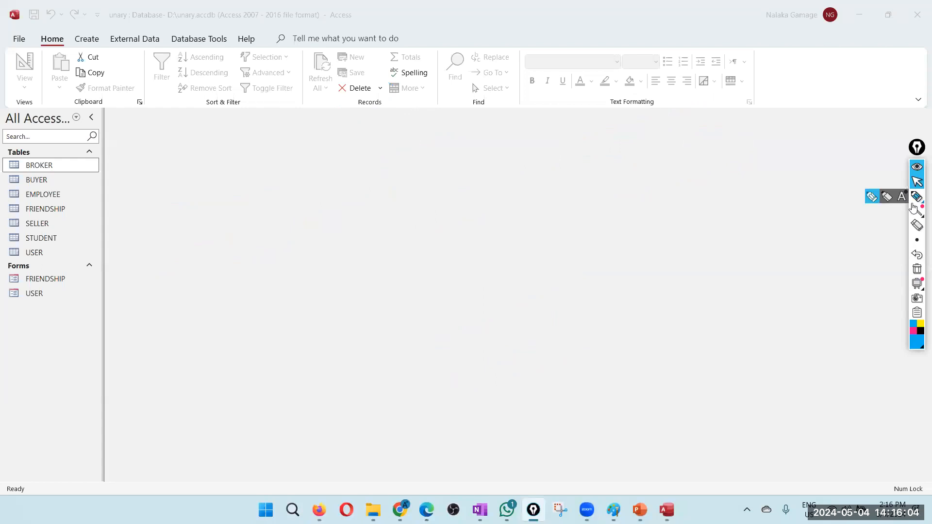
click(917, 255)
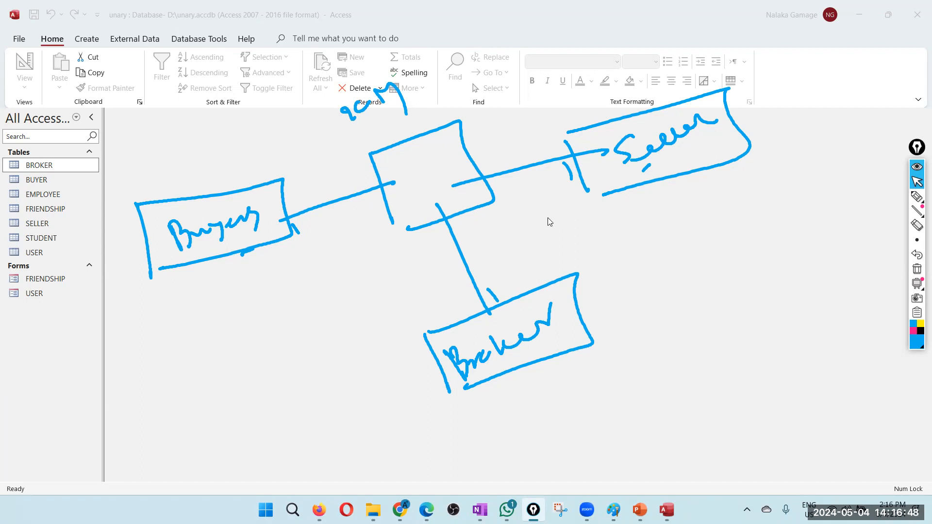
click(916, 270)
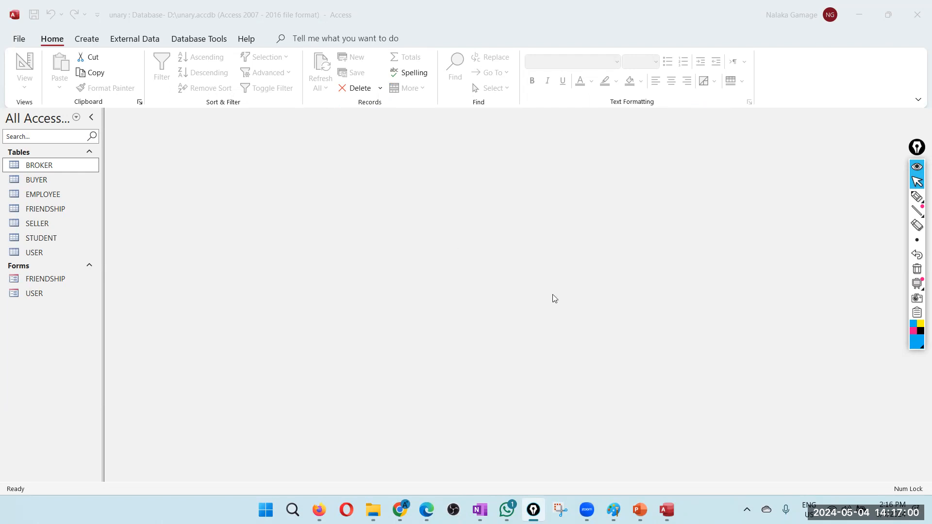
click(916, 198)
click(917, 182)
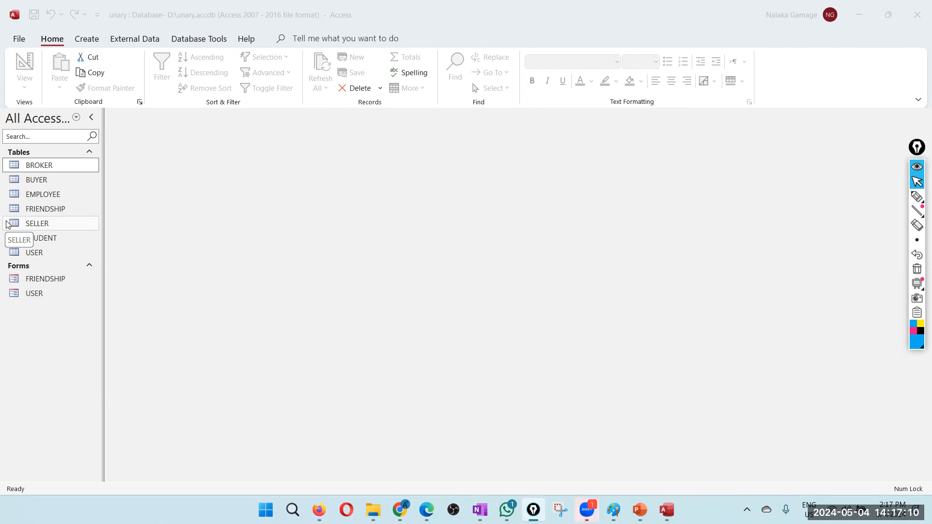
Create a new table, save it as transaction, and close it
click(88, 38)
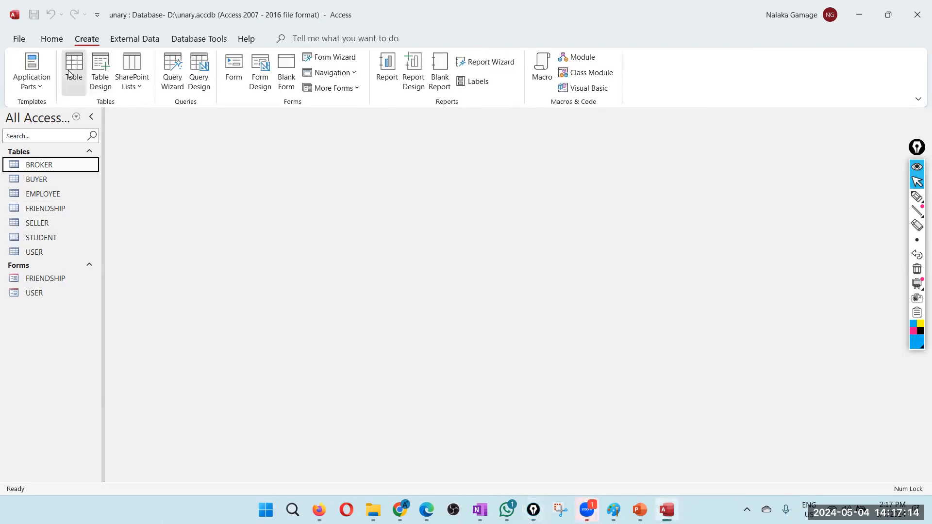
click(71, 68)
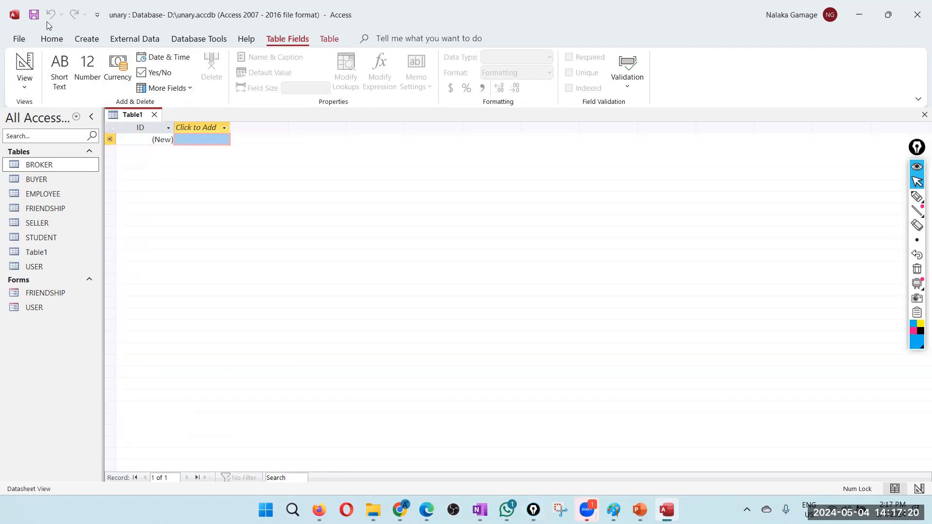
click(34, 16)
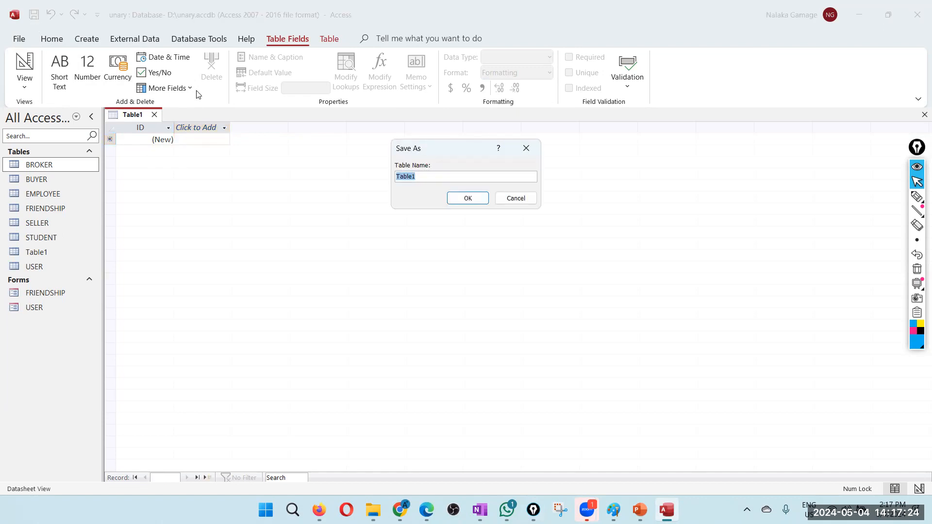
text(Tra)
key(BackSpace)
text(ransaction)
click(468, 198)
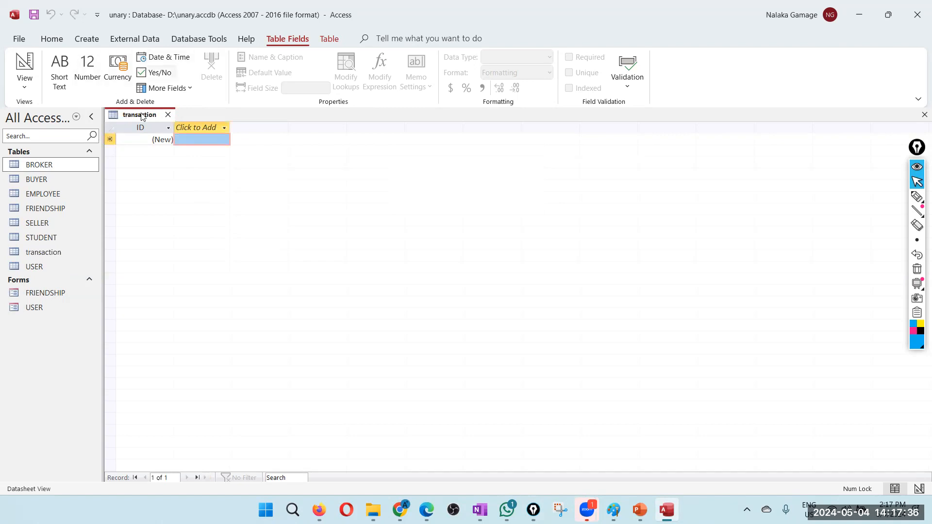
click(168, 114)
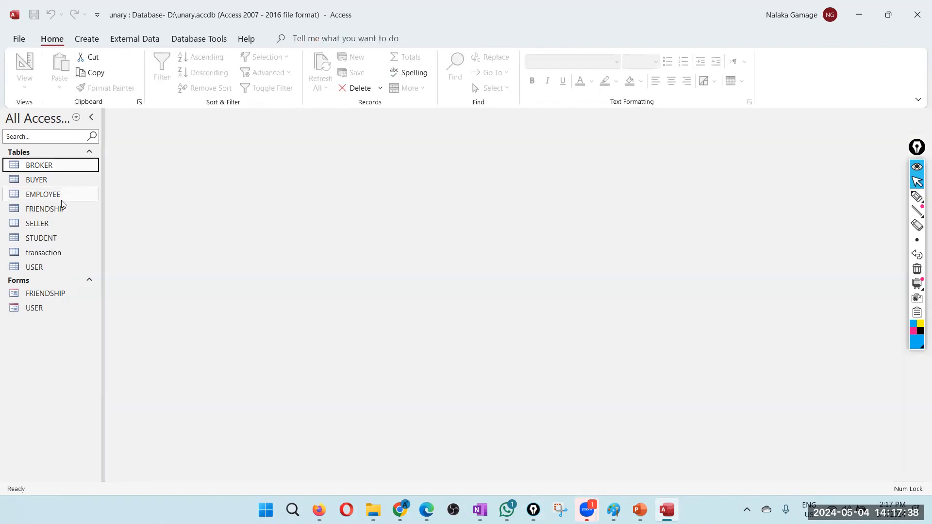
Rename the transaction table as TRANSACTION in capital letters
click(46, 254)
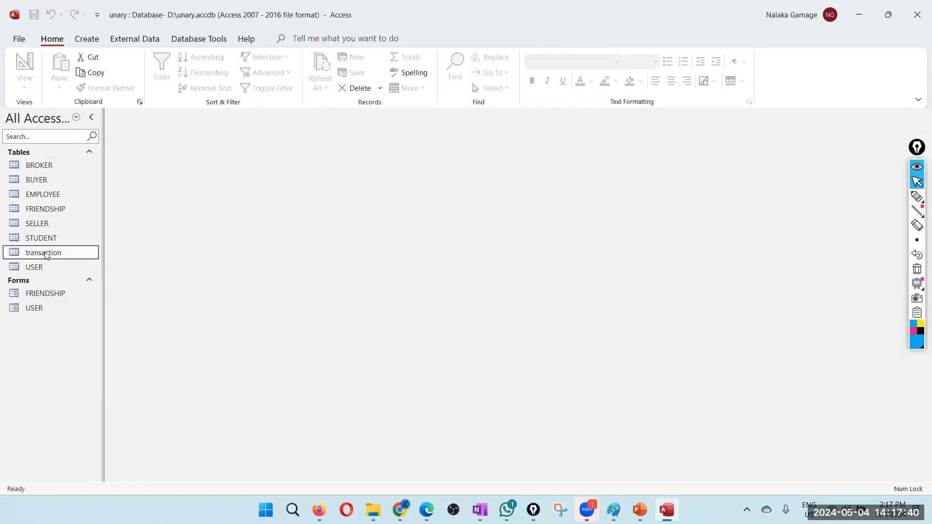
right_click(46, 254)
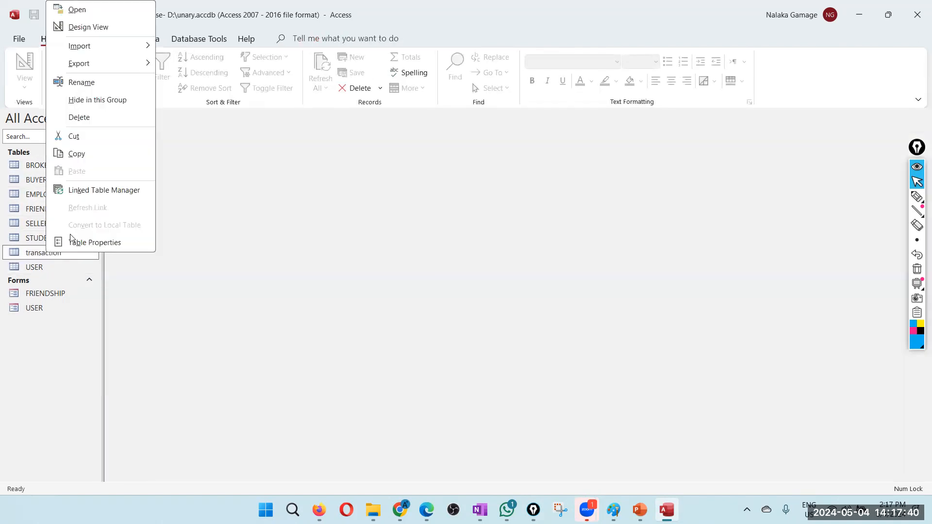
click(82, 82)
text(TRANSACTIO)
key(Return)
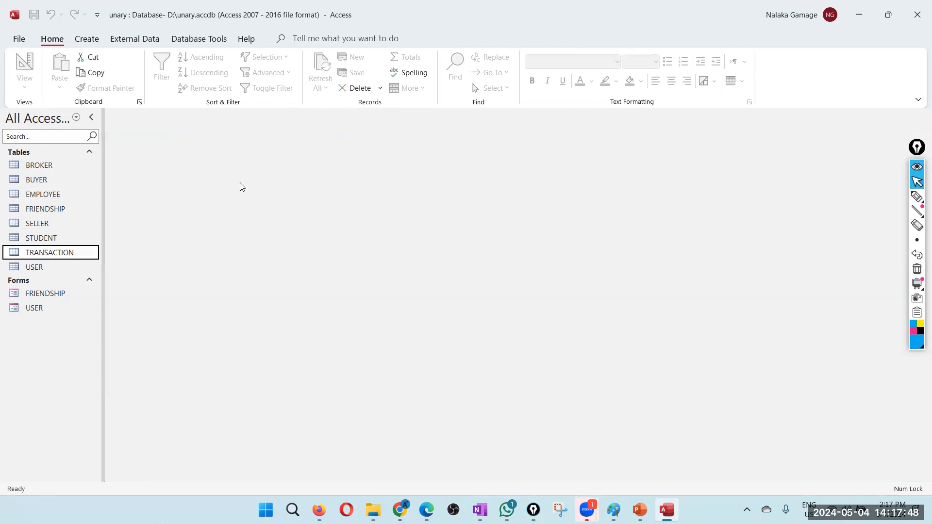
Open the TRANSACTION table's design, rename its key field as seller_id, and add the fields buyer_id and broker_id
right_click(67, 253)
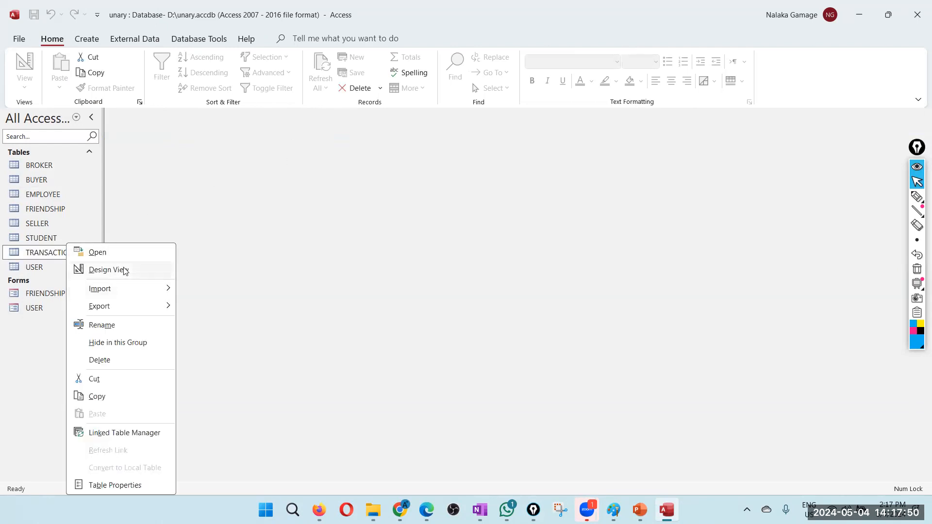
click(125, 268)
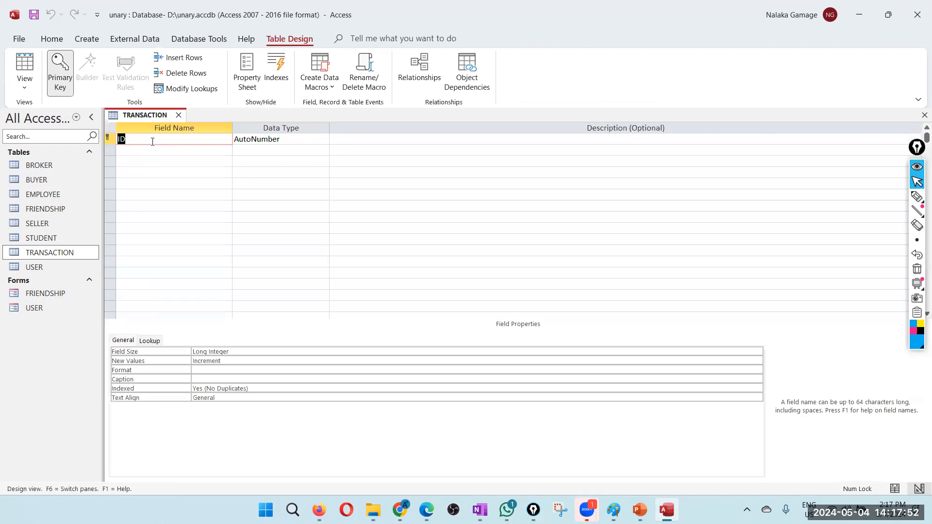
text(seller_id)
click(162, 153)
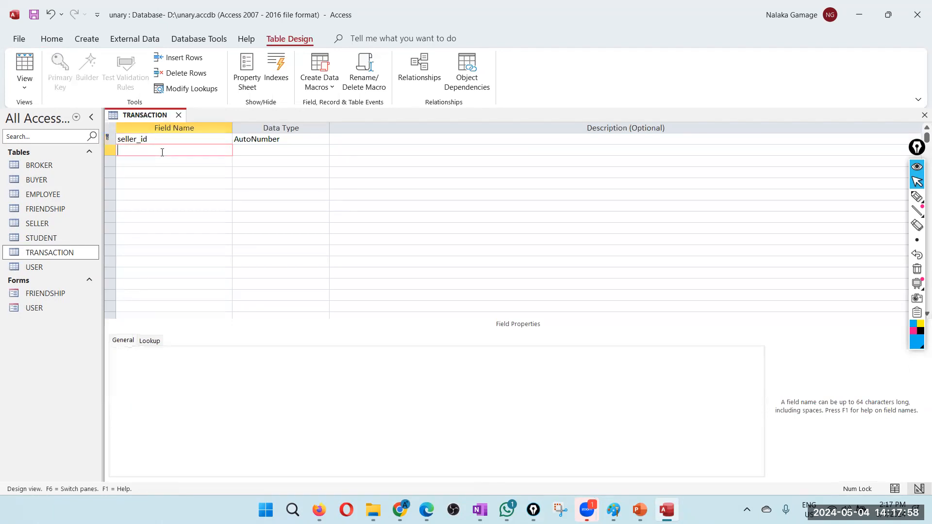
text(buyer_id)
key(Tab)
key(Tab)
key(Tab)
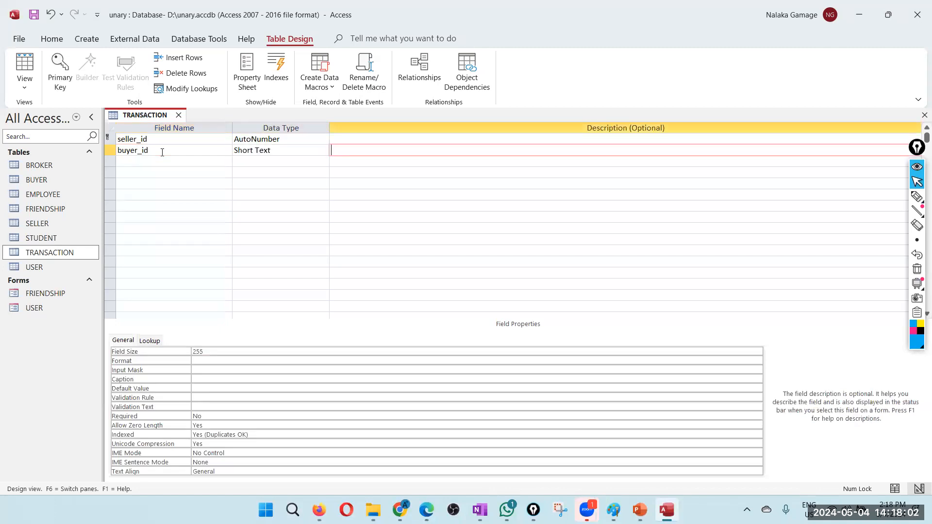
text(b)
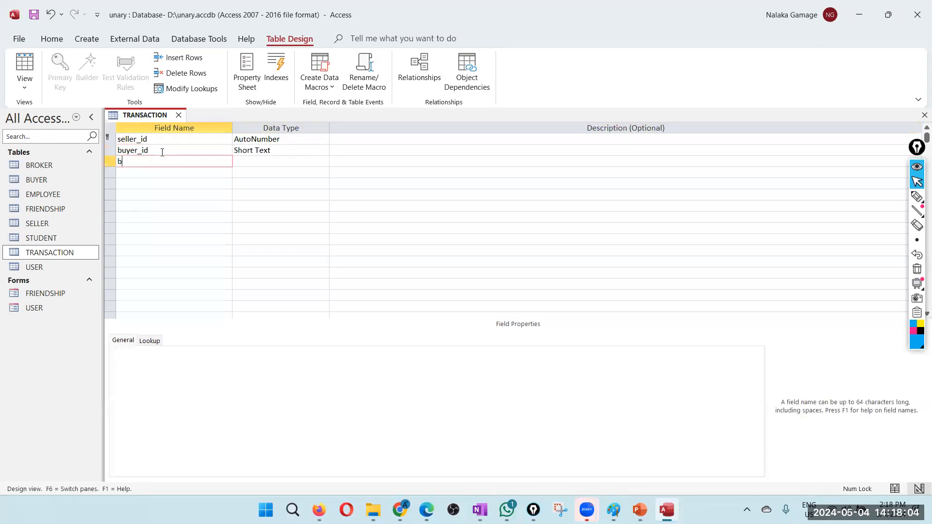
text(roker_id)
key(Tab)
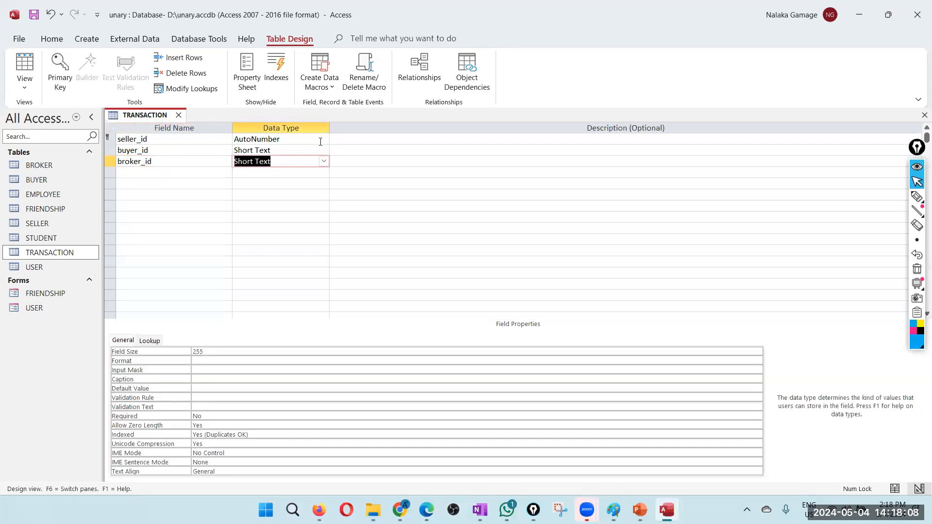
Set the data type of seller_id, buyer_id and broker_id to Number
click(323, 140)
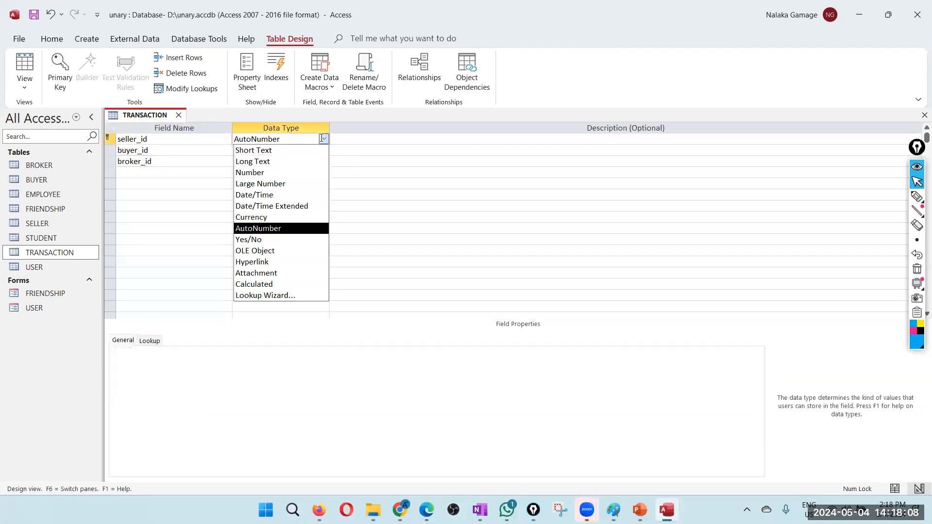
click(263, 173)
click(314, 150)
click(324, 151)
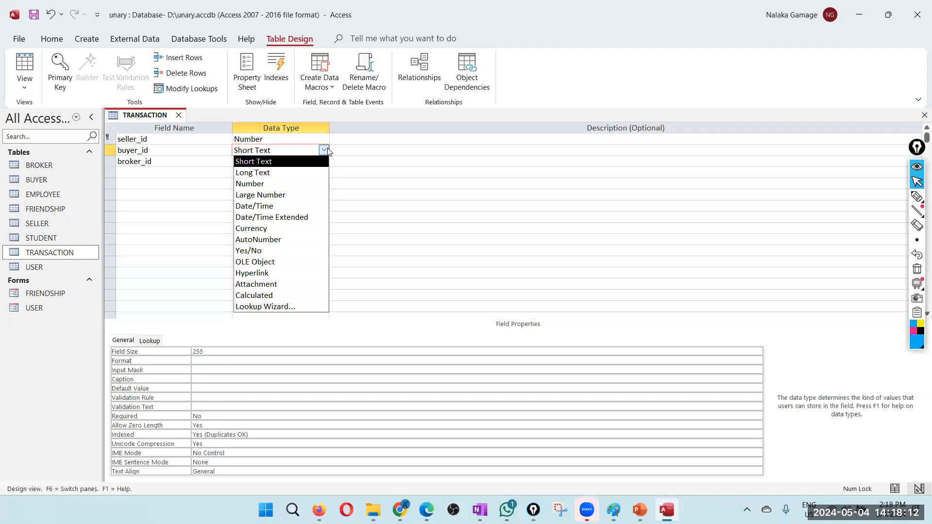
click(254, 187)
click(313, 162)
click(324, 161)
click(264, 196)
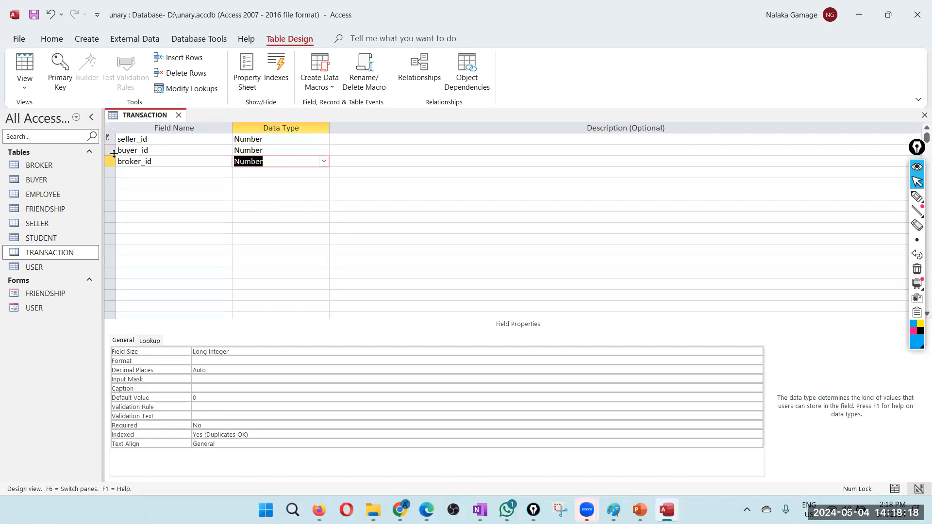
Make seller_id, buyer_id and broker_id together the composite primary key of the TRANSACTION table
click(109, 140)
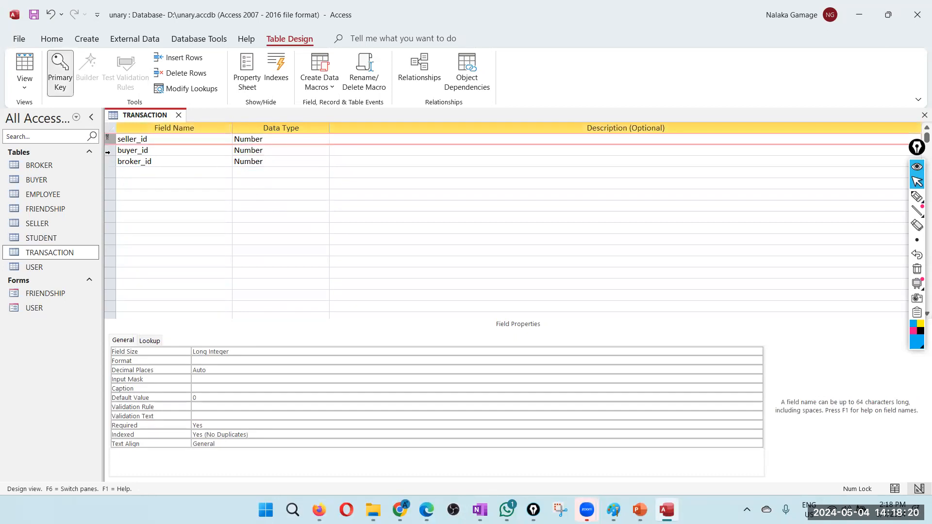
shift+click(108, 160)
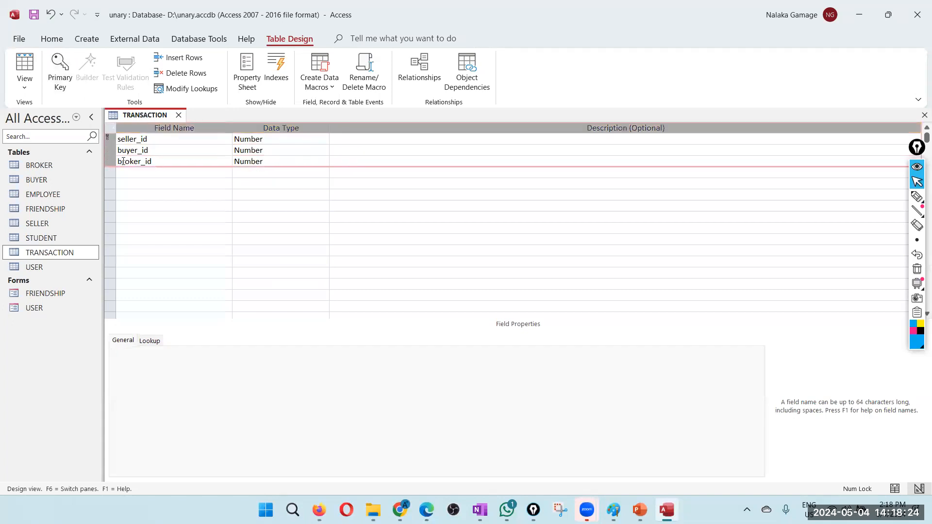
right_click(106, 145)
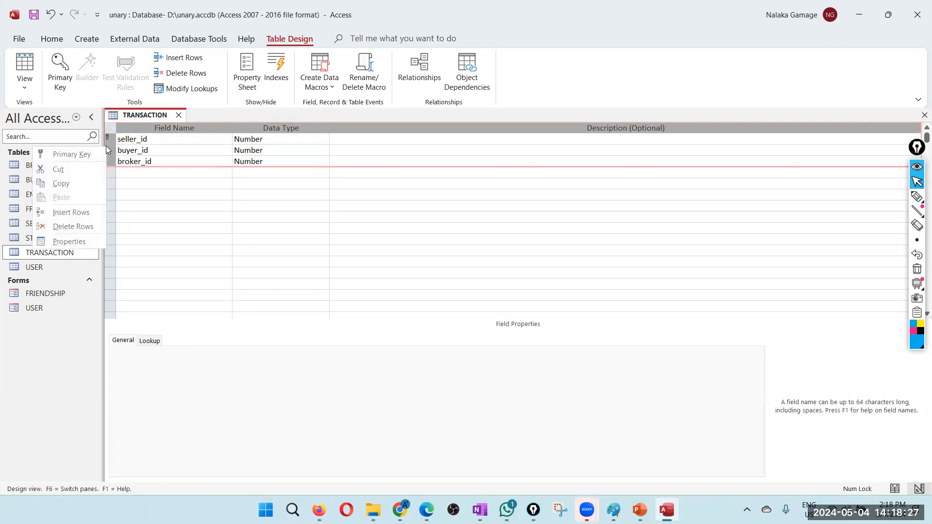
click(70, 155)
click(204, 238)
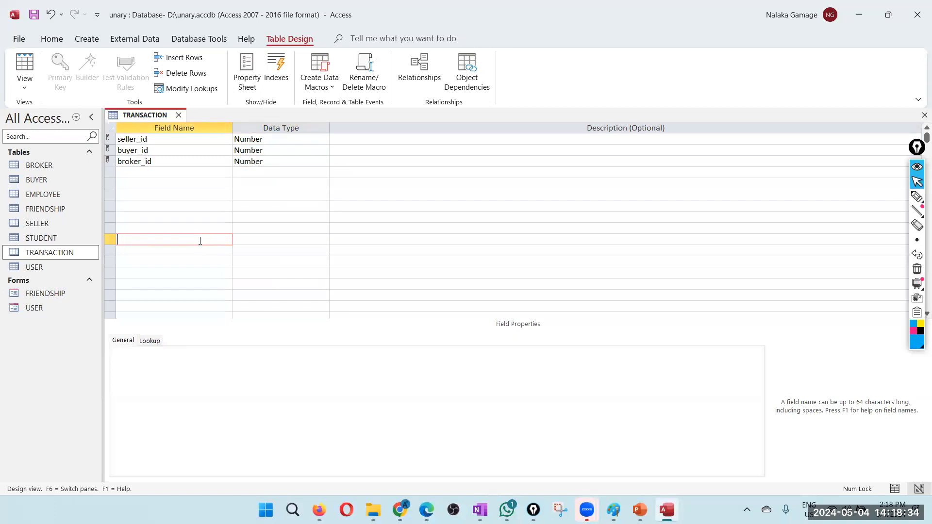
Add a field named date_of_transacton below broker_id with the Date/Time data type
click(146, 170)
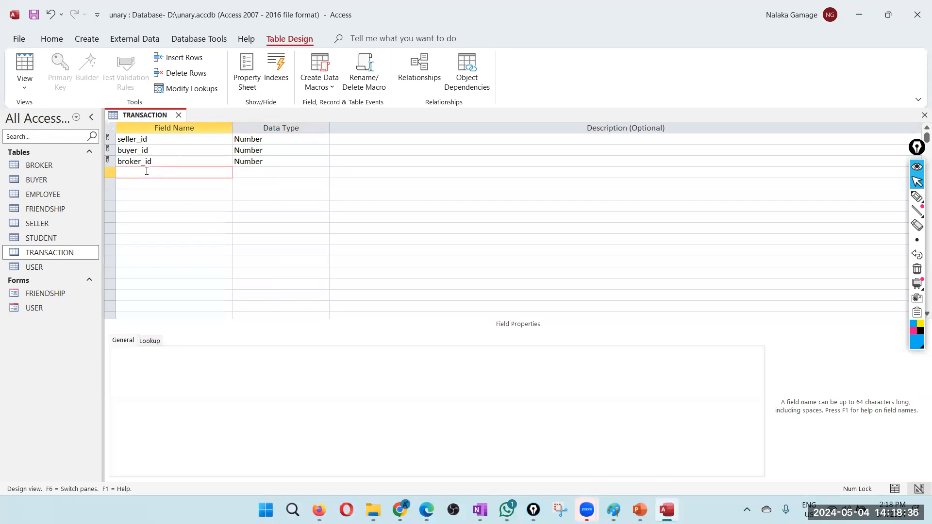
text(D)
key(BackSpace)
text(data)
key(BackSpace)
key(BackSpace)
text(e)
key(BackSpace)
text(te_of_transacton)
key(Tab)
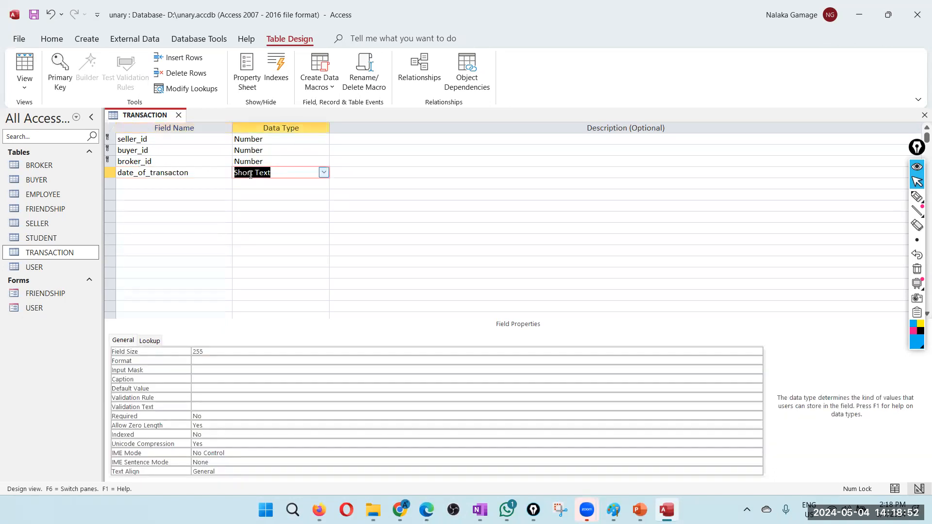
click(323, 173)
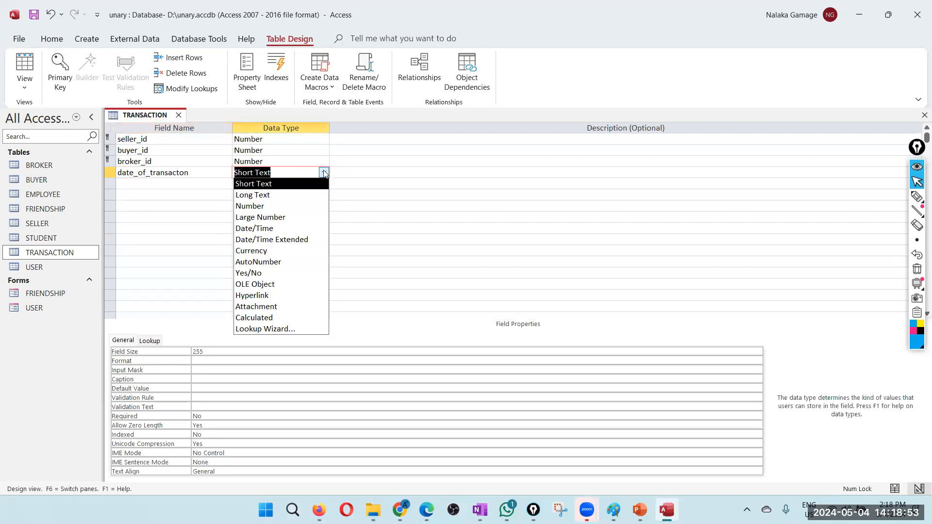
click(254, 228)
Add a transaction_amount field with the Currency data type, and close the TRANSACTION table with its design changes saved
click(130, 183)
text(transaction_amount)
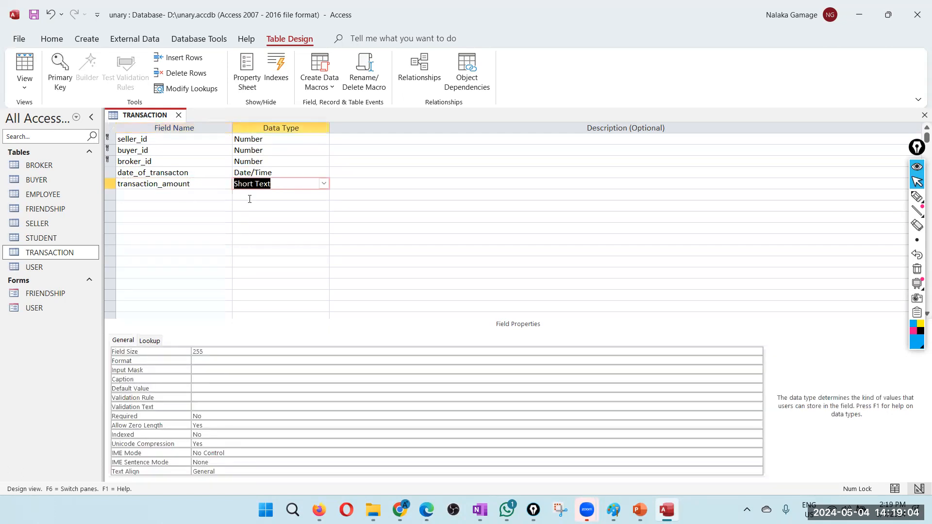
click(323, 184)
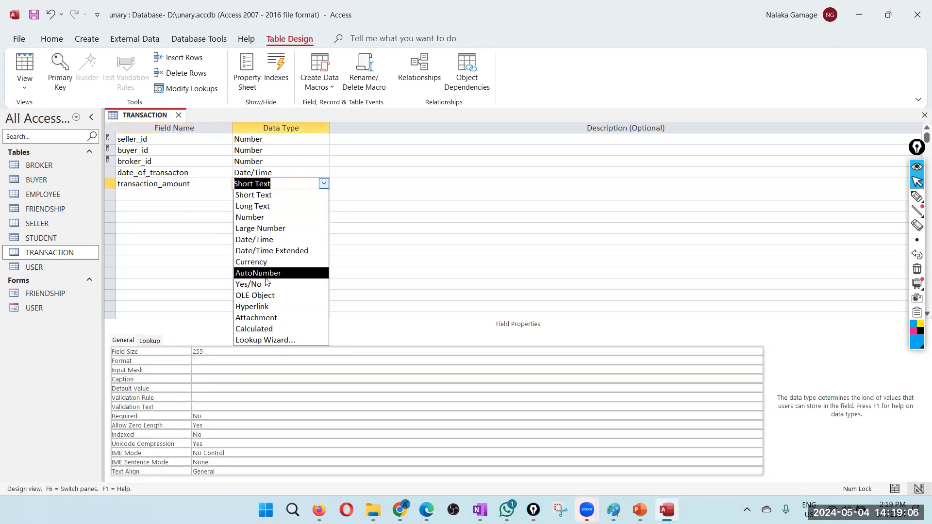
click(253, 262)
click(188, 273)
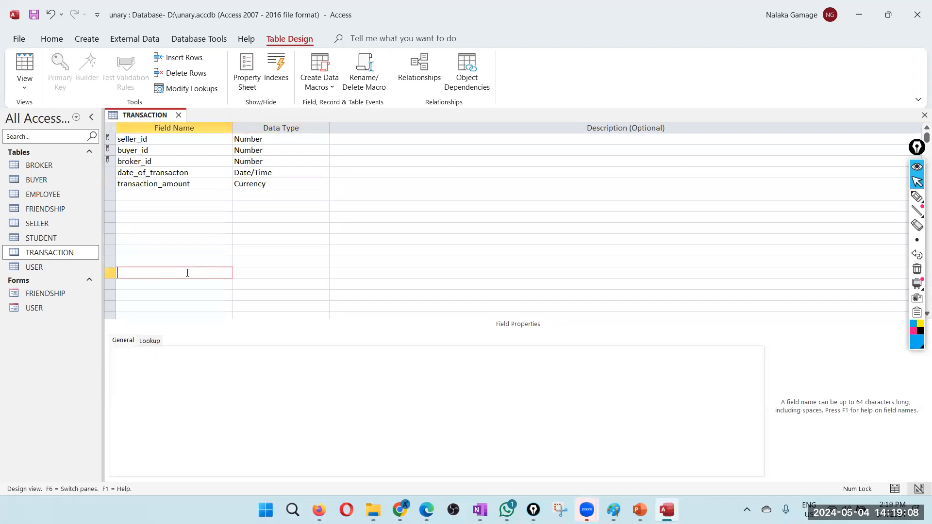
click(175, 115)
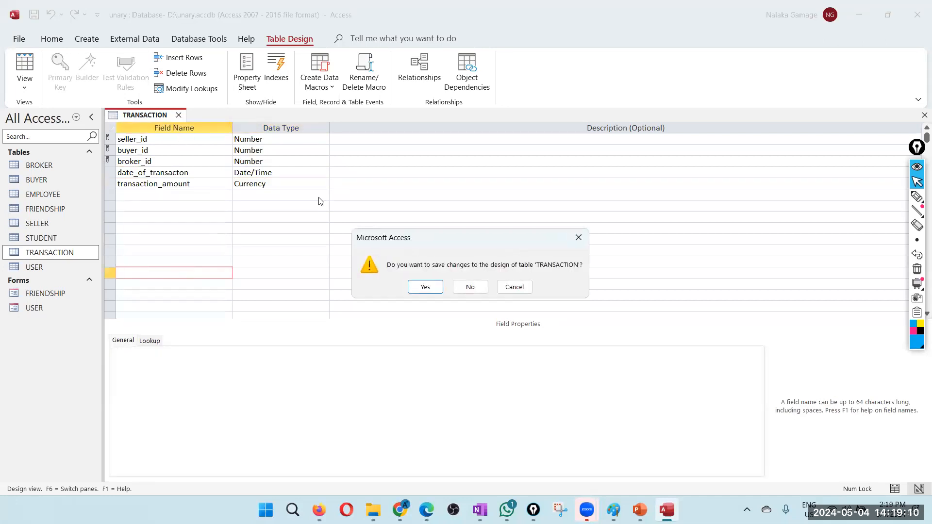
click(426, 289)
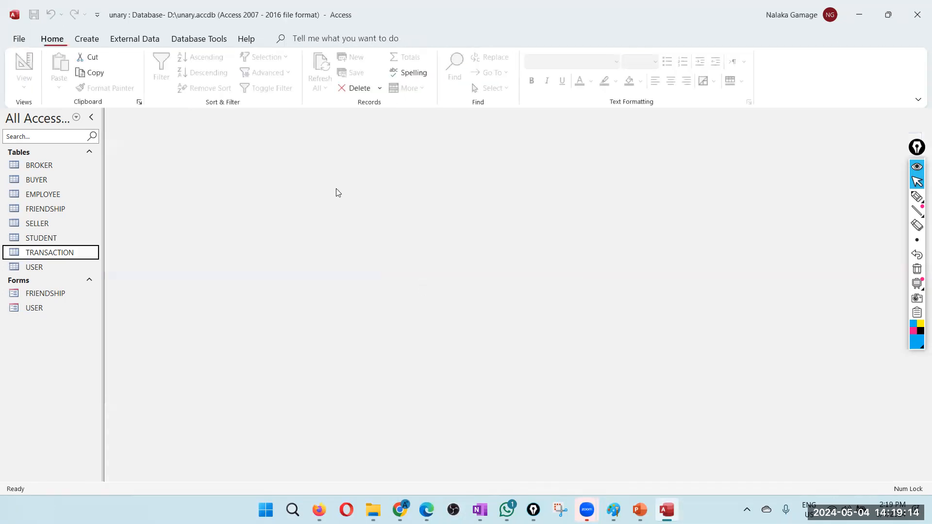
Examine the database's existing relationships diagram, moving the floating annotation toolbar out of the way, and close the diagram
click(203, 41)
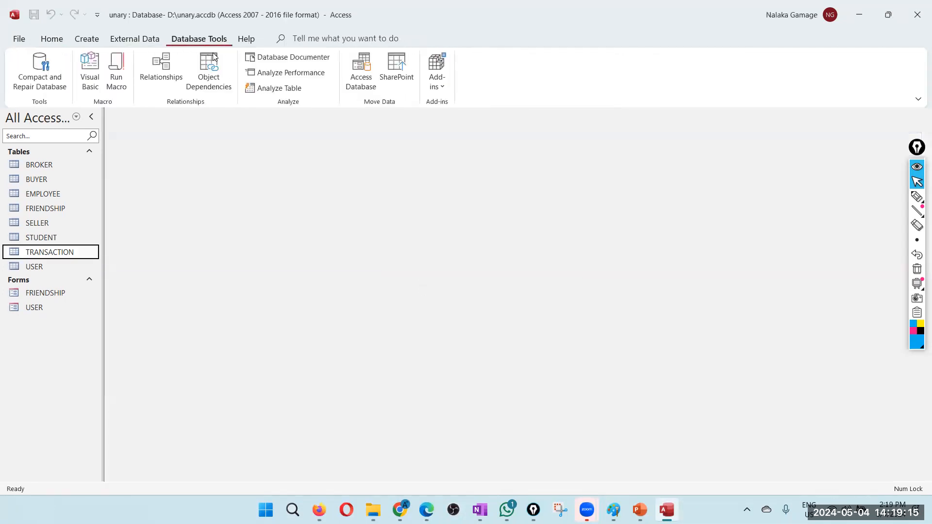
click(171, 69)
click(917, 147)
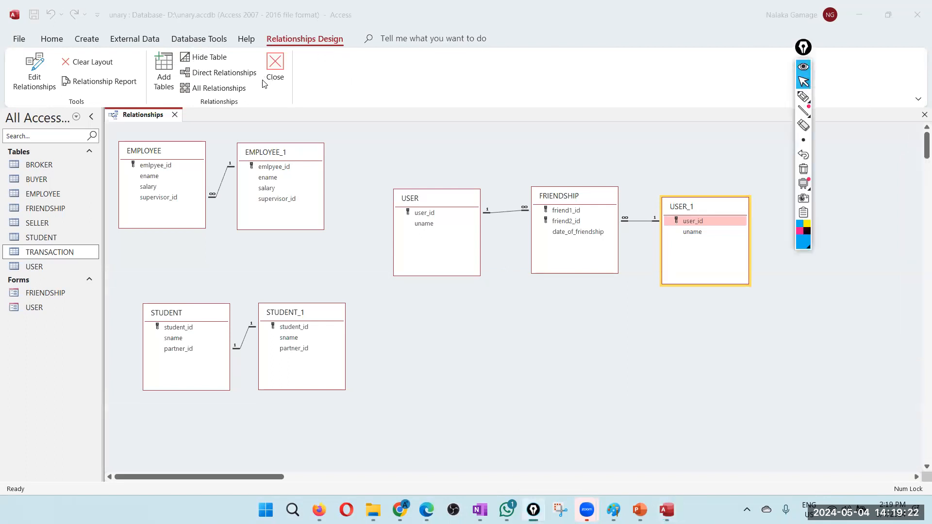
scroll(802, 343, down, 1)
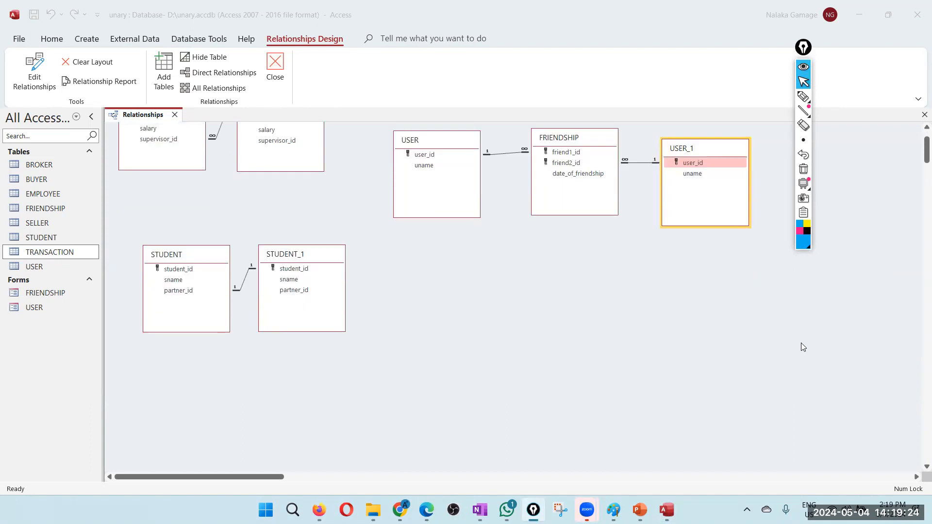
scroll(801, 343, up, 1)
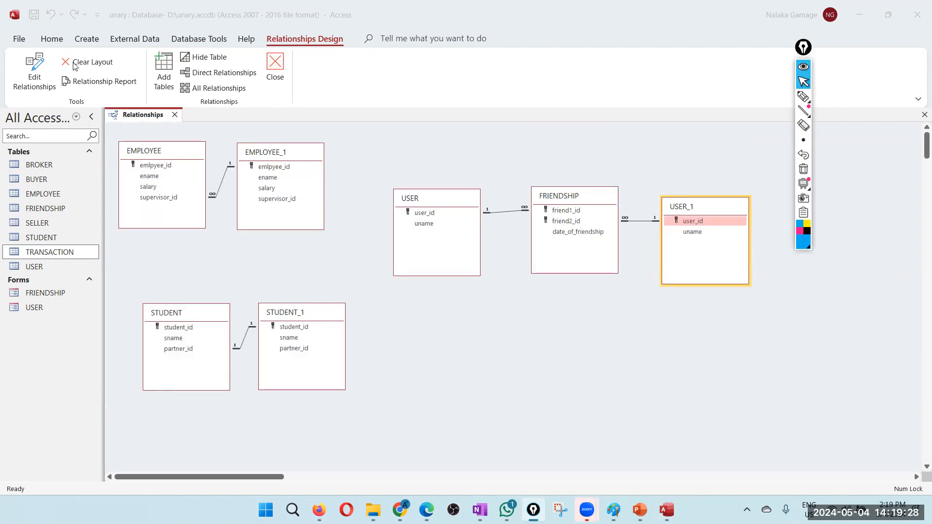
click(612, 314)
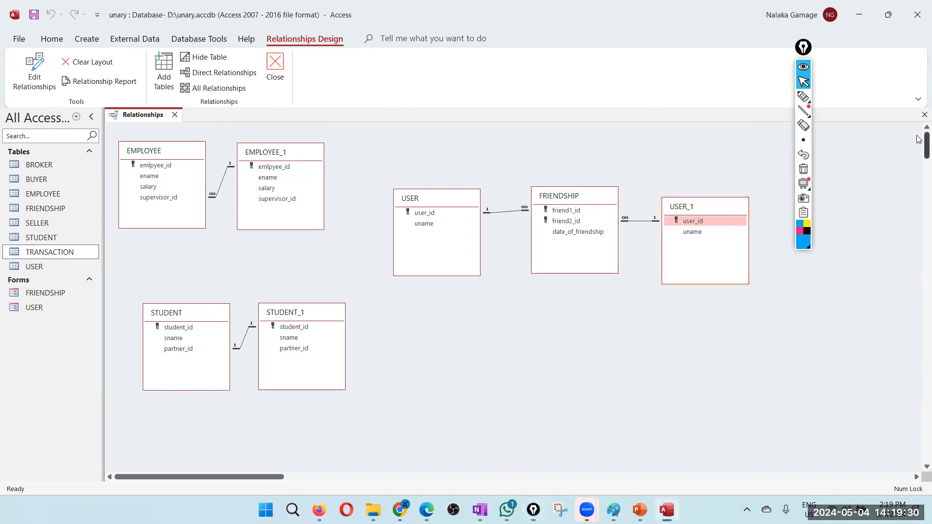
drag(250, 478, 130, 478)
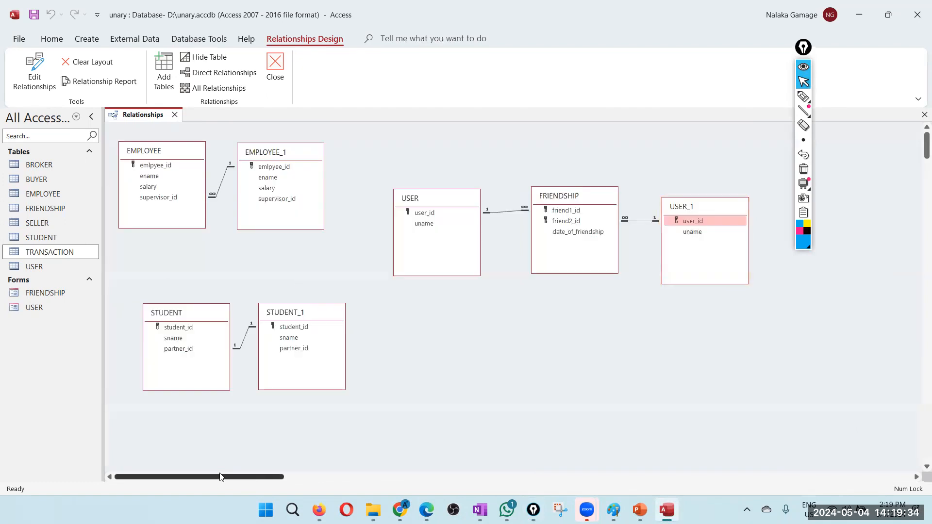
click(806, 54)
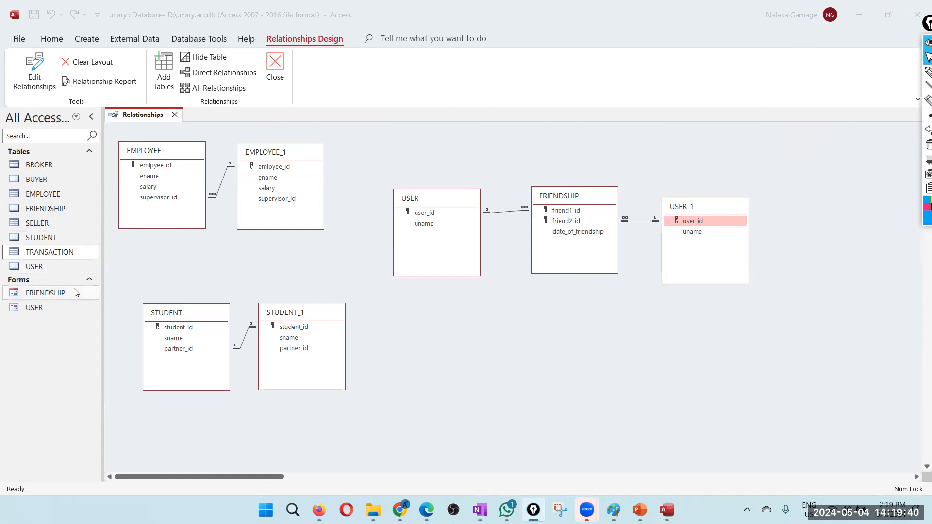
click(176, 115)
click(176, 114)
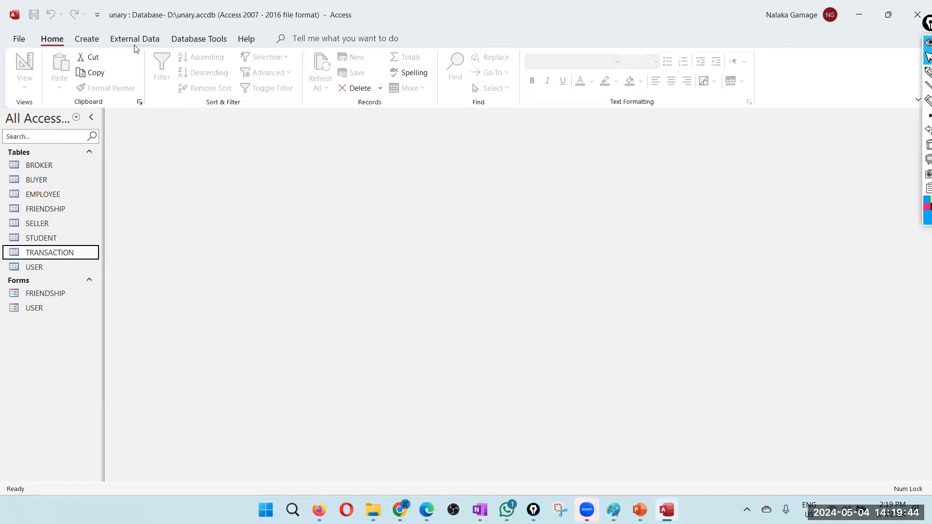
Reopen the relationships diagram and add the SELLER table to the empty area below the USER table
click(198, 38)
click(160, 68)
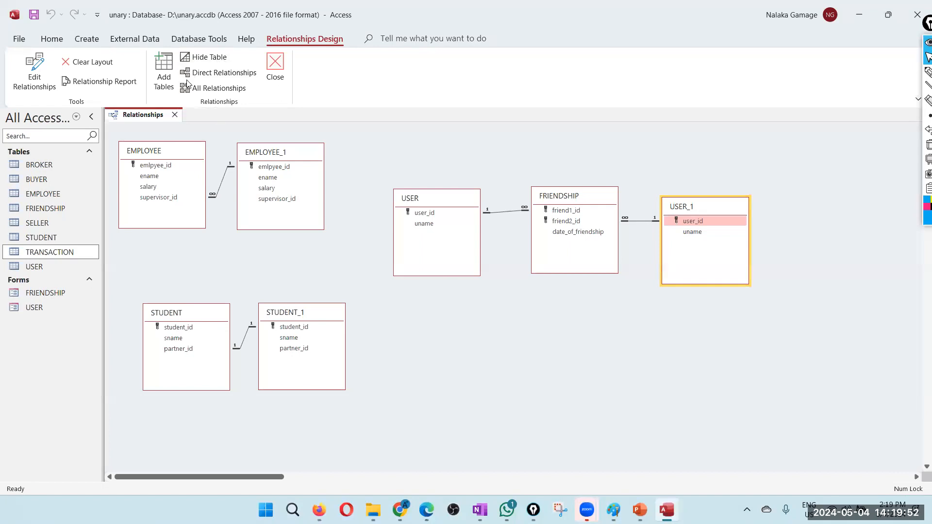
click(165, 68)
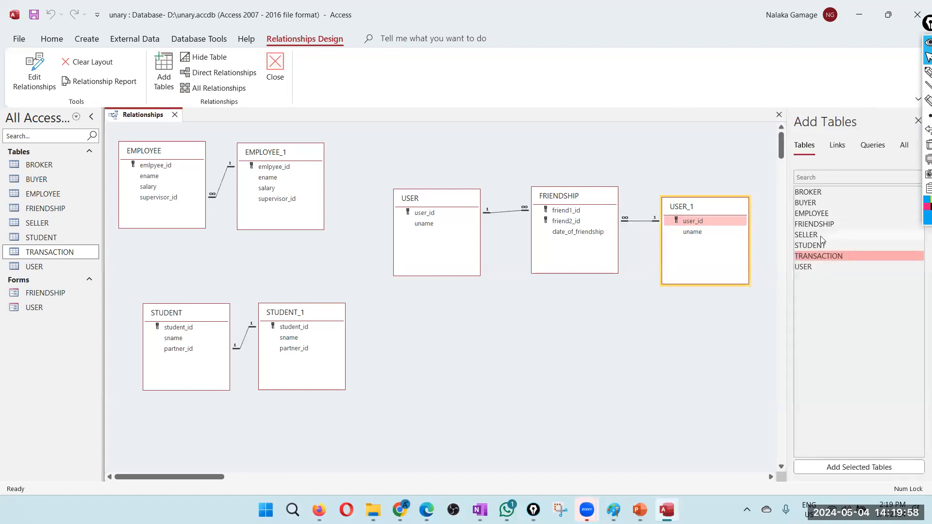
drag(818, 235, 457, 372)
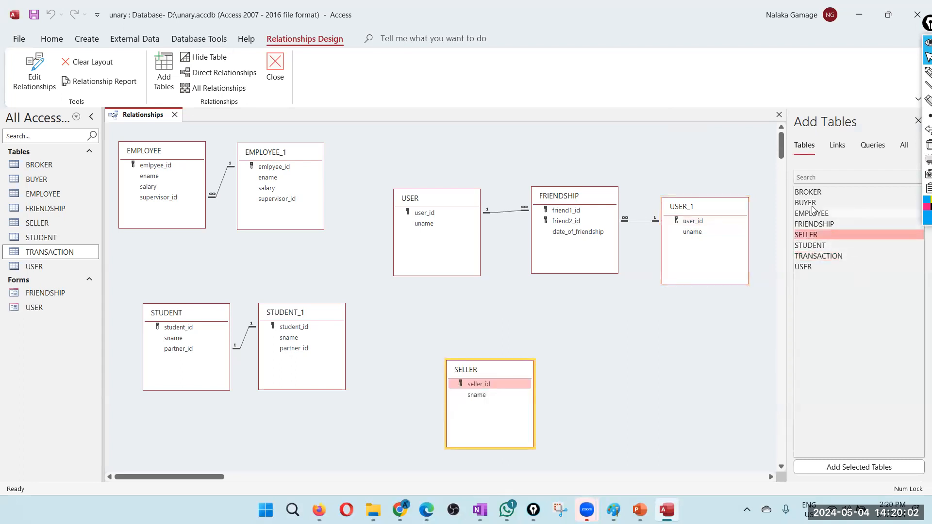
Add the BUYER table to the diagram below USER_1, and move SELLER and BUYER to leave a gap between them
drag(814, 203, 714, 370)
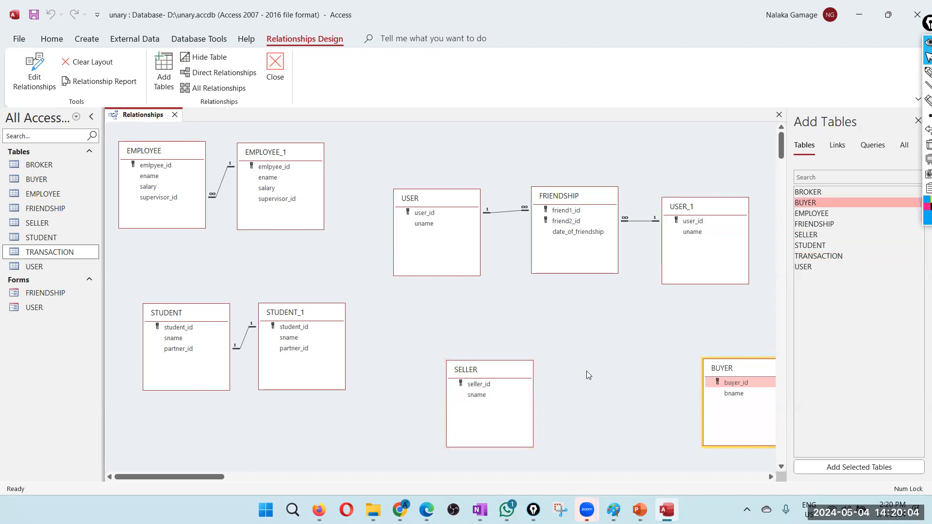
drag(517, 371, 476, 349)
drag(754, 372, 721, 328)
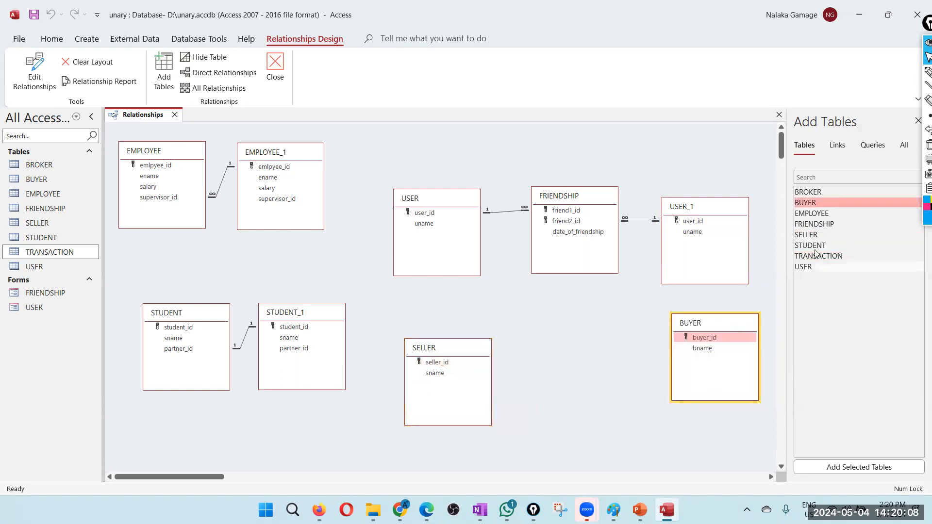
Add the BROKER table to the diagram and place it below and between the SELLER and BUYER tables
drag(806, 192, 593, 453)
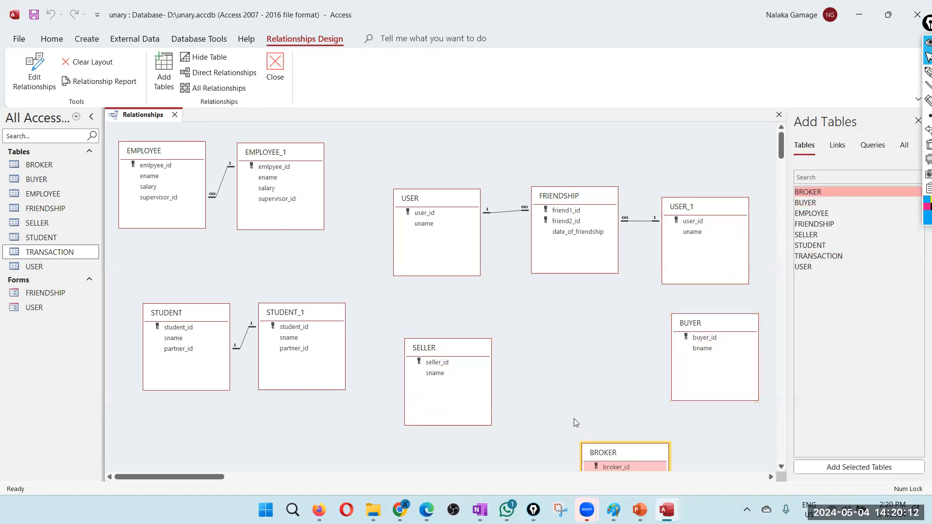
scroll(627, 281, down, 2)
drag(636, 339, 597, 353)
Spread the SELLER, BUYER and BROKER tables farther apart and add the TRANSACTION table in the space between them
click(725, 212)
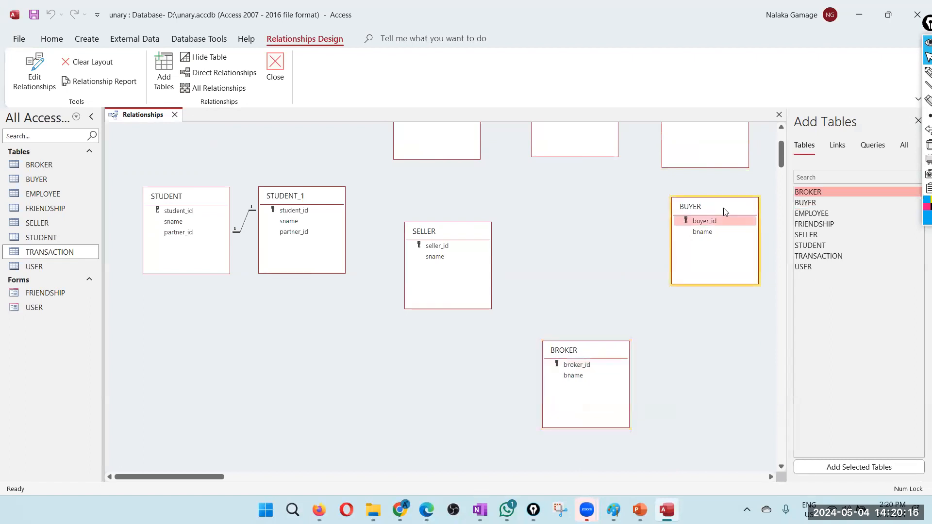
drag(725, 211, 747, 229)
drag(431, 233, 407, 231)
drag(585, 356, 584, 365)
drag(825, 256, 582, 238)
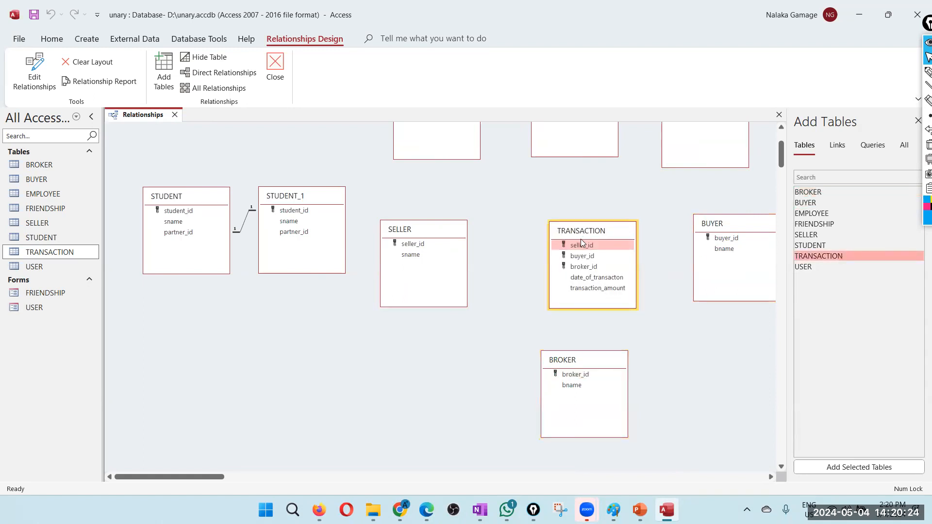
Relate SELLER to TRANSACTION on seller_id as a one-to-many relationship with referential integrity enforced
drag(583, 243, 424, 245)
click(431, 248)
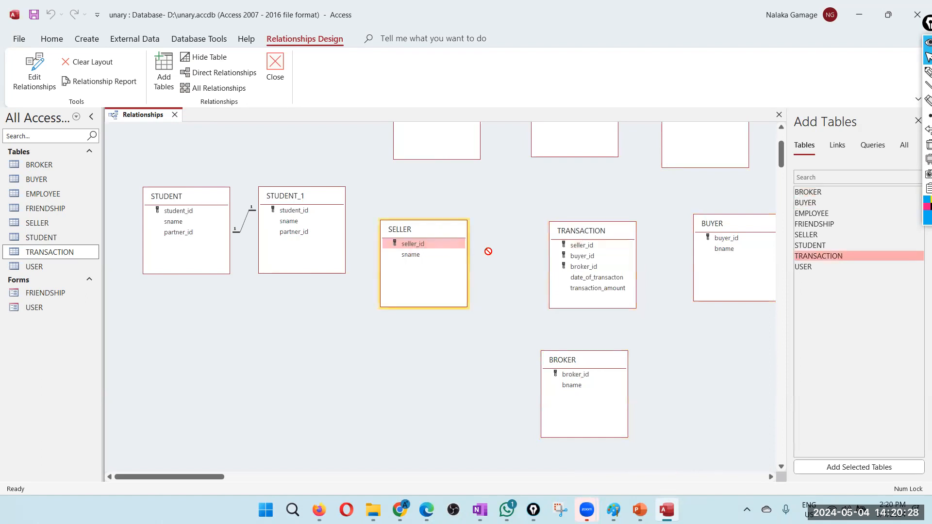
drag(583, 250, 578, 245)
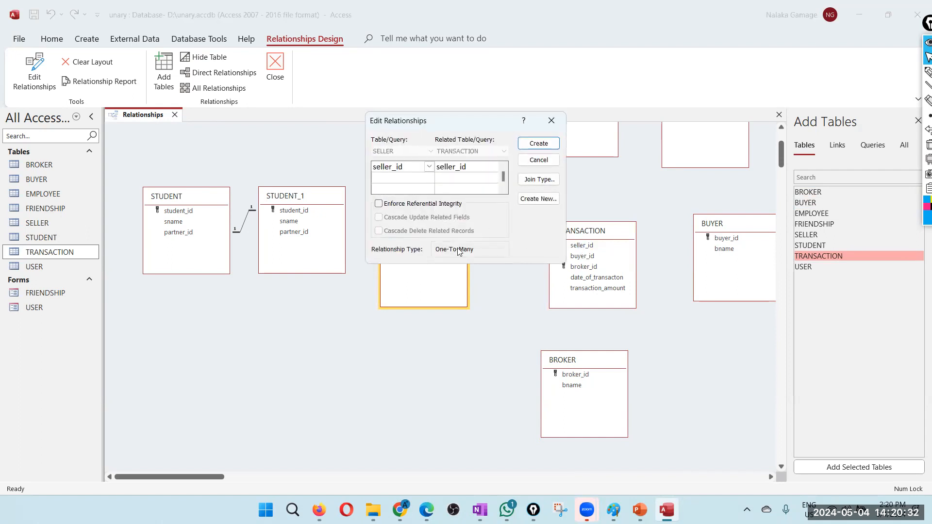
click(379, 204)
click(538, 144)
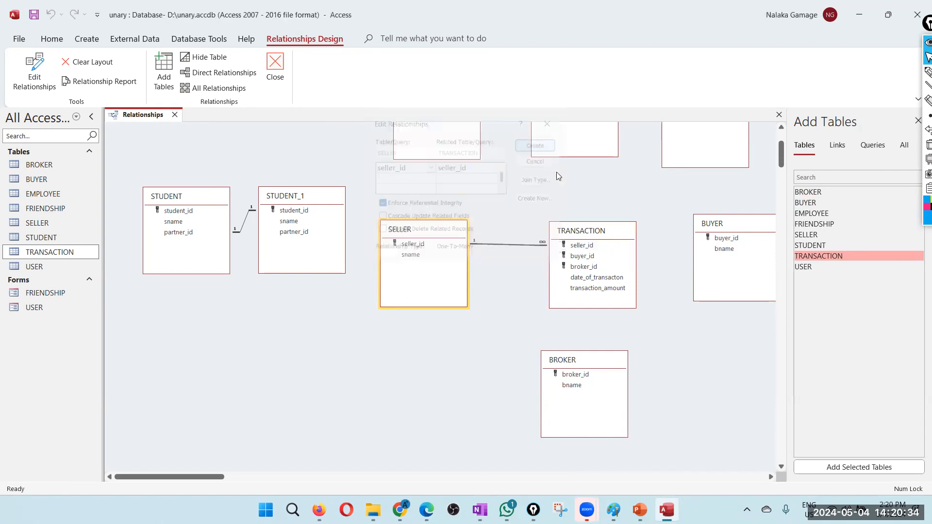
Relate BUYER to TRANSACTION on buyer_id as a one-to-many relationship with referential integrity enforced
drag(734, 243, 575, 259)
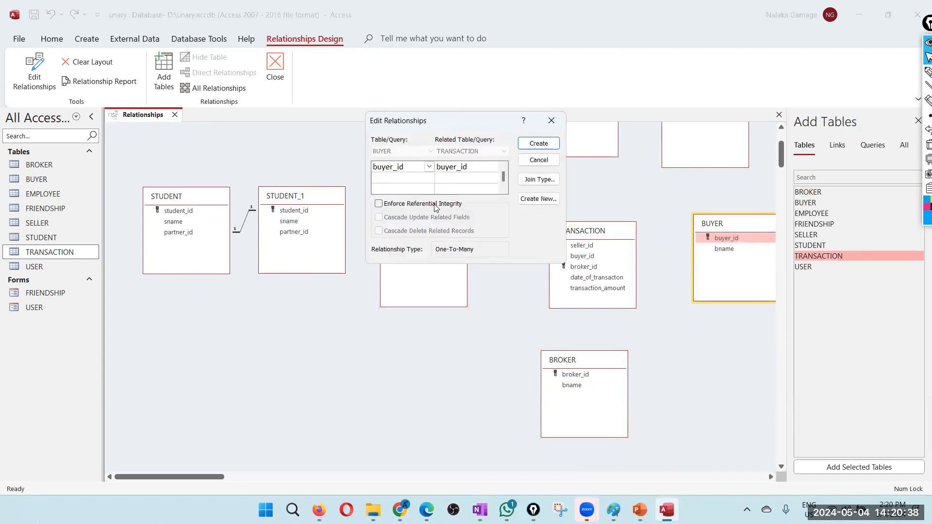
click(379, 204)
click(548, 145)
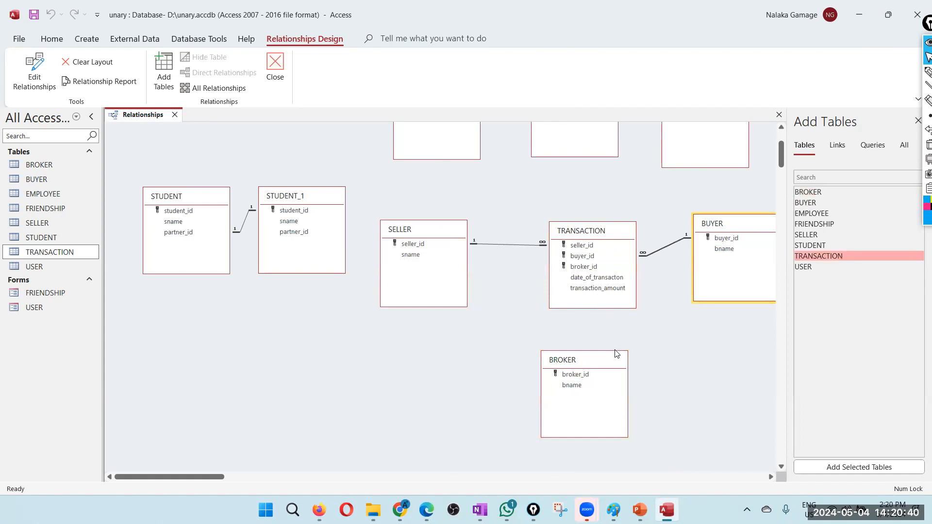
Relate BROKER to TRANSACTION on broker_id as a one-to-many relationship with referential integrity enforced
drag(578, 377, 585, 267)
click(441, 206)
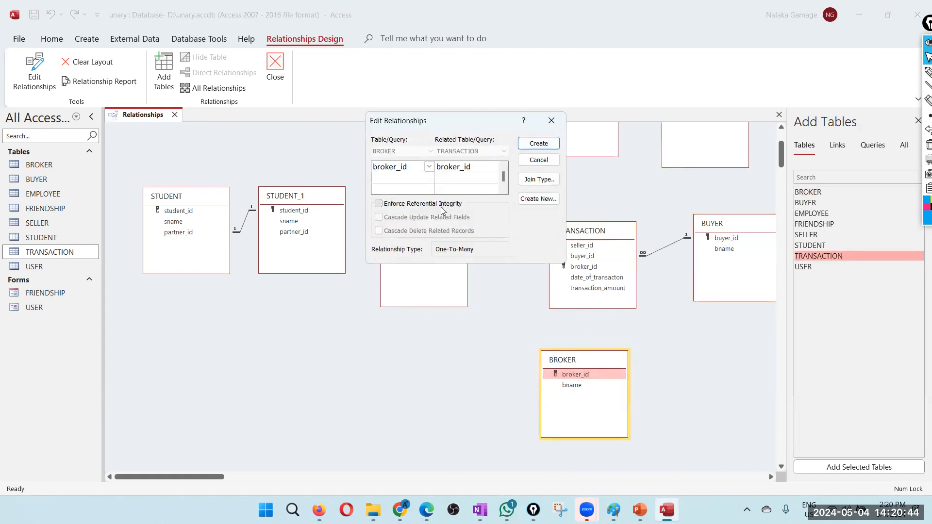
click(539, 144)
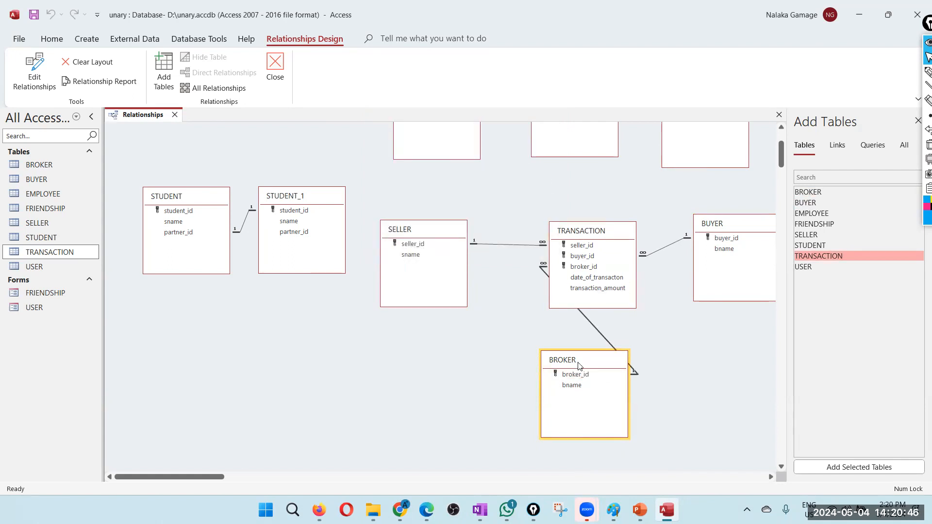
Shift the BROKER table slightly down and left in the diagram, and close the relationships with the layout changes saved
mouse_move(596, 362)
mouse_down()
mouse_move(567, 364)
mouse_move(581, 368)
mouse_up()
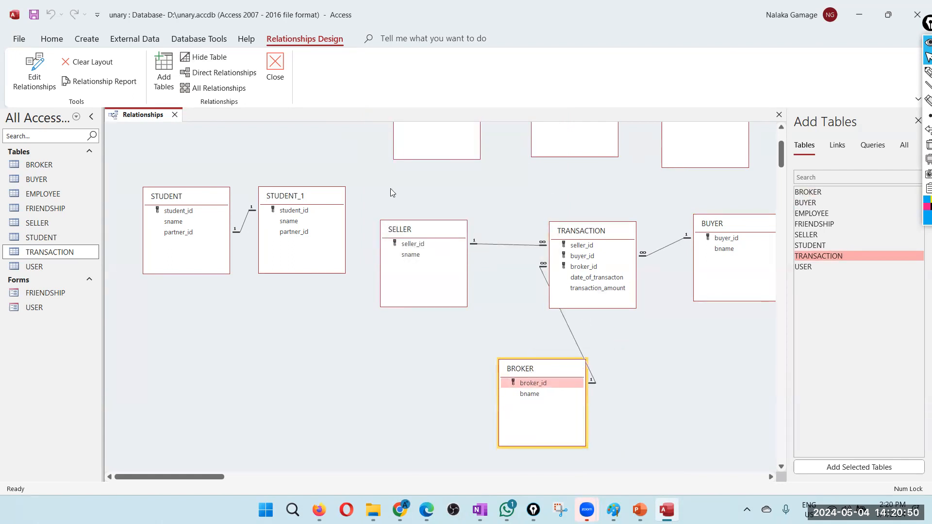
click(271, 71)
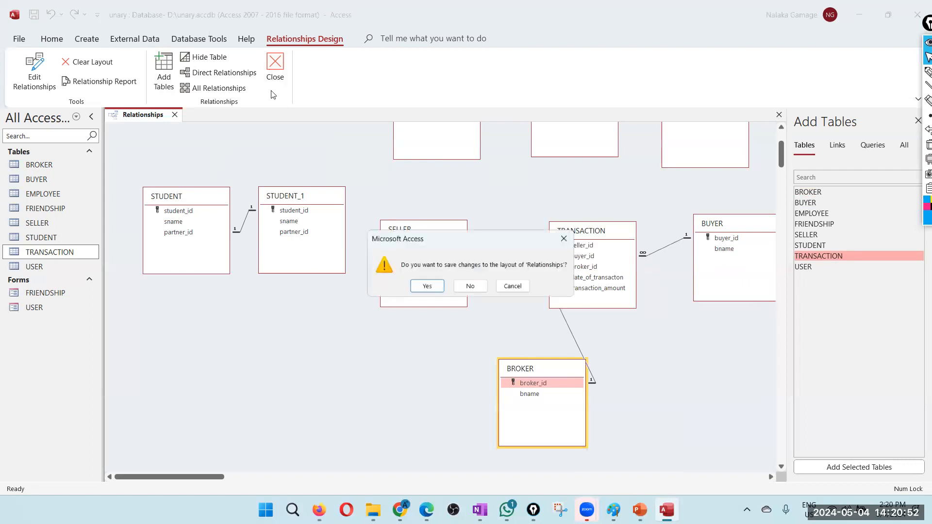
click(427, 288)
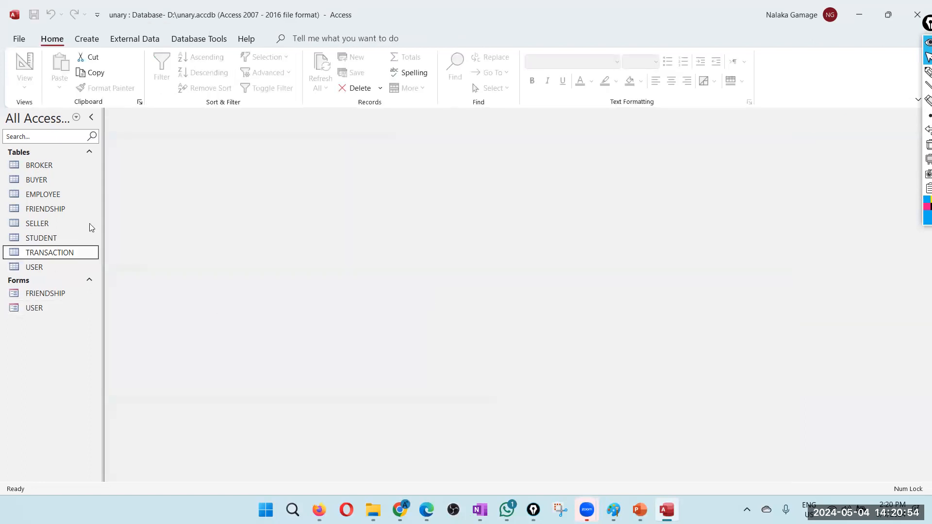
Enter three records in the SELLER table with sname values S1, S2 and S3, and close the table
double_click(39, 227)
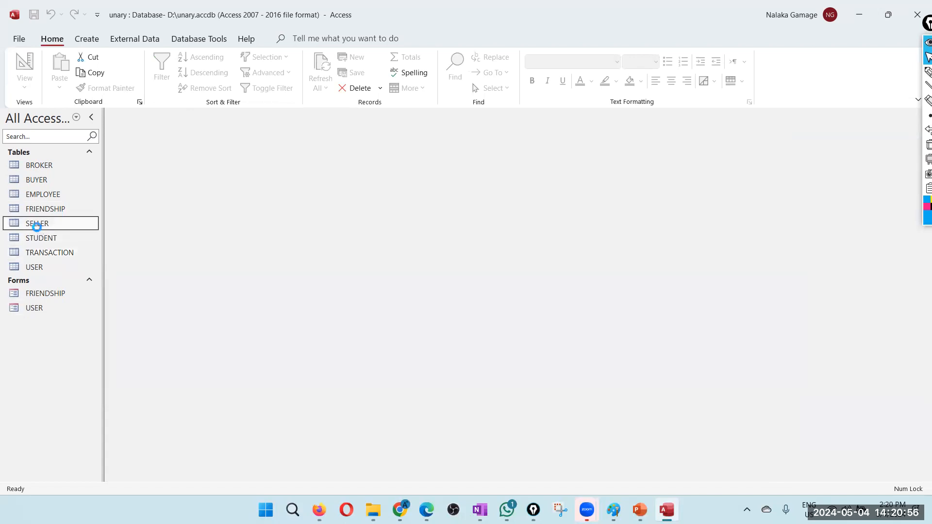
click(202, 139)
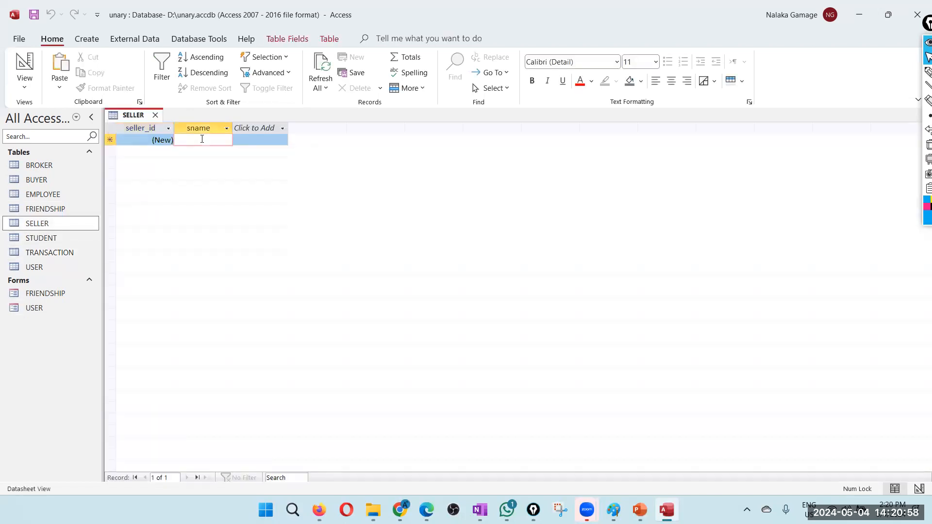
text(S1)
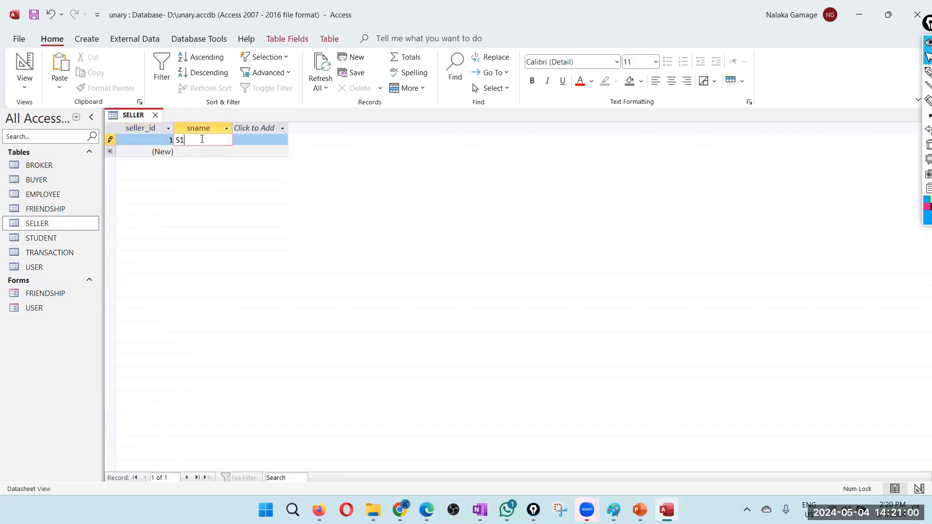
key(Down)
text(S)
key(Down)
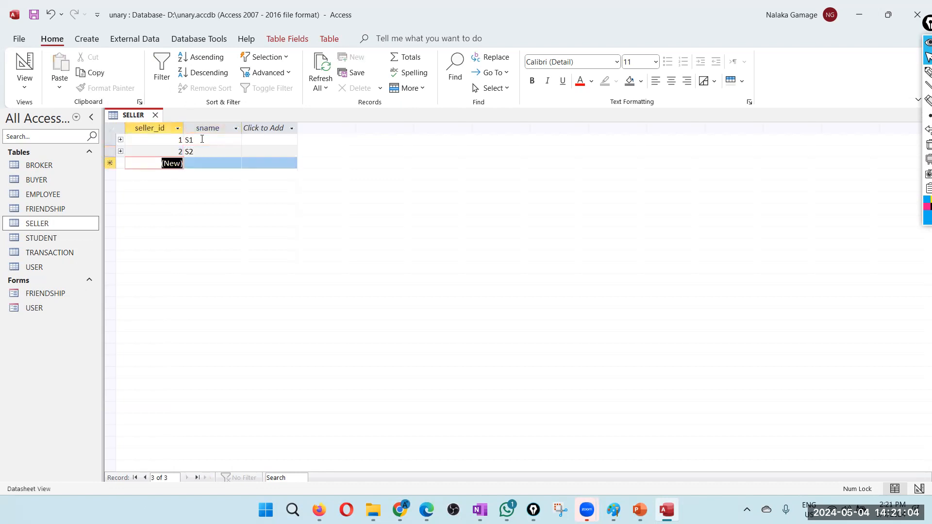
text(S3)
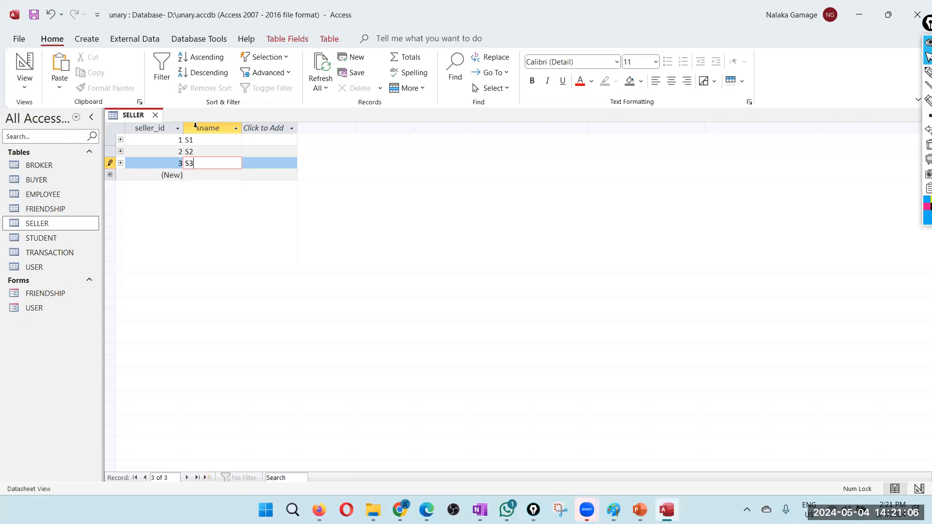
click(155, 116)
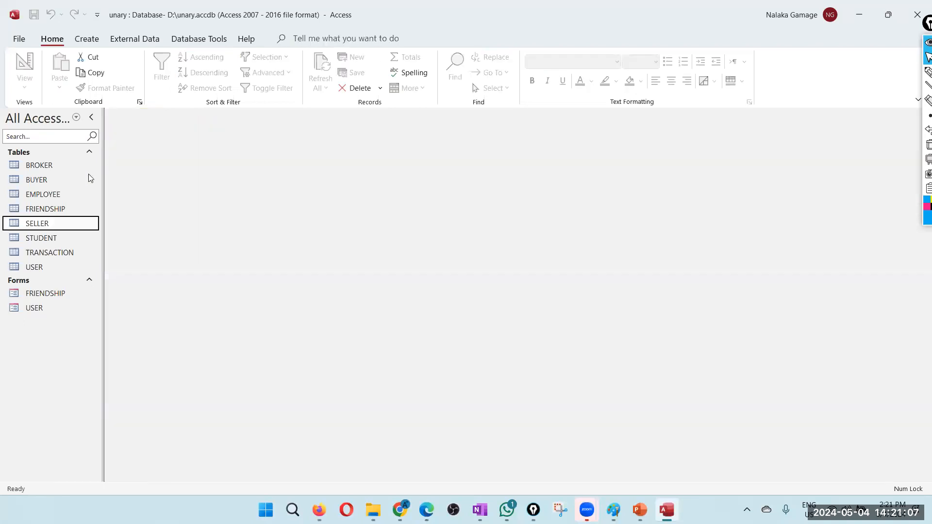
Enter four records in the BUYER table with bname values B1, B2, B3 and B4, and close the table
click(44, 180)
double_click(44, 180)
click(188, 128)
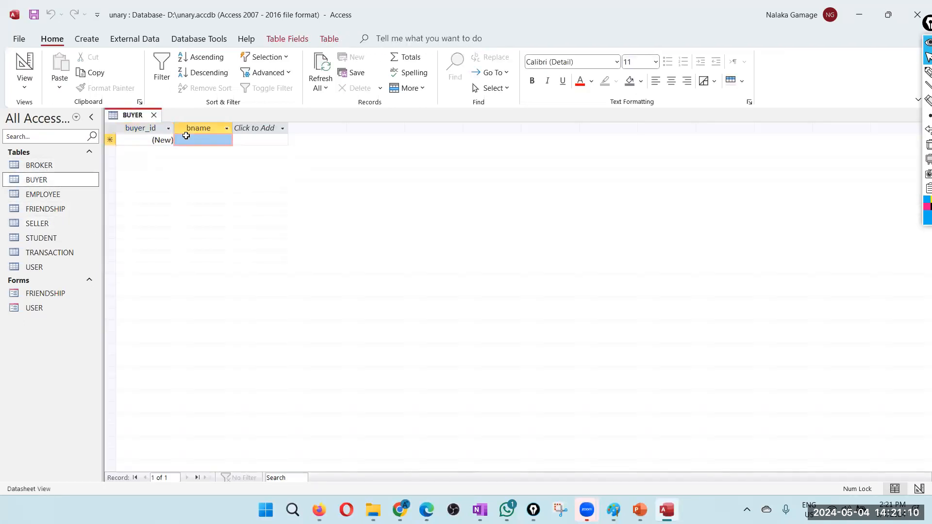
text(B1)
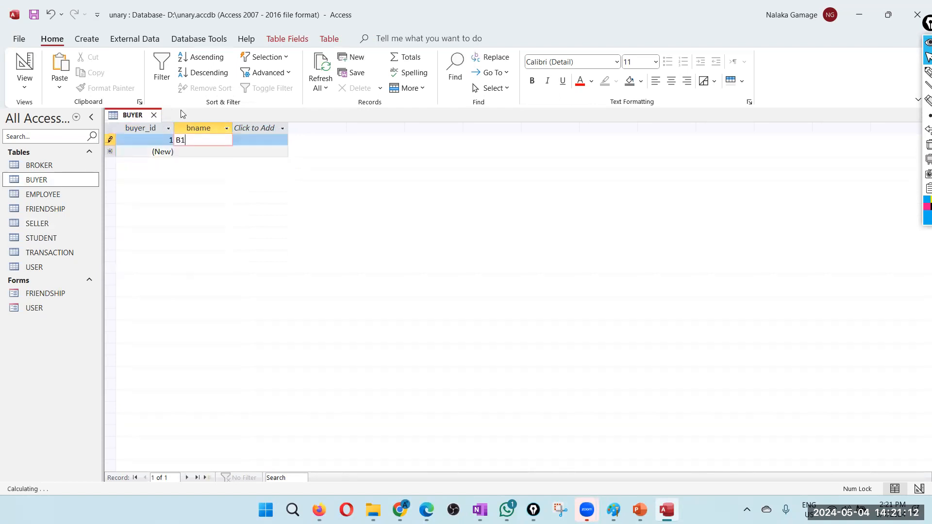
key(Tab)
key(Tab)
text(B2)
key(Tab)
key(Tab)
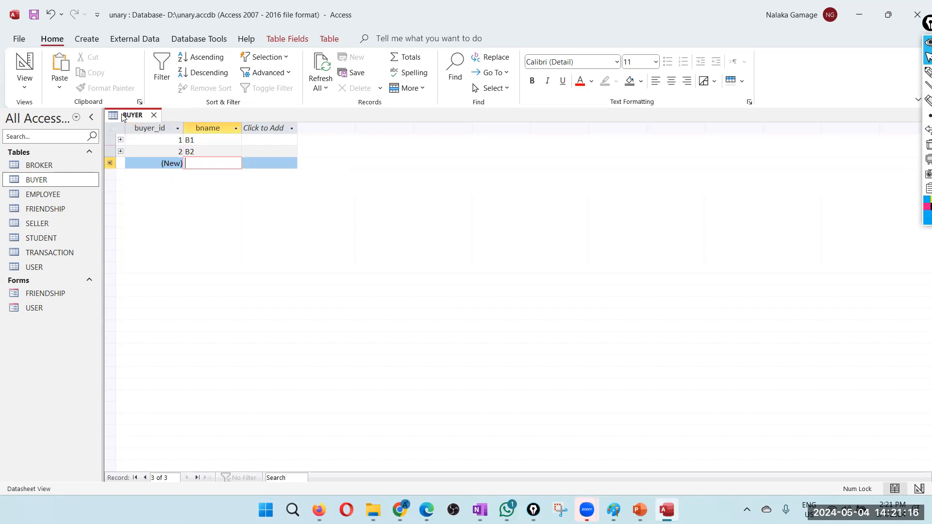
text(B3)
key(Tab)
key(Tab)
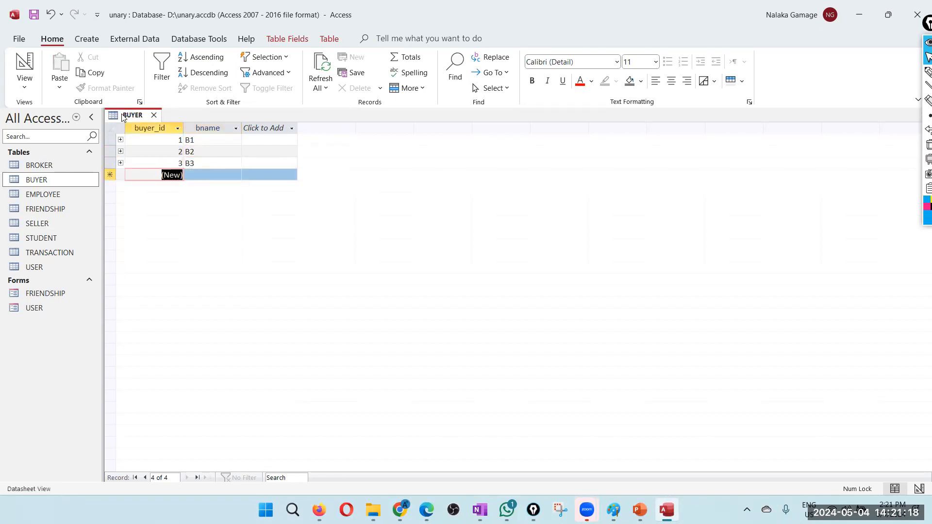
text(B4)
click(154, 115)
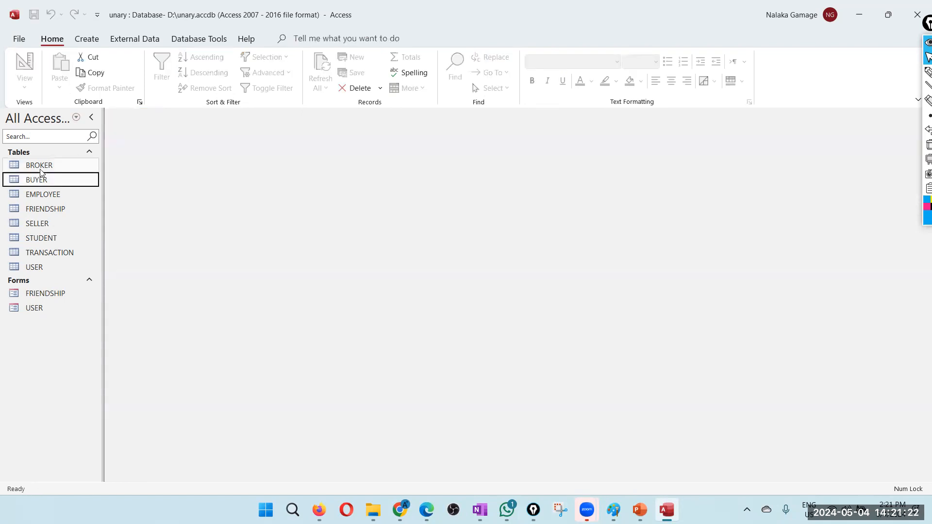
Enter two records in the BROKER table with bname values B1 and B2, and close the table
double_click(49, 165)
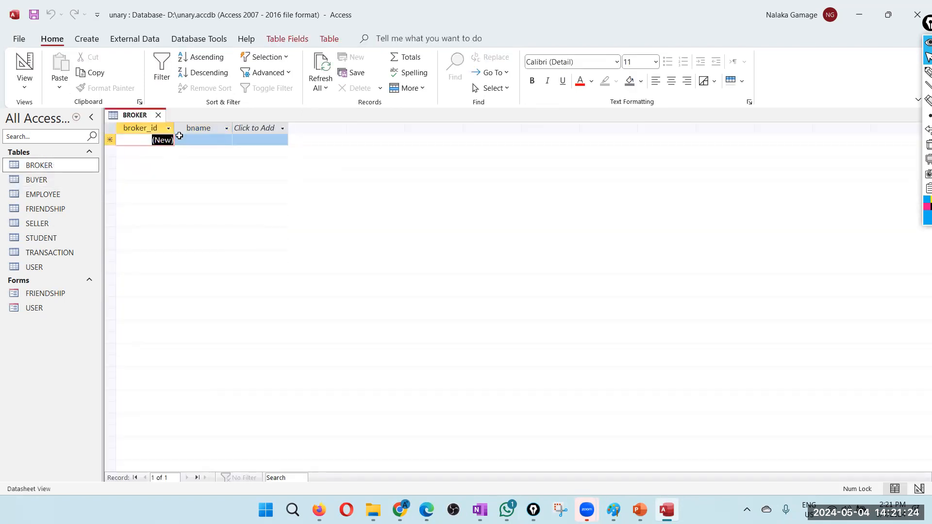
click(198, 139)
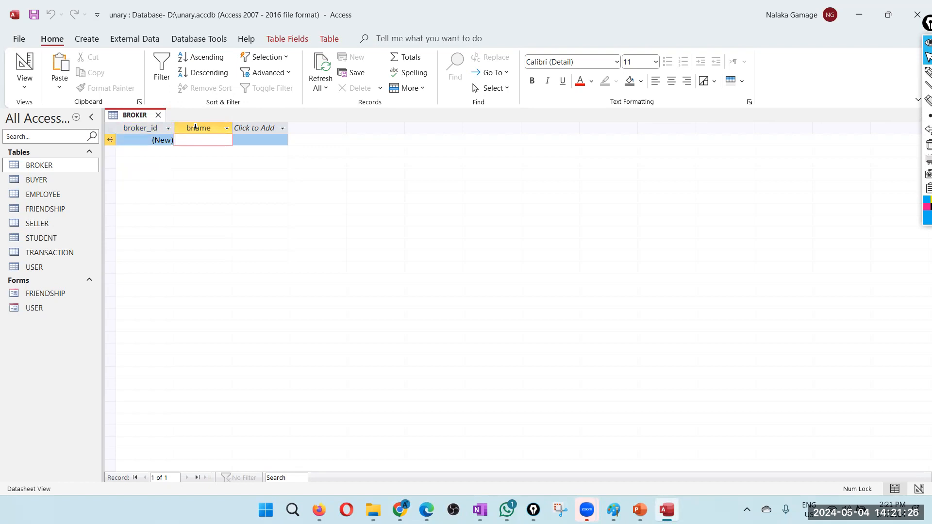
text(B1)
key(Down)
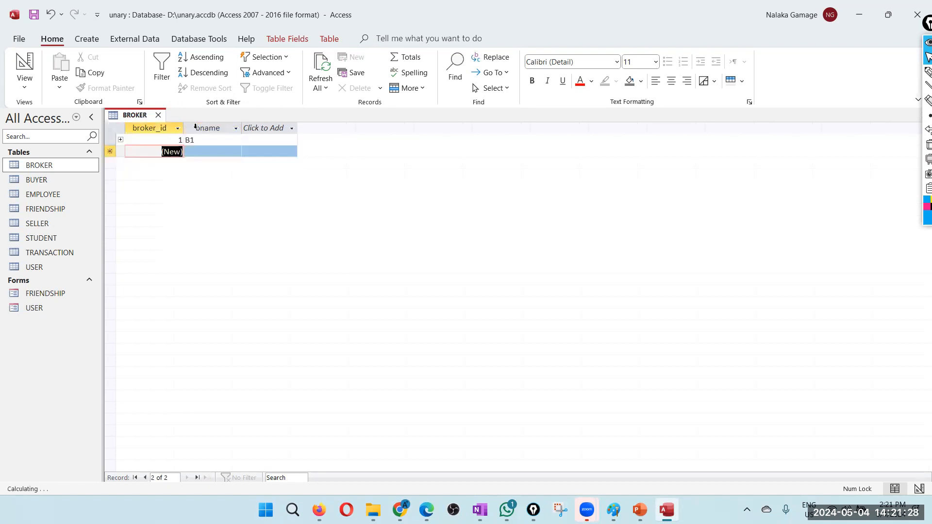
text(B2)
key(Return)
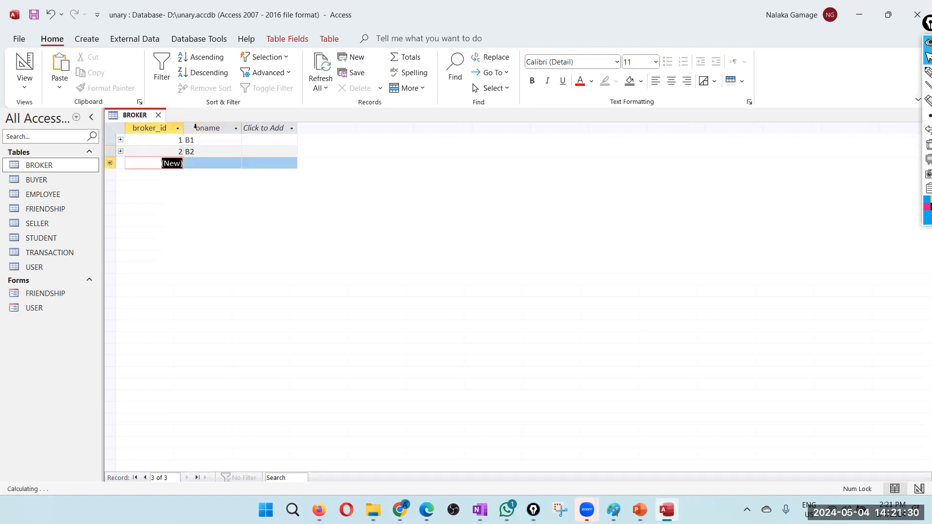
click(158, 115)
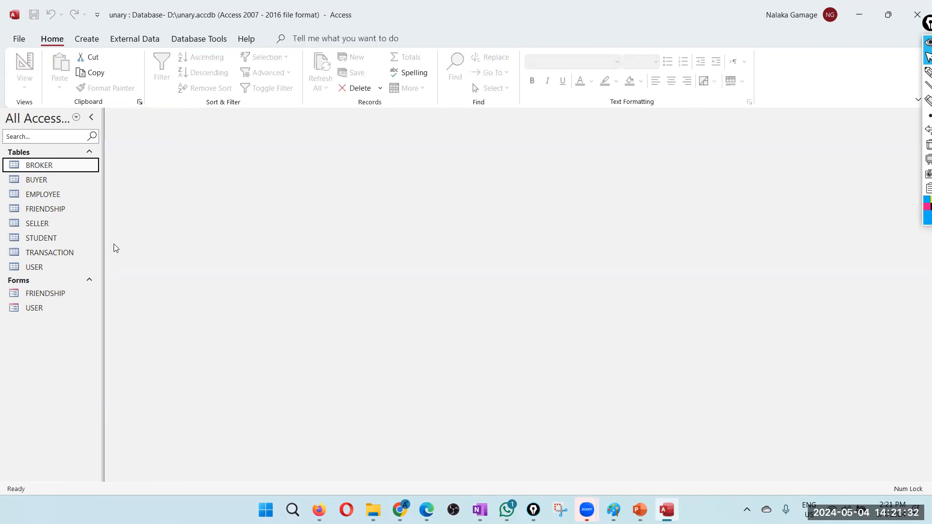
Enter a TRANSACTION record with seller_id 1, buyer_id 2, broker_id 1, date 5/2/2024 and transaction amount 1000000
double_click(61, 253)
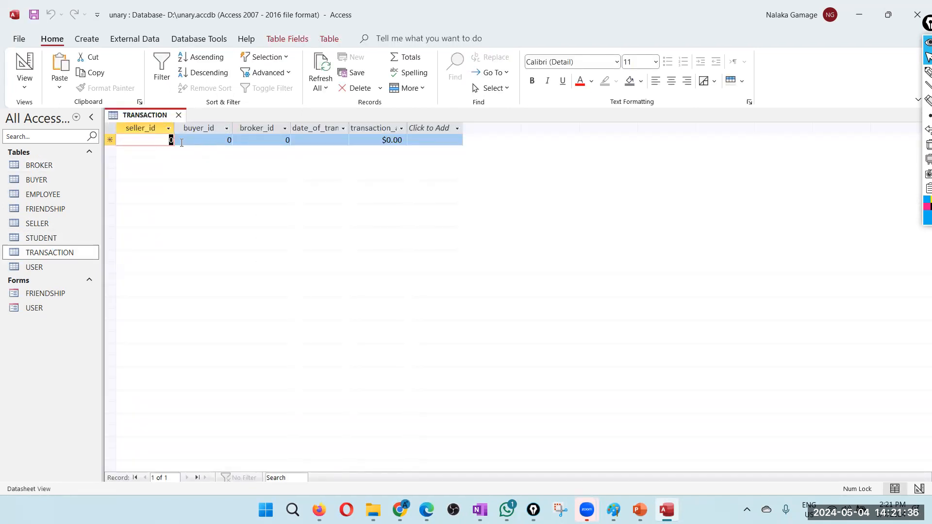
text(1)
key(Tab)
text(2)
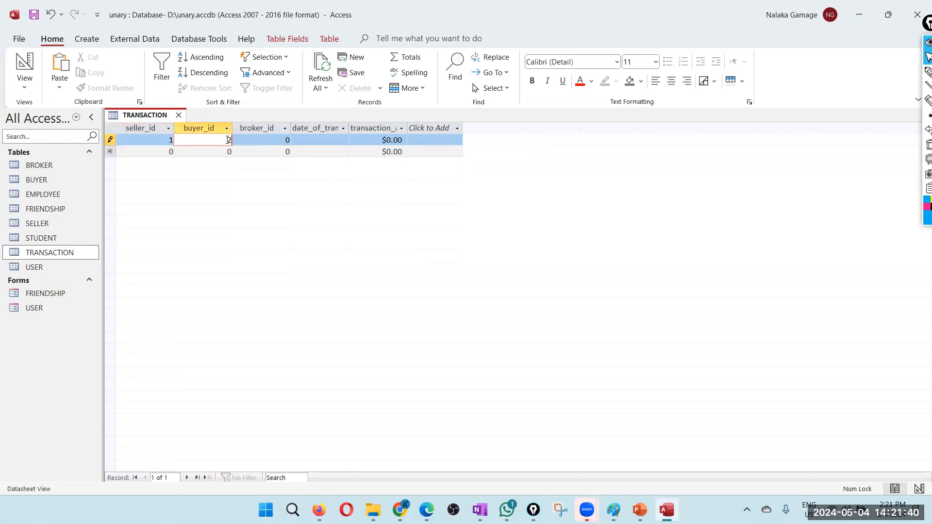
click(289, 140)
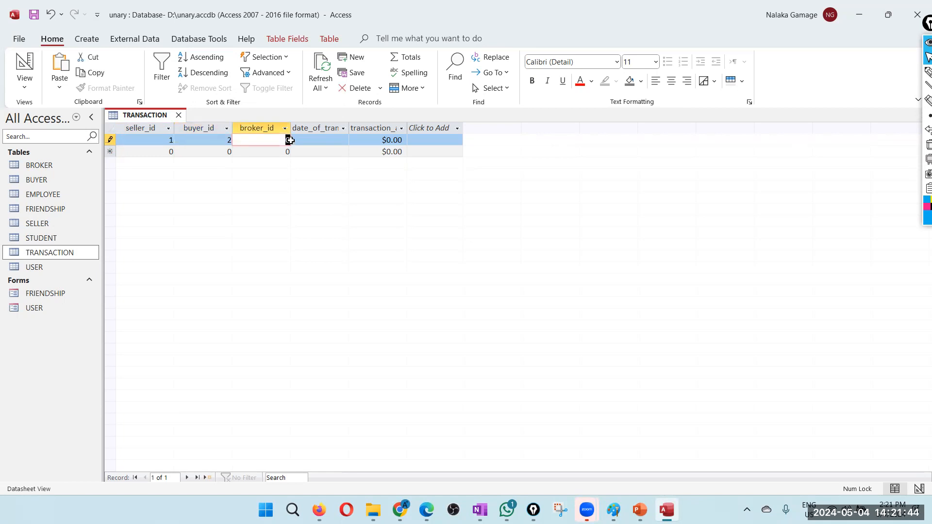
text(1)
click(317, 140)
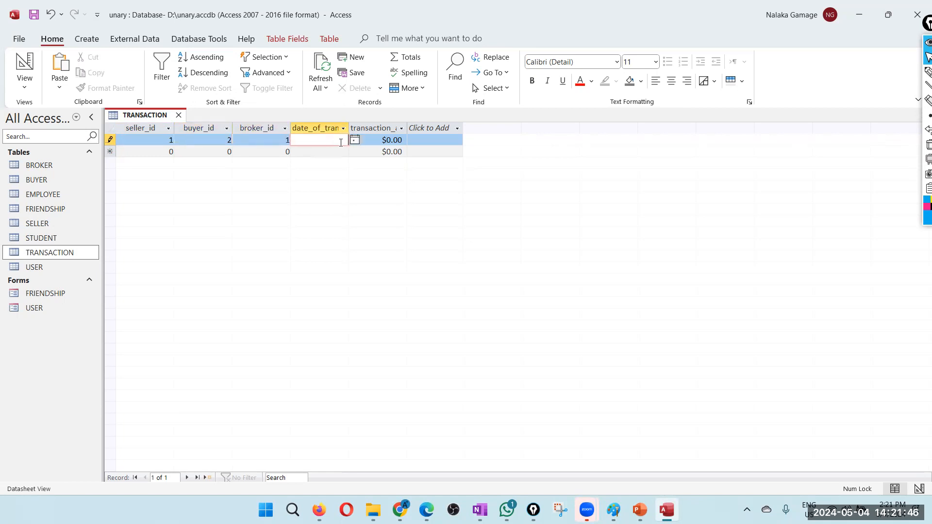
click(355, 141)
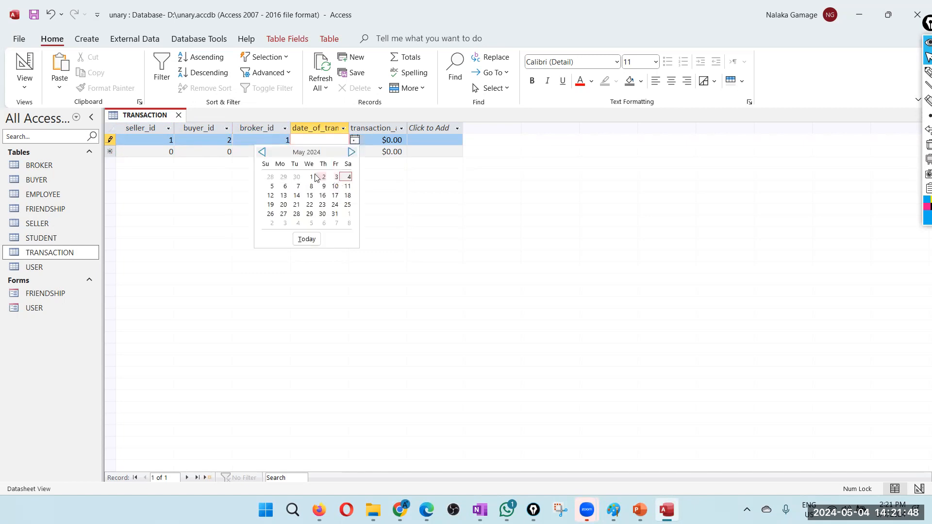
click(315, 177)
click(378, 143)
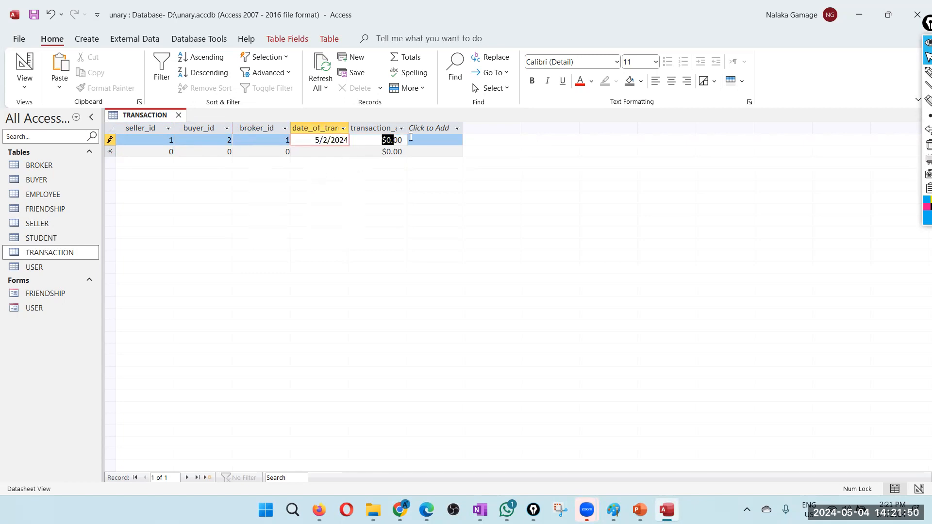
text(1000000)
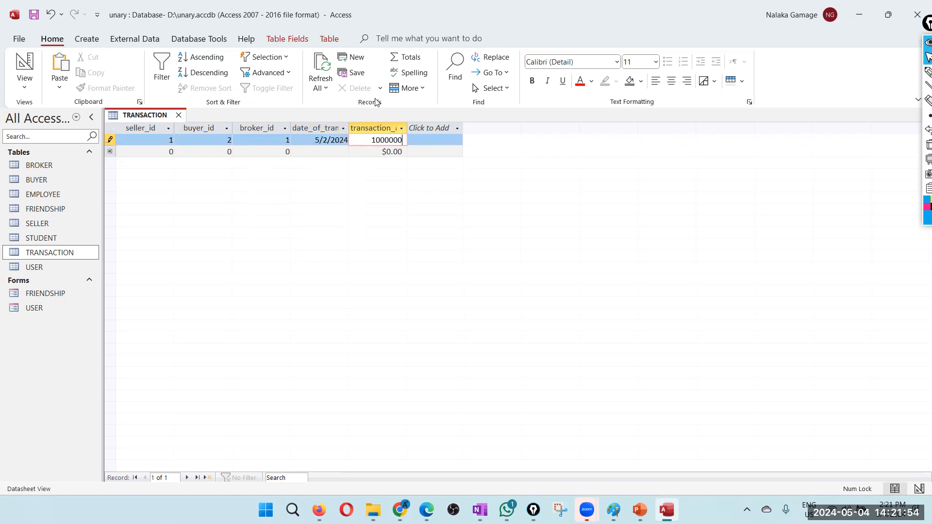
Add a second TRANSACTION record with seller_id 1, buyer_id 1, broker_id 2, date 5/2/2024 and amount 1500000, and close the table
click(170, 151)
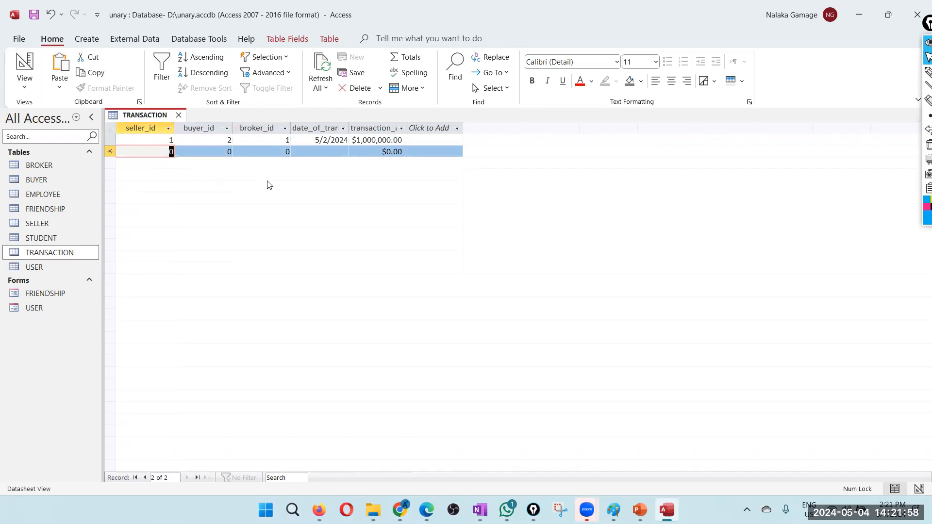
text(1)
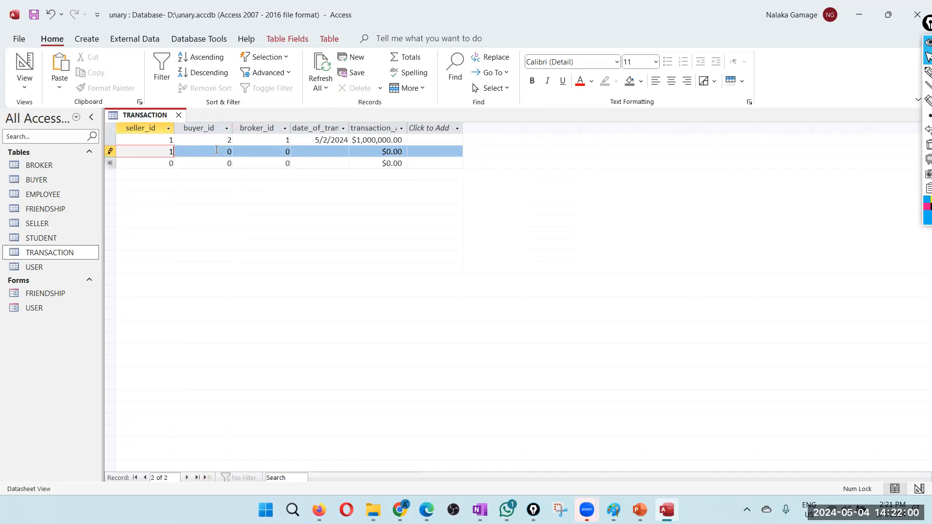
key(Tab)
text(1)
key(Tab)
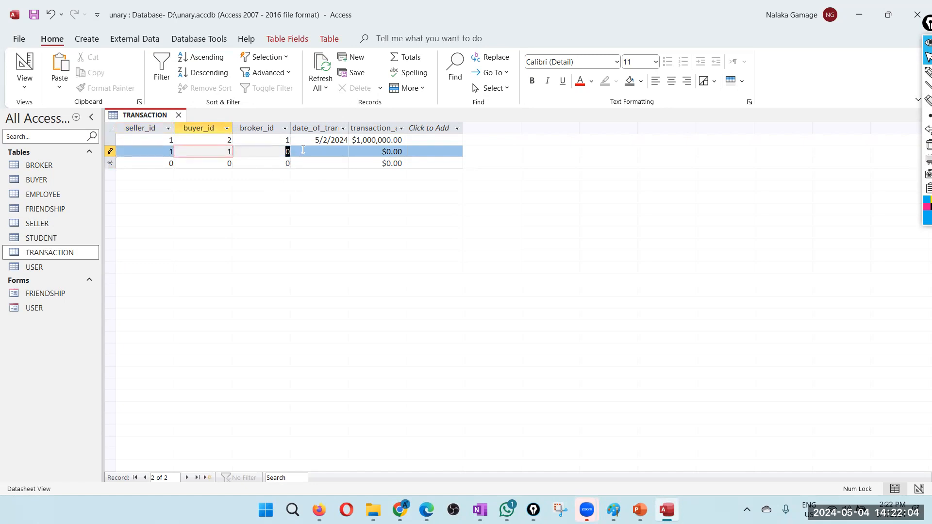
text(2)
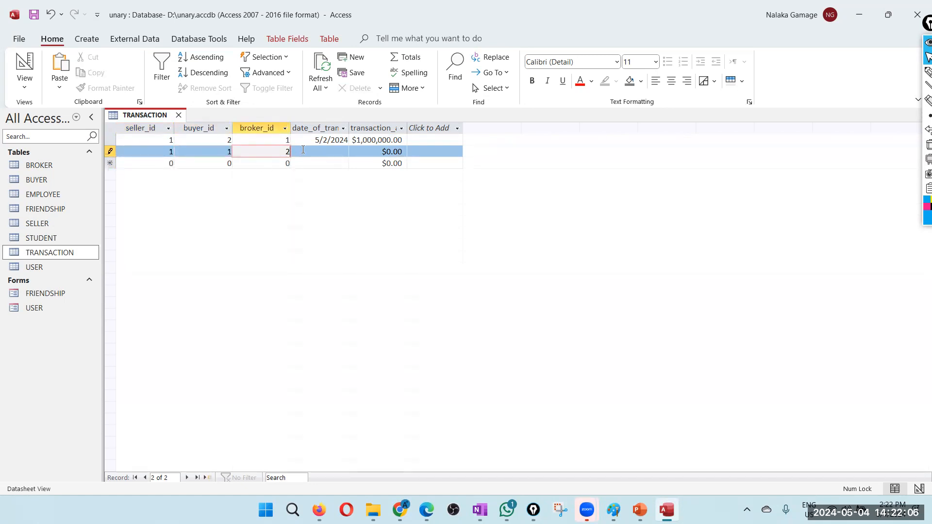
key(Tab)
click(355, 152)
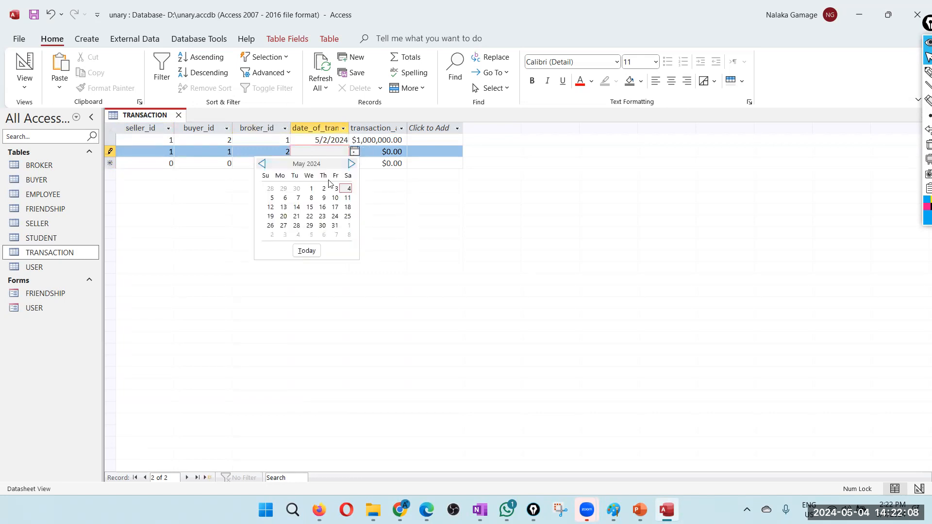
click(320, 187)
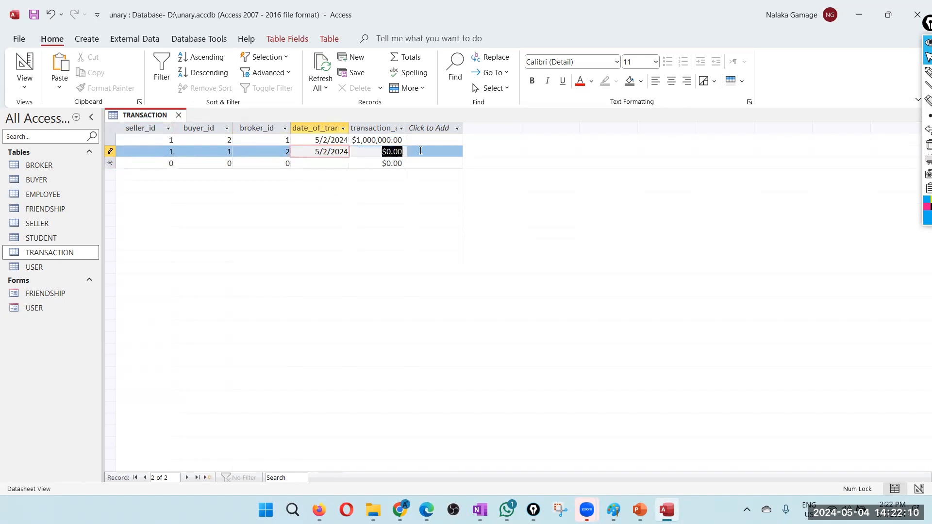
key(Tab)
text(1)
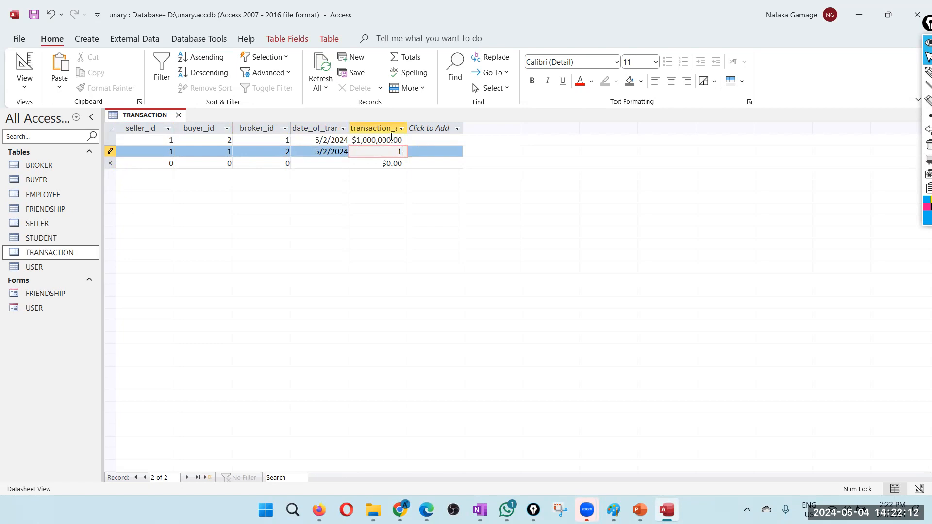
text(5000)
key(Tab)
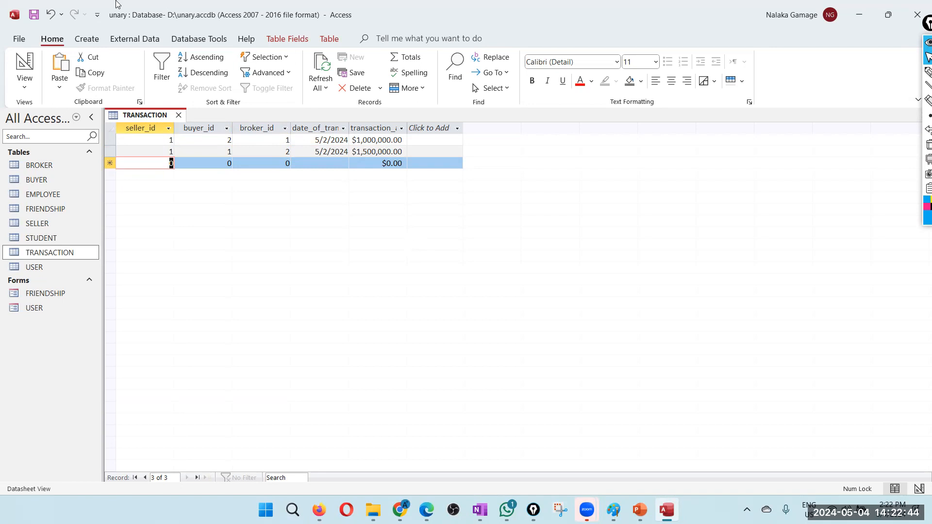
click(176, 115)
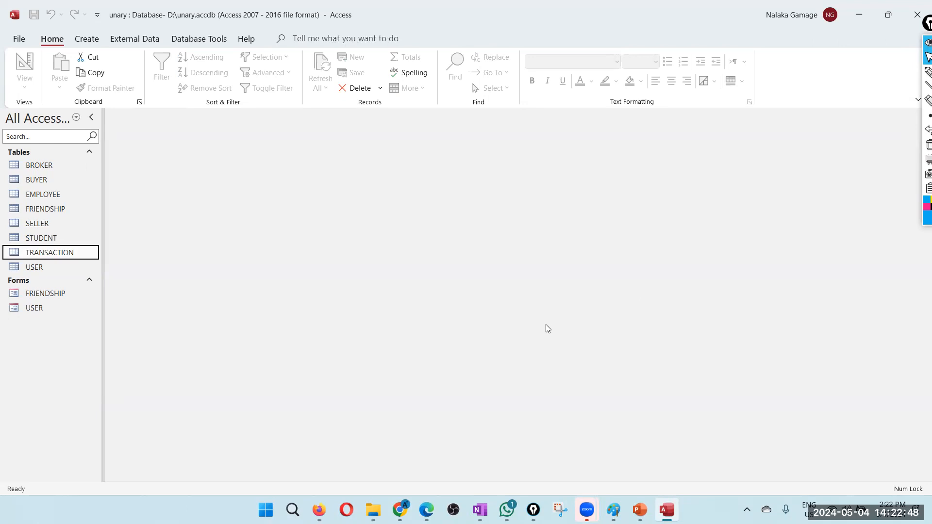
Reopen the TRANSACTION table to review its records, glancing at the database design slides in PowerPoint
double_click(61, 260)
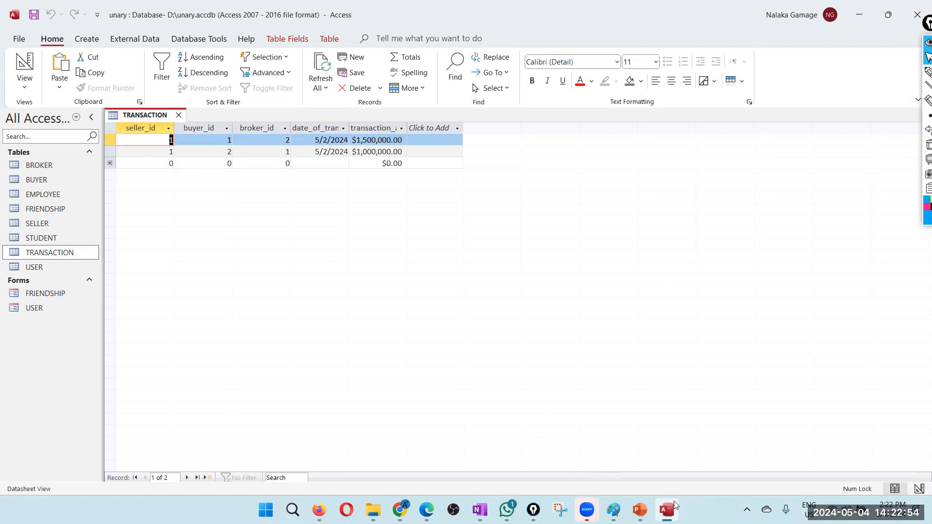
key(alt+Tab)
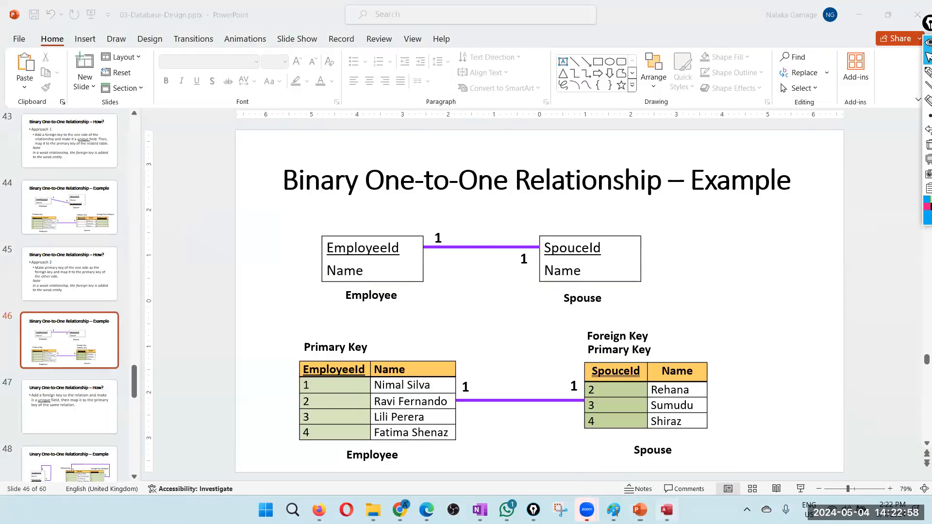
click(667, 510)
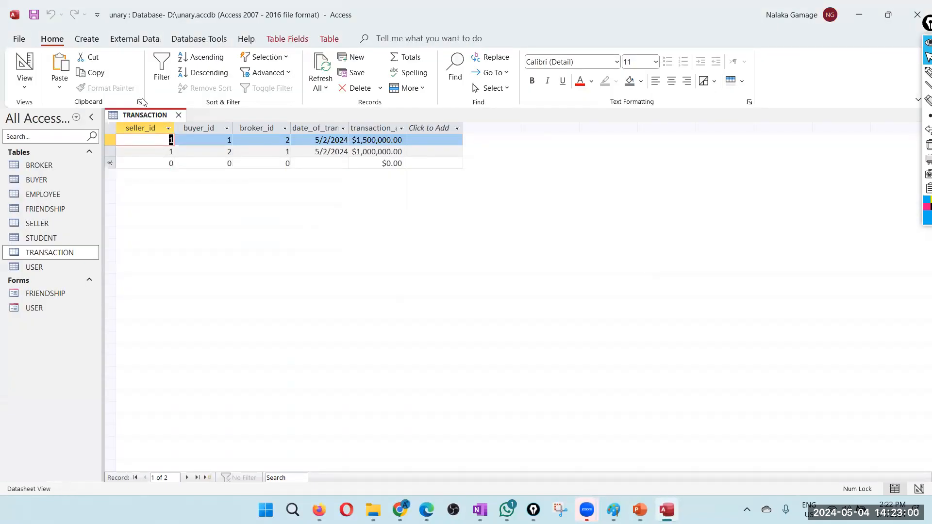
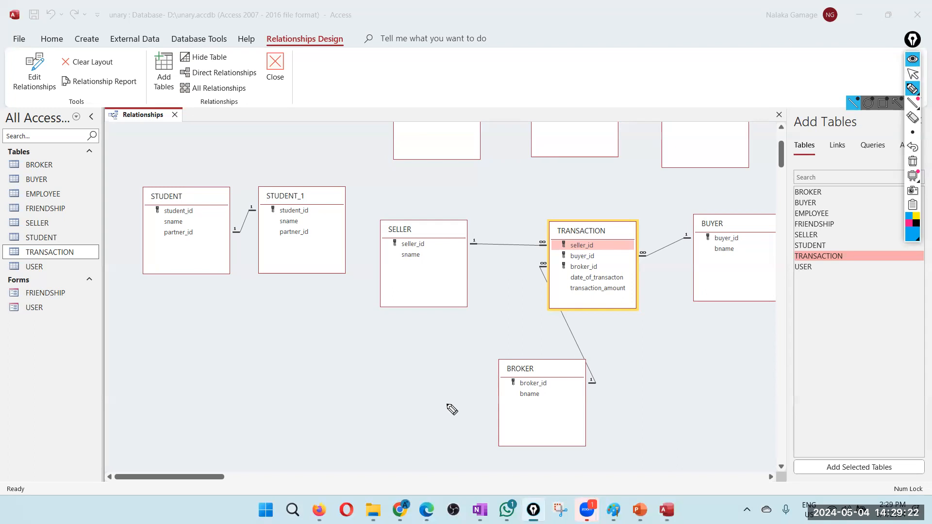
Handwrite a framed "m - n" note in the empty area below the SELLER table, and clear the annotation
mouse_move(311, 432)
mouse_down()
mouse_move(339, 423)
mouse_move(355, 401)
mouse_up()
mouse_move(367, 394)
mouse_down()
mouse_move(377, 385)
mouse_move(395, 394)
mouse_up()
mouse_move(283, 427)
mouse_down()
mouse_move(309, 458)
mouse_move(427, 412)
mouse_move(313, 470)
mouse_up()
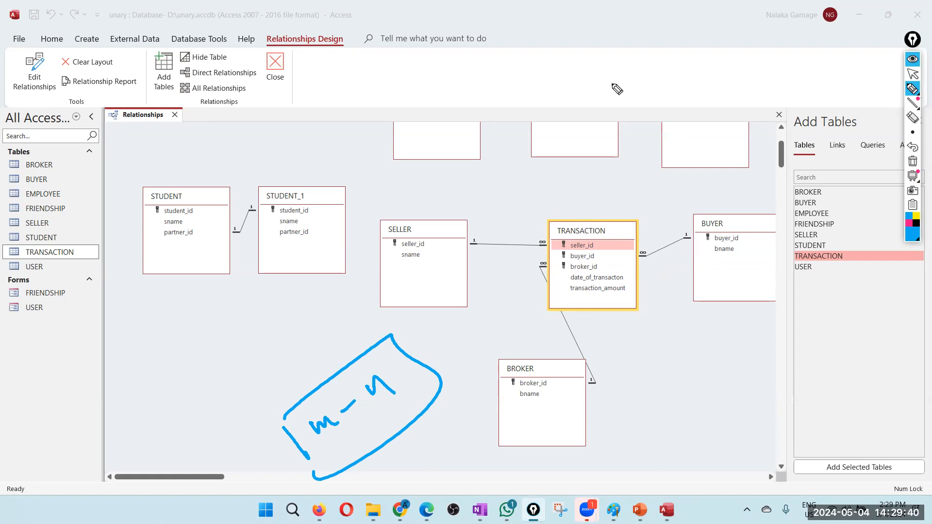
click(914, 162)
click(913, 74)
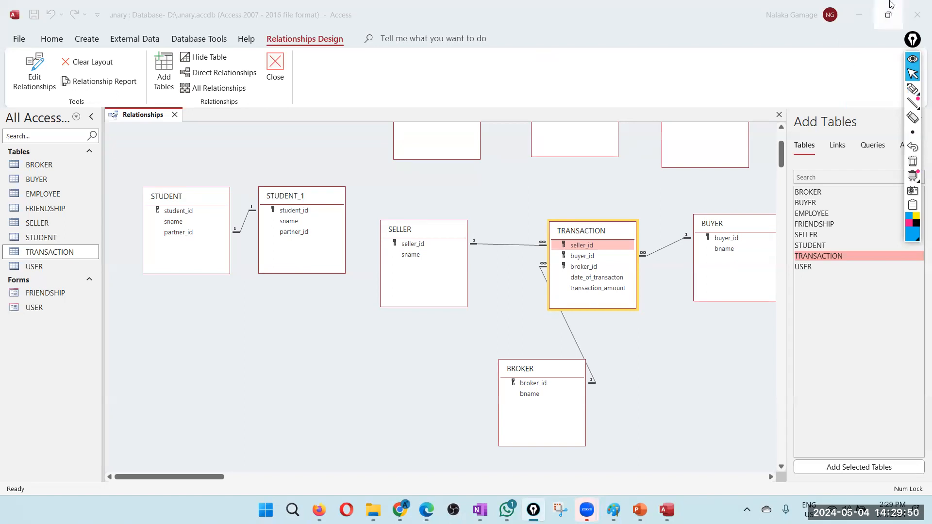
Switch to PowerPoint and present the Entity Integrity Constraint and Referential Integrity Constraints slides, and end the slide show
click(859, 14)
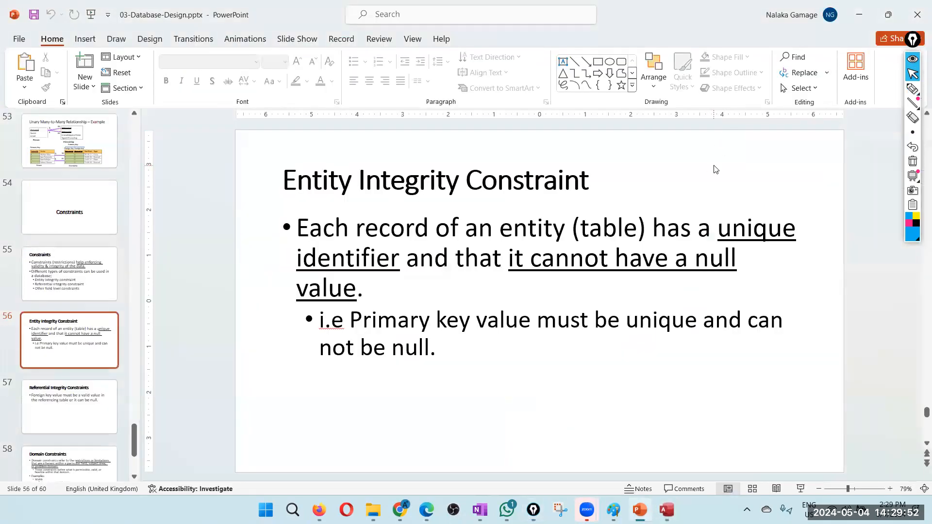
click(800, 489)
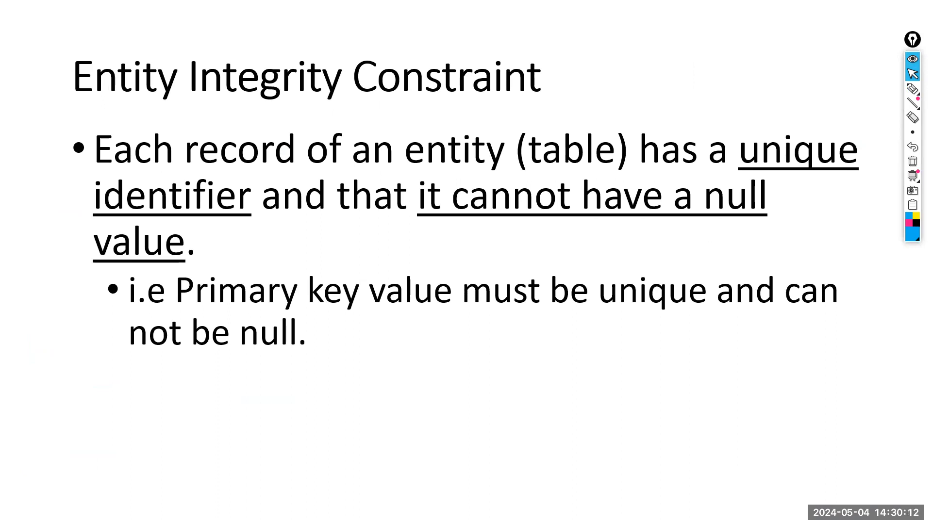
key(Right)
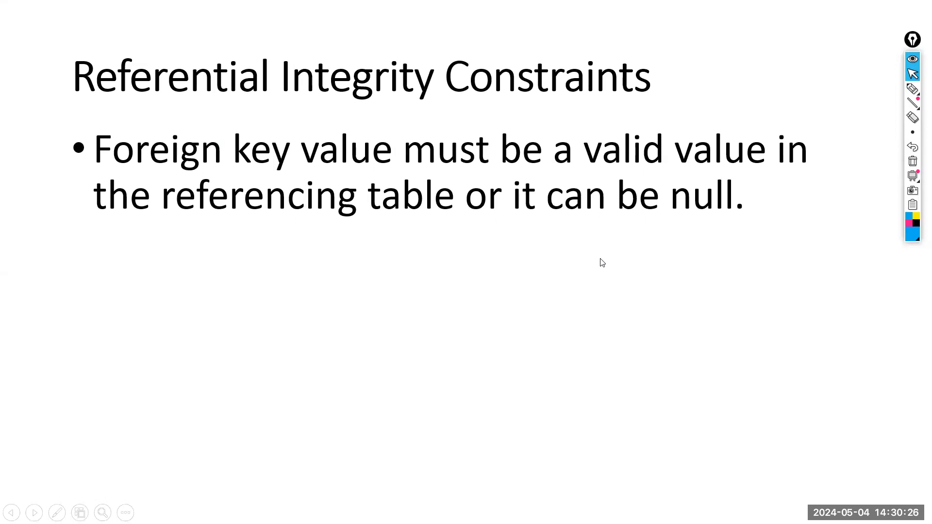
key(Escape)
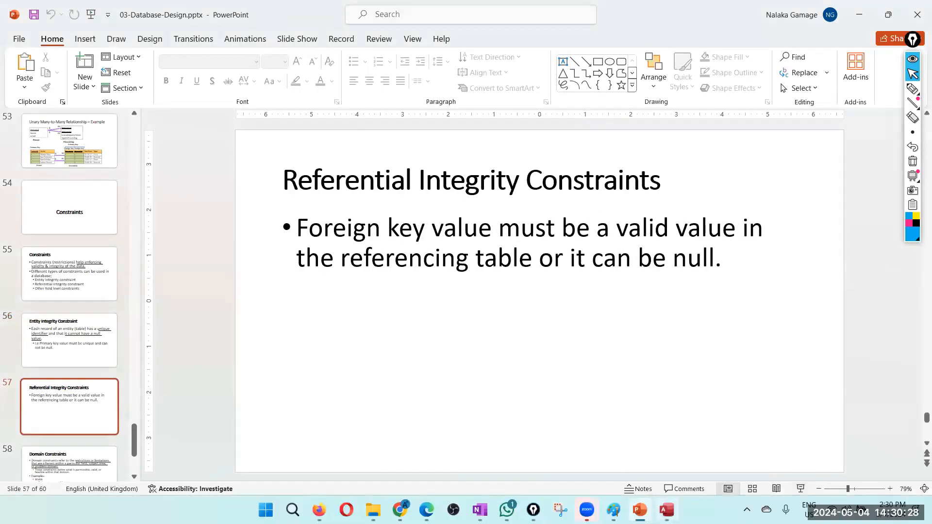
Return to Access and check the referential integrity setting of the relationship between SELLER and TRANSACTION without changing it
click(667, 510)
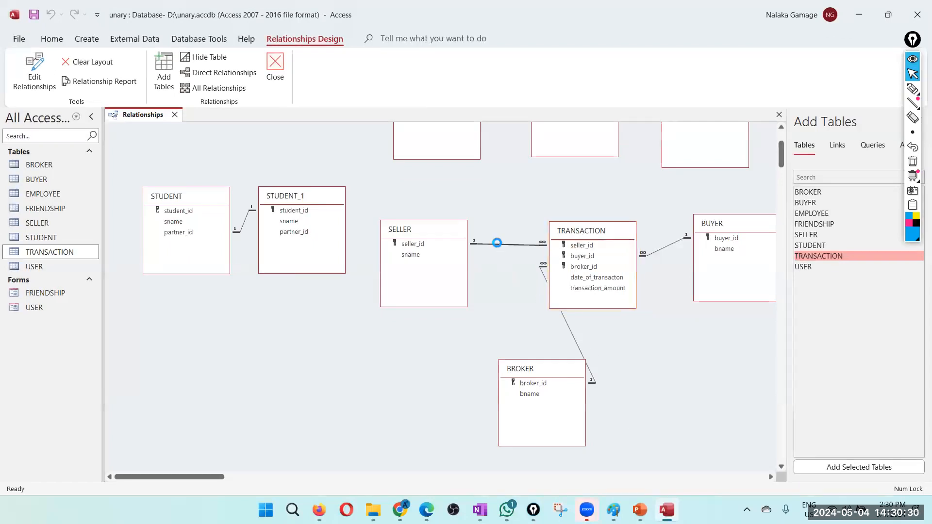
double_click(497, 246)
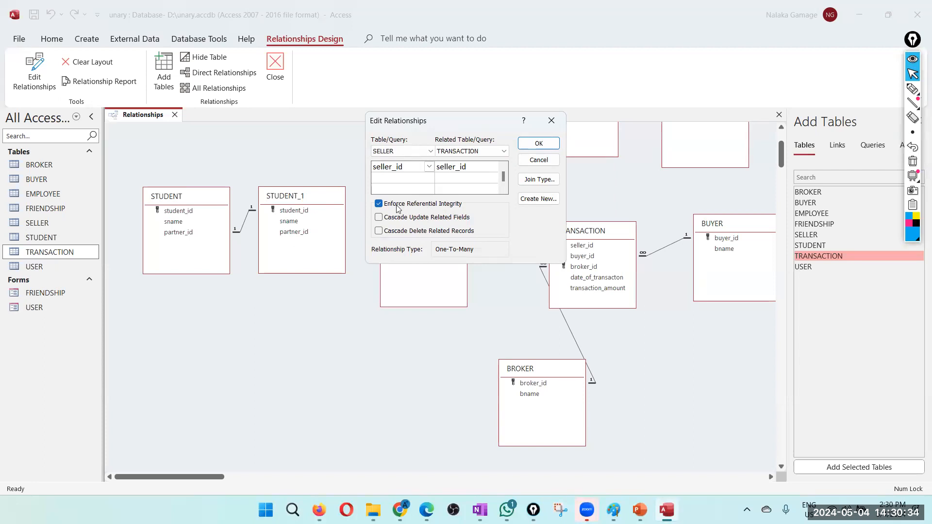
click(552, 120)
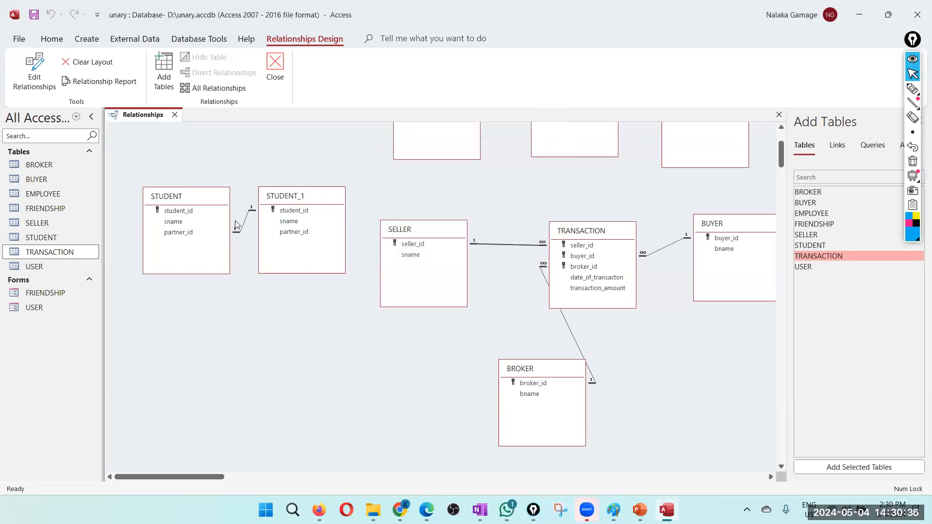
Check the referential integrity setting of the relationship between STUDENT and STUDENT_1 without changing it
double_click(242, 223)
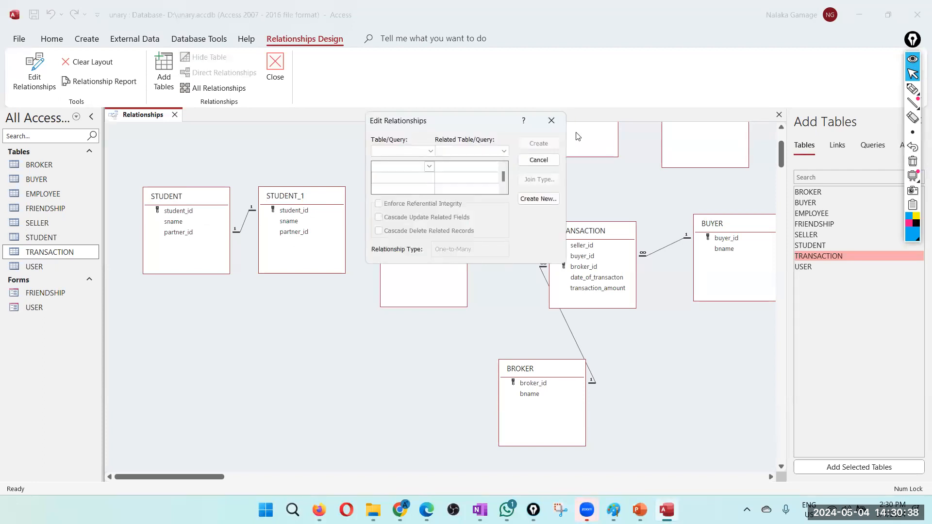
click(552, 120)
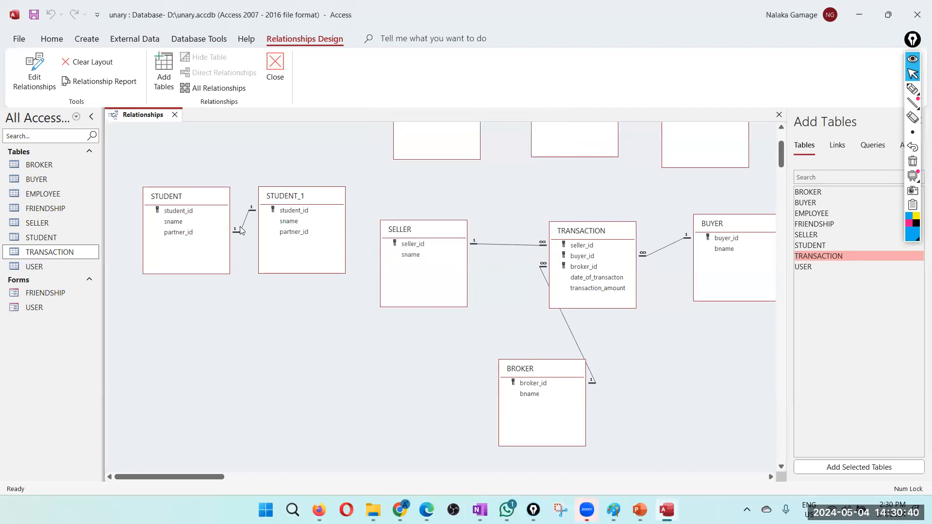
click(245, 221)
double_click(246, 221)
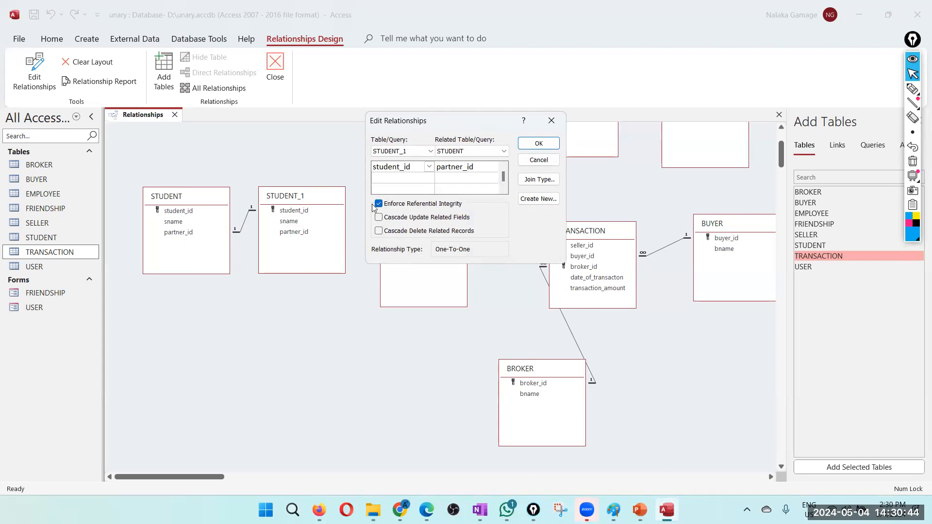
click(551, 121)
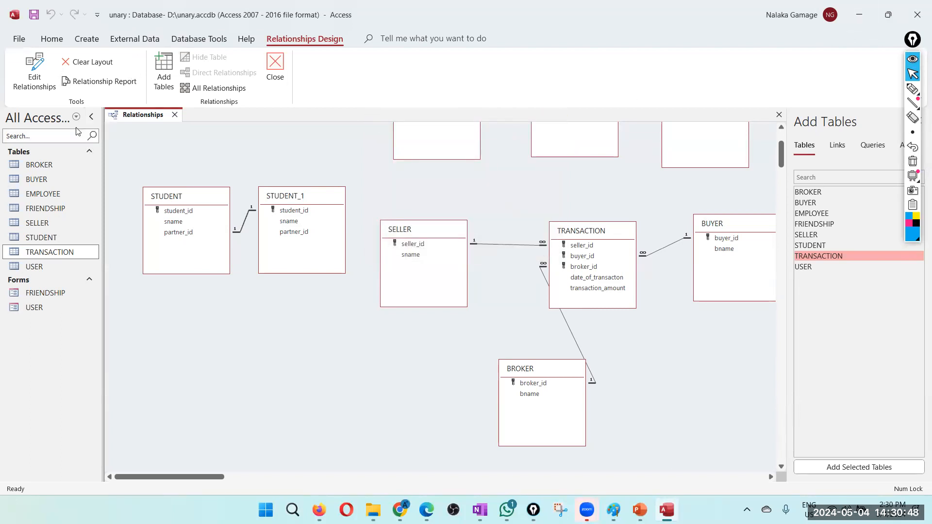
Open the BUYER and TRANSACTION tables and start a new TRANSACTION record with seller_id 1, buyer_id 1 and broker_id 1
double_click(36, 179)
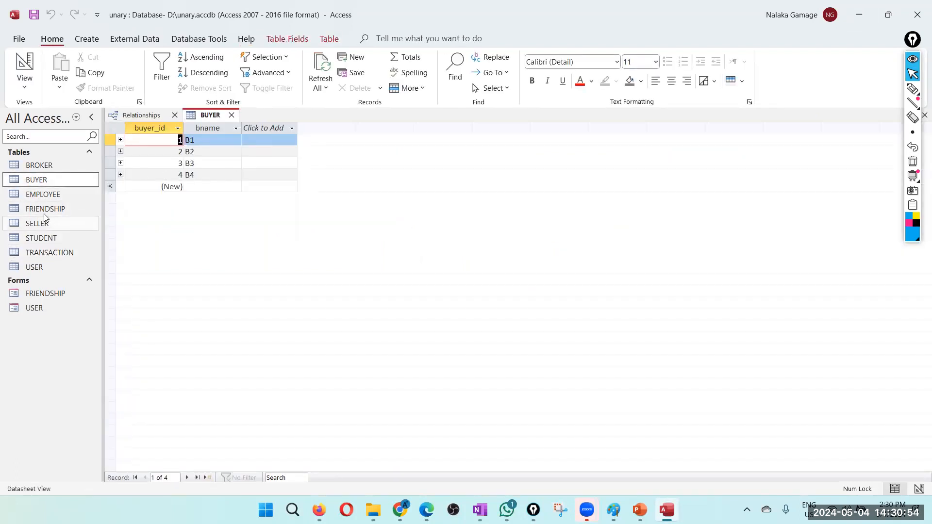
double_click(50, 253)
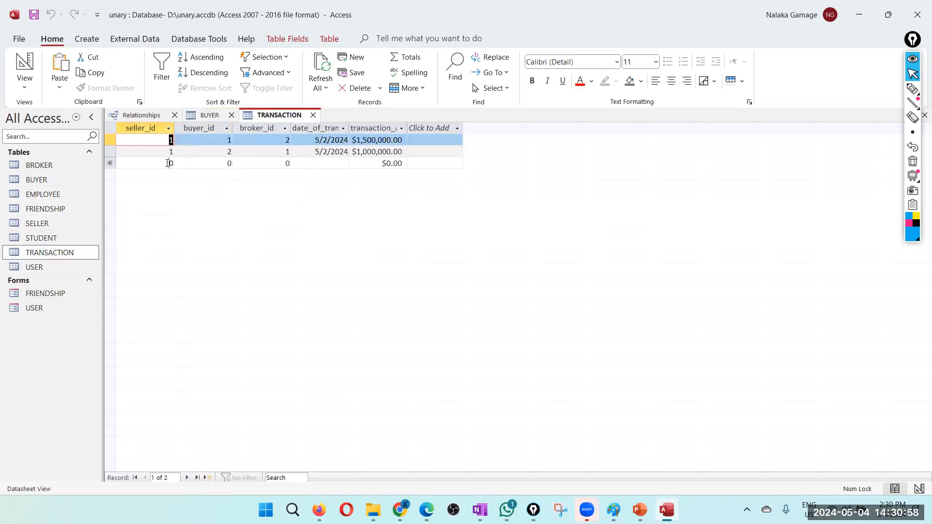
click(171, 163)
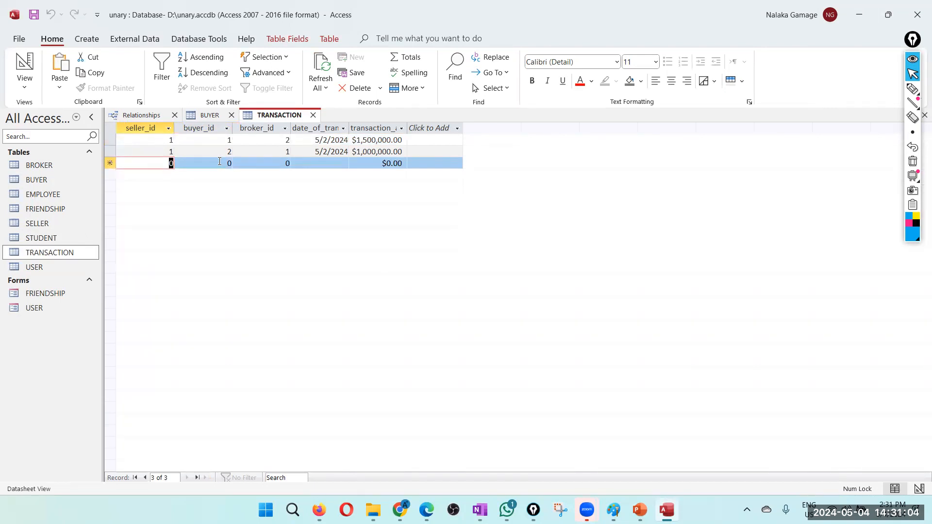
text(1)
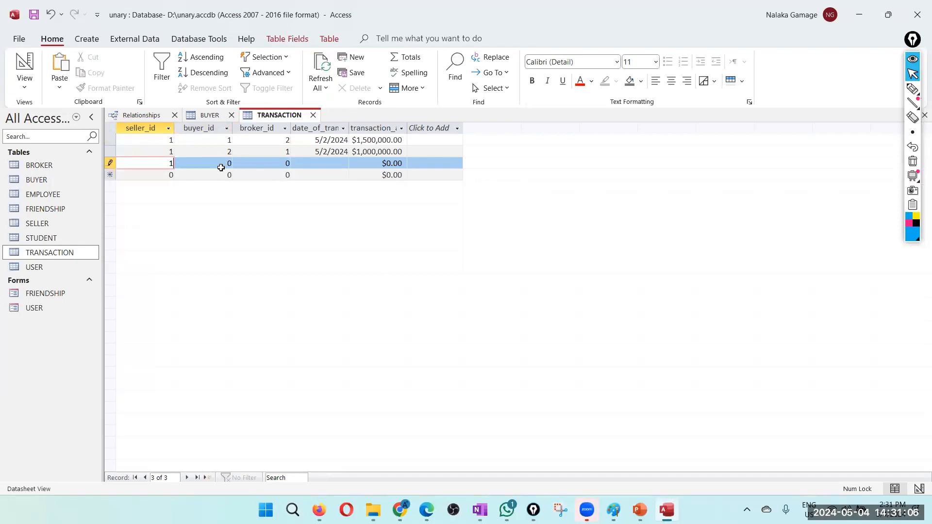
key(Tab)
text(1)
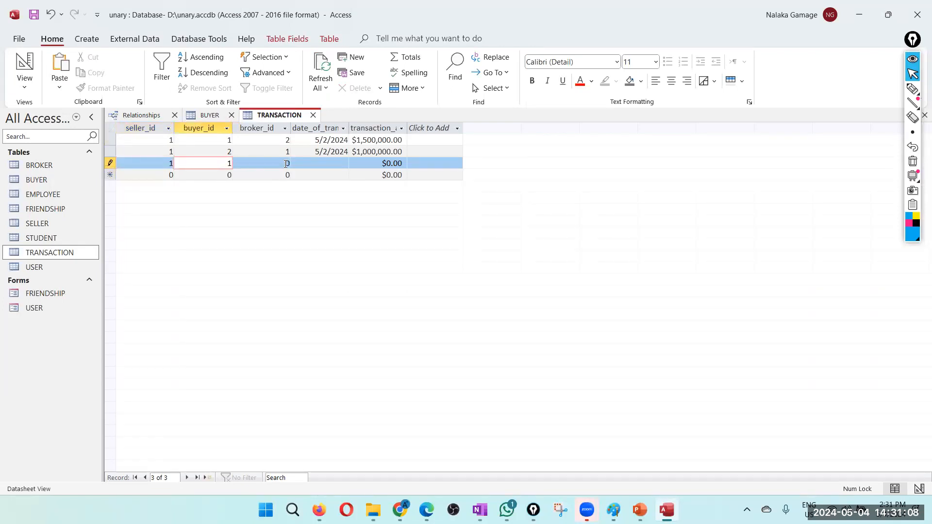
click(284, 162)
double_click(295, 159)
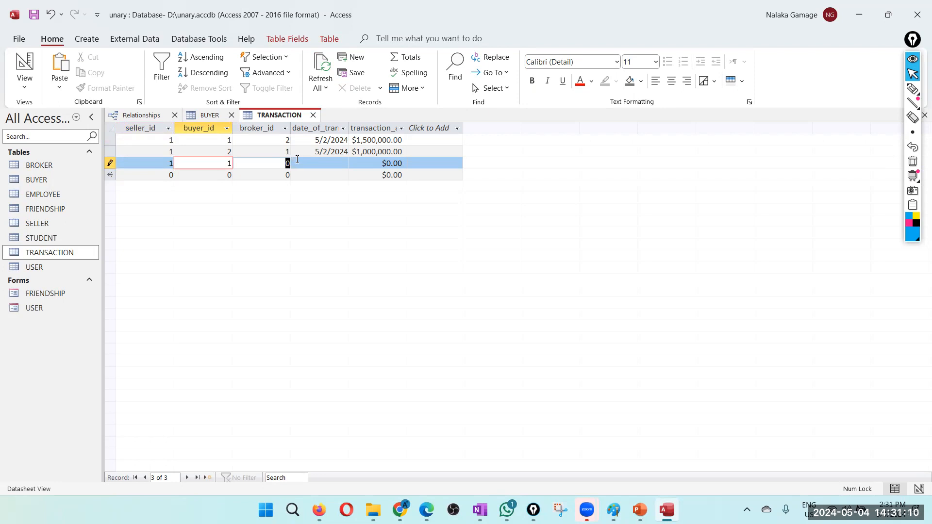
text(1)
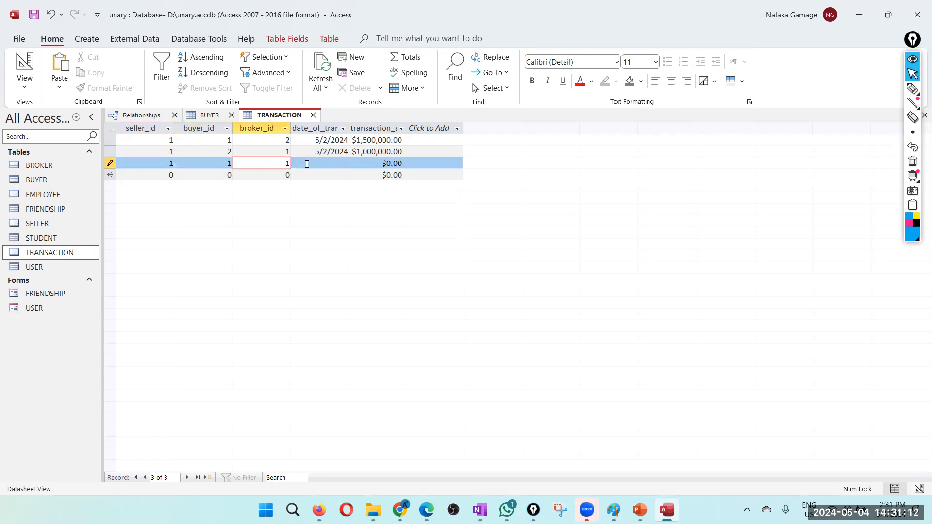
Complete the new transaction with the date 5/16/2024 and an amount of 100000, and save the record
click(343, 162)
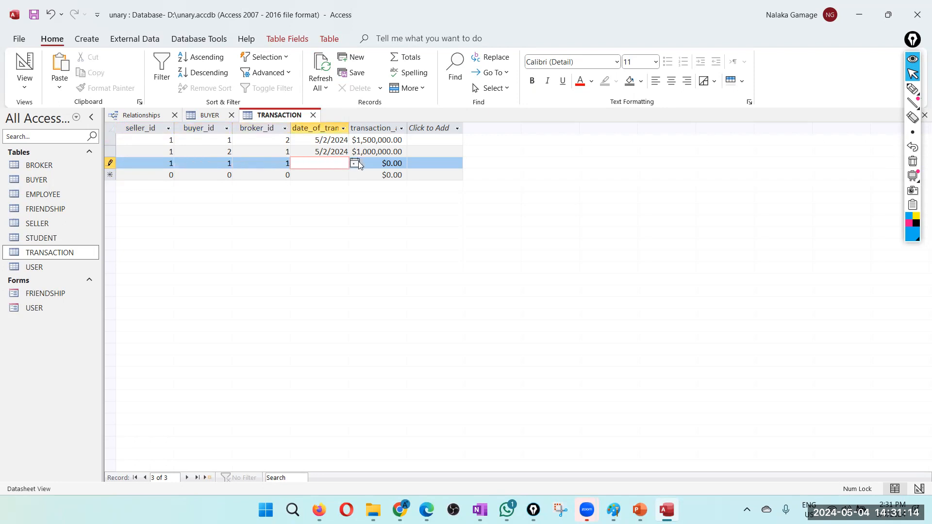
click(355, 164)
click(323, 217)
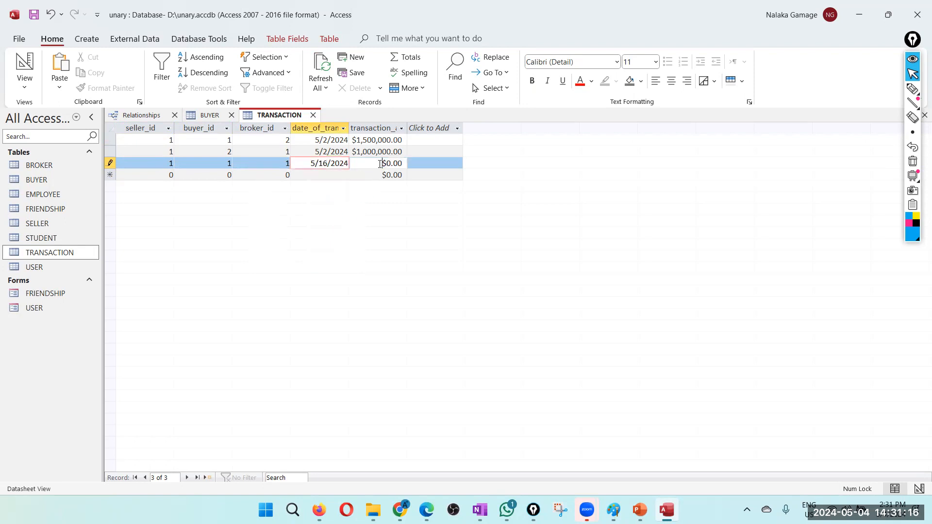
double_click(379, 164)
text(100000)
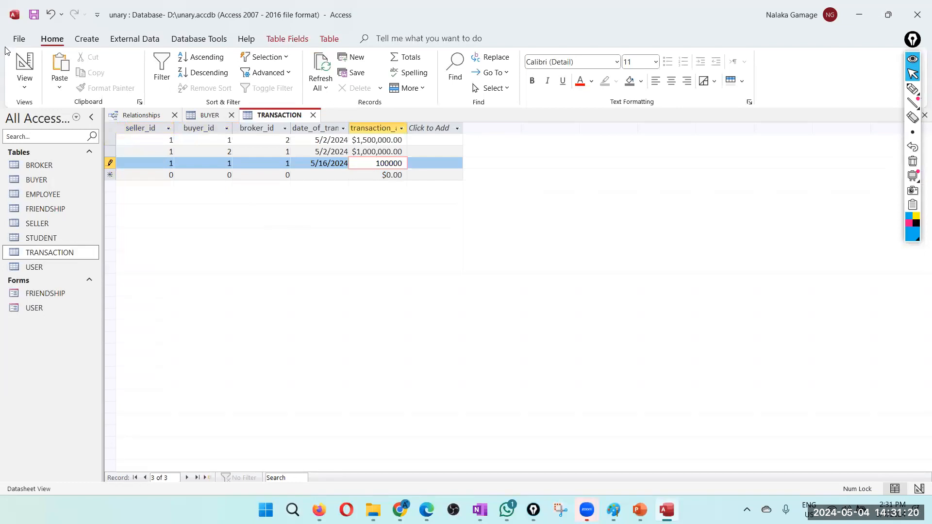
click(34, 14)
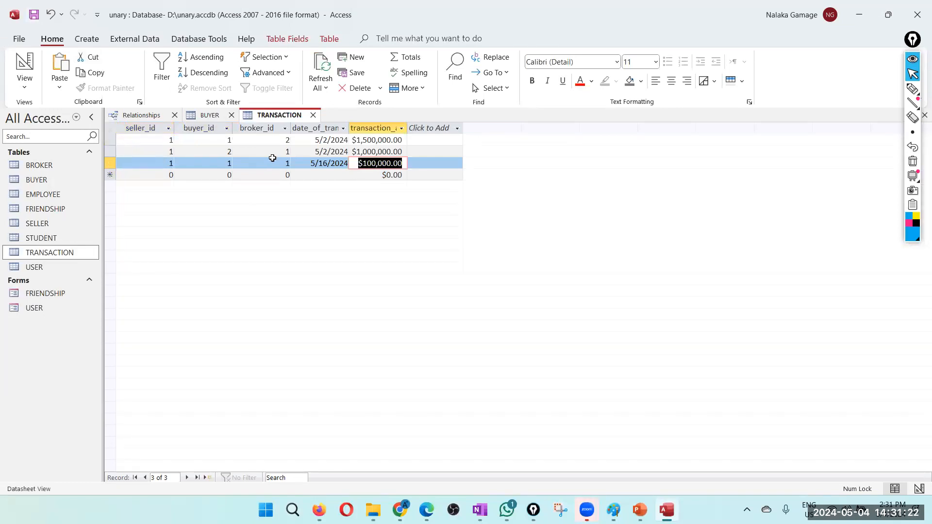
Try to save the third transaction with broker_id 3, and change its broker_id to 2
drag(281, 163, 290, 162)
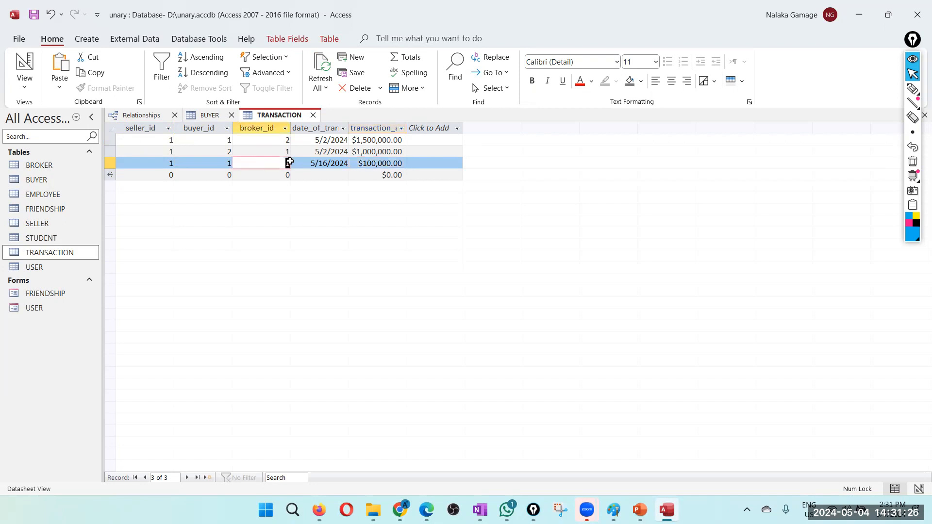
text(3)
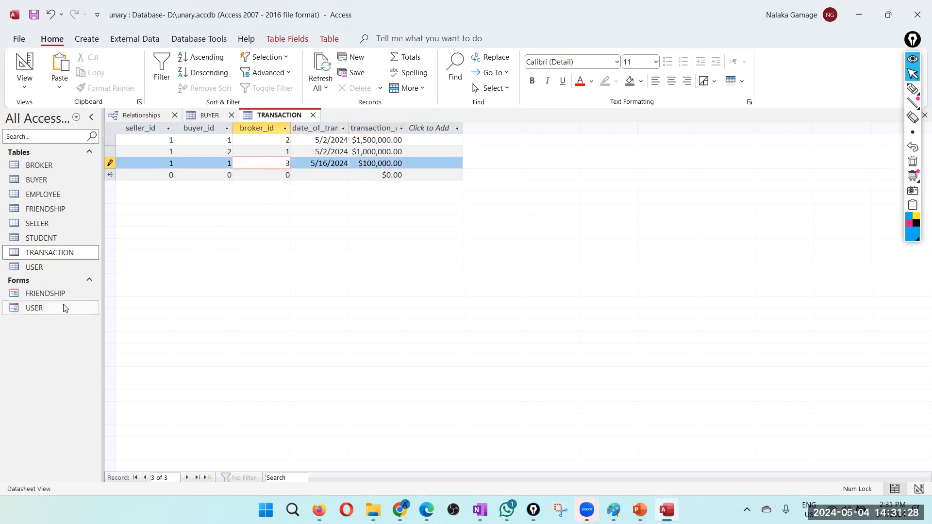
click(35, 17)
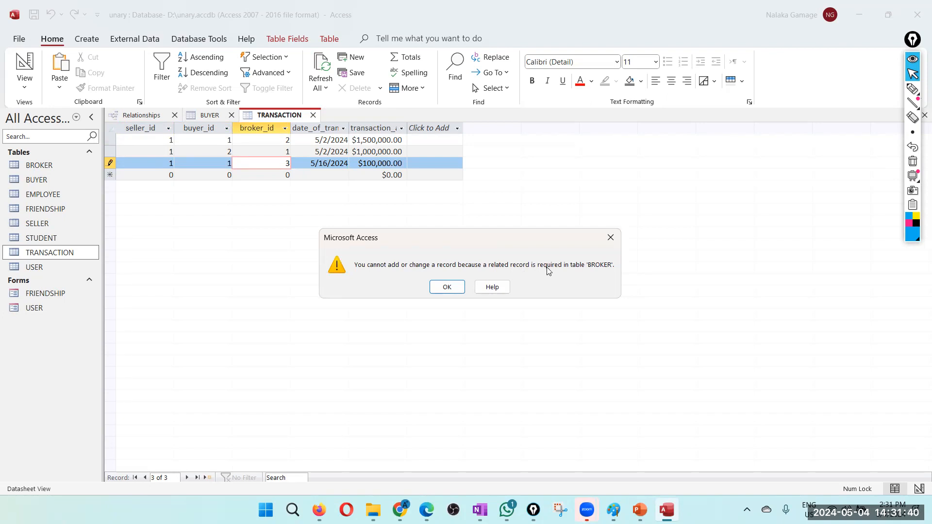
click(454, 288)
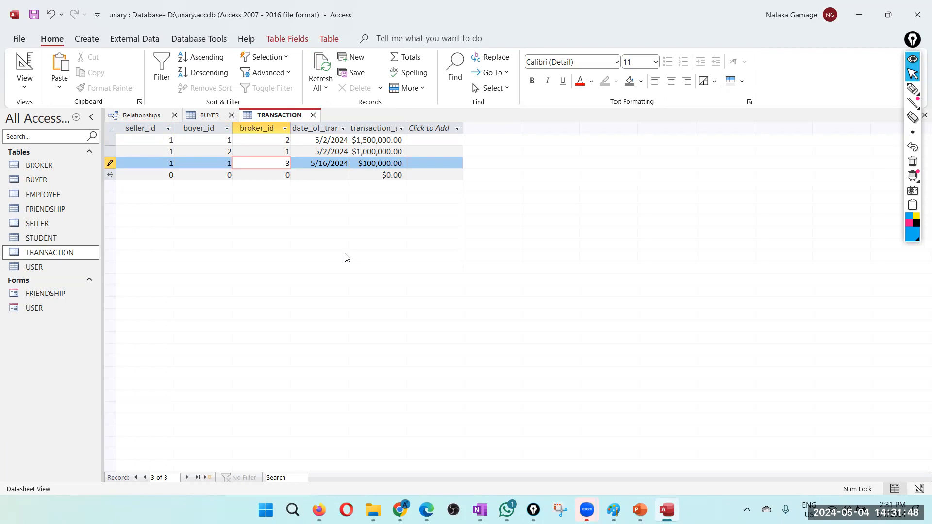
double_click(290, 161)
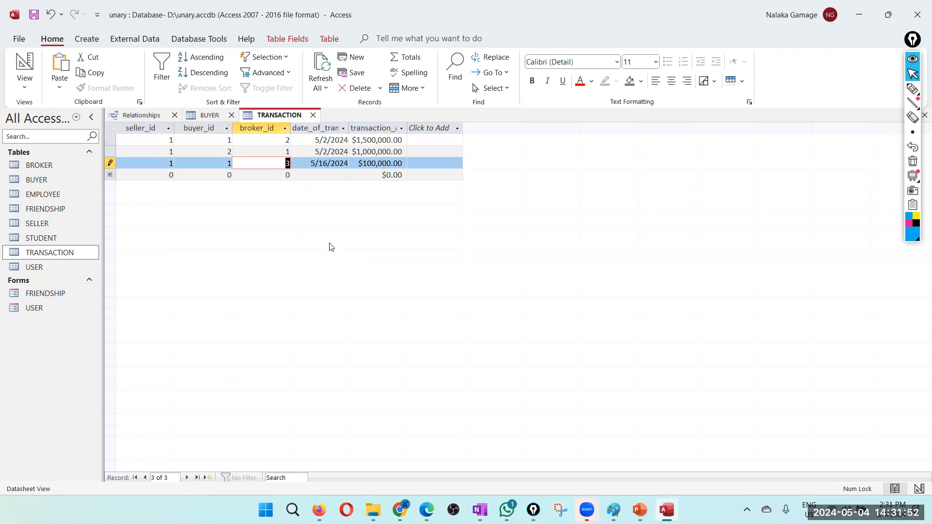
text(2)
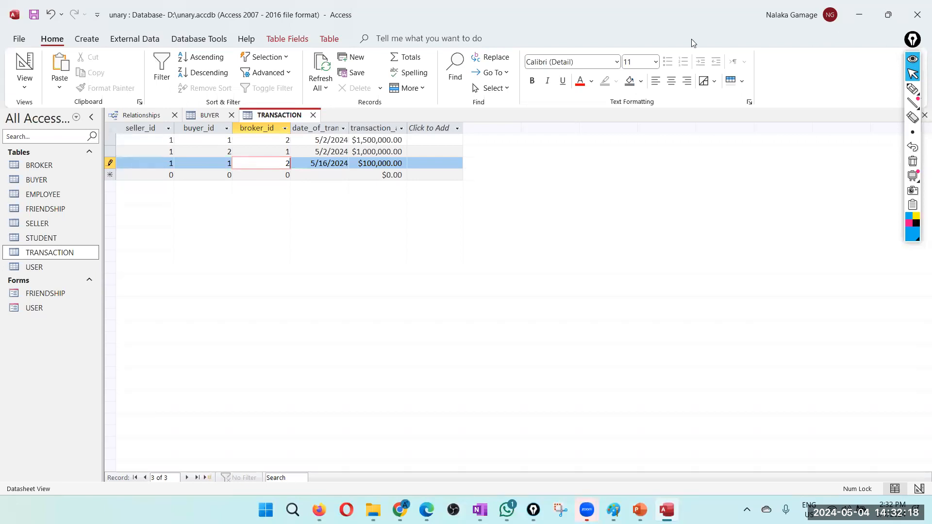
Handwrite the key combinations 1 1 2, 1 2 1 and 1 1 2 in the empty area beside the TRANSACTION records
click(913, 89)
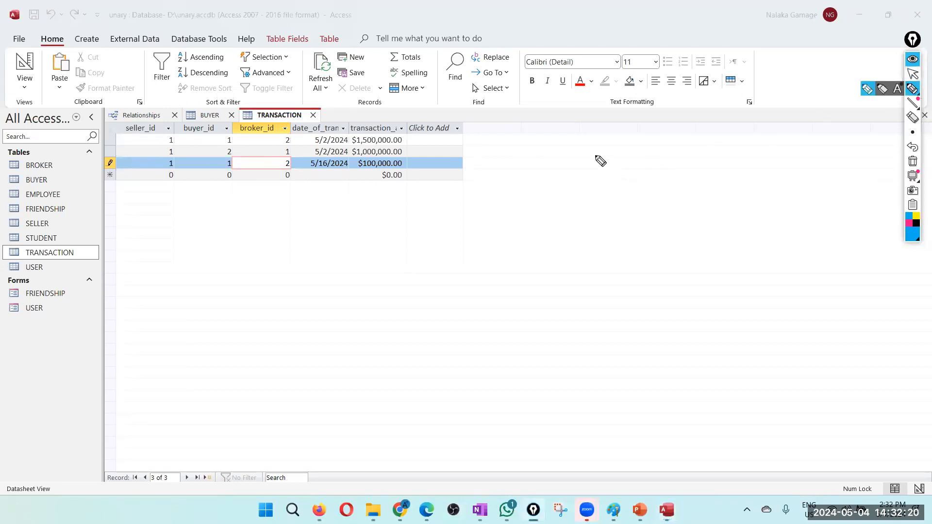
drag(595, 153, 600, 176)
drag(636, 147, 651, 174)
drag(708, 139, 719, 150)
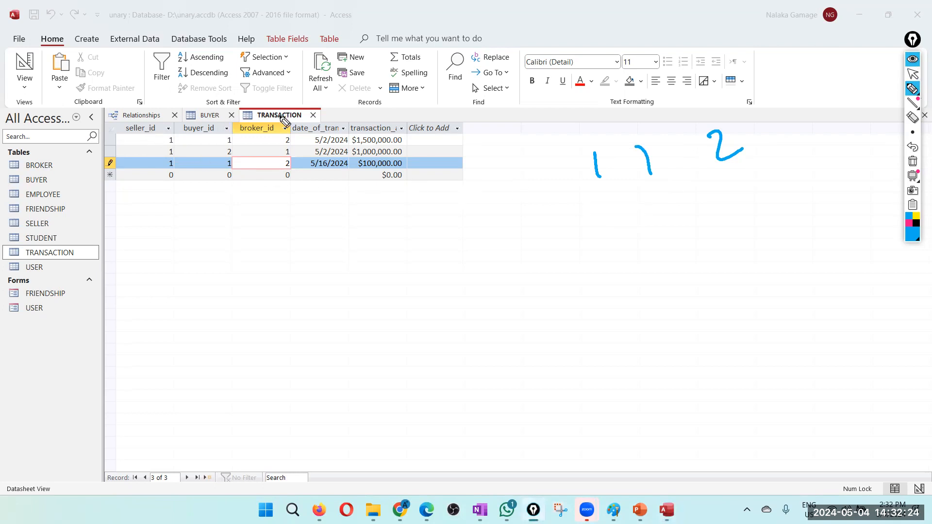
mouse_move(634, 196)
mouse_down()
mouse_move(642, 225)
mouse_move(717, 197)
mouse_move(755, 215)
mouse_up()
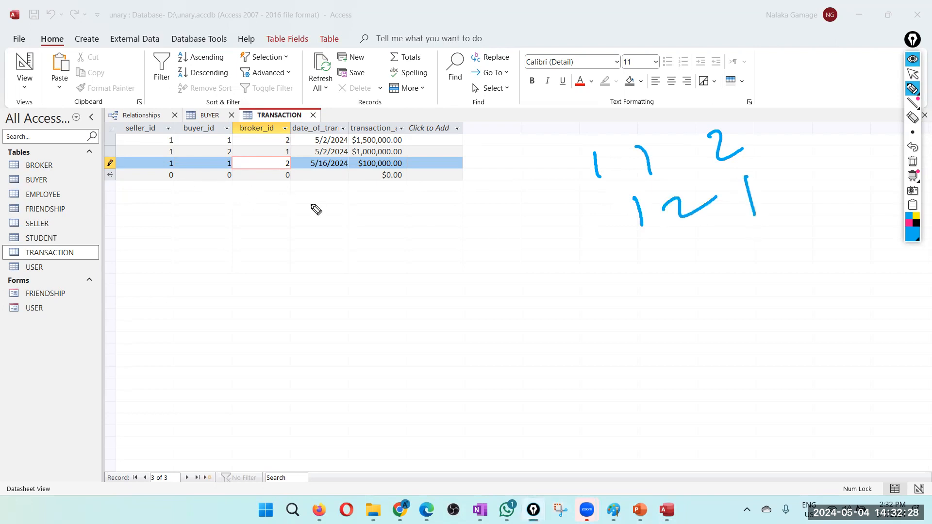
drag(645, 270, 664, 297)
drag(690, 266, 711, 294)
mouse_move(760, 254)
mouse_down()
mouse_move(768, 264)
mouse_move(805, 256)
mouse_up()
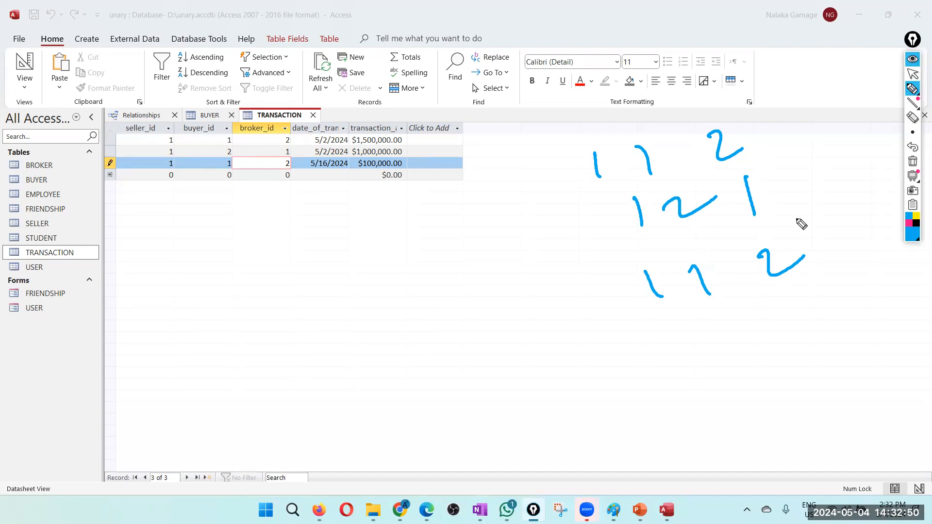
click(912, 75)
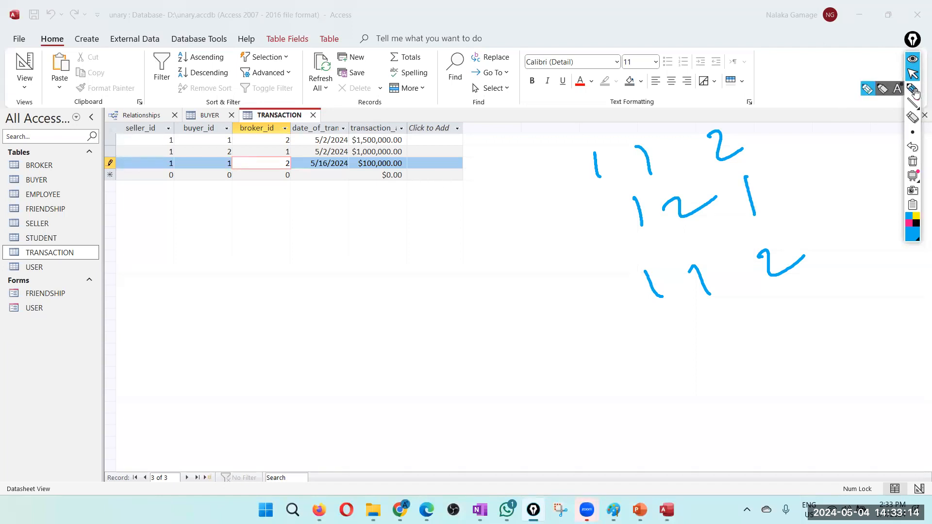
Rewrite the first handwritten digit, circle the two matching 1 1 2 combinations, and clear all annotations
click(897, 89)
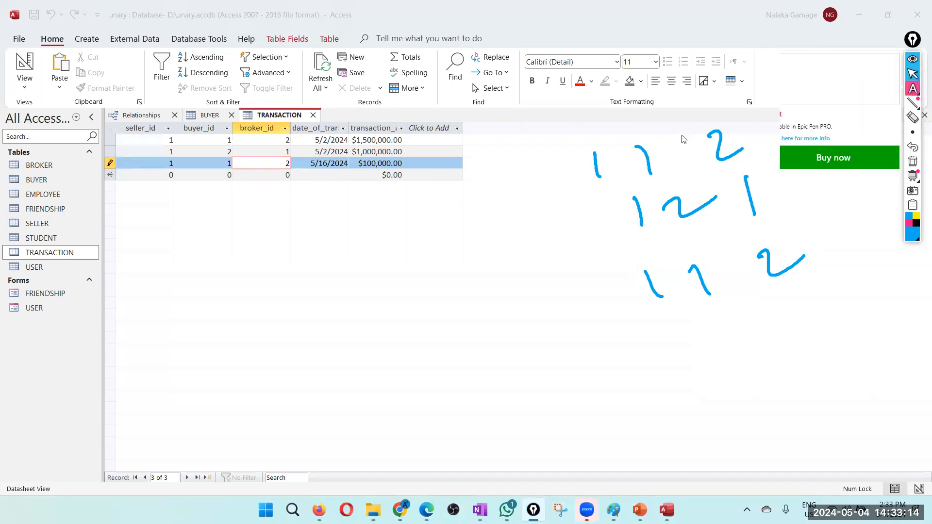
click(913, 117)
drag(610, 148, 587, 165)
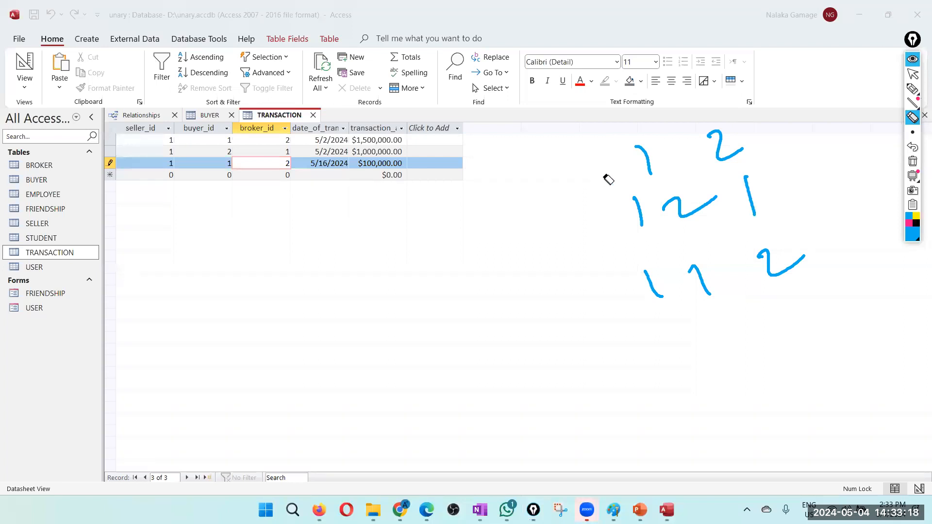
click(913, 90)
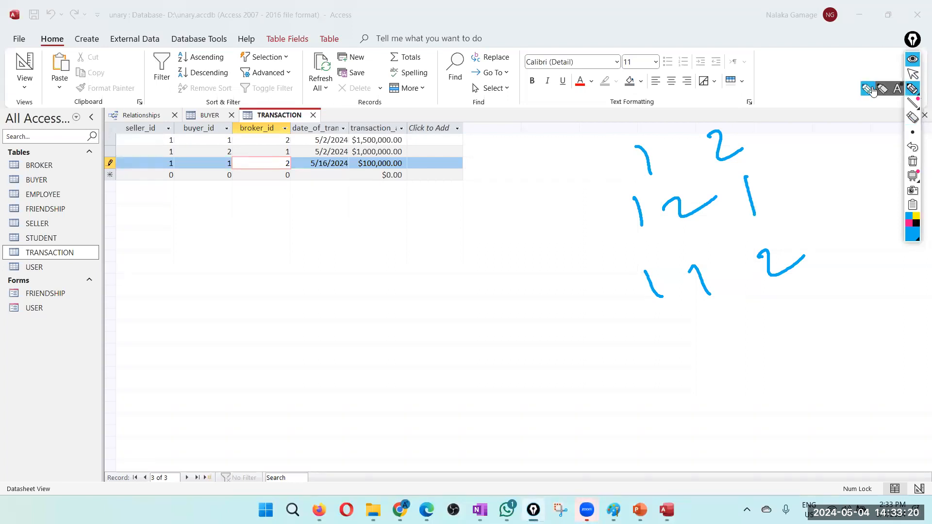
mouse_move(601, 152)
mouse_down()
mouse_move(610, 183)
mouse_move(725, 113)
mouse_move(663, 175)
mouse_move(589, 183)
mouse_up()
mouse_move(617, 288)
mouse_down()
mouse_move(766, 225)
mouse_move(785, 297)
mouse_move(607, 313)
mouse_move(624, 281)
mouse_up()
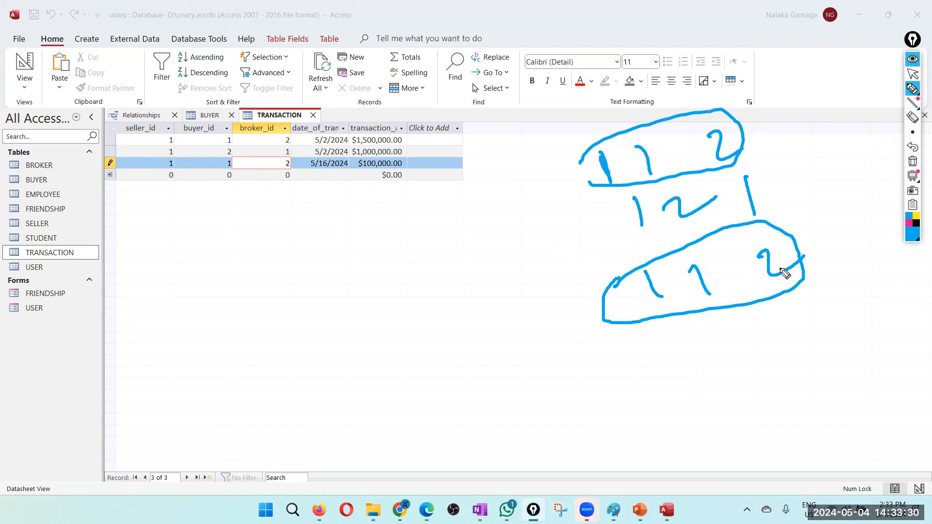
mouse_move(585, 183)
mouse_down()
mouse_move(662, 125)
mouse_move(736, 141)
mouse_move(641, 195)
mouse_move(579, 158)
mouse_up()
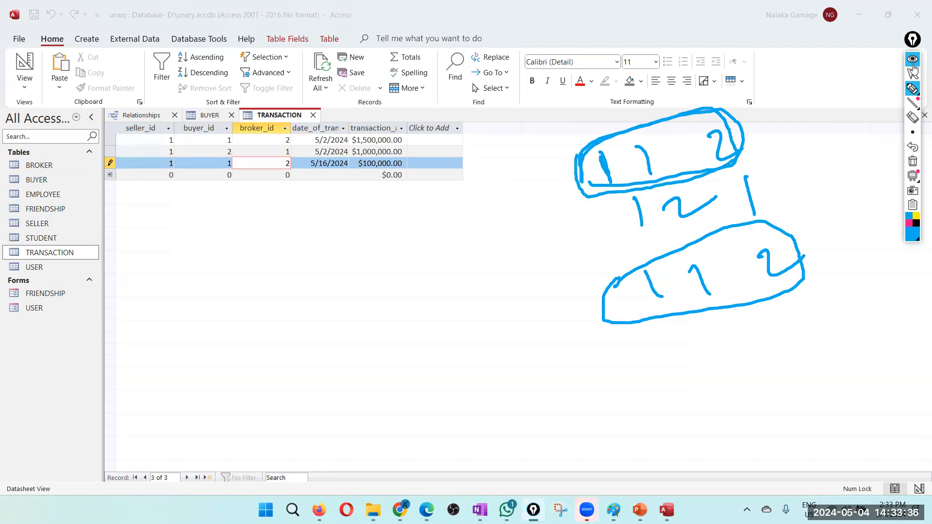
click(913, 162)
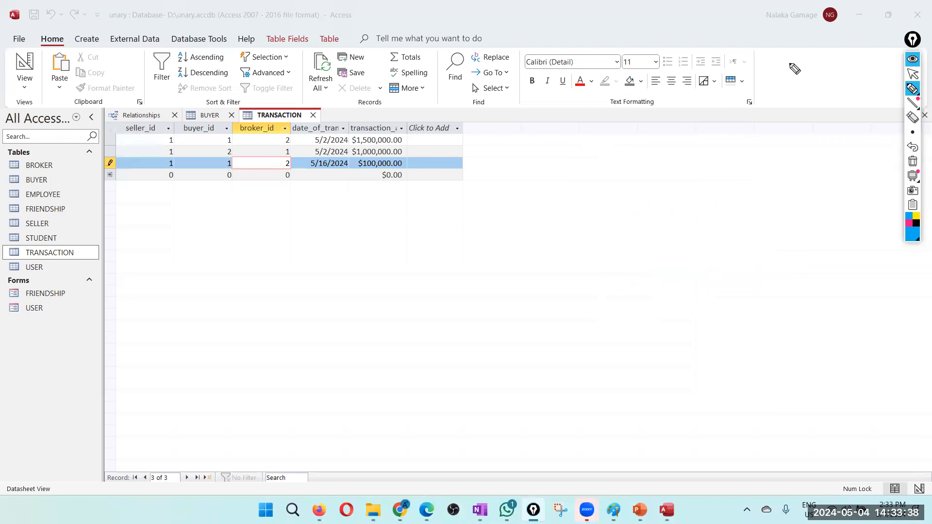
click(913, 73)
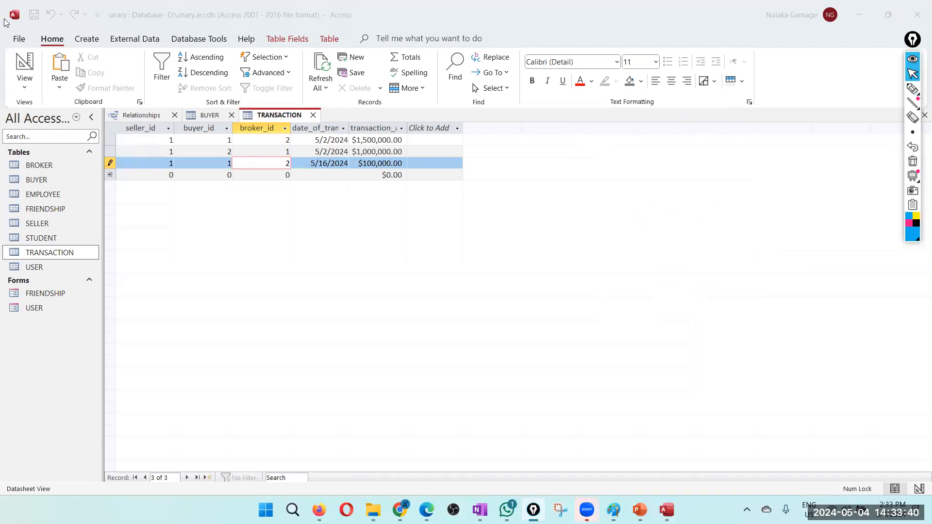
Try to save the third transaction with the duplicate key of seller_id 1, buyer_id 1 and broker_id 2
click(266, 164)
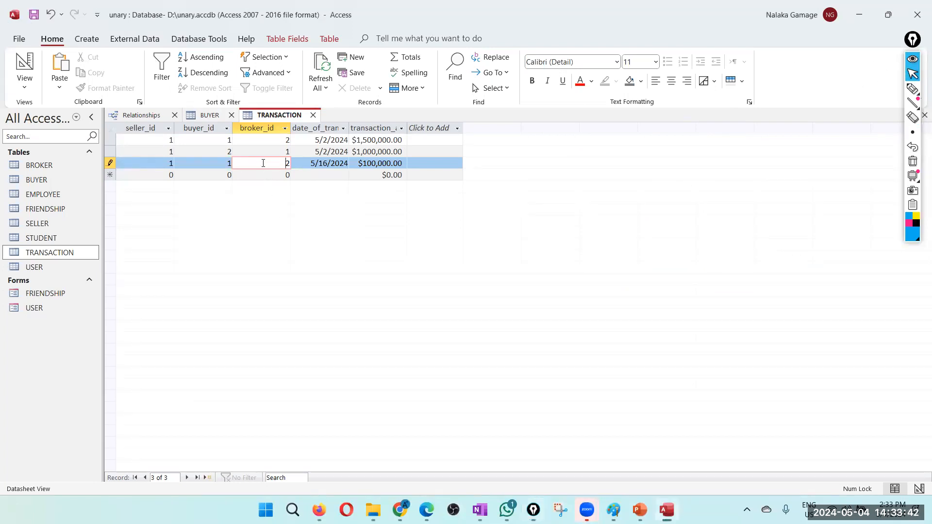
click(34, 17)
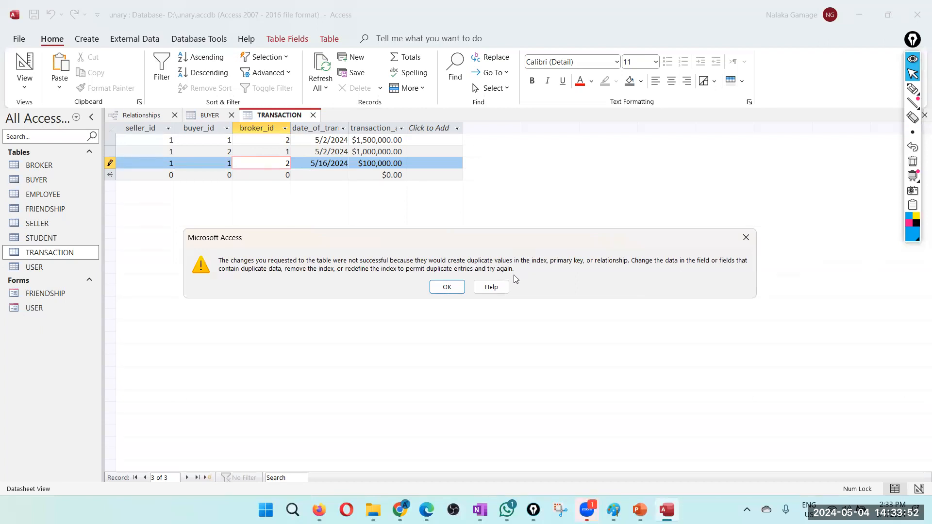
click(445, 287)
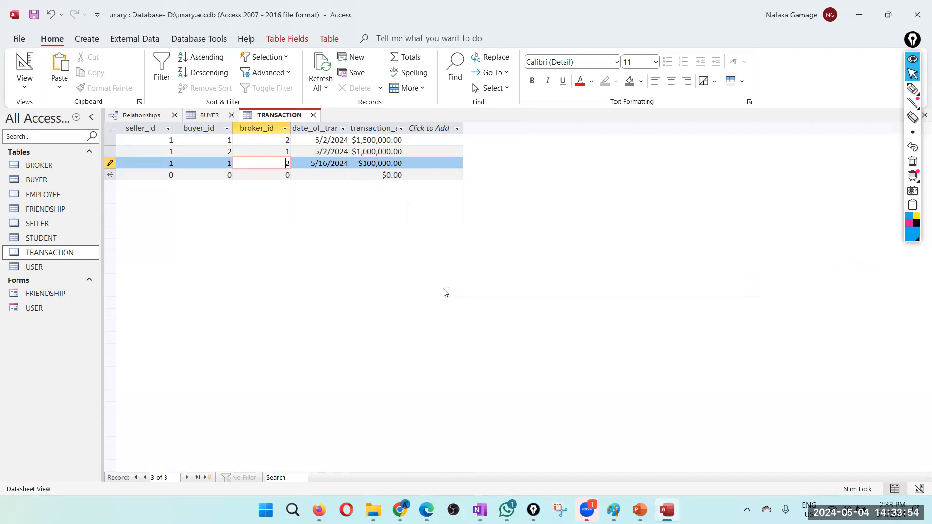
Re-enter broker_id 2 in the third transaction and try again to save the duplicate key combination
double_click(288, 162)
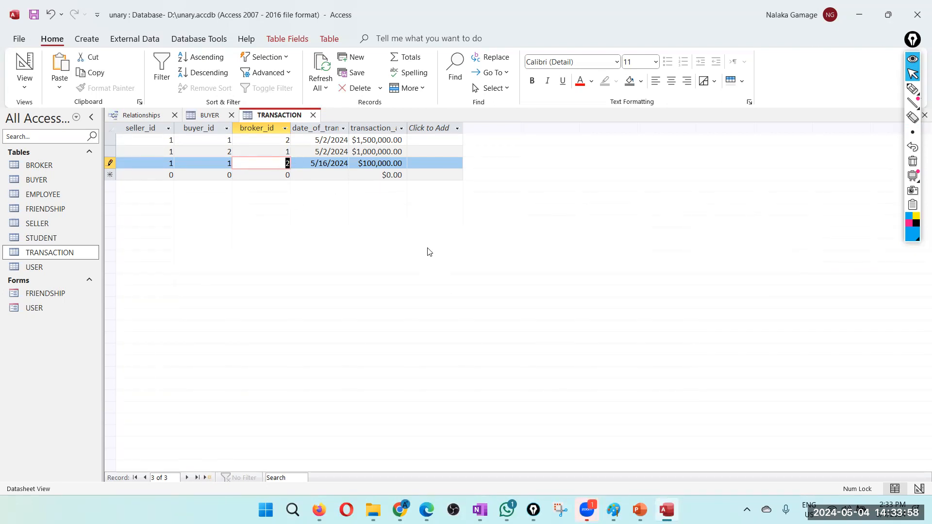
text(2)
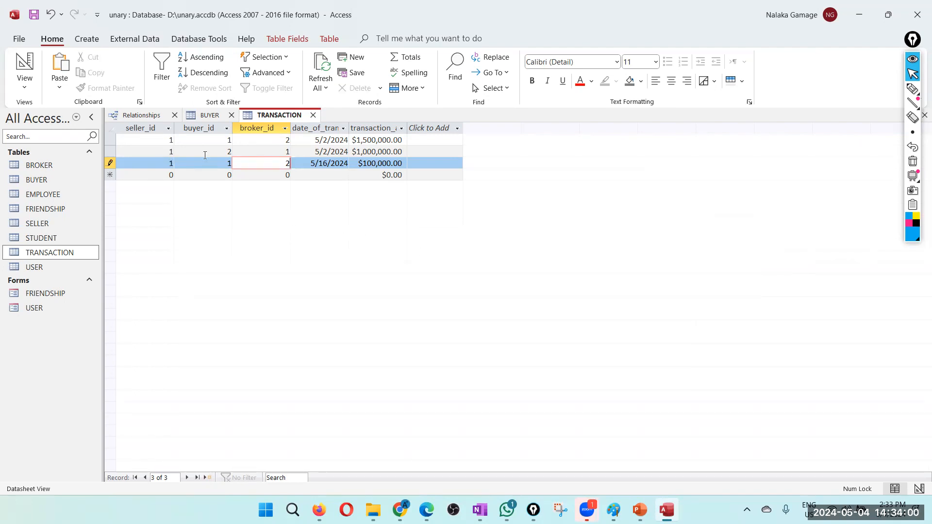
click(231, 163)
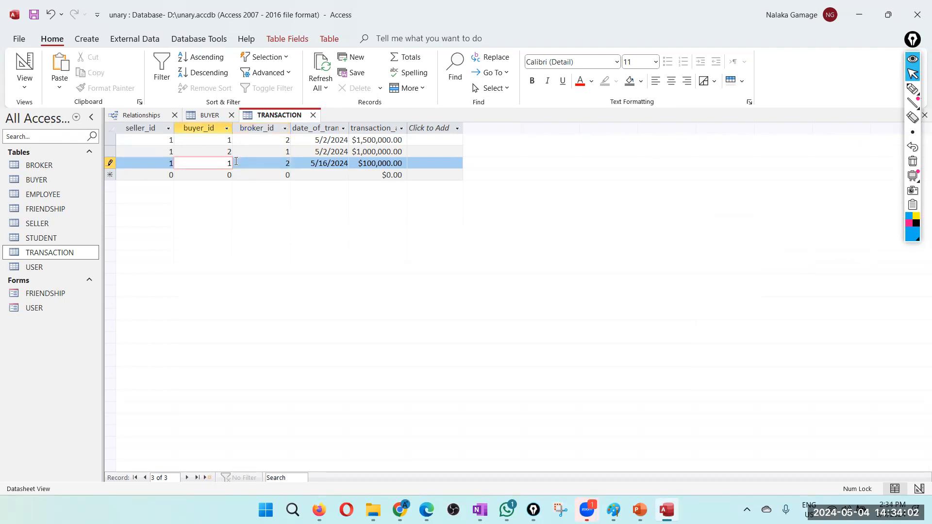
click(34, 14)
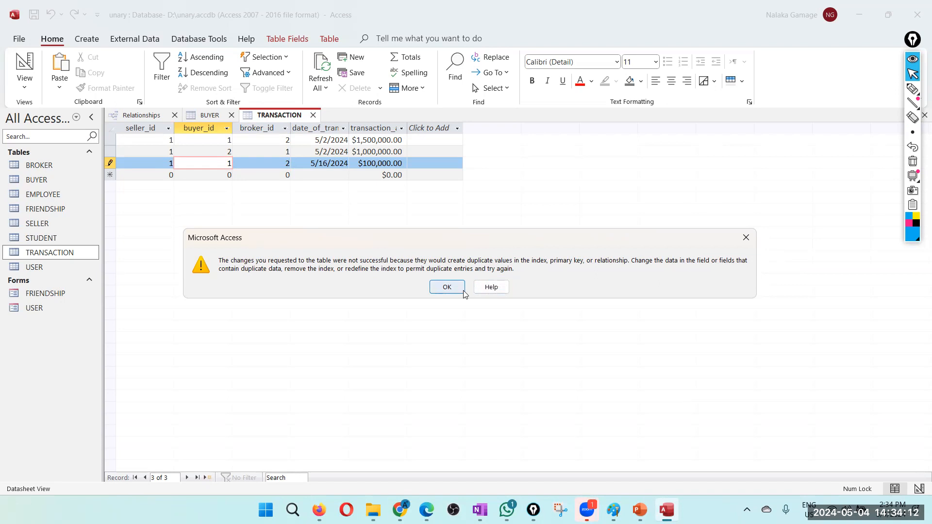
click(449, 288)
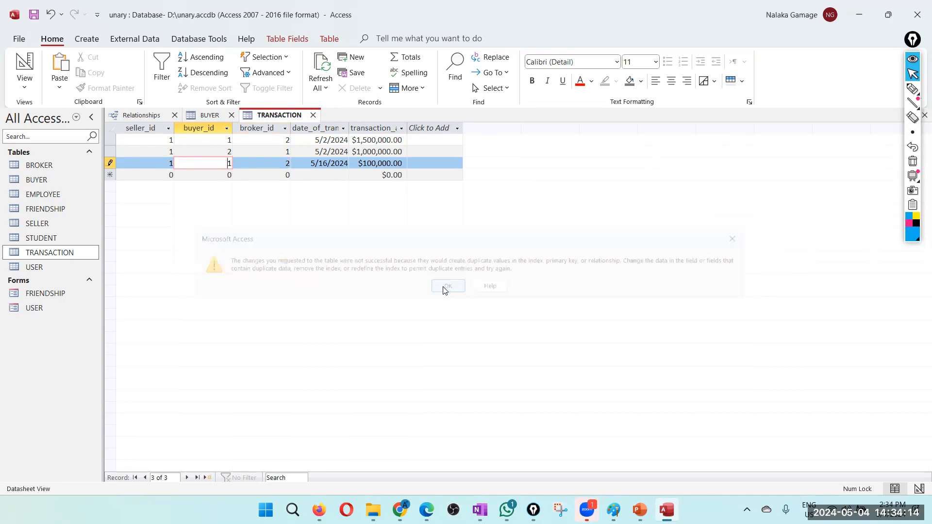
click(154, 176)
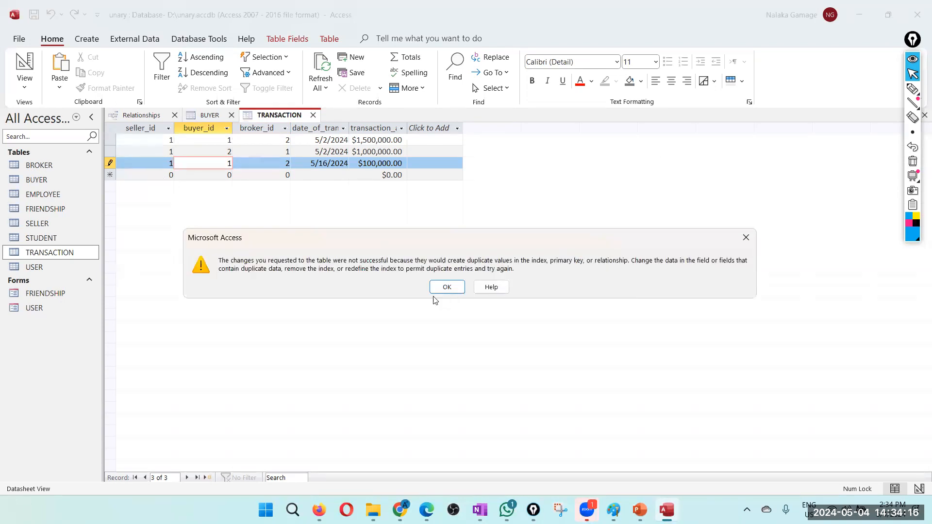
click(444, 287)
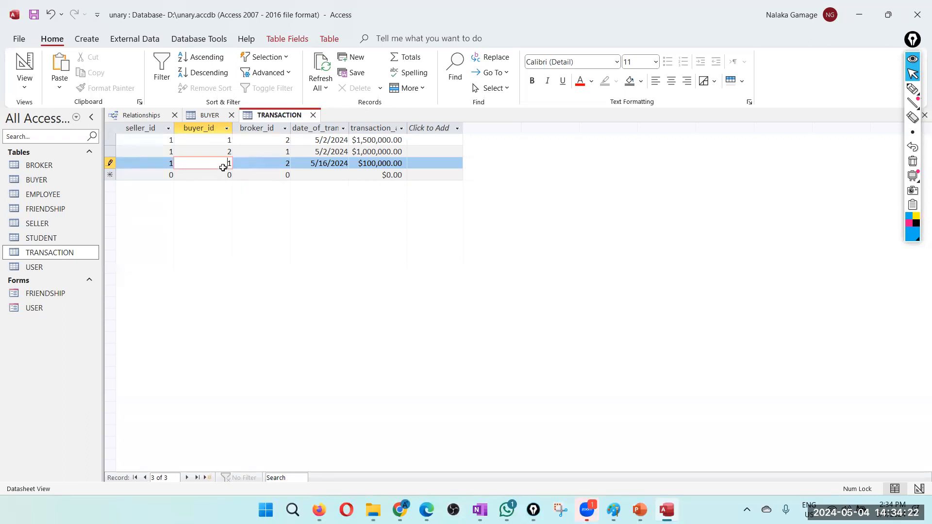
Set the third transaction's buyer_id to 2 and save the record
drag(226, 164, 237, 162)
text(2)
click(31, 16)
Close the TRANSACTION and BUYER tables and the Relationships layout, saving the layout changes
click(314, 115)
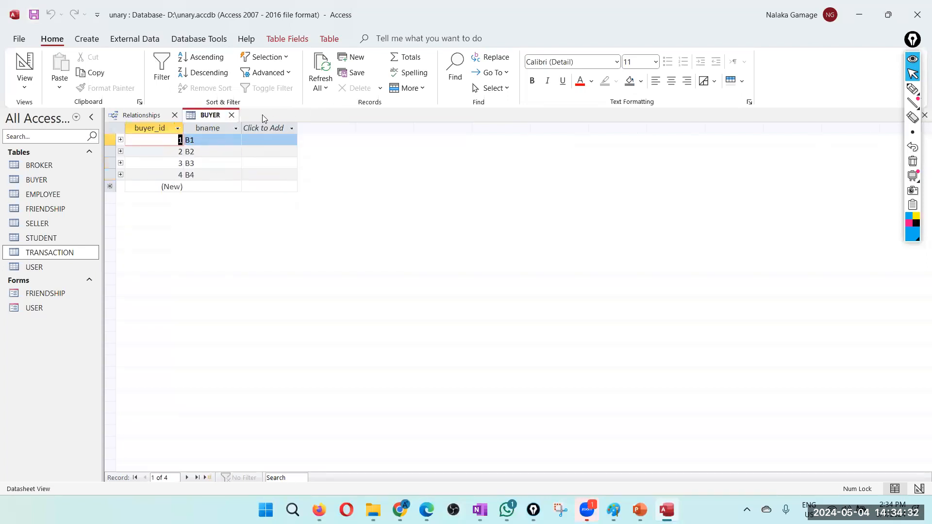
click(231, 115)
click(175, 115)
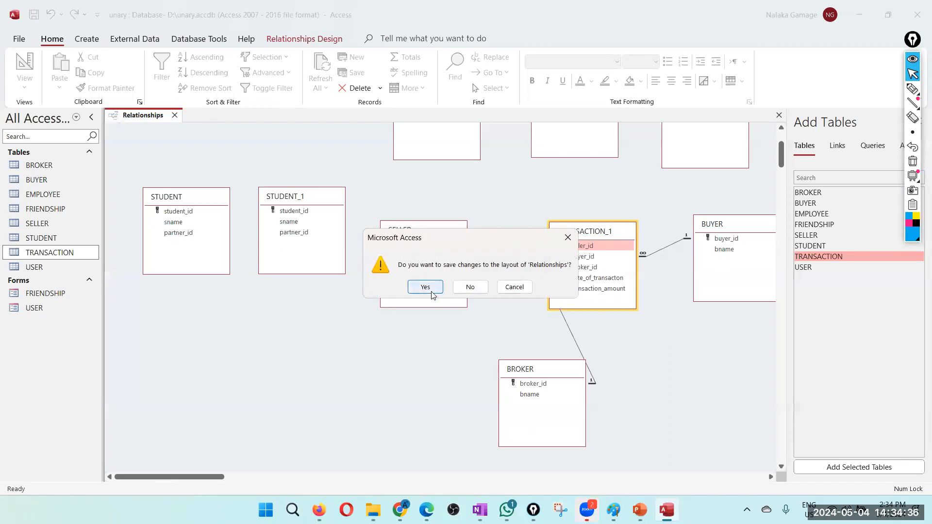
click(425, 287)
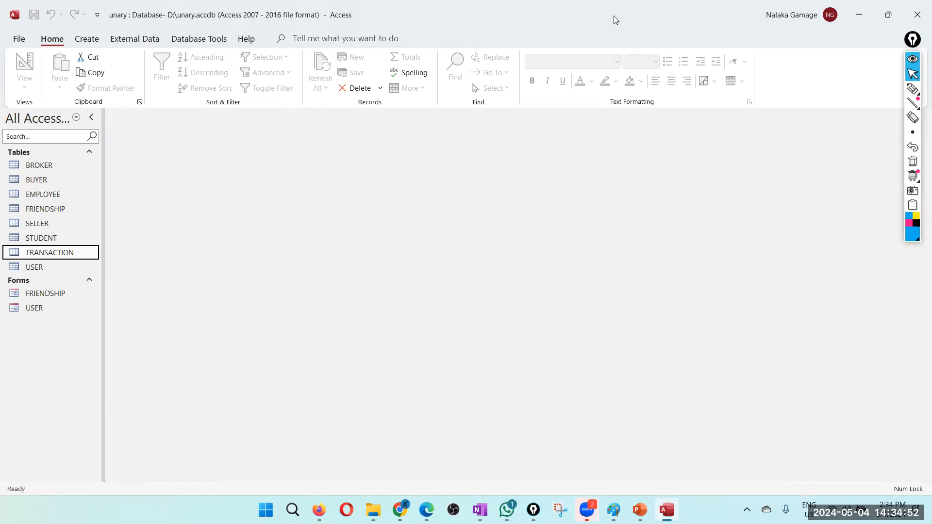
Switch to 03-Database-Design.pptx in PowerPoint and present from the Referential Integrity Constraints slide on to the Domain Constraints slide
click(536, 23)
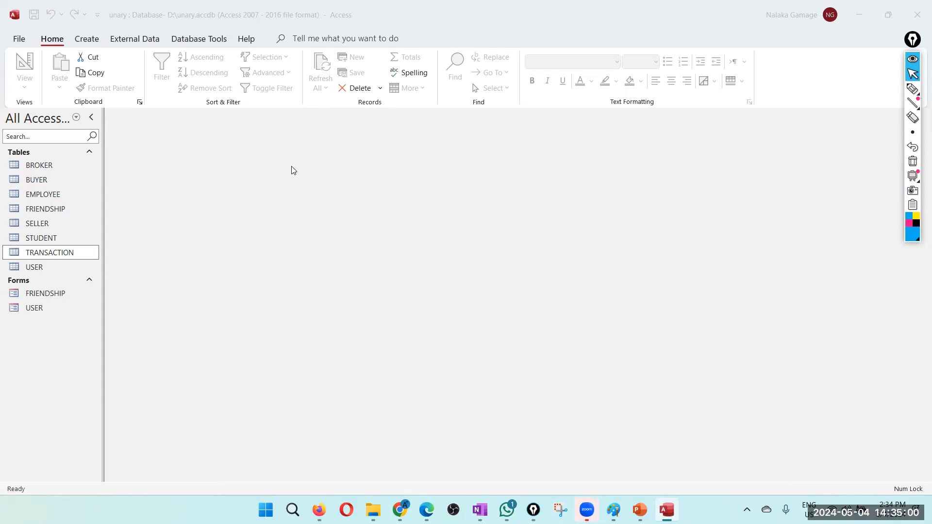
click(640, 510)
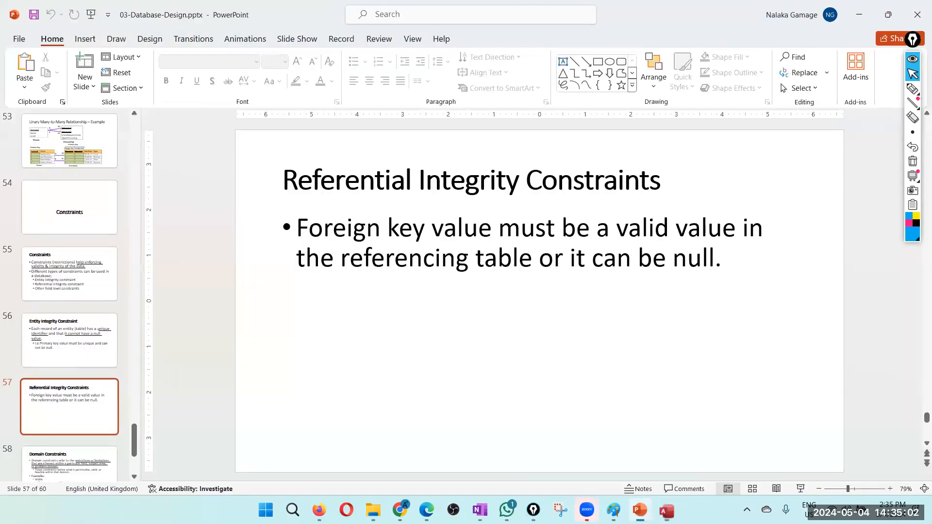
click(800, 490)
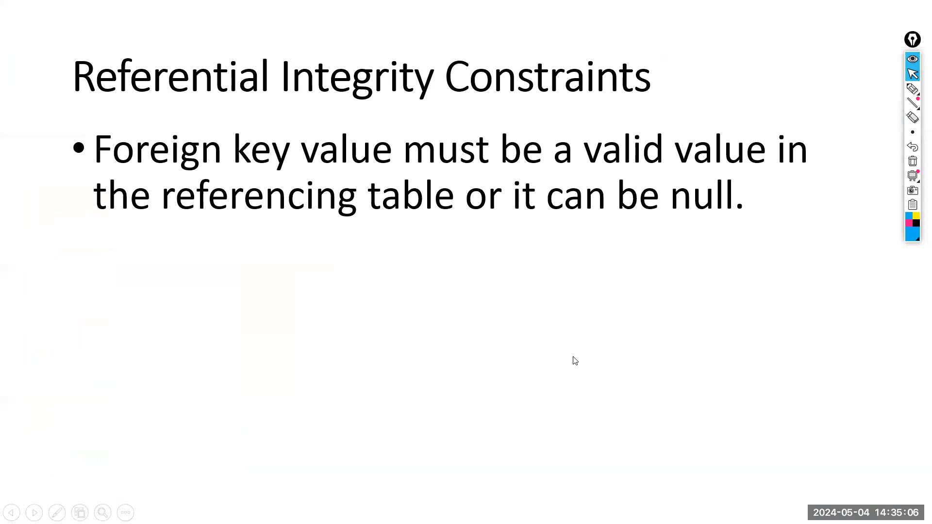
click(575, 360)
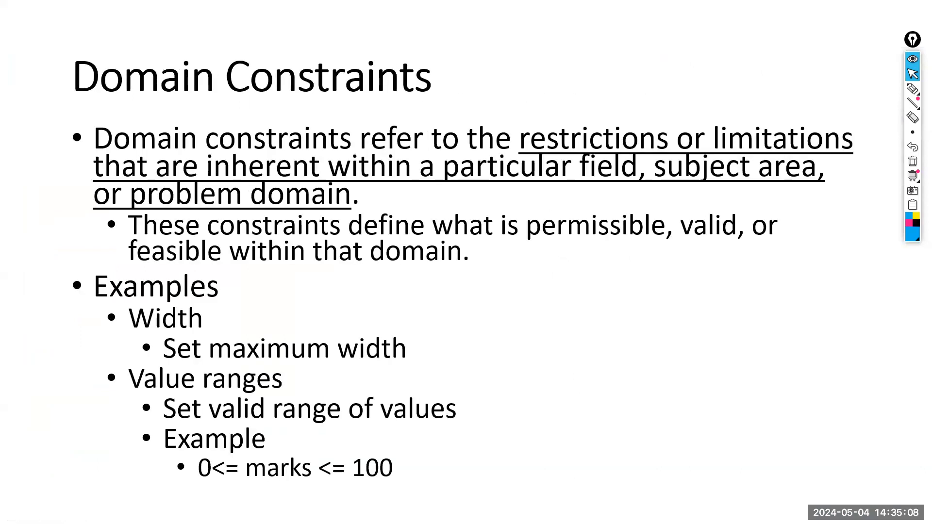